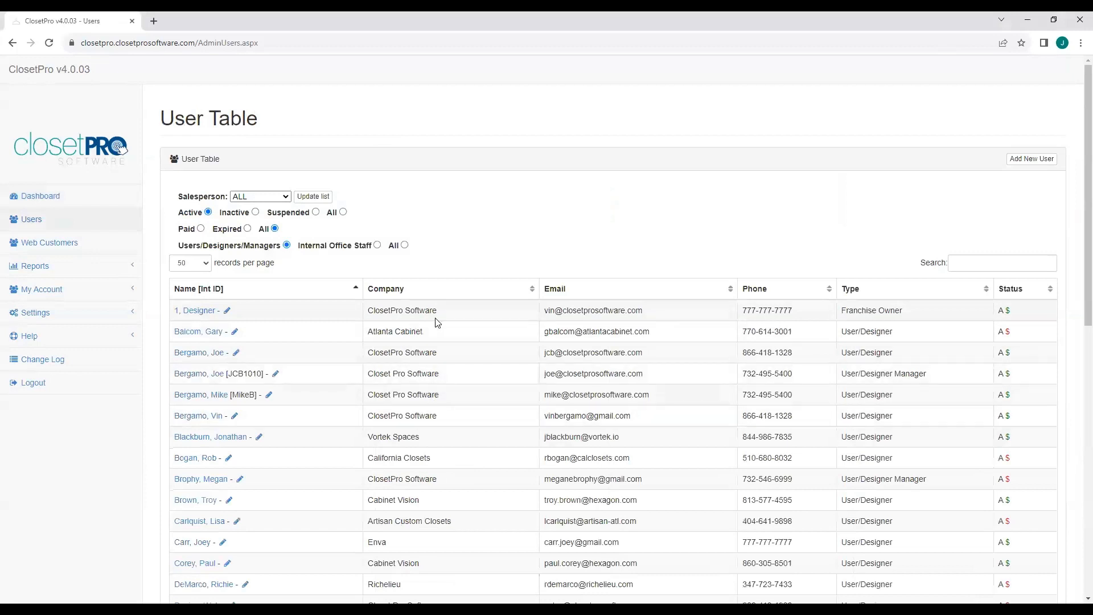
Open the test customer's record under the second-listed ClosetPro Software user/designer and review its designs and proposals.
click(201, 353)
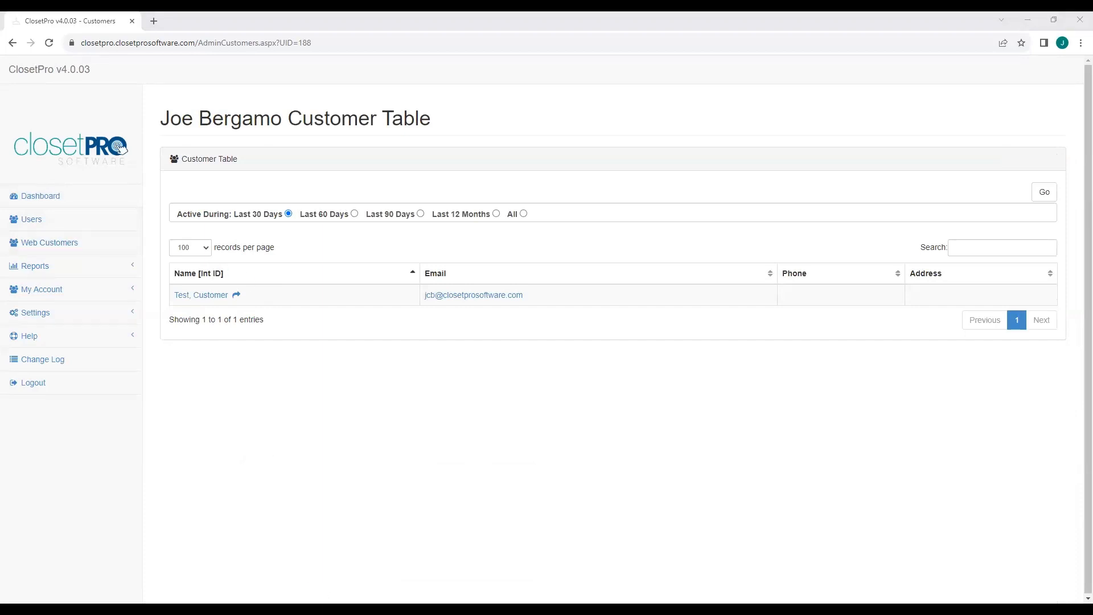
click(205, 297)
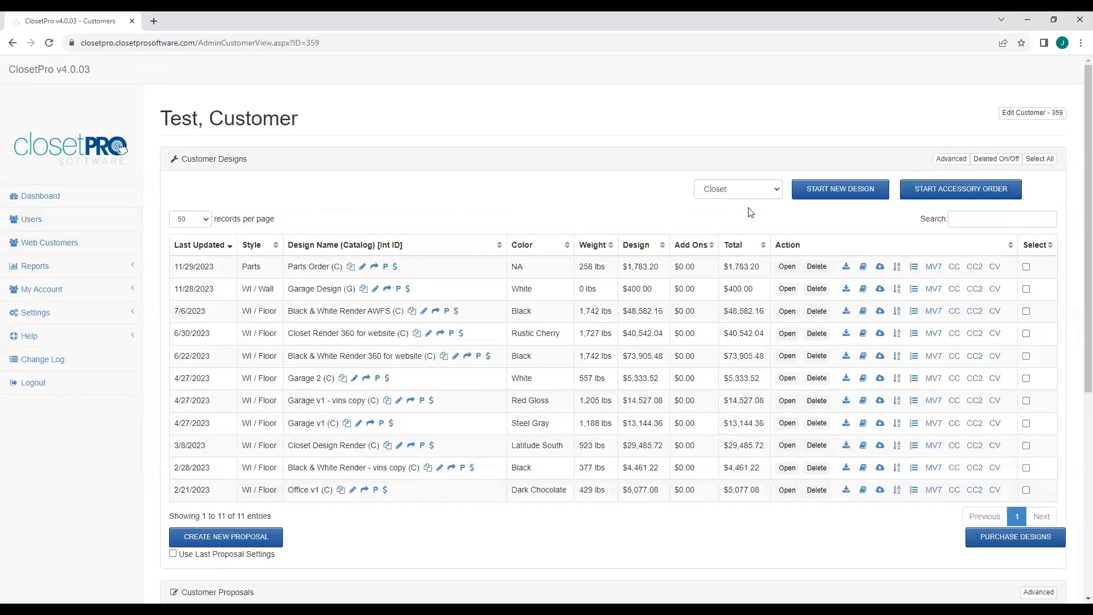
scroll(655, 314, down, 3)
scroll(540, 414, down, 2)
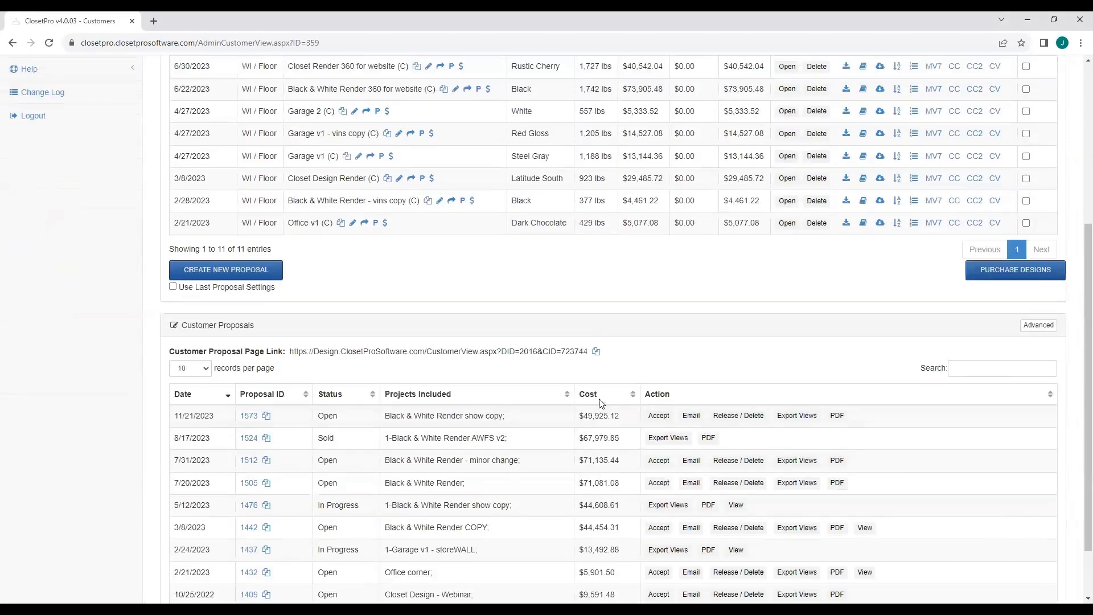
scroll(865, 219, up, 5)
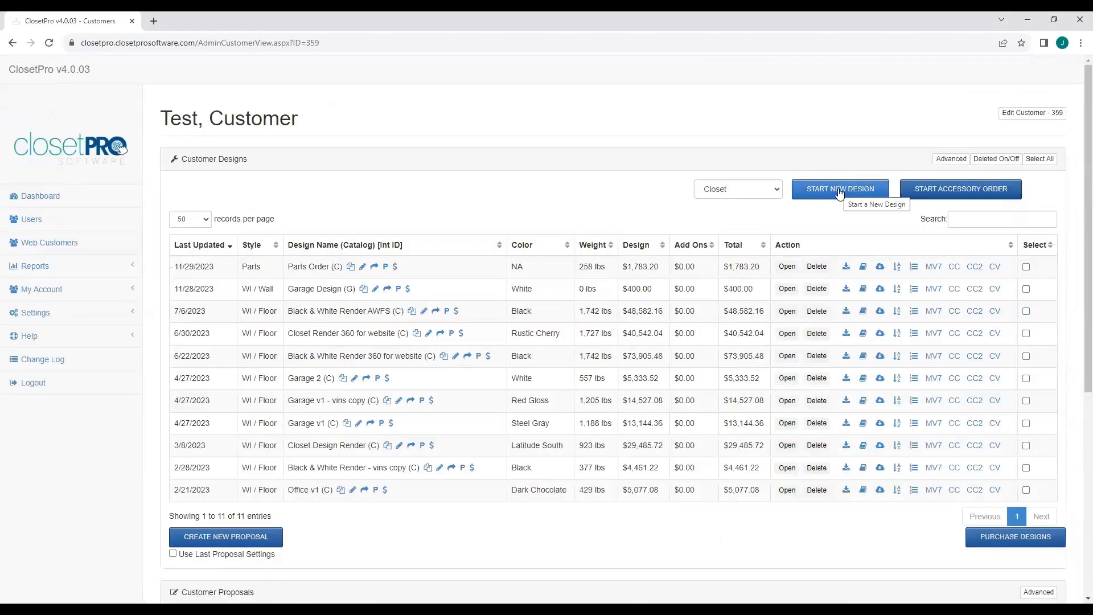
Start a new Closet design with White shelving, Oval Chrome rod, Floor system type and Shared panels.
click(839, 193)
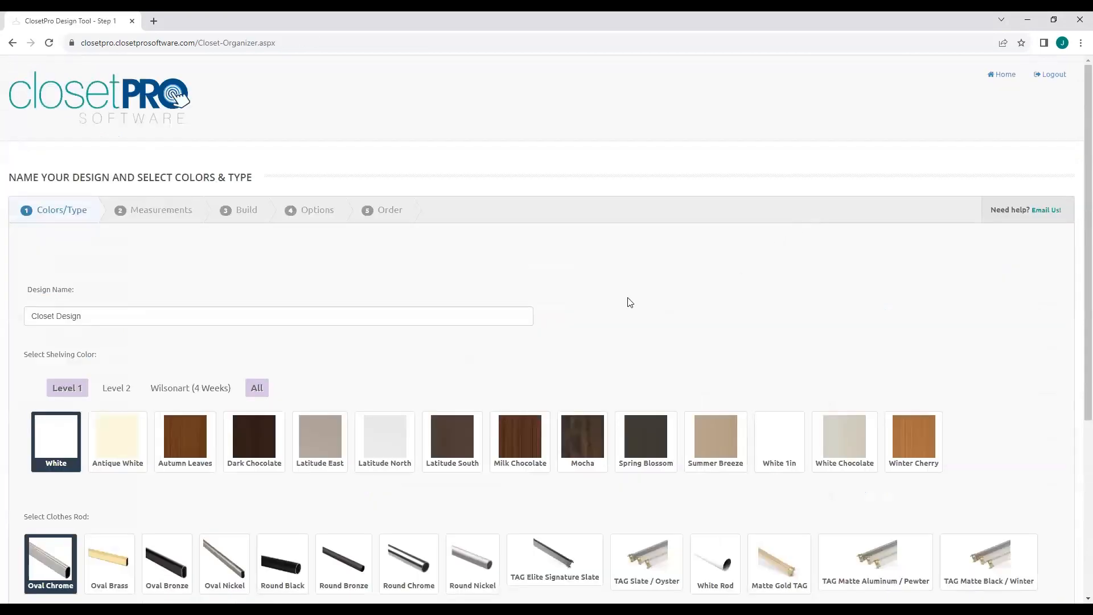
scroll(589, 279, down, 2)
scroll(564, 231, down, 3)
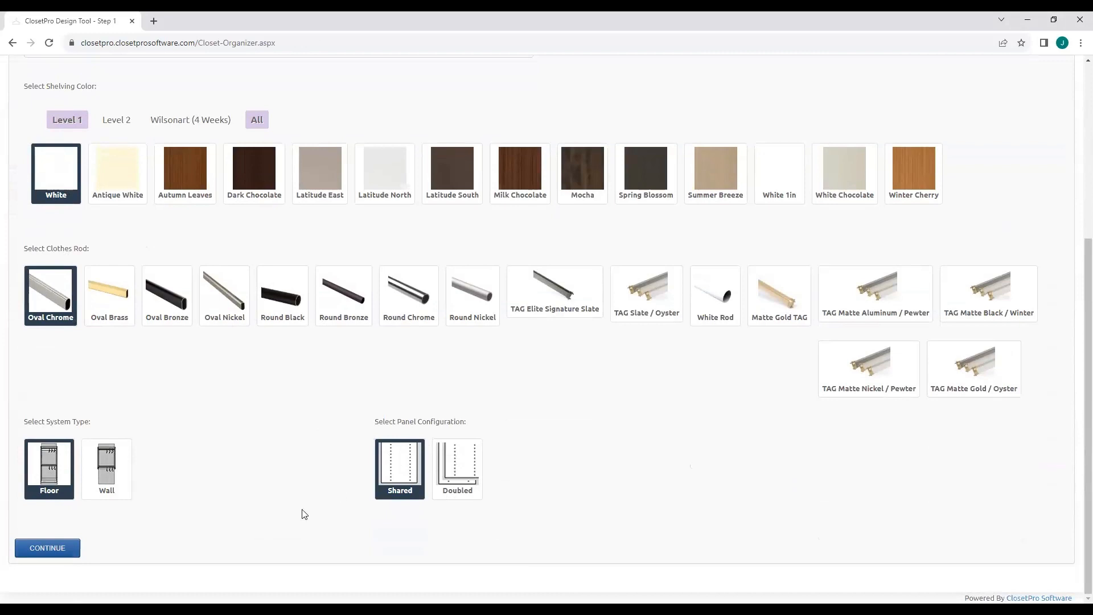
click(62, 546)
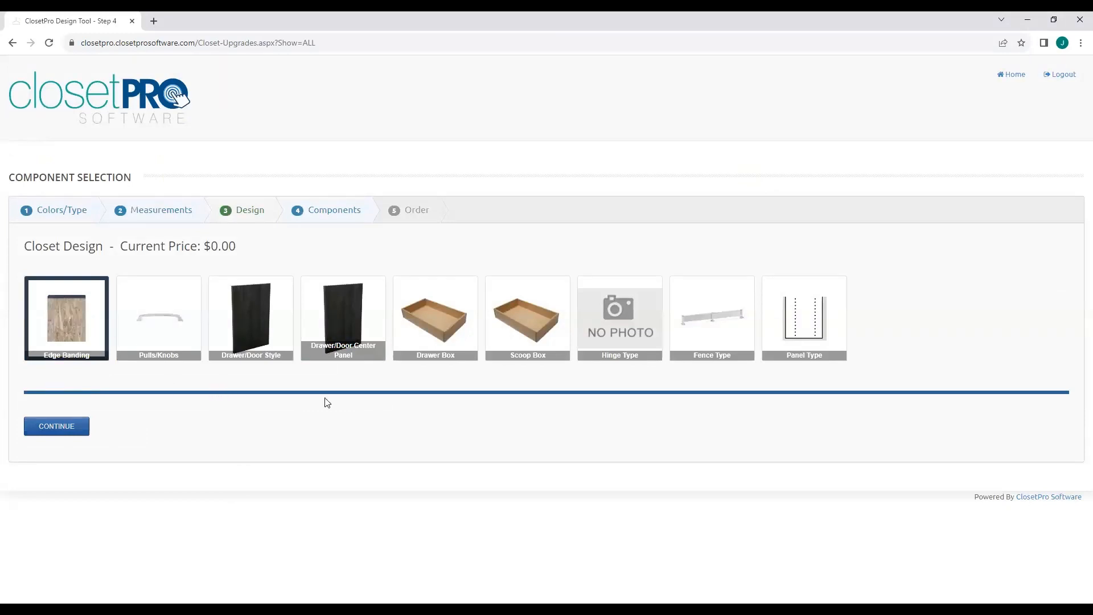
Change the style of both drawers and doors to Square Raised Panel and complete the component selection.
click(251, 314)
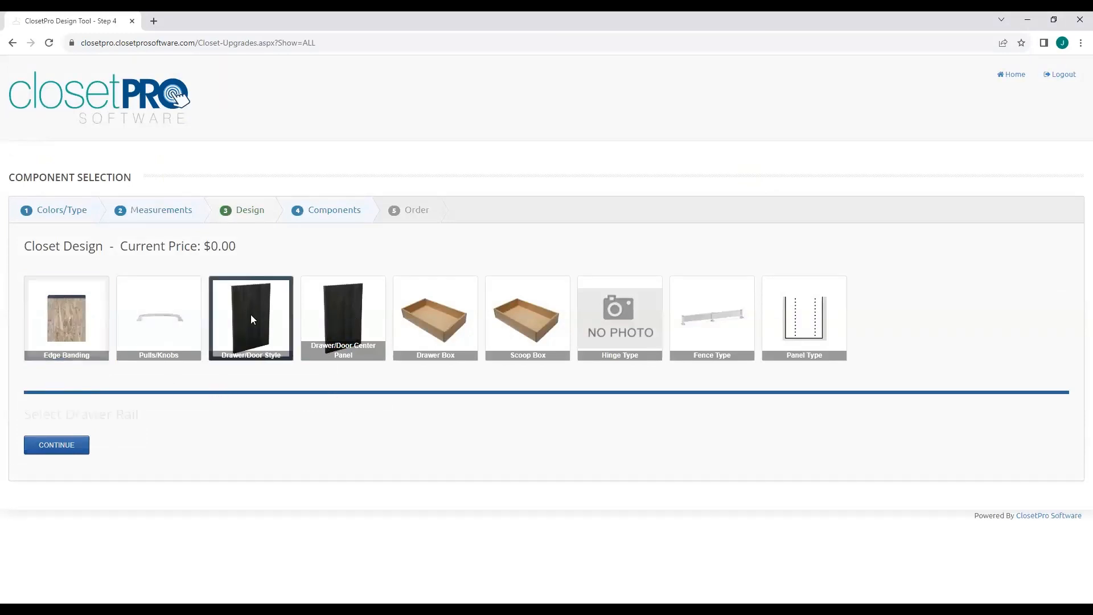
scroll(345, 378, down, 1)
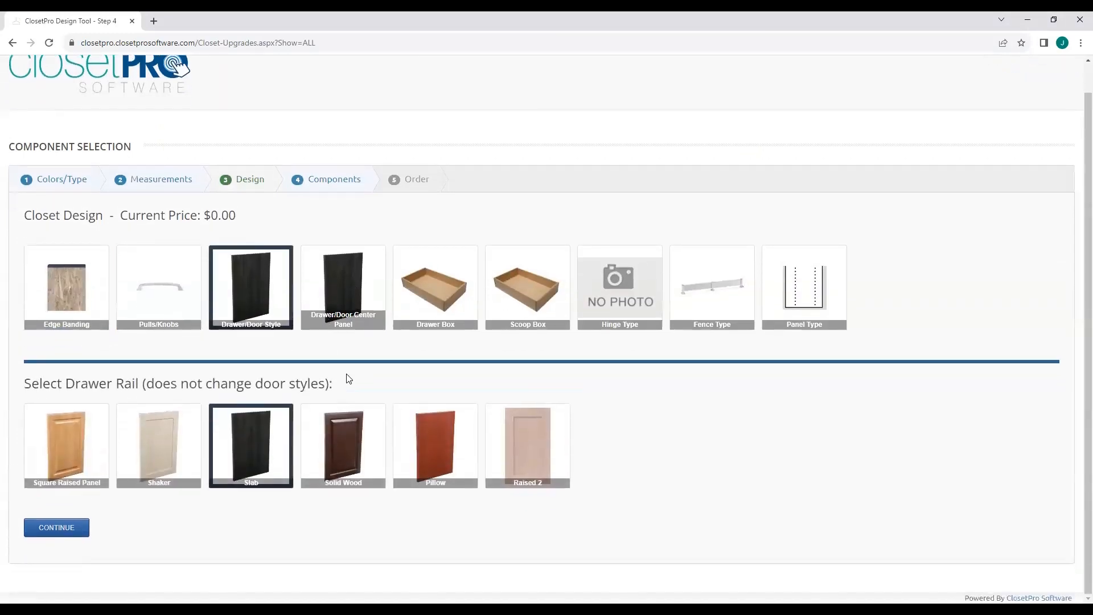
click(65, 436)
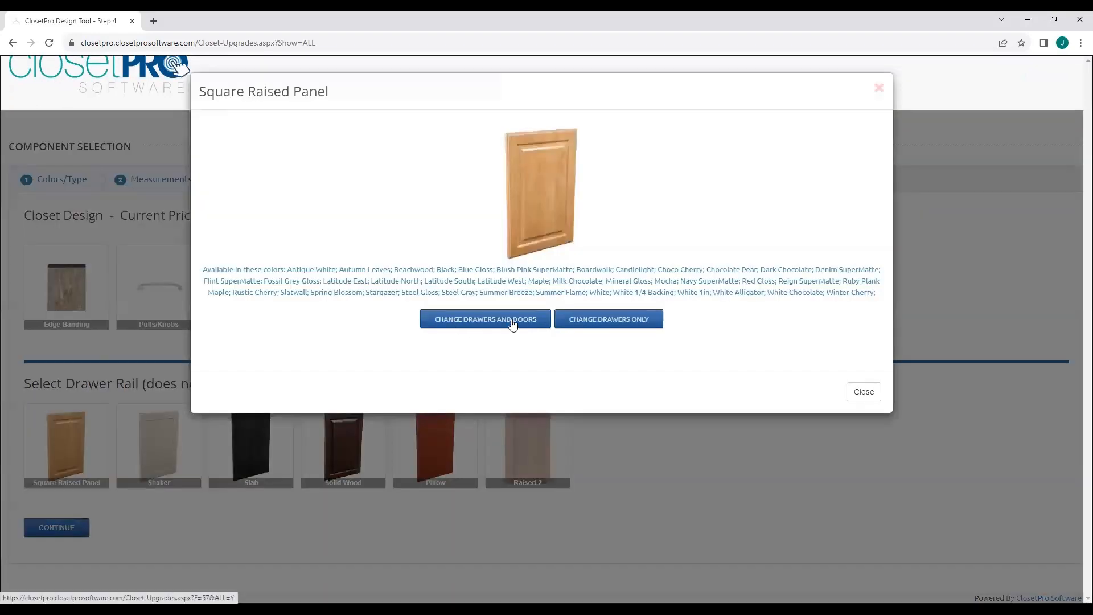
click(478, 322)
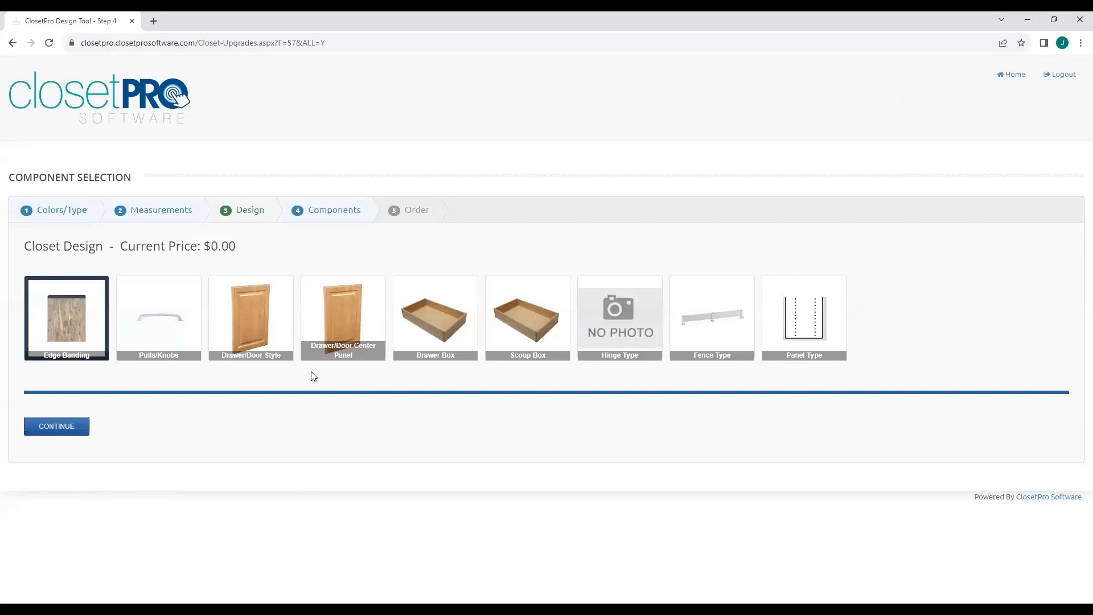
click(57, 427)
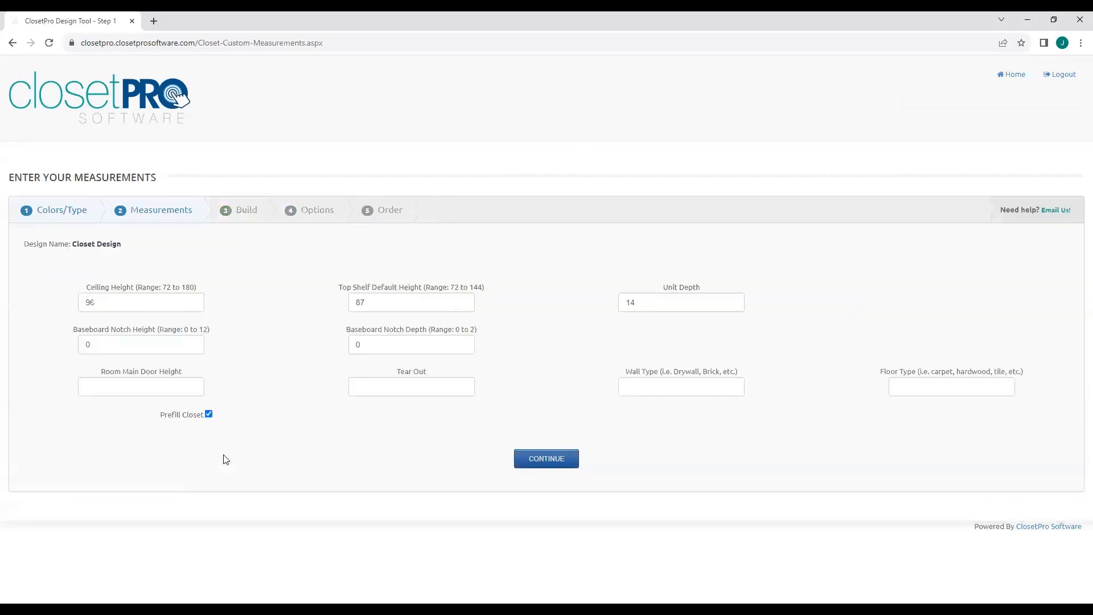
Turn off Prefill Closet and accept the 96 ceiling height, 87 top shelf height and 14 unit depth.
click(209, 415)
click(549, 460)
Draw a three-wall, U-shaped layout clockwise with walls of about 88, 186 and 88 inches, and finish the drawing.
scroll(568, 461, down, 2)
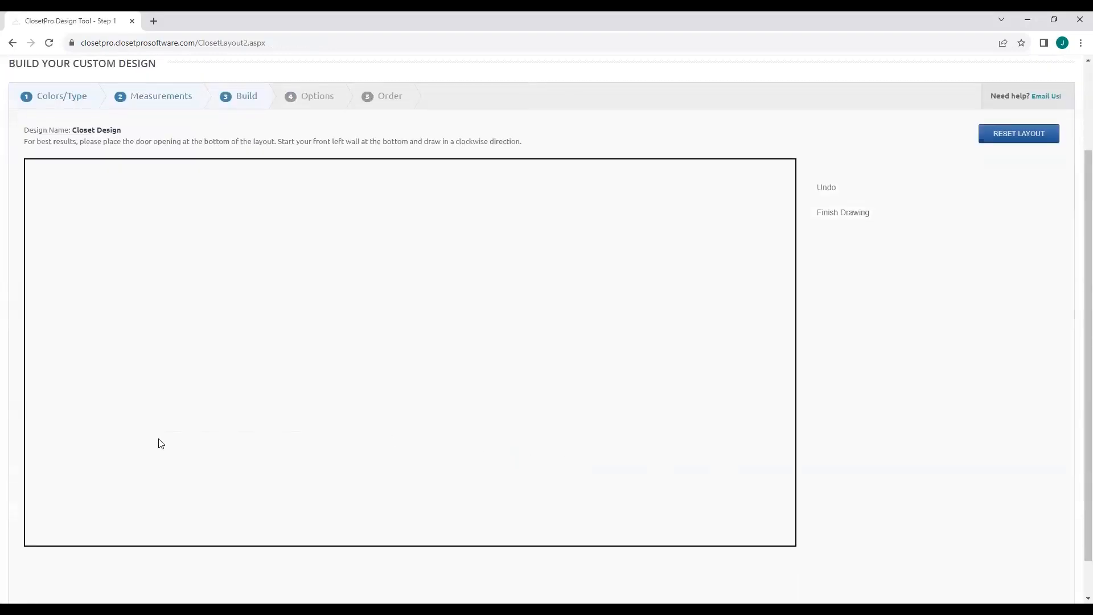
click(148, 473)
click(147, 200)
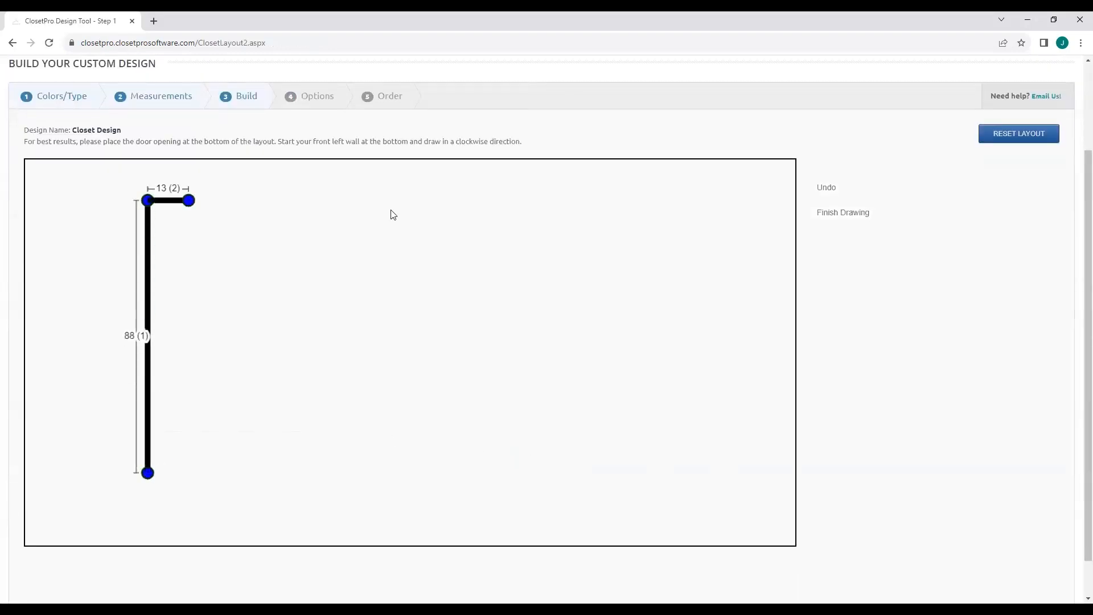
click(720, 214)
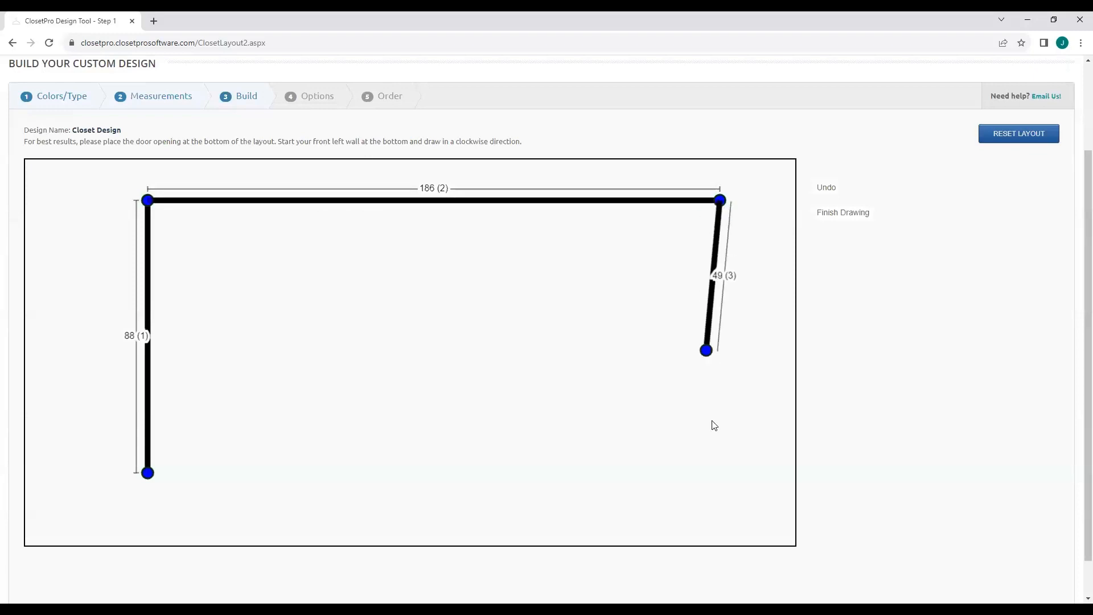
click(720, 472)
click(721, 473)
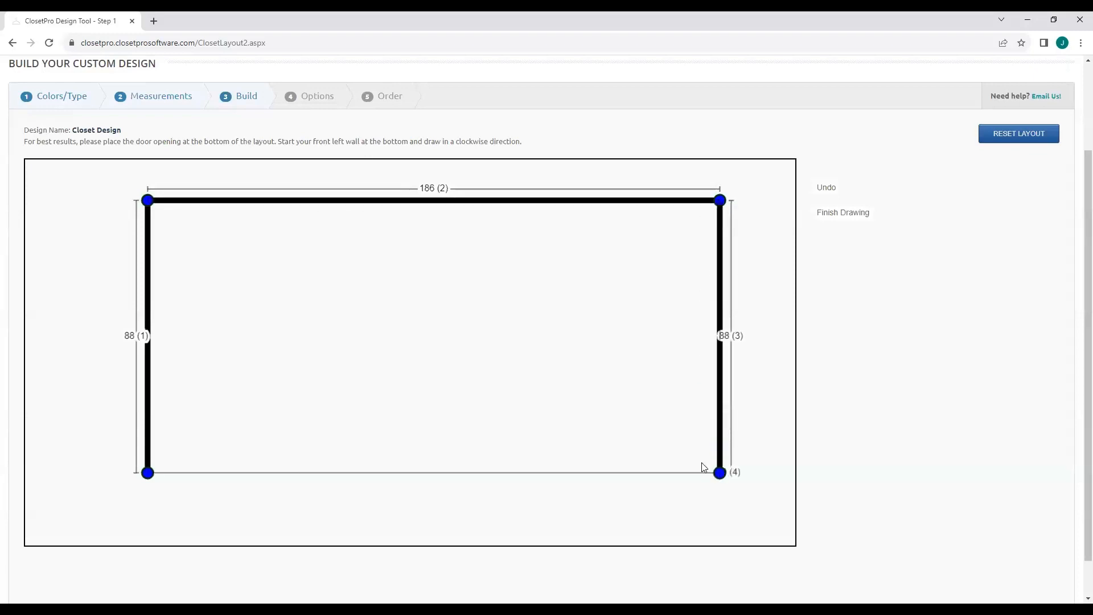
click(843, 212)
Set the lengths of walls 1, 2 and 3 to 88, 185 and 88, update the measurements and accept the layout.
double_click(905, 266)
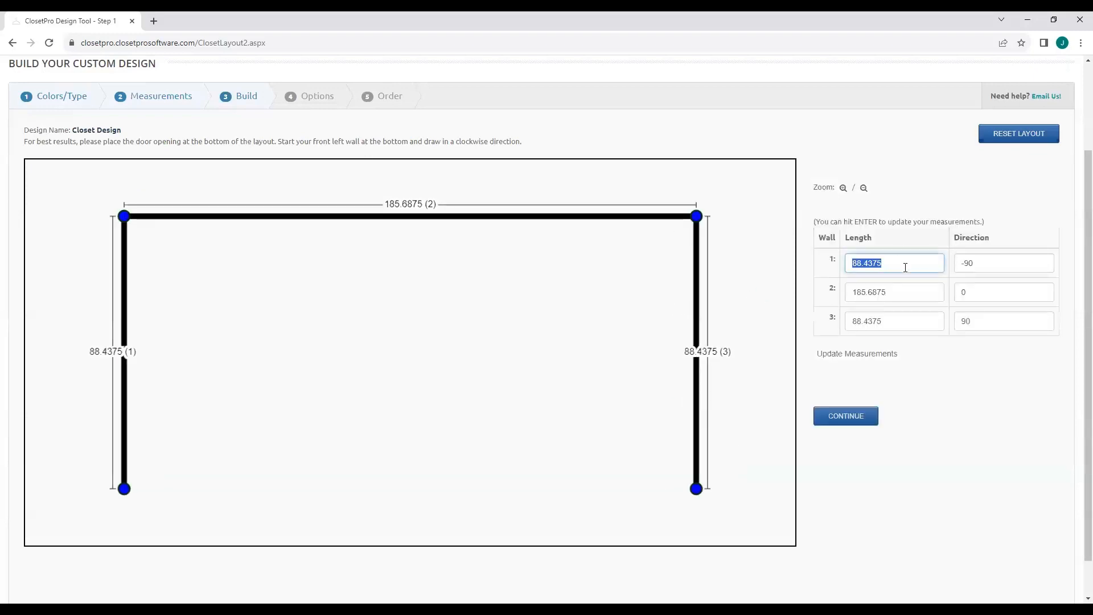
text(88)
key(Tab)
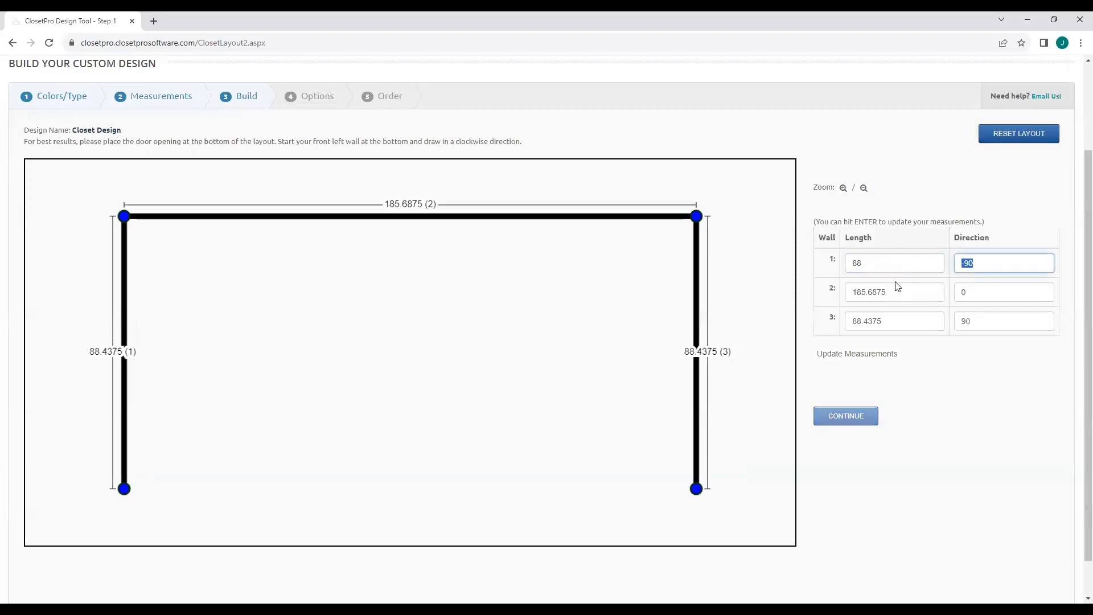
click(891, 291)
text(185)
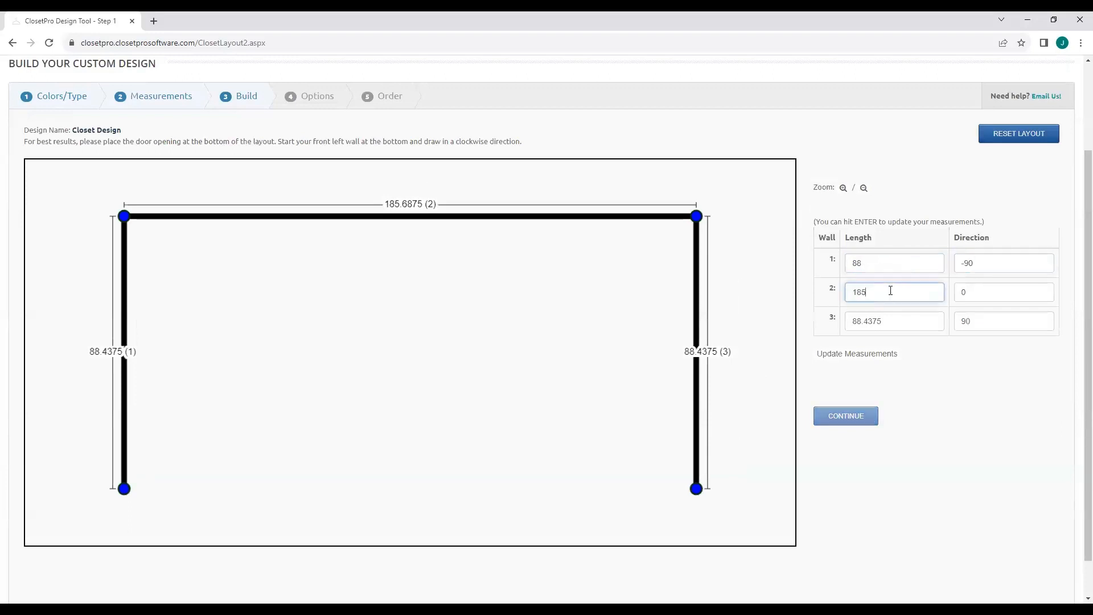
click(888, 321)
text(88)
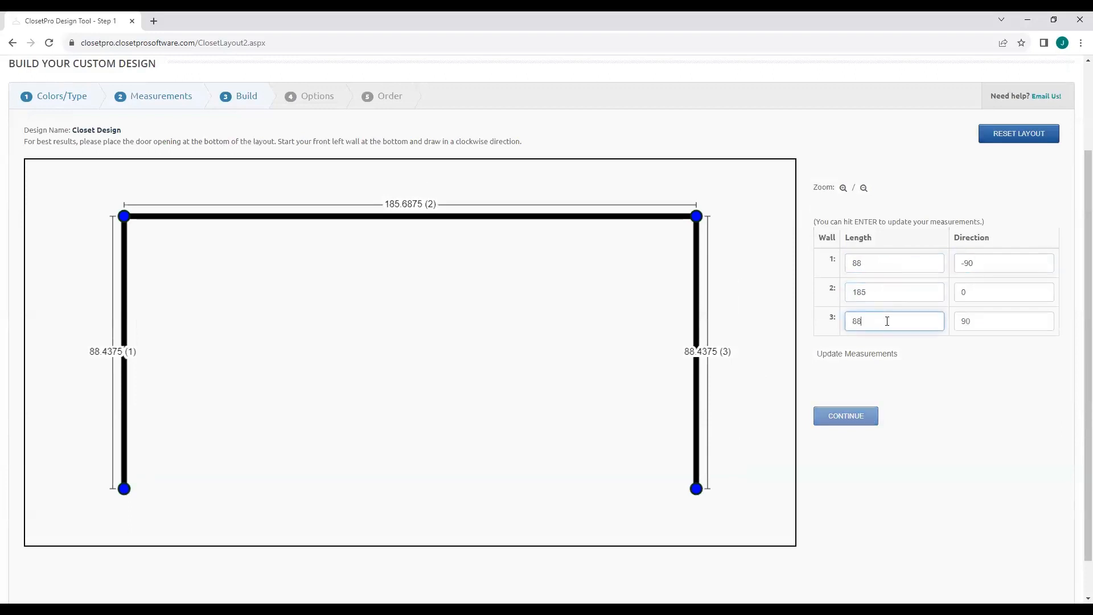
click(863, 354)
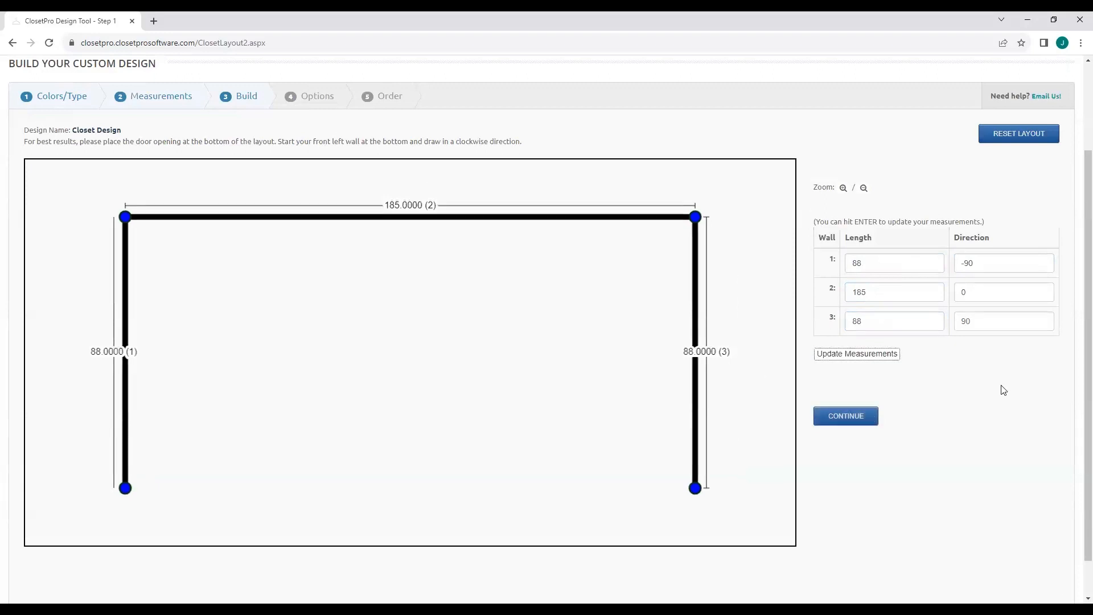
click(861, 415)
Assign units across all of walls 1, 2 and 3, and start the design.
click(957, 326)
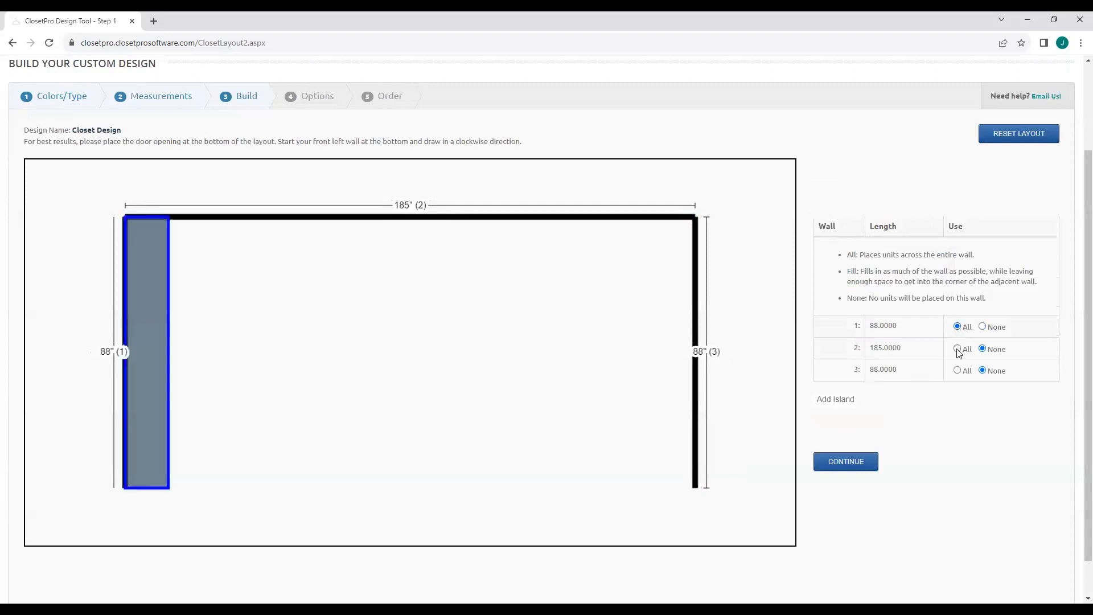
click(957, 349)
click(958, 371)
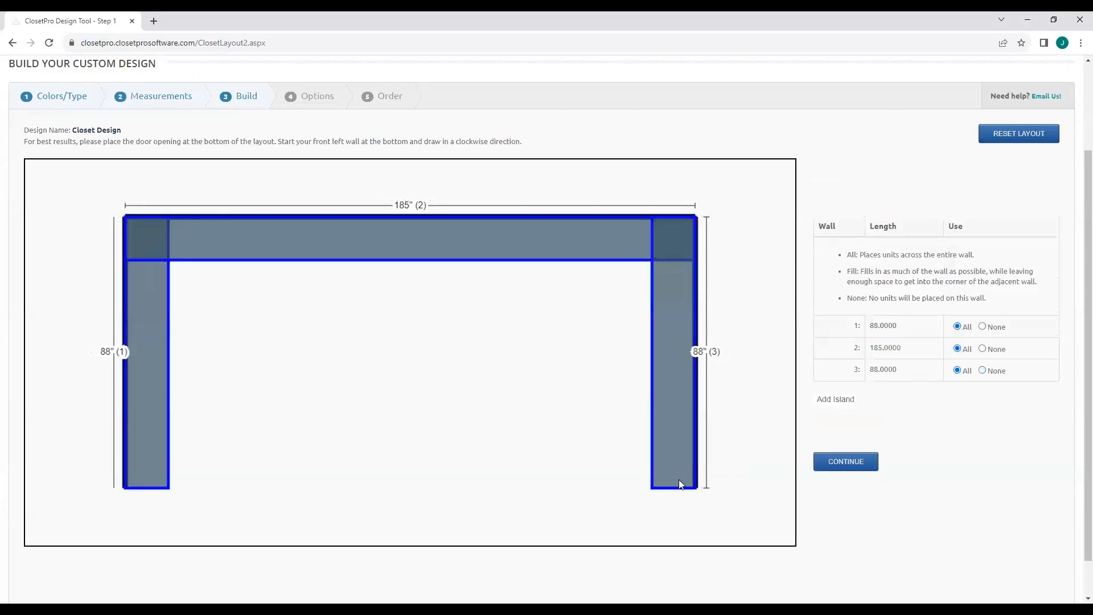
click(840, 462)
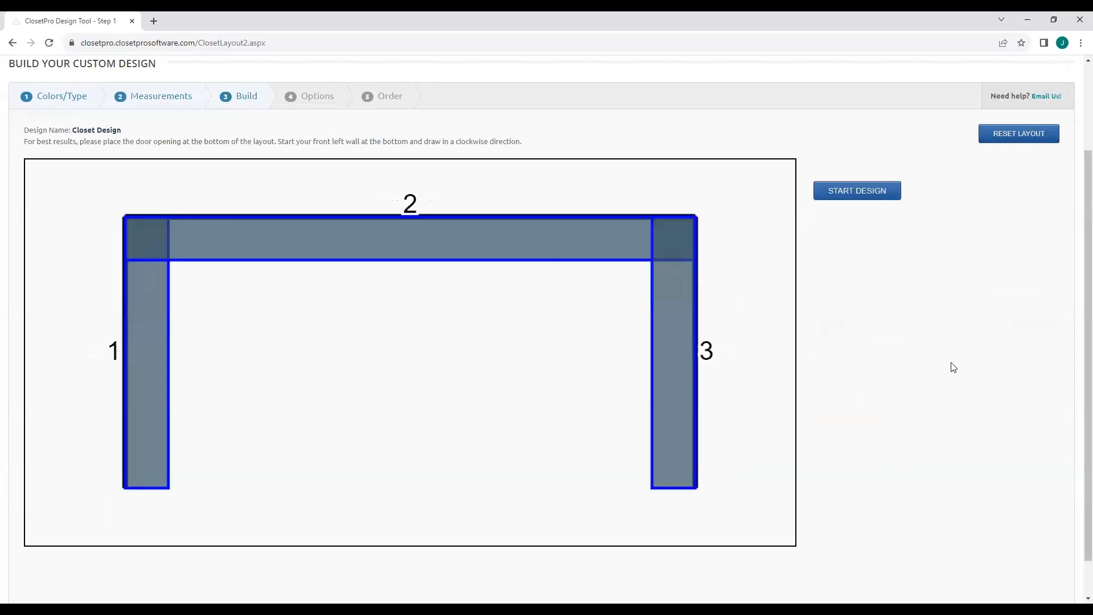
click(853, 194)
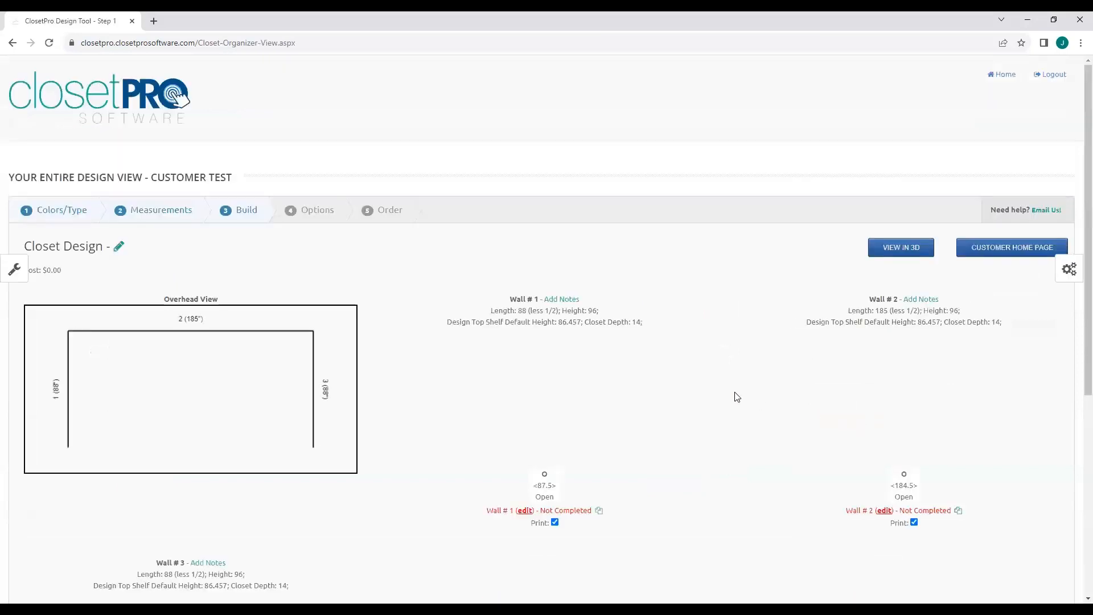
Open wall 2 for editing and add an Empty Space section to its open area.
scroll(710, 388, down, 2)
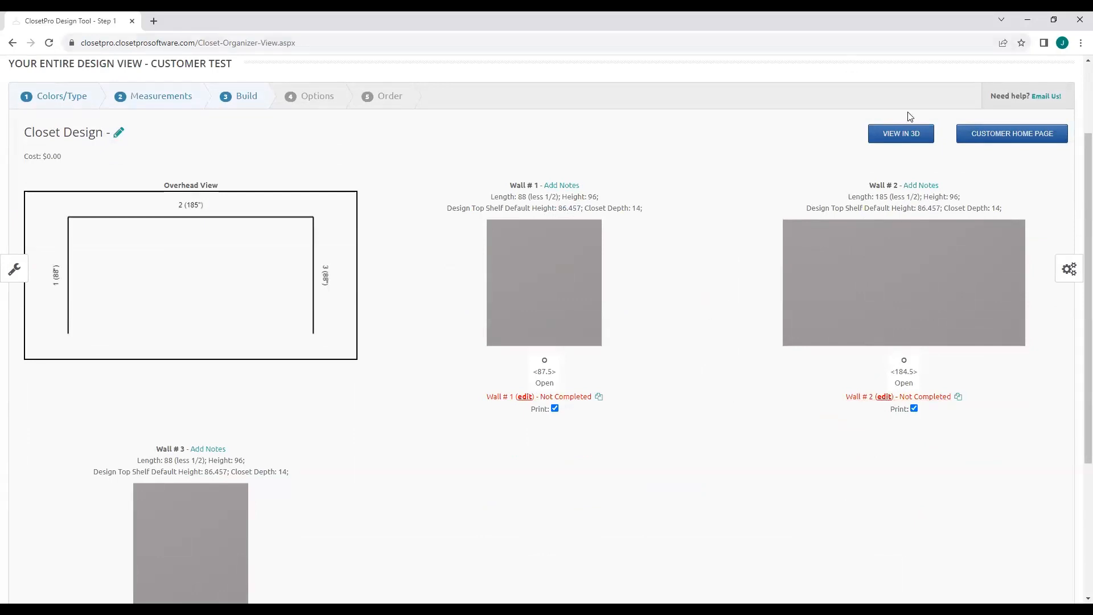
click(895, 399)
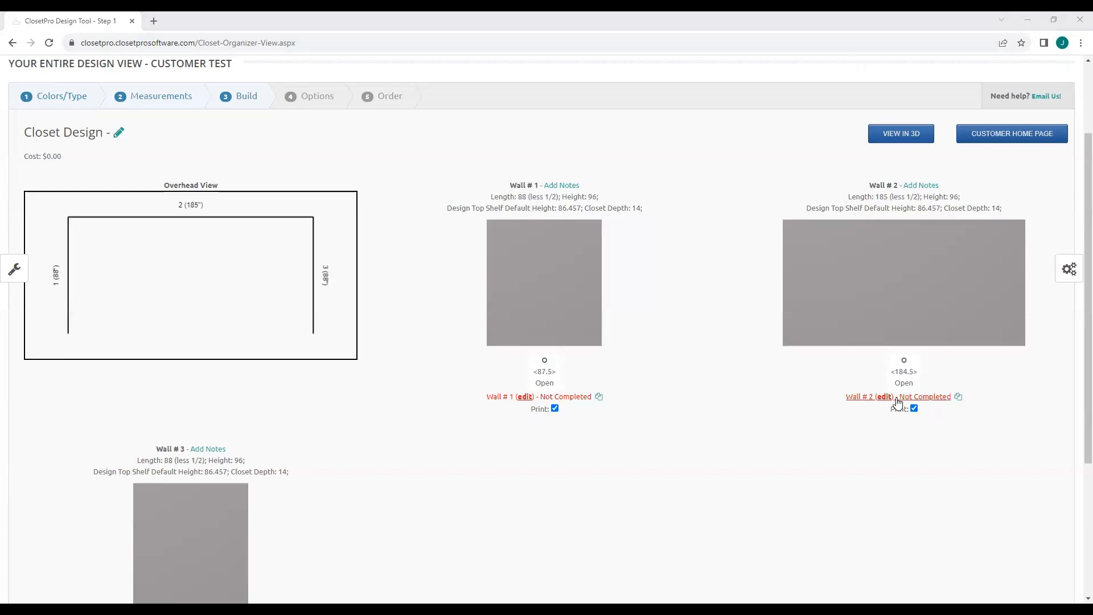
click(605, 414)
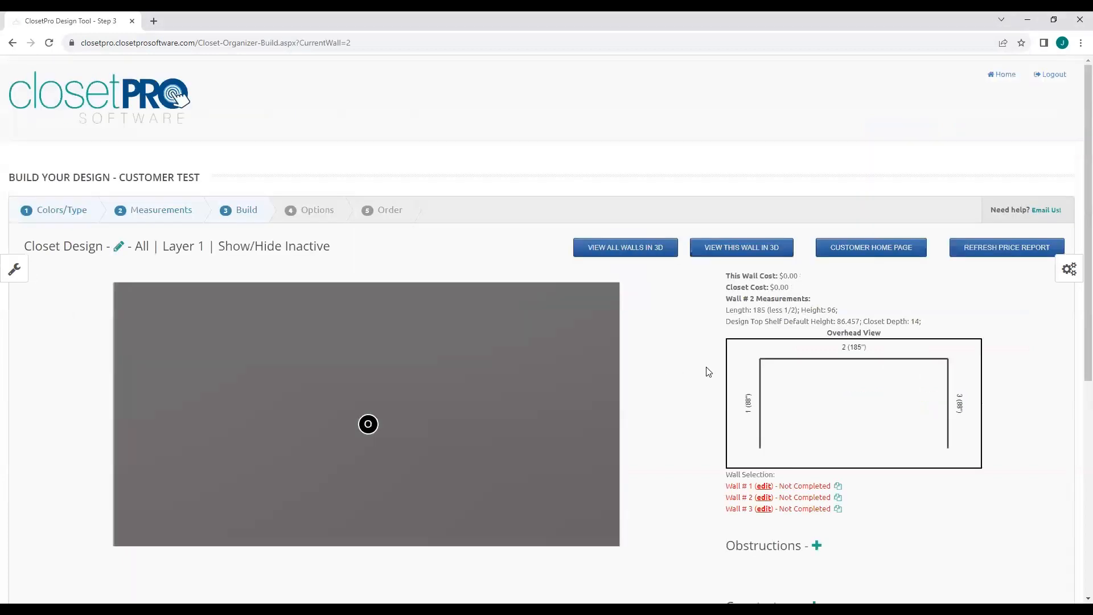
mouse_move(368, 424)
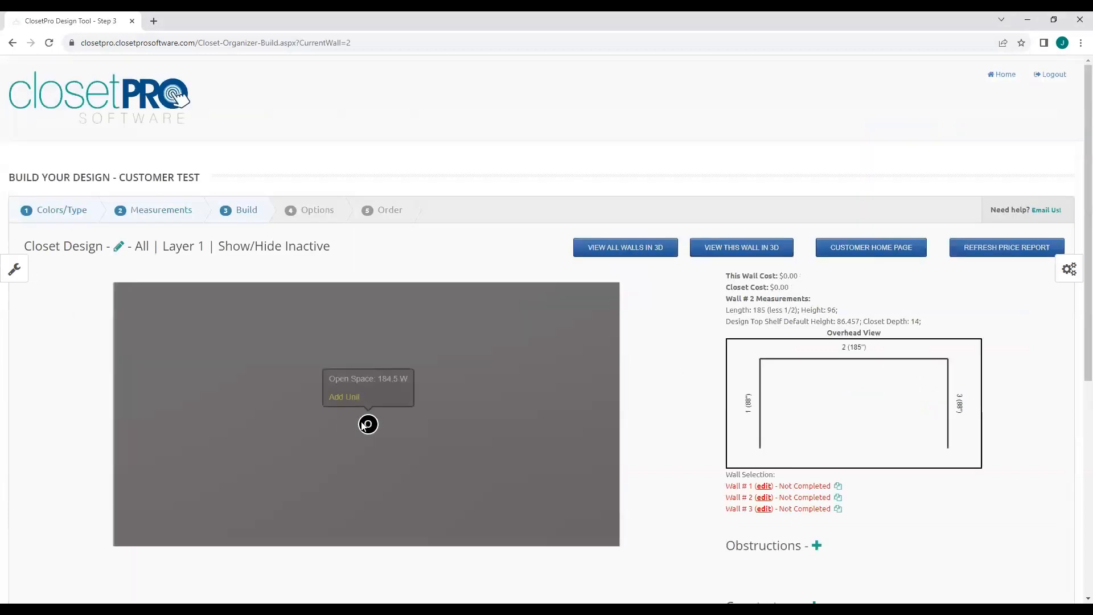
click(343, 397)
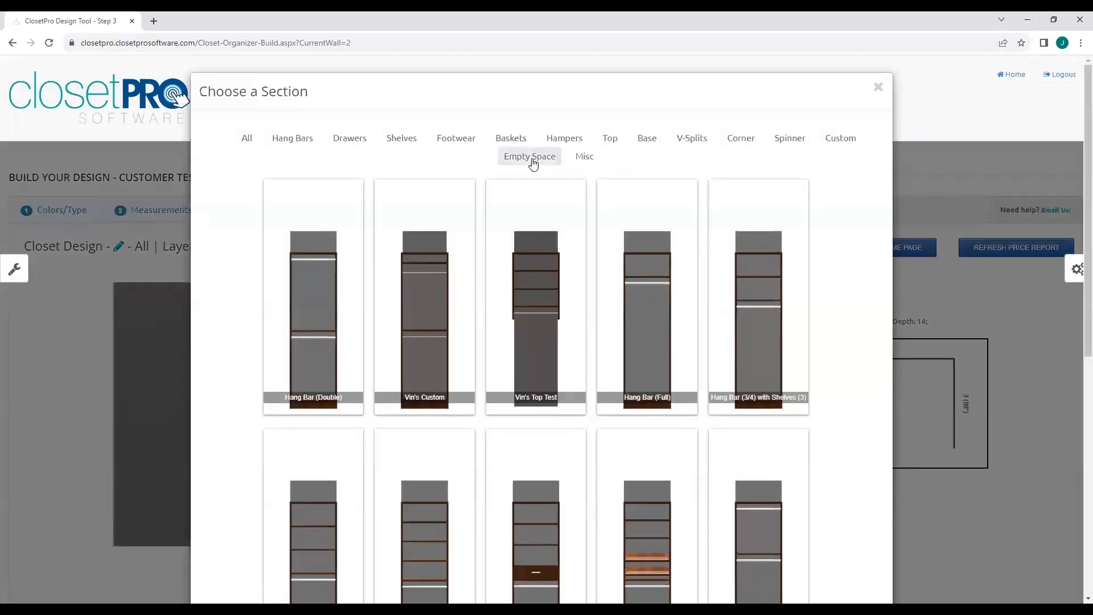
click(530, 157)
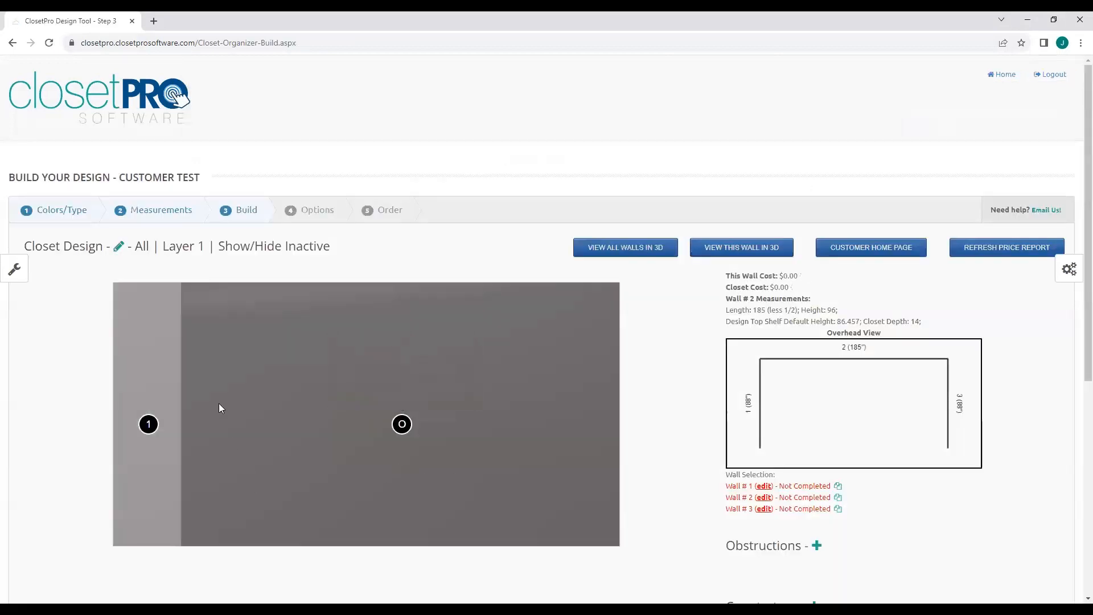
Set the inside width of the Empty Space unit 1 on wall 2 to 45.
click(148, 425)
click(103, 360)
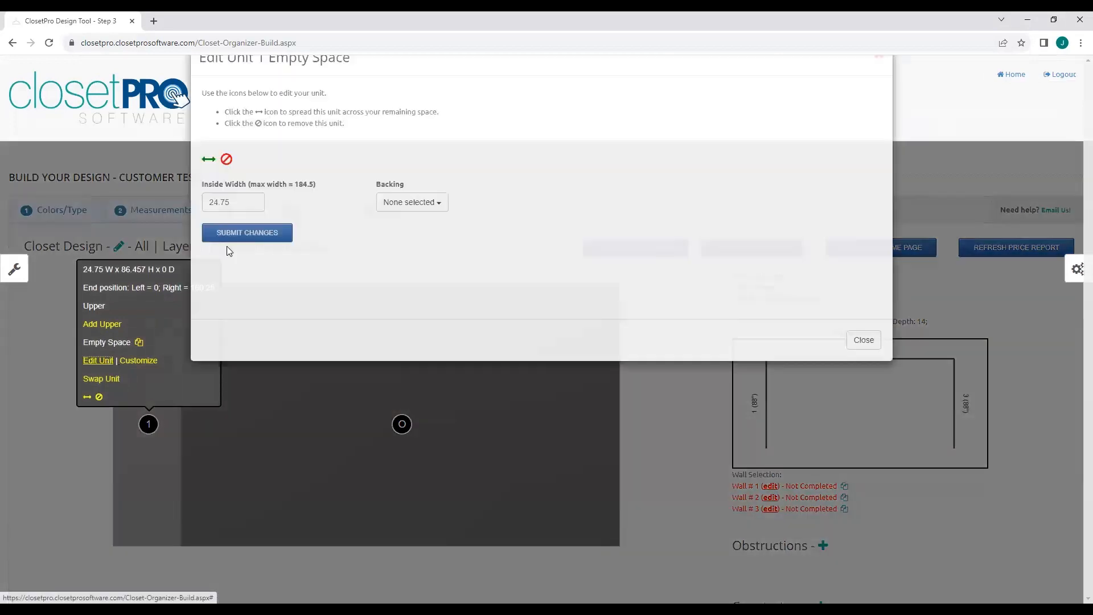
drag(232, 237, 206, 236)
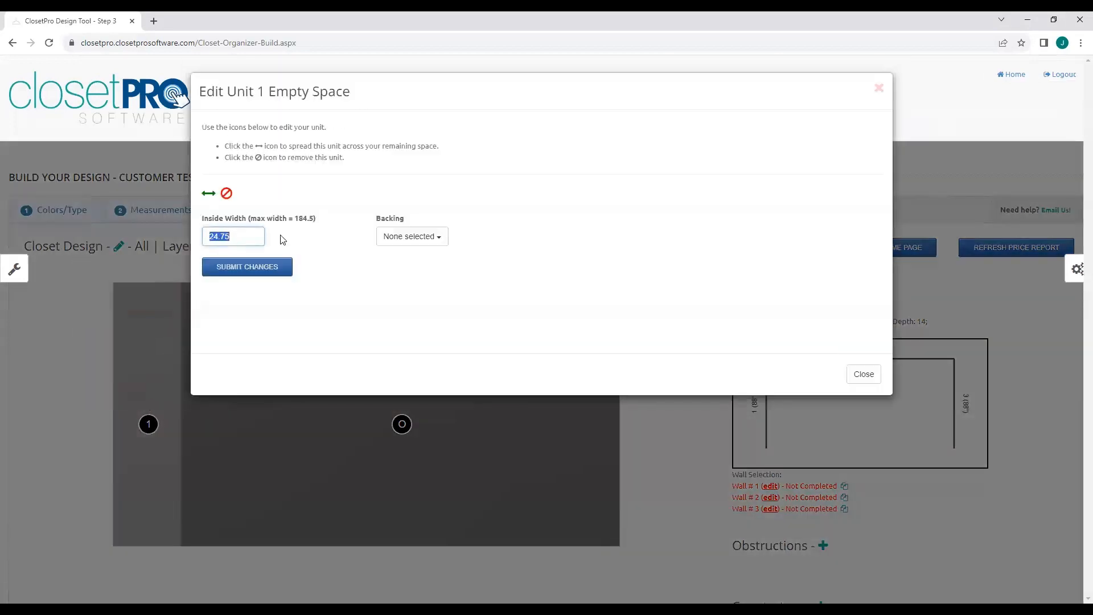
text(45)
click(257, 267)
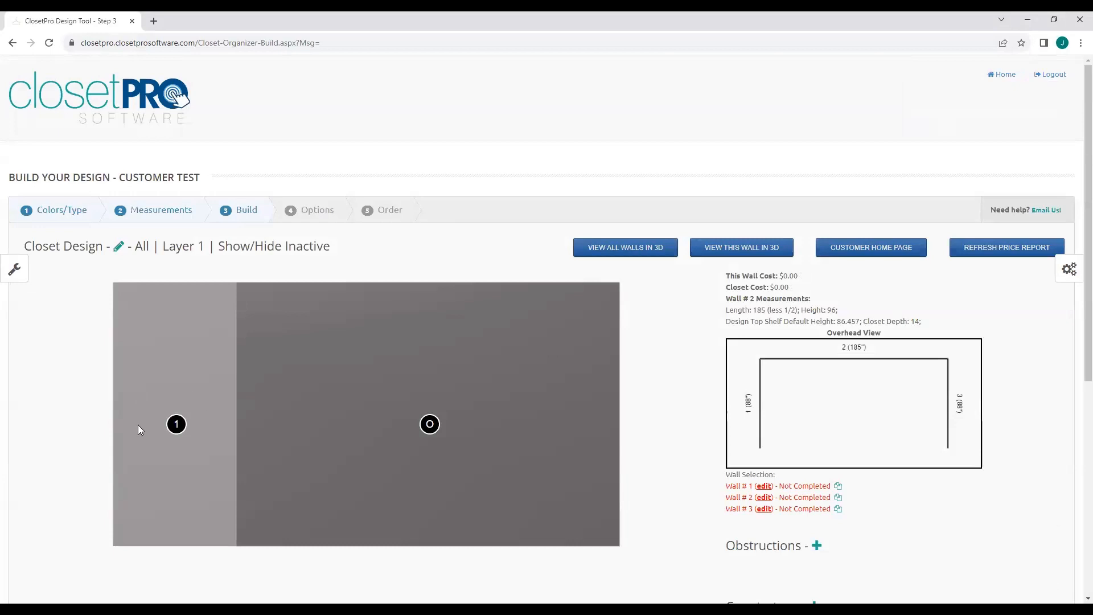
Add the "Base with drawers (1 - 6", 1 - 7.5", 2 - 10")" section to the open space on wall 2.
mouse_move(181, 429)
mouse_move(430, 424)
click(392, 403)
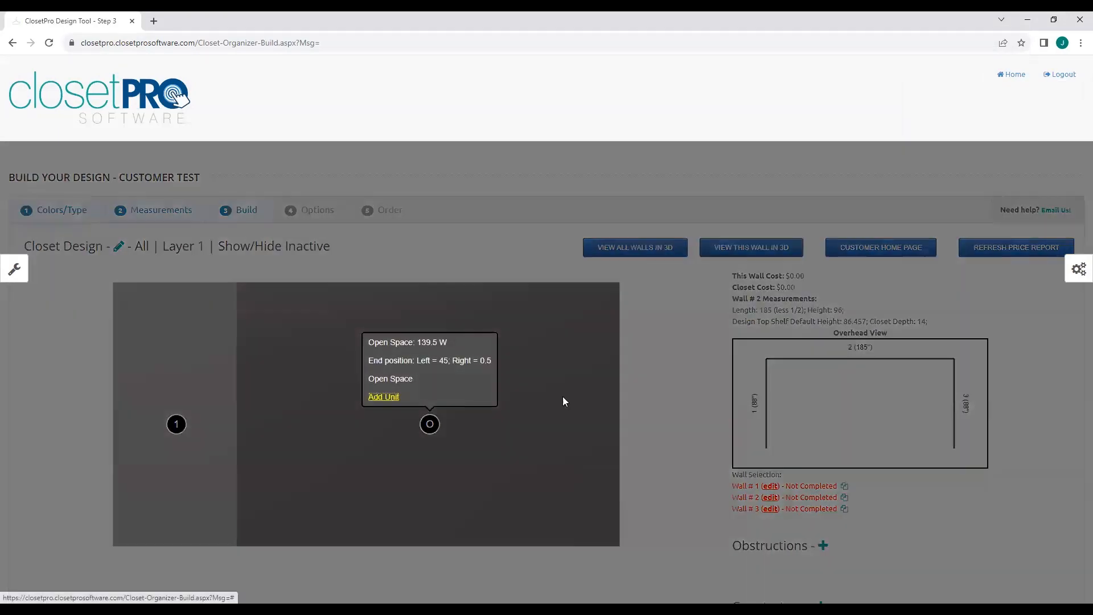
click(647, 138)
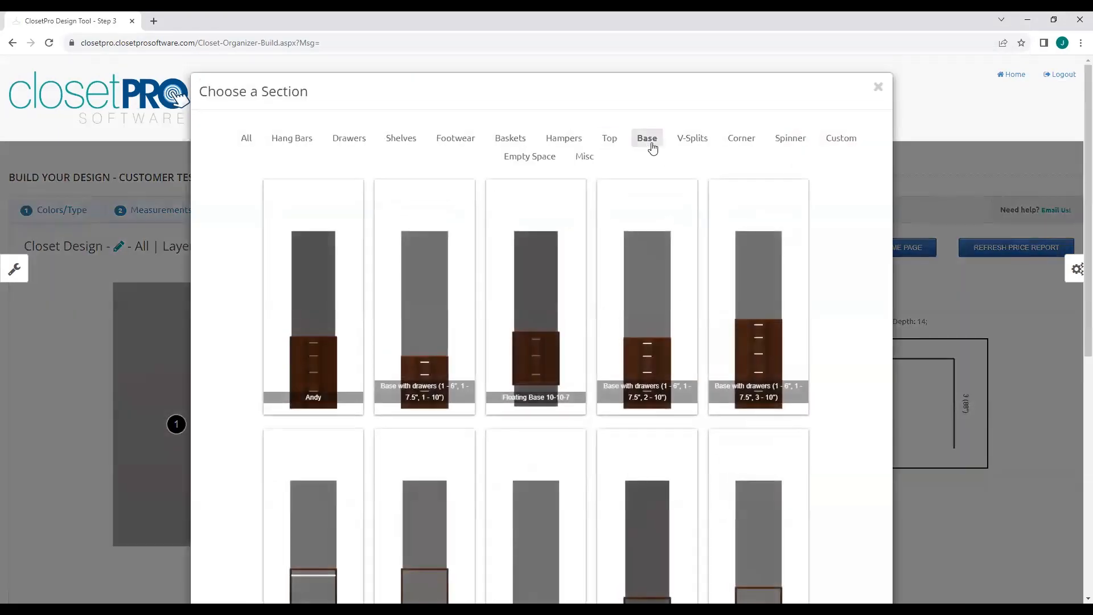
scroll(645, 234, down, 1)
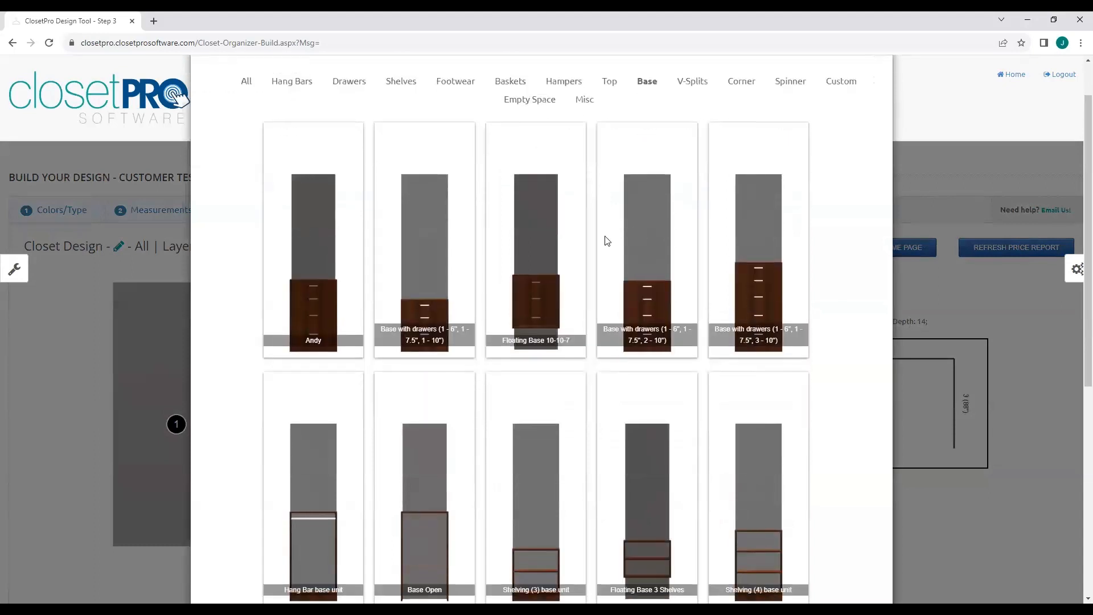
click(646, 298)
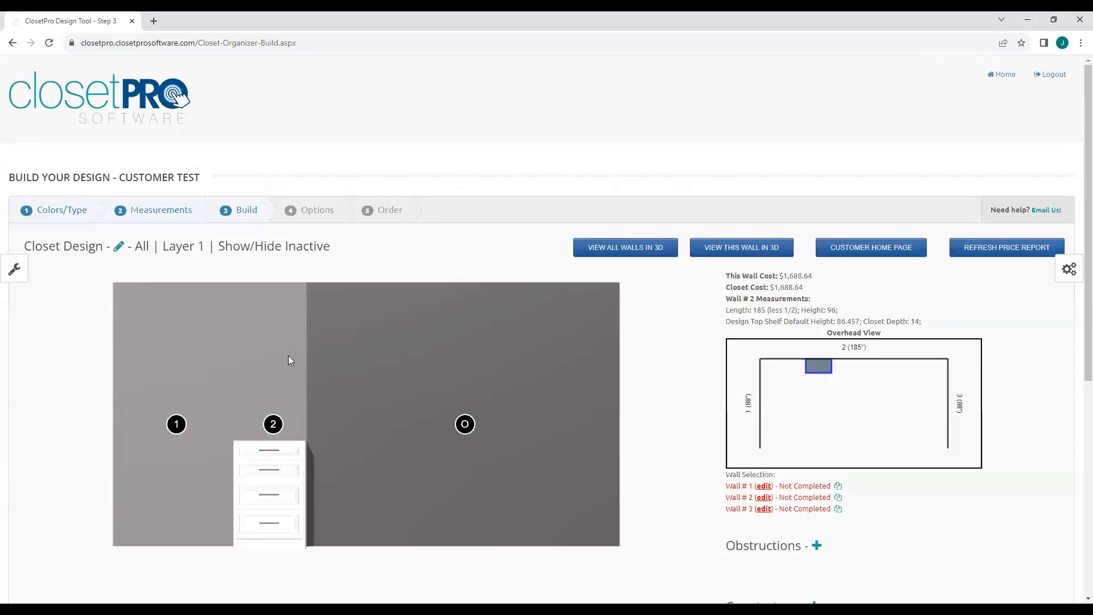
Add a two-opening shelf unit as the top of unit 2, above the drawer base.
click(273, 424)
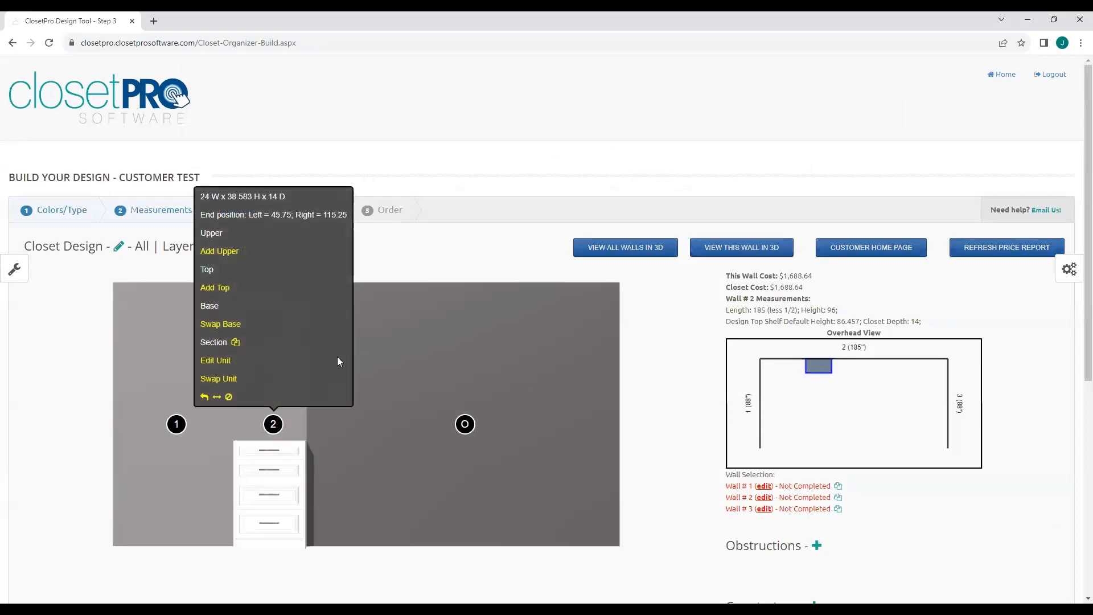
click(351, 440)
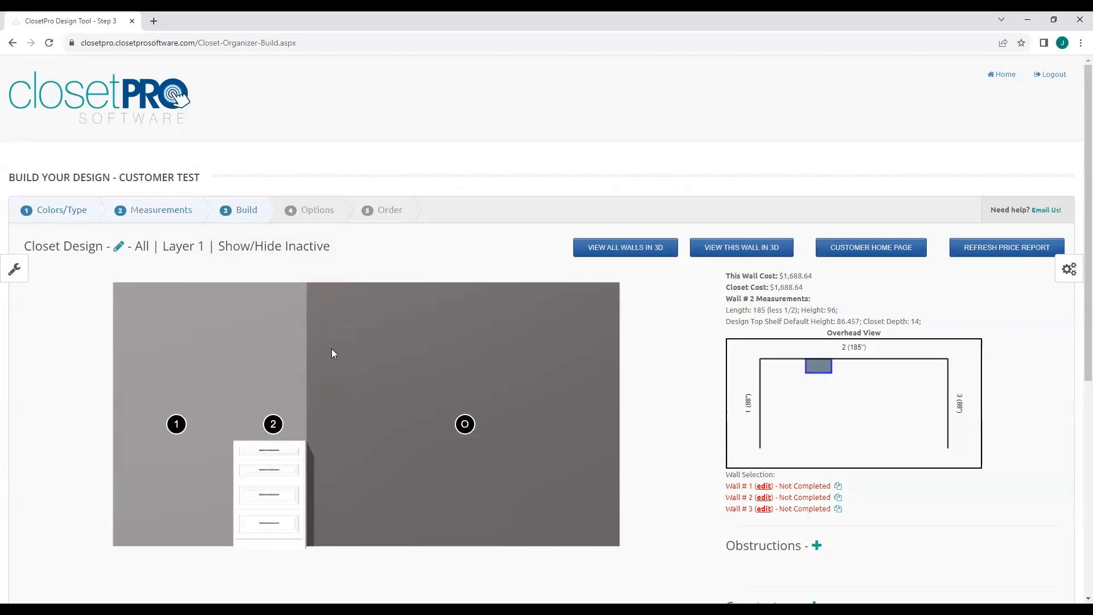
click(279, 425)
click(215, 288)
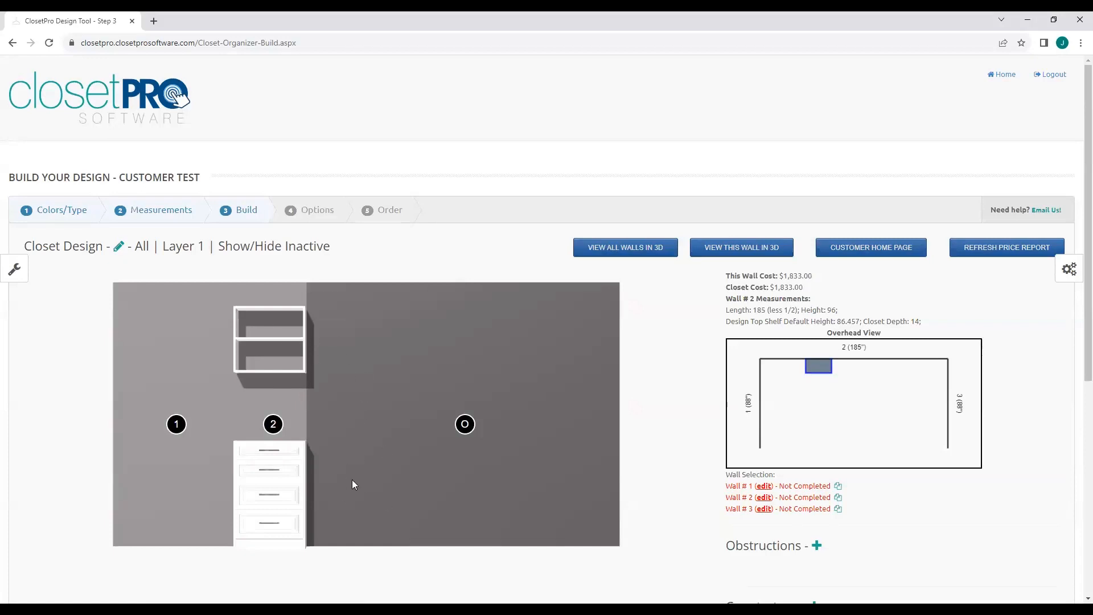
Copy unit 2 and paste it into the remaining open space on wall 2.
click(274, 424)
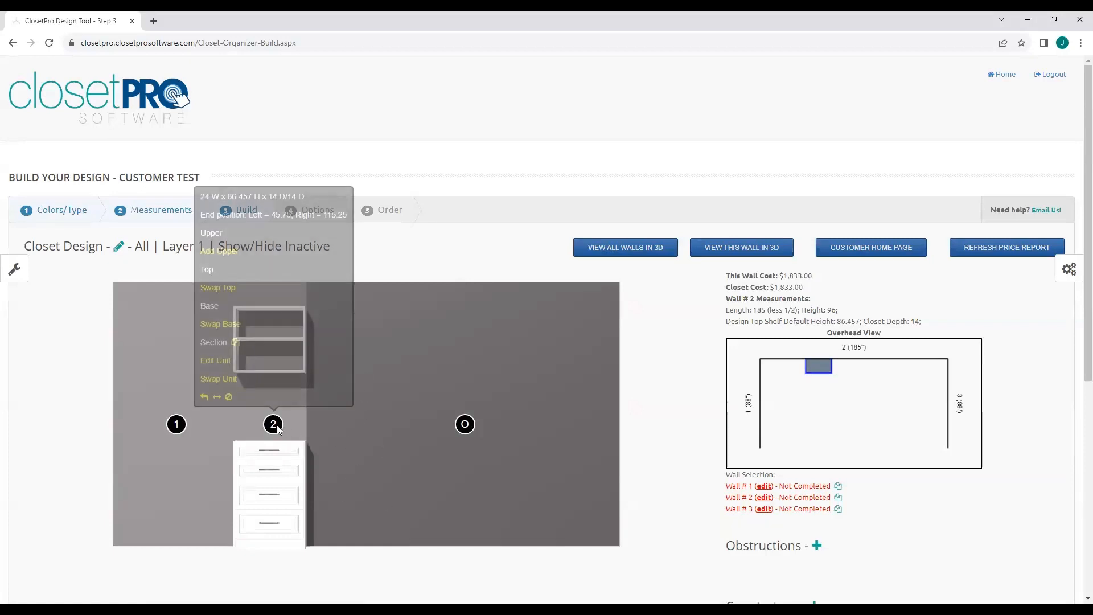
click(236, 343)
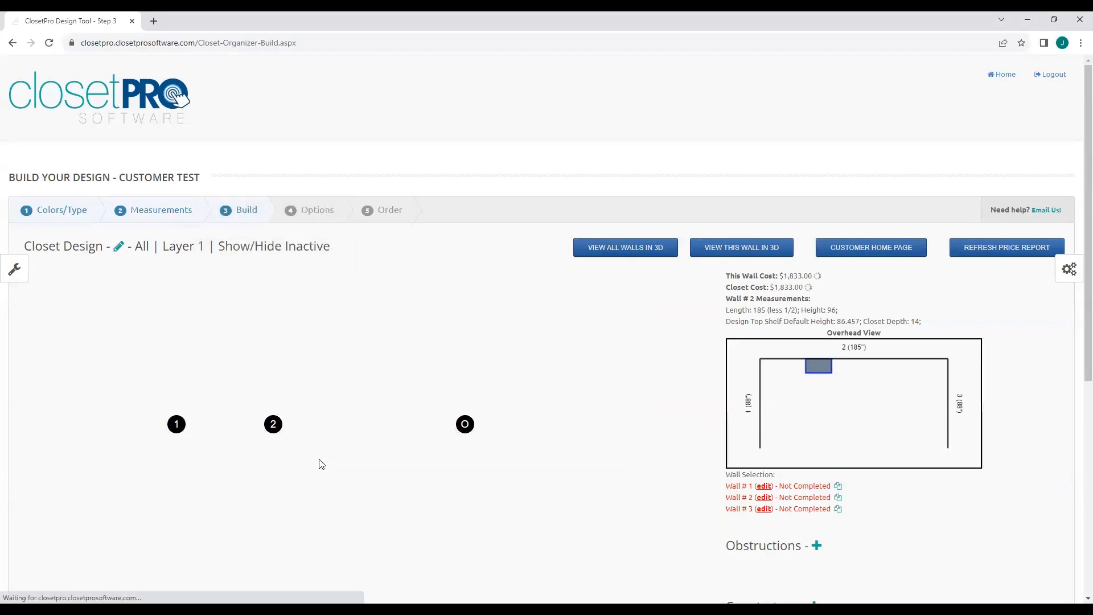
click(466, 426)
click(426, 399)
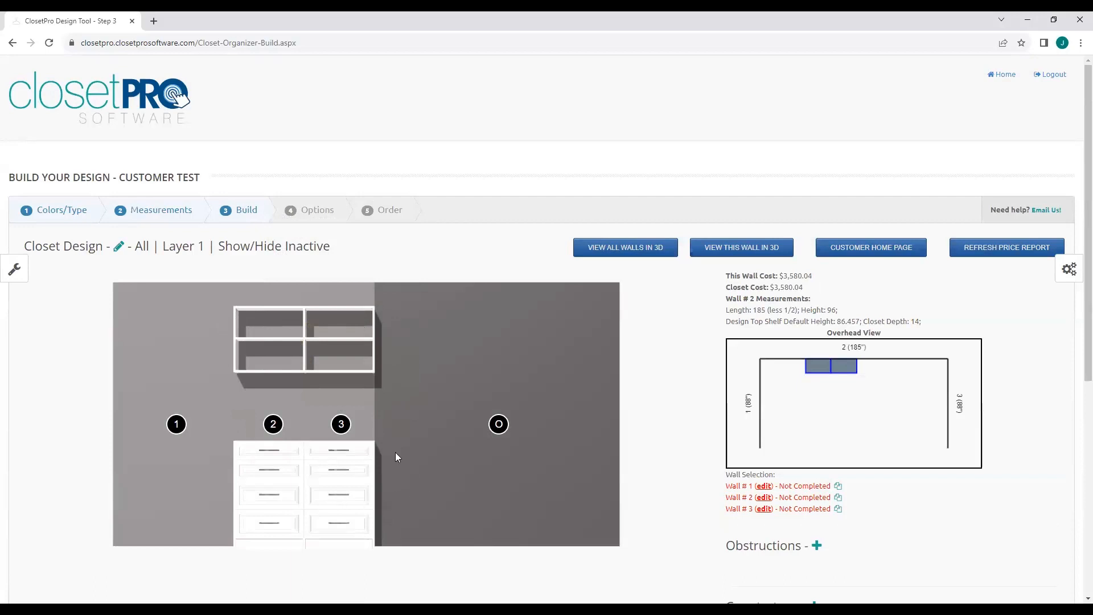
Set the right panel type of unit 3 to Single and submit the change.
click(347, 427)
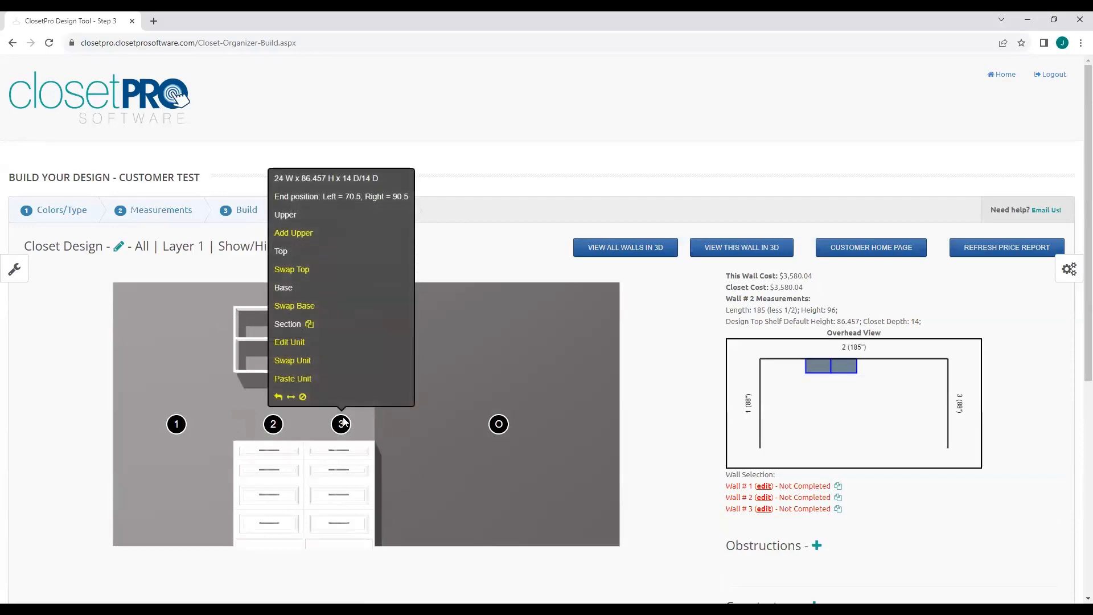
click(289, 342)
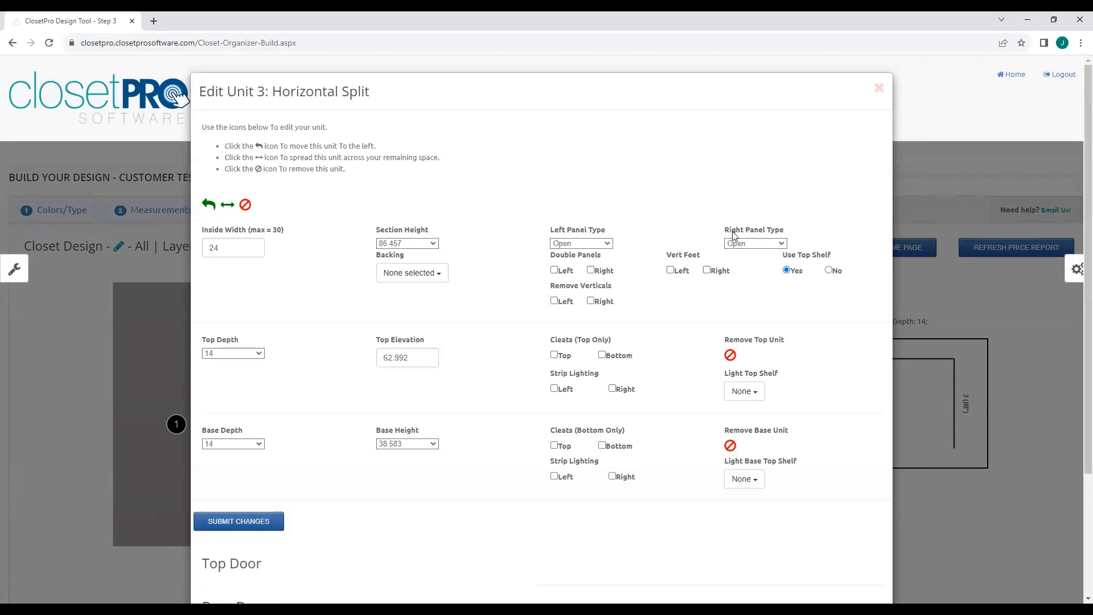
click(763, 244)
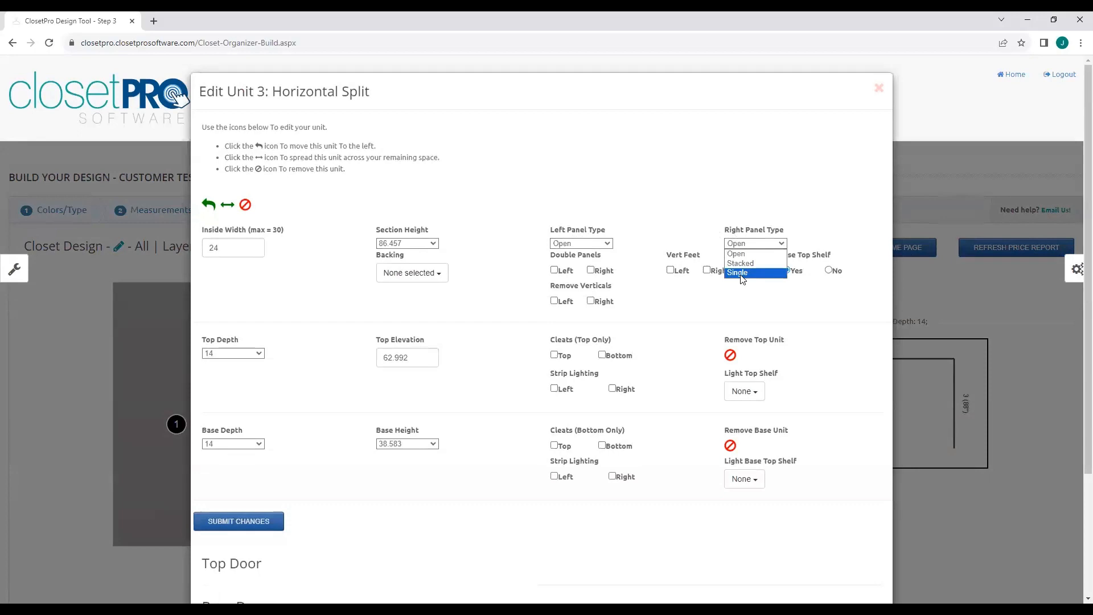
click(742, 273)
click(236, 522)
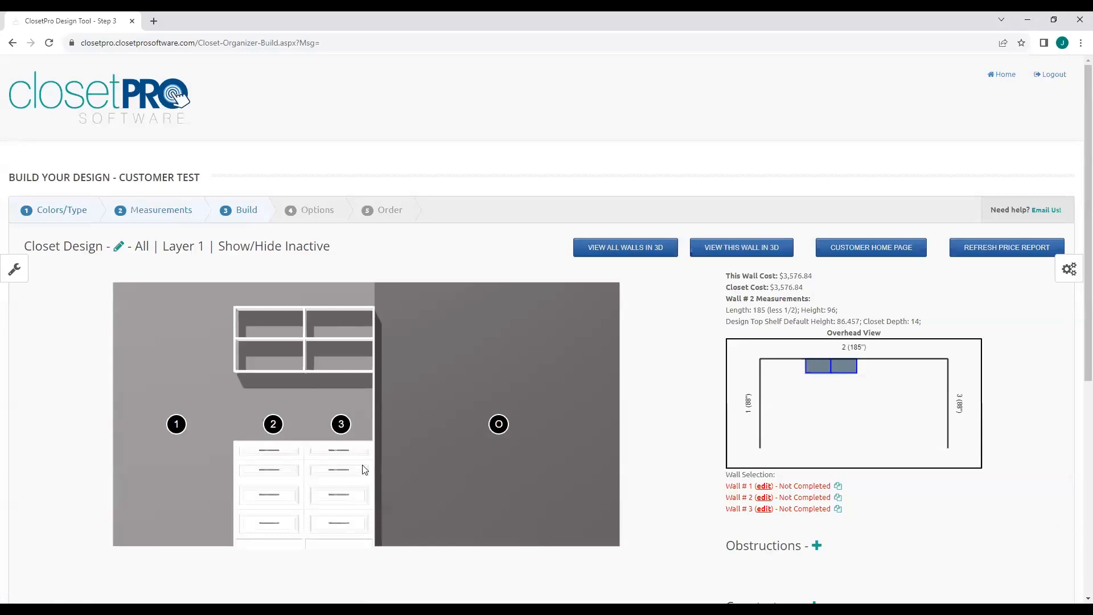
Set the left panel type of unit 2 to Single and submit the change.
click(277, 421)
click(215, 343)
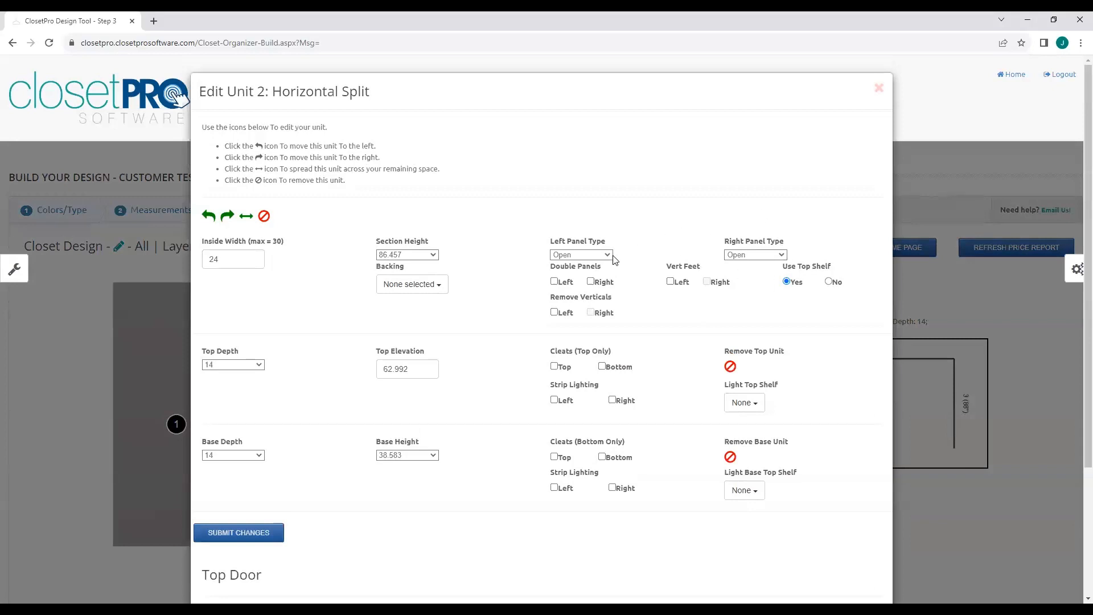
click(609, 258)
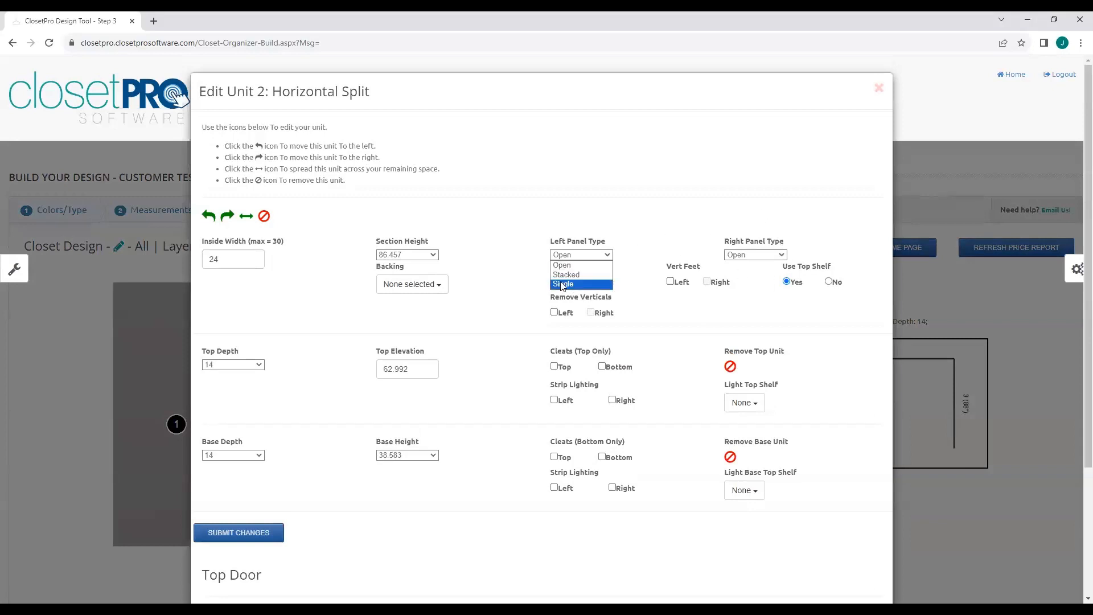
click(570, 276)
click(236, 535)
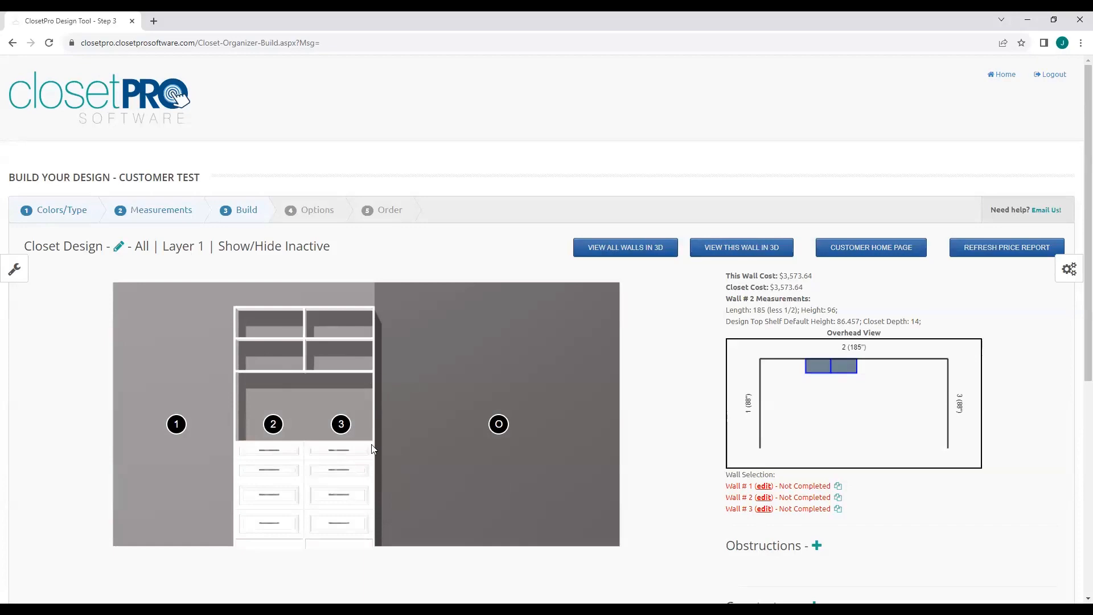
Set the base depth of unit 2 to 18.
click(287, 474)
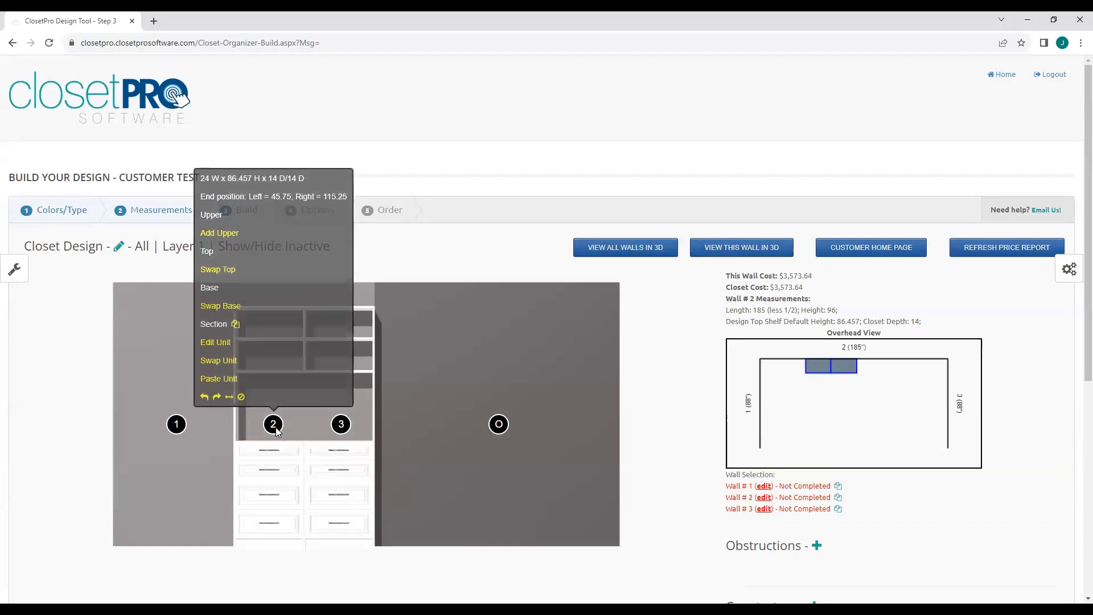
click(216, 342)
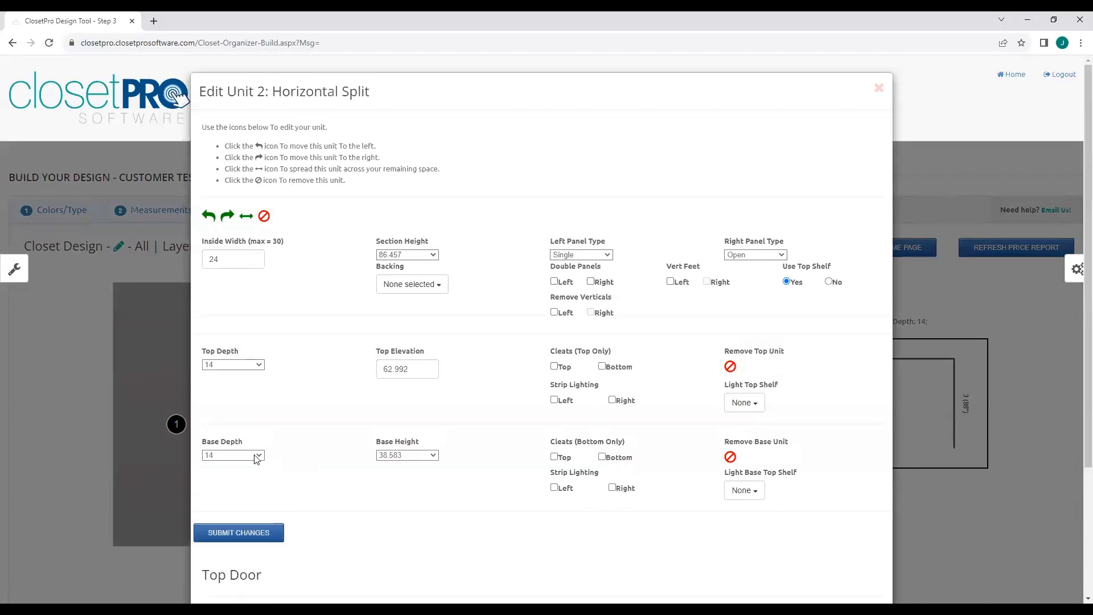
click(256, 455)
click(211, 543)
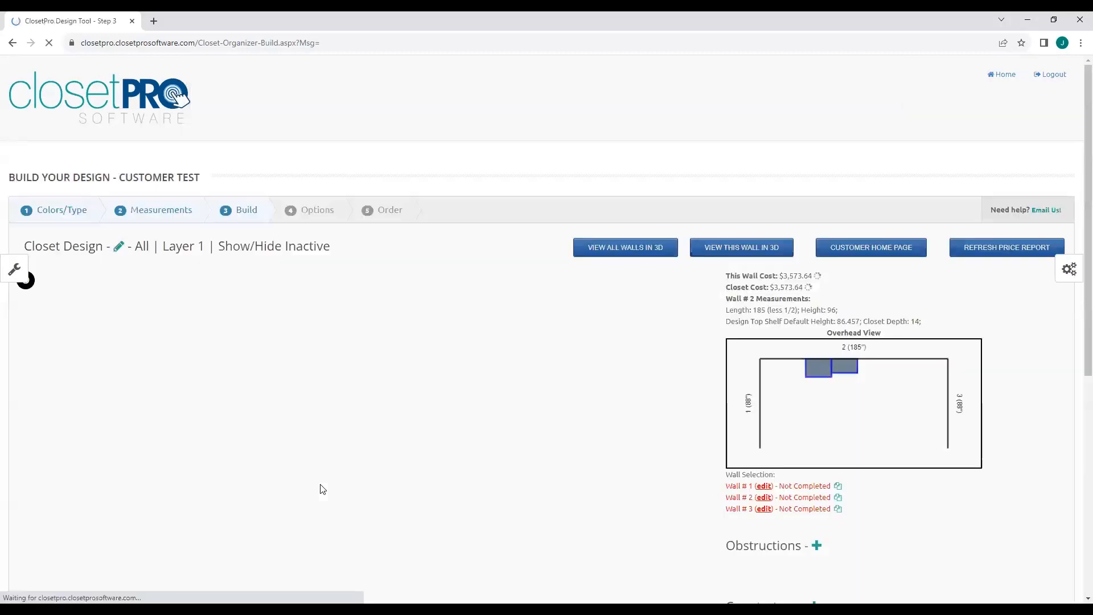
Set the base depth of unit 3 to 18.
click(339, 424)
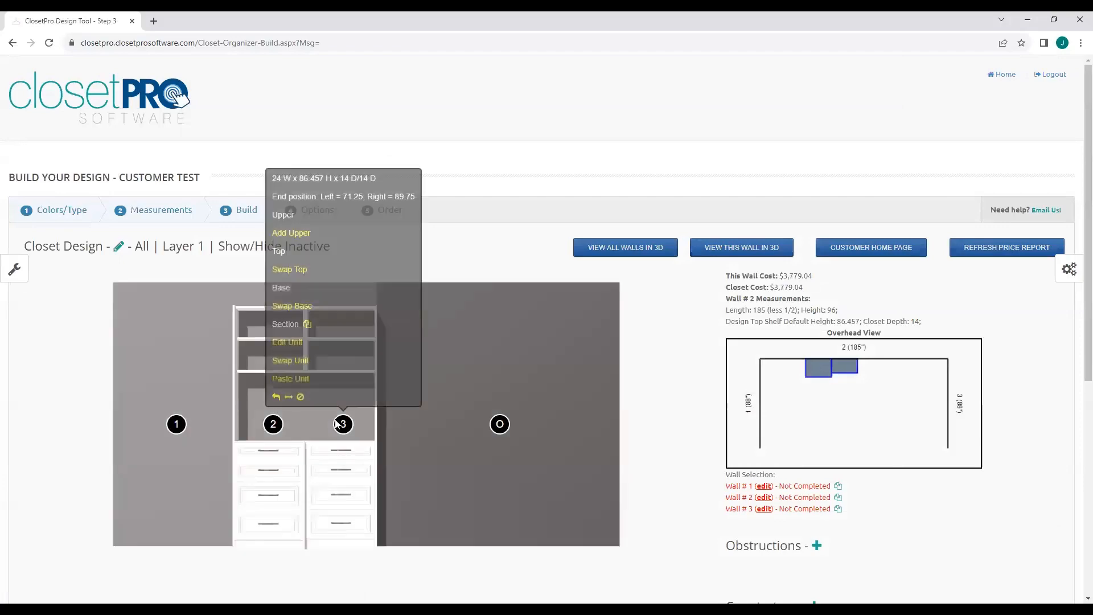
click(288, 343)
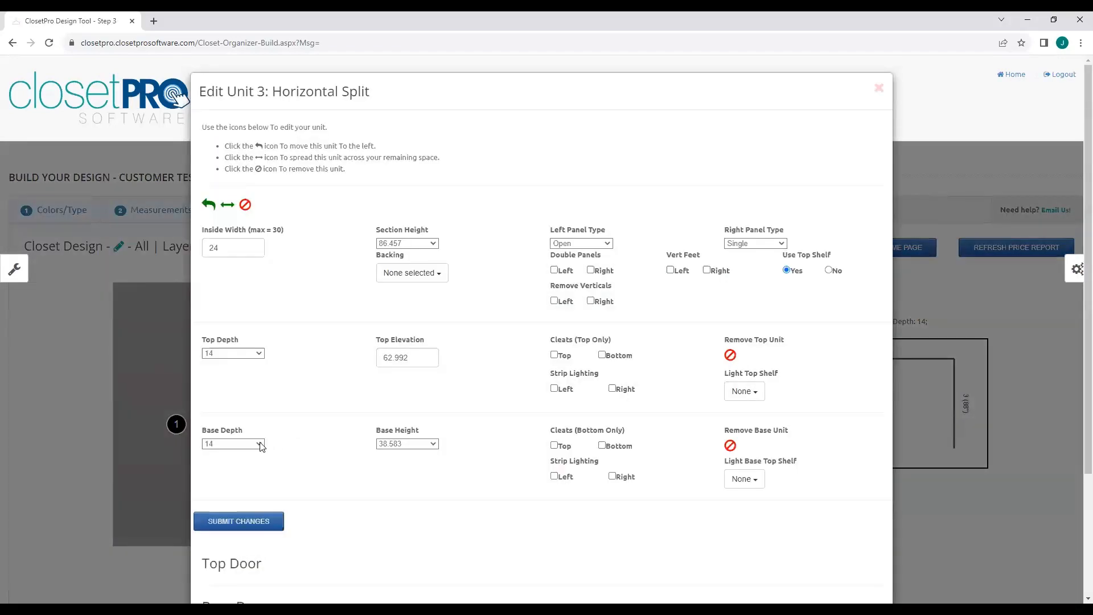
click(259, 444)
click(222, 531)
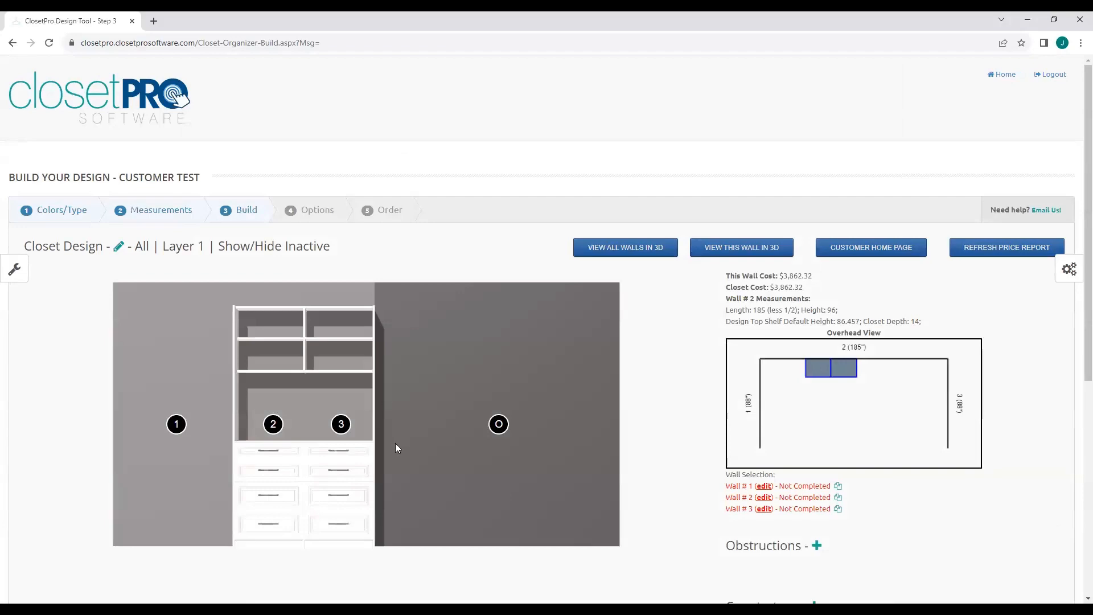
Change the right panel type of unit 3 to Hutch and submit the change.
click(378, 372)
click(288, 344)
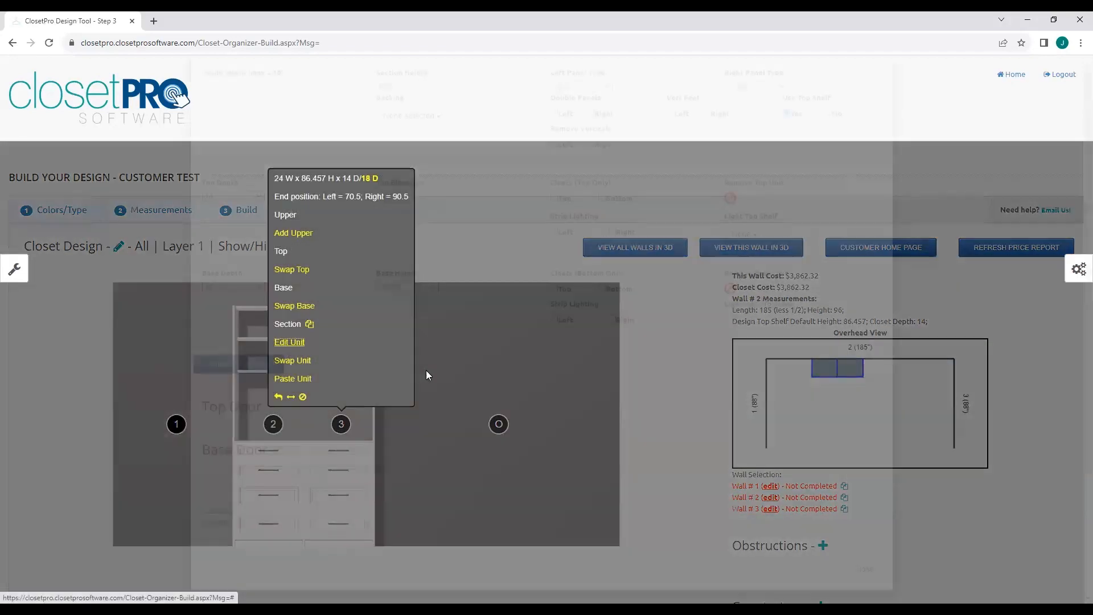
click(773, 245)
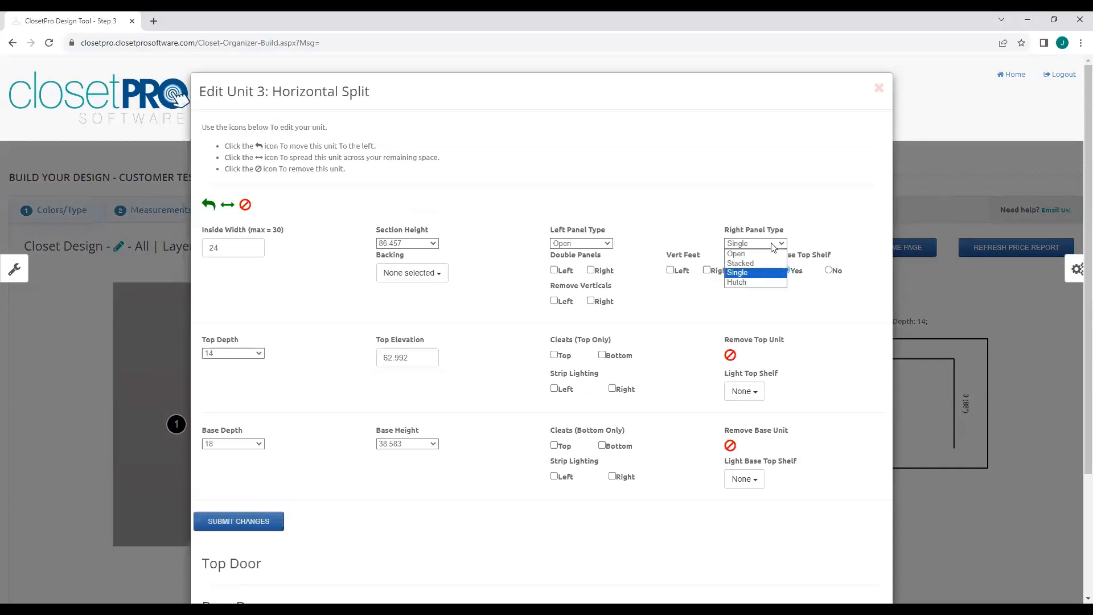
click(755, 268)
click(239, 521)
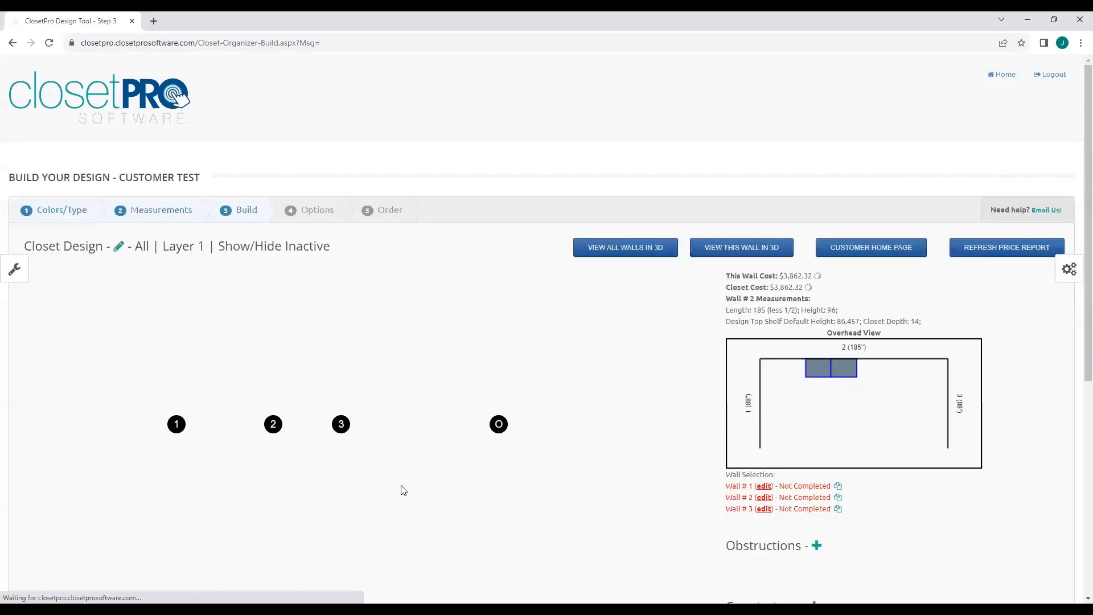
Change the left panel type of unit 2 to Hutch and submit the change.
click(338, 471)
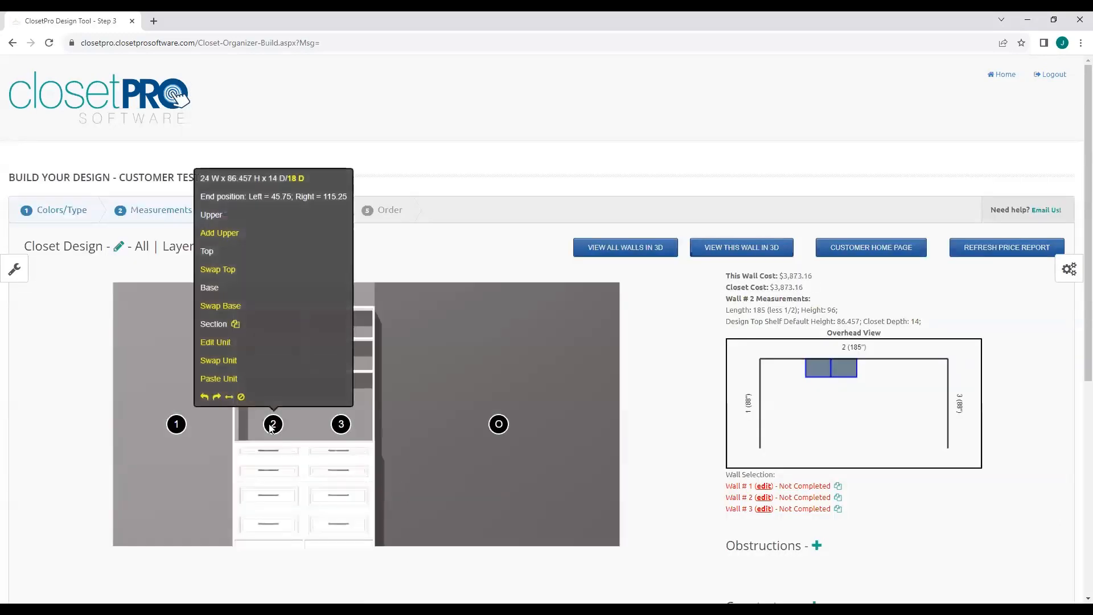
click(215, 342)
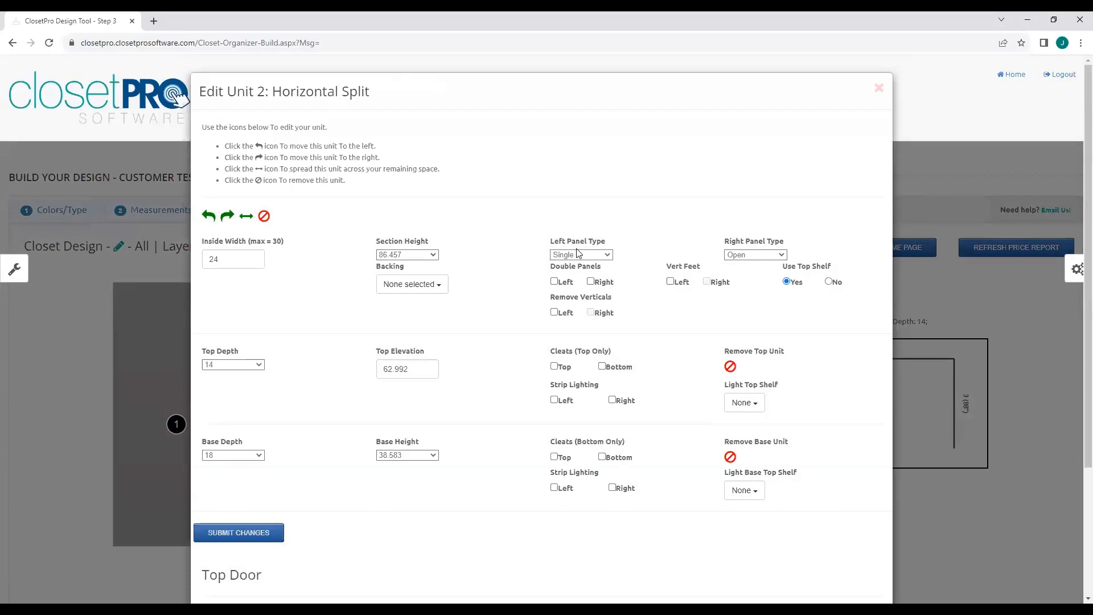
click(578, 255)
click(572, 272)
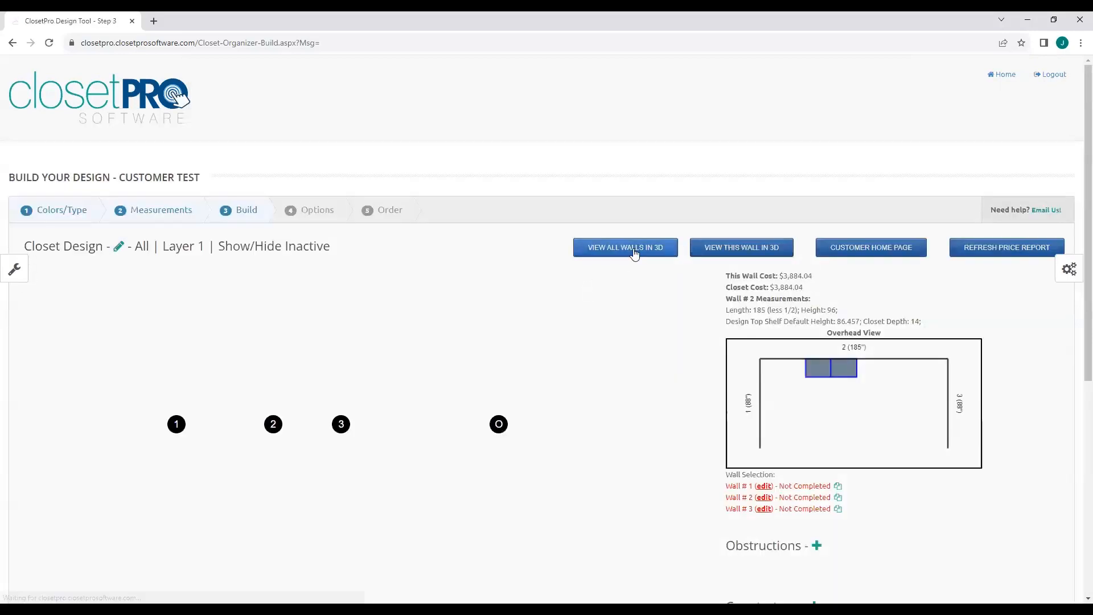
View all walls in 3D, examine the side panel of the hutch up close, and return to the build tool.
click(635, 248)
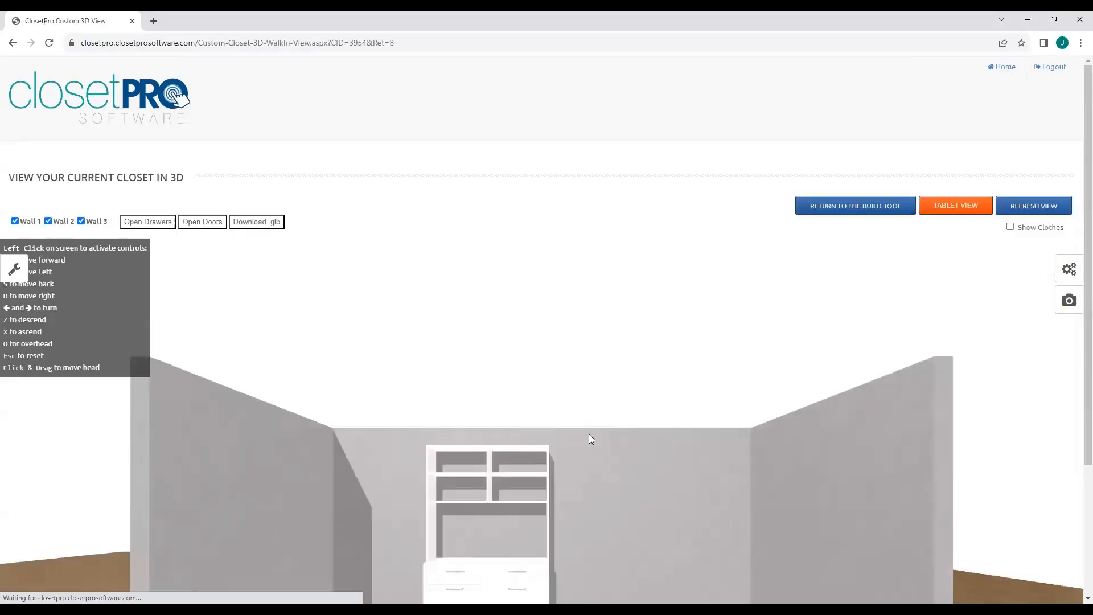
scroll(589, 435, down, 2)
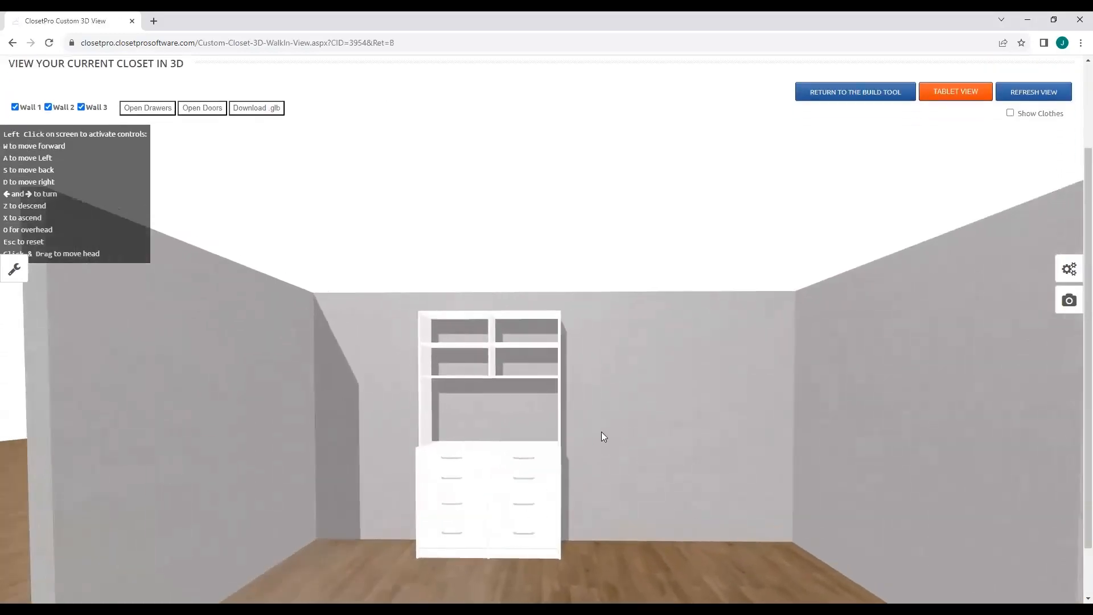
key(w)
drag(602, 432, 522, 414)
key(d)
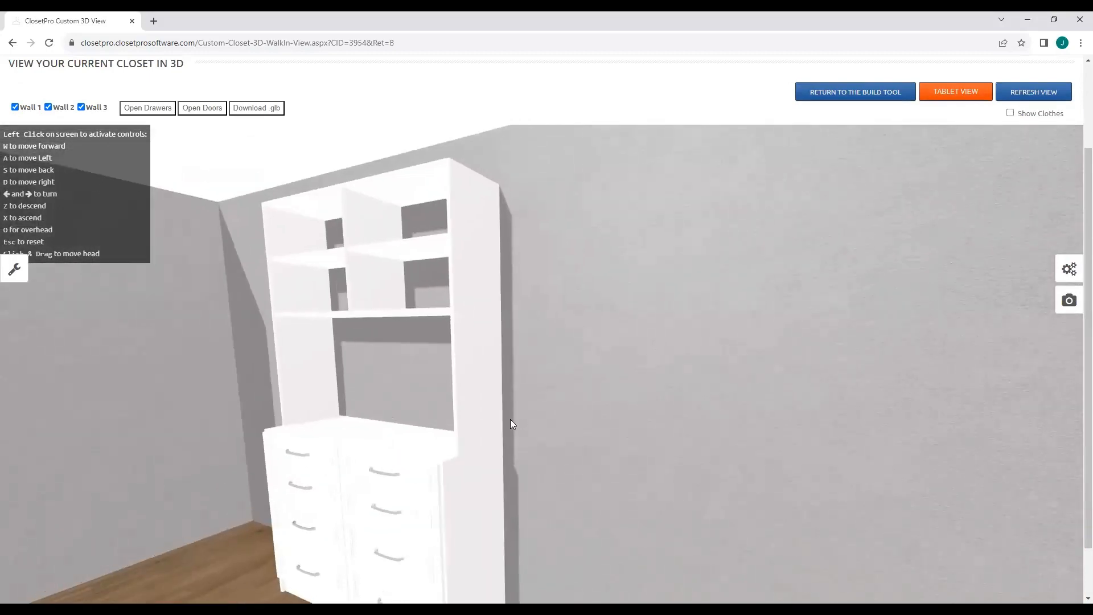
key(w)
key(d)
drag(415, 431, 512, 427)
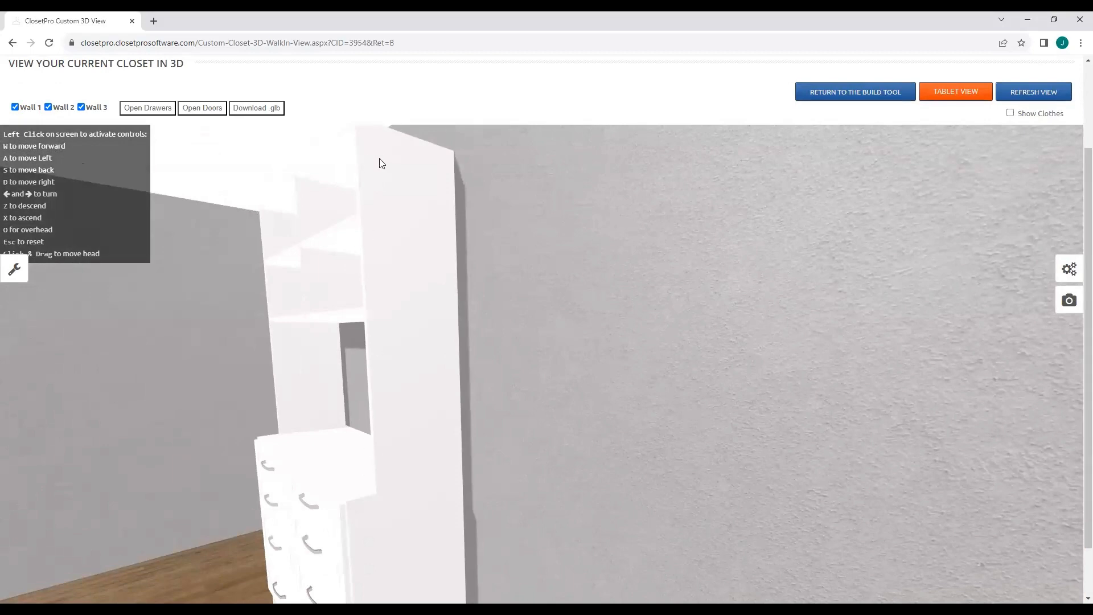
drag(411, 357, 337, 430)
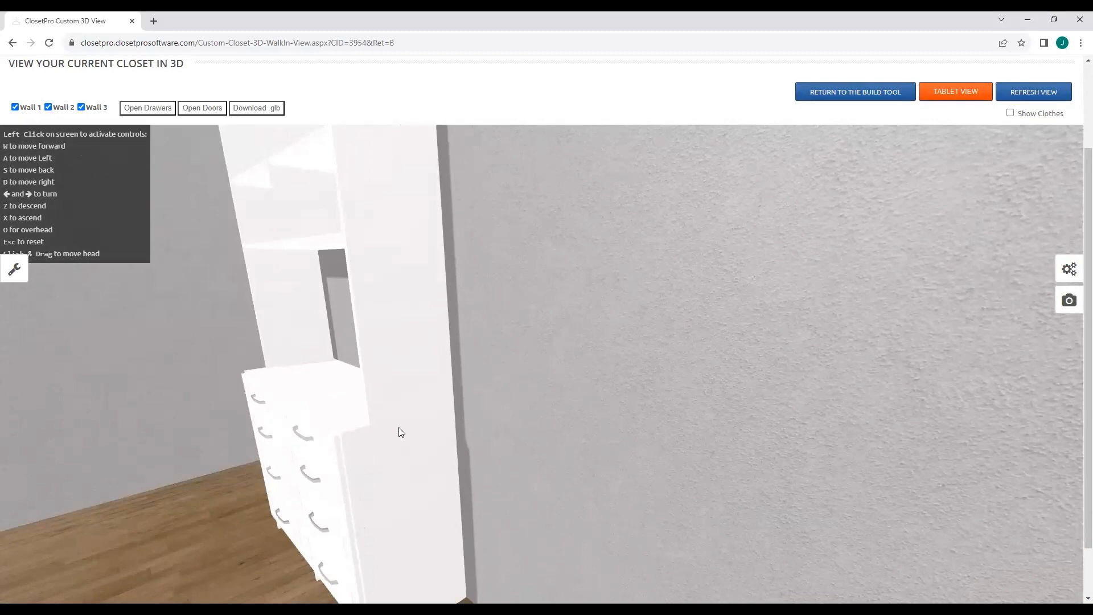
click(854, 94)
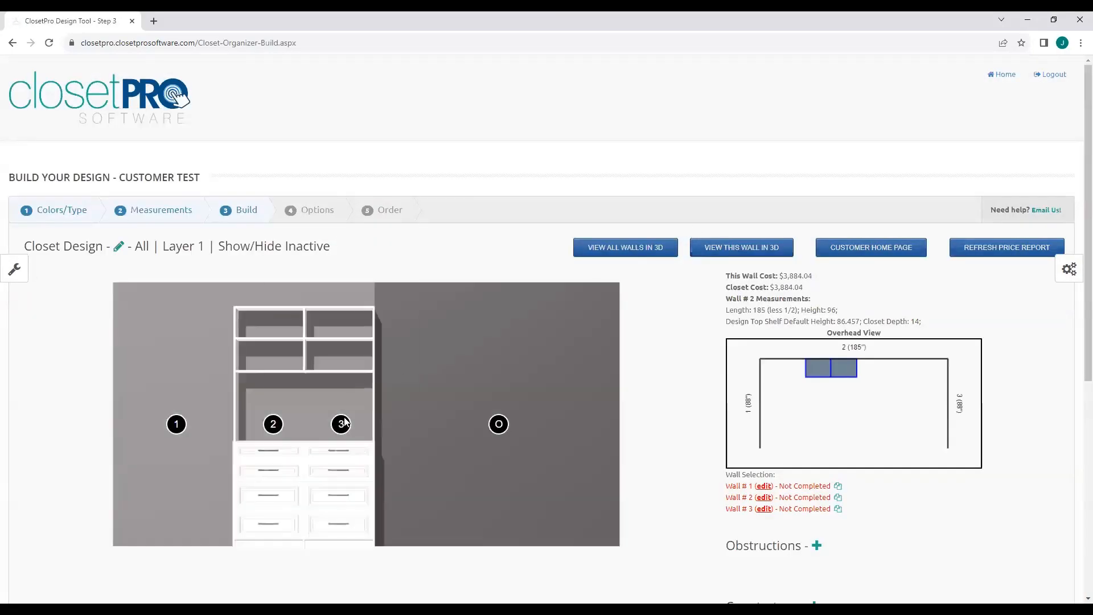
Set the right panel type of unit 3 to Hutch and submit the change.
click(343, 423)
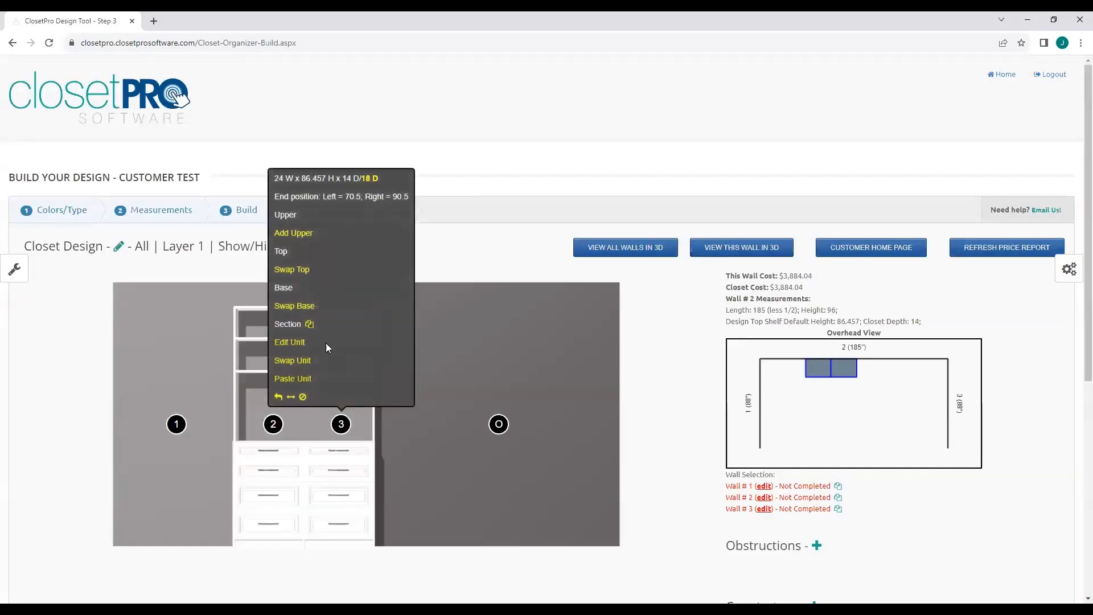
click(289, 342)
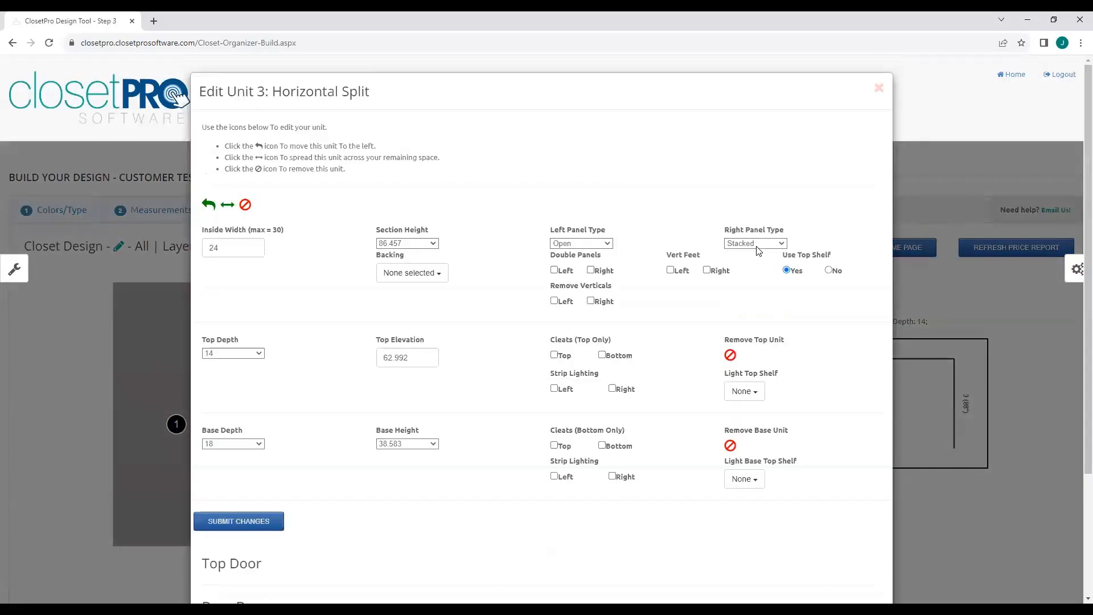
click(755, 244)
click(752, 282)
click(239, 521)
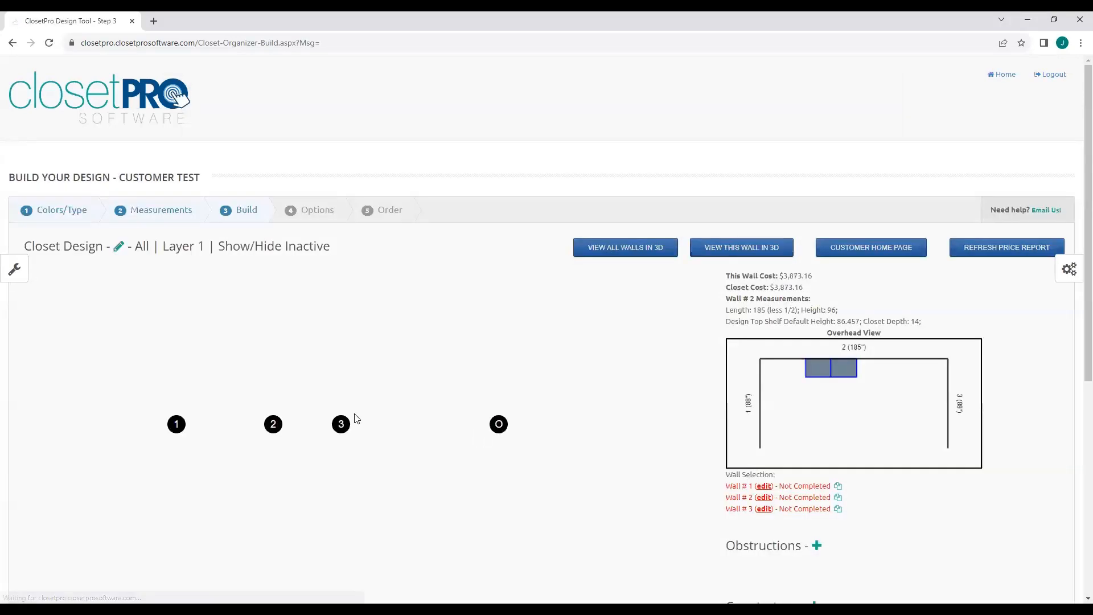
Set the left panel type of unit 2 to Hutch and submit the change.
mouse_move(273, 417)
click(222, 345)
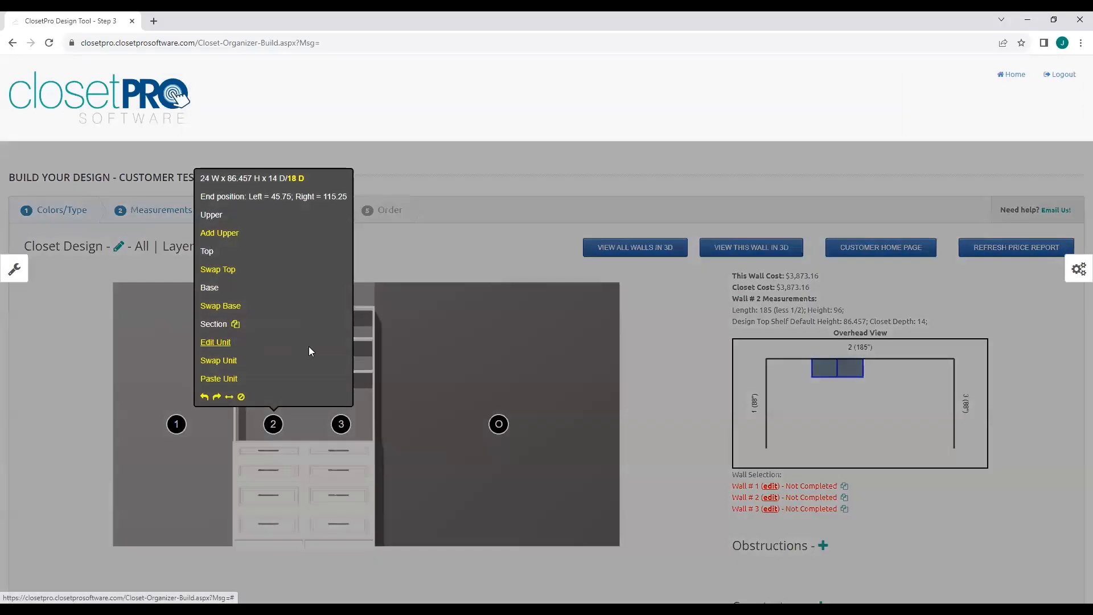
click(603, 257)
click(569, 295)
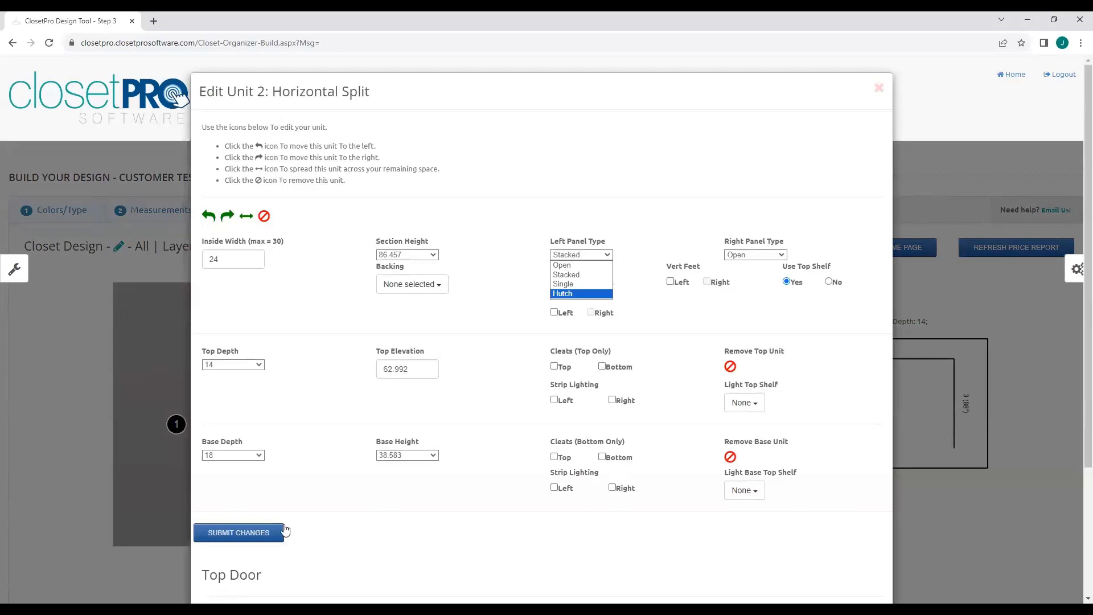
click(285, 532)
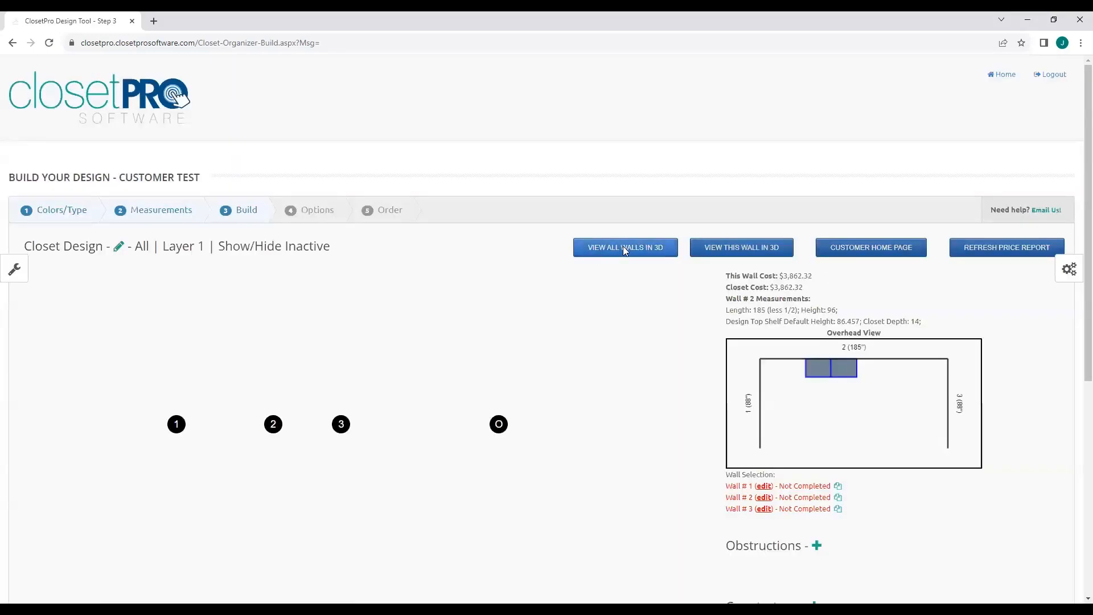
View all walls in 3D, inspect the shape of the hutch's side panels up close, and return to the build tool.
click(625, 249)
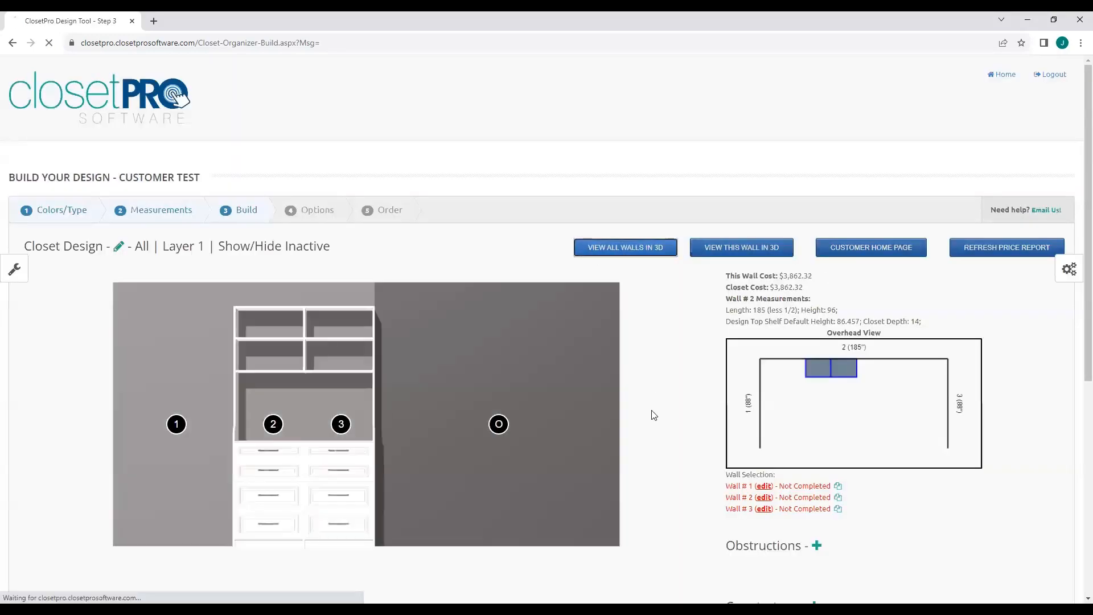
drag(608, 503, 393, 411)
key(w)
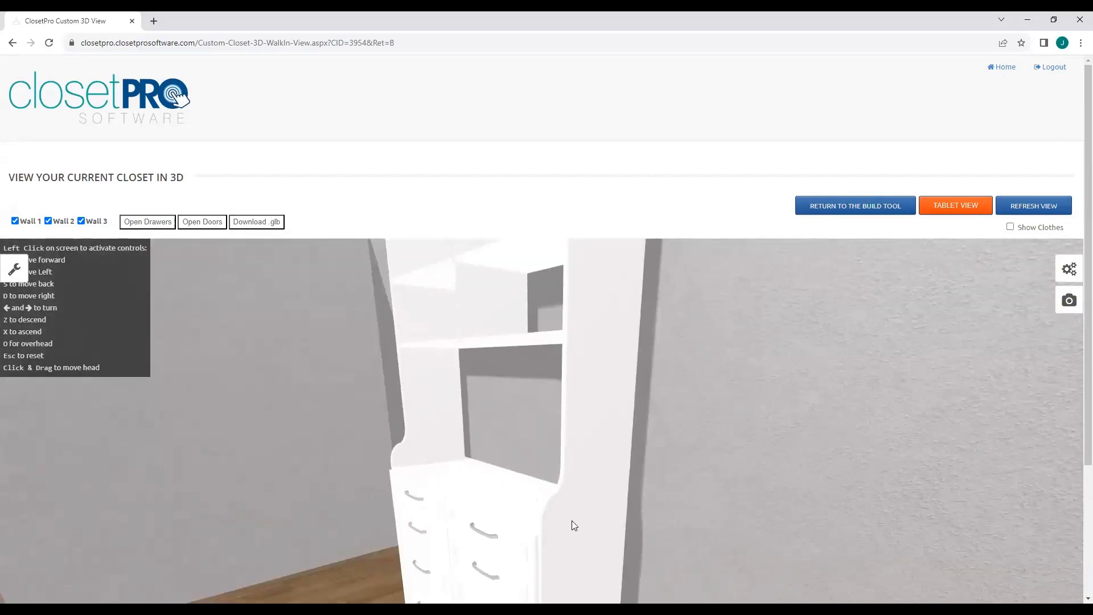
drag(649, 449, 715, 303)
click(832, 210)
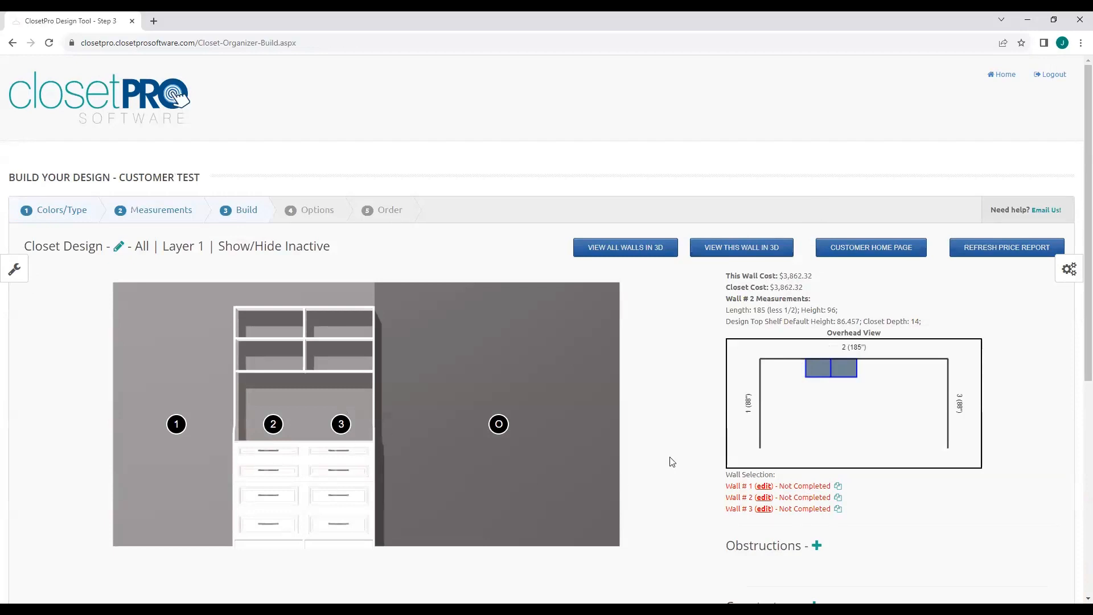
Add a cleat from the materials to wall 2.
scroll(673, 462, down, 1)
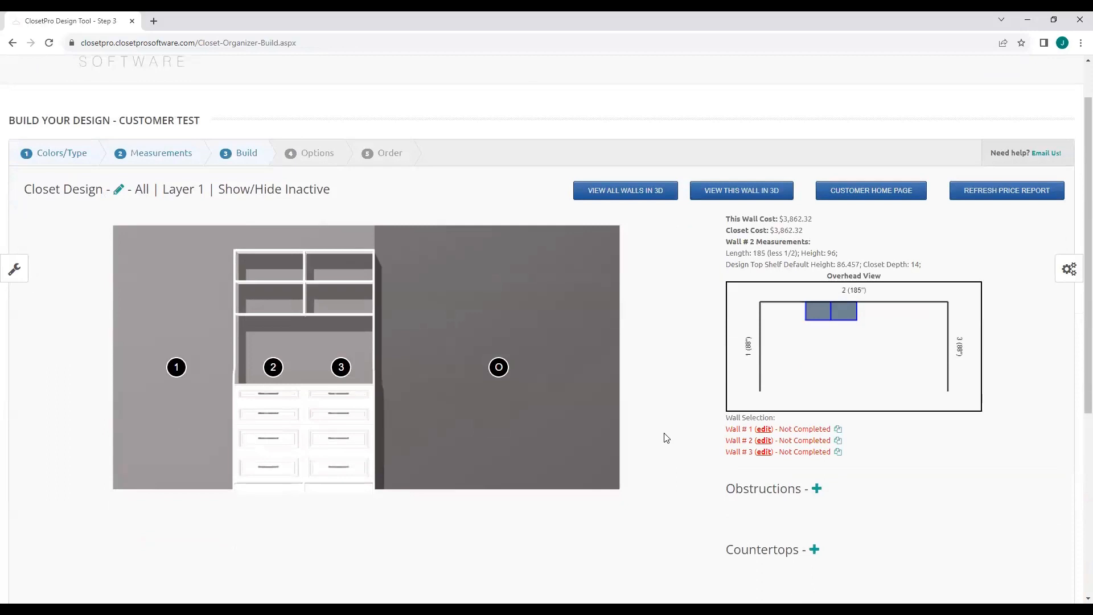
scroll(666, 438, down, 2)
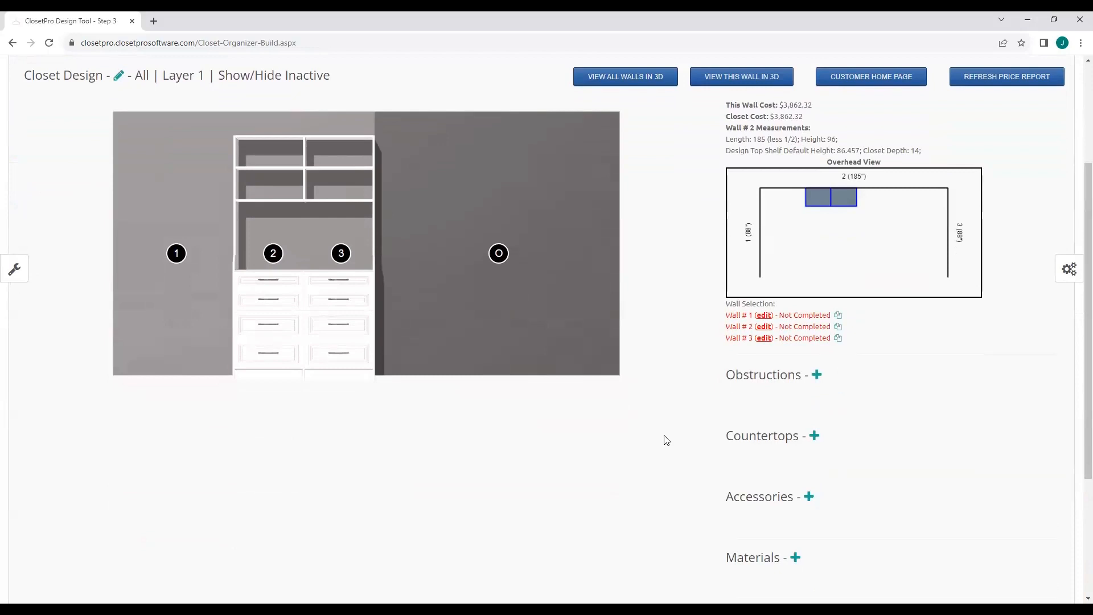
scroll(666, 439, down, 1)
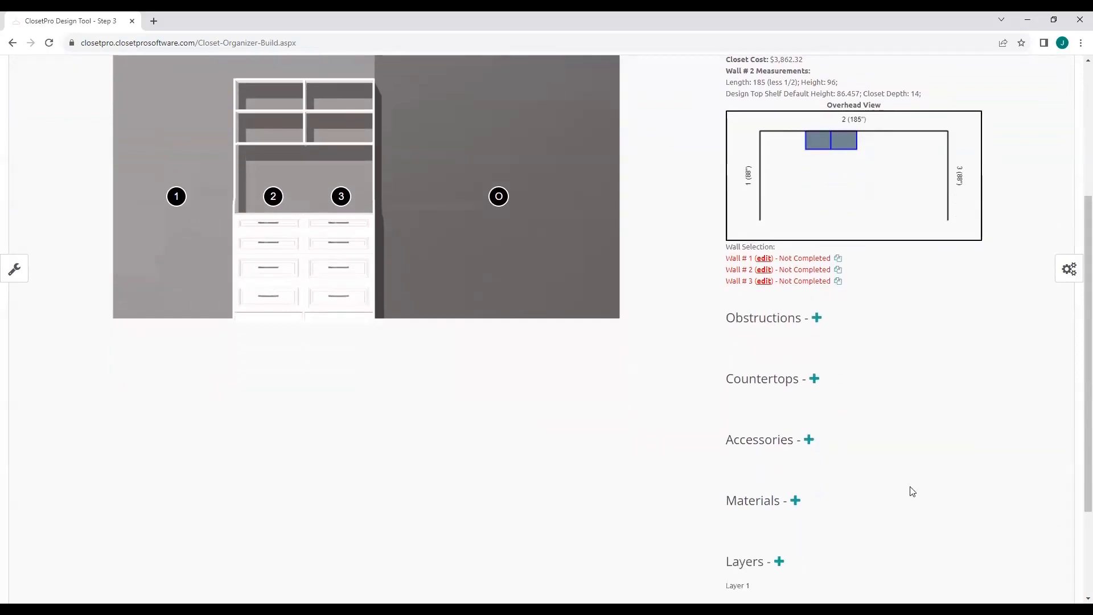
double_click(733, 505)
click(730, 506)
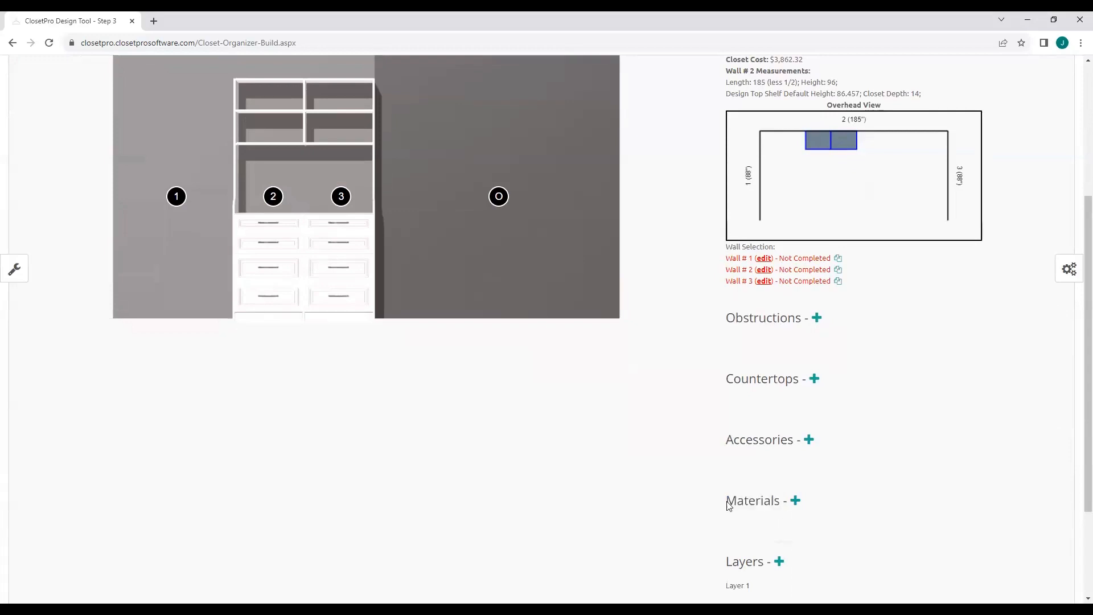
click(795, 500)
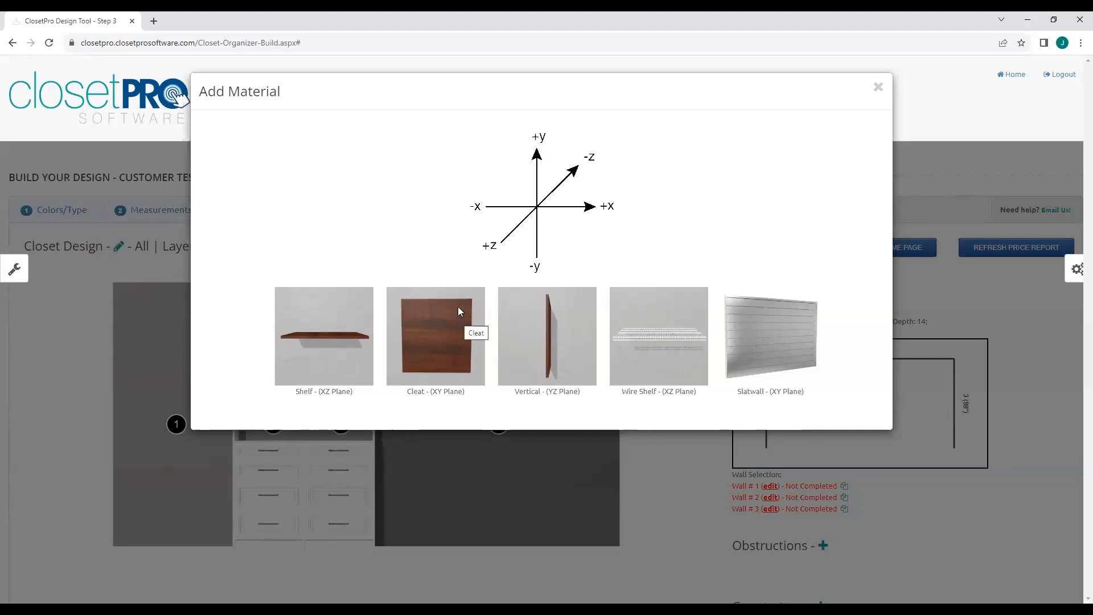
click(438, 342)
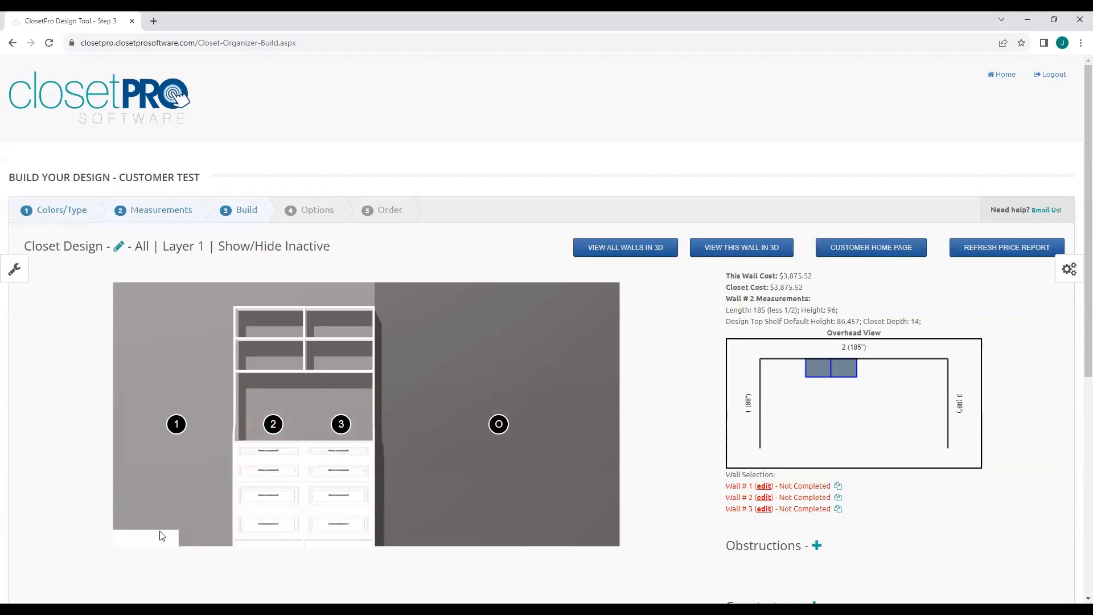
Edit the cleat with a height of 36, a left offset of 120 and an elevation of 40.
scroll(545, 485, down, 4)
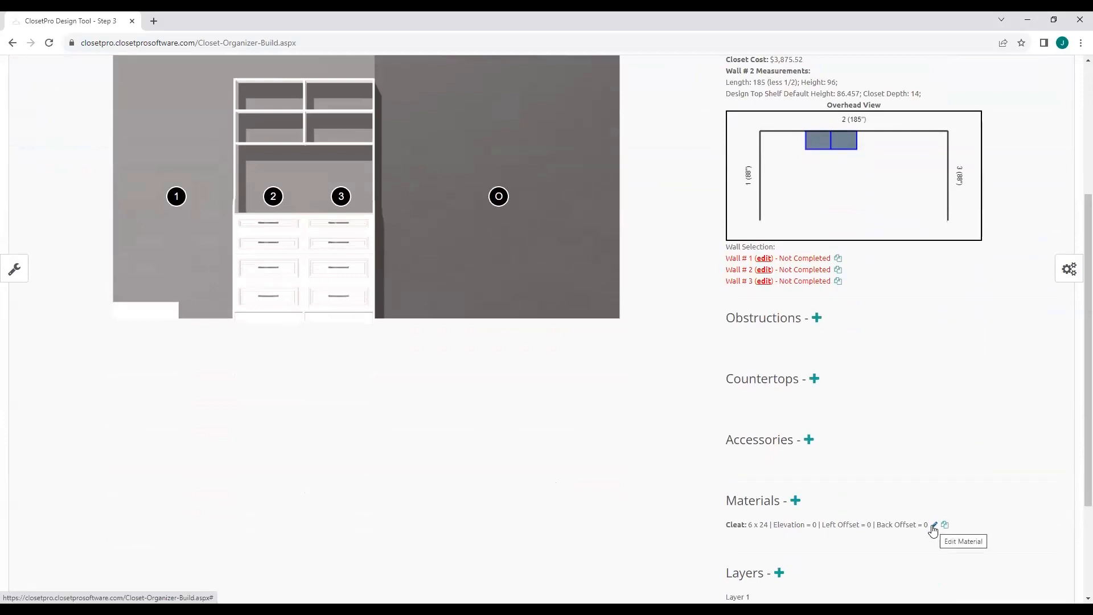
scroll(620, 476, up, 2)
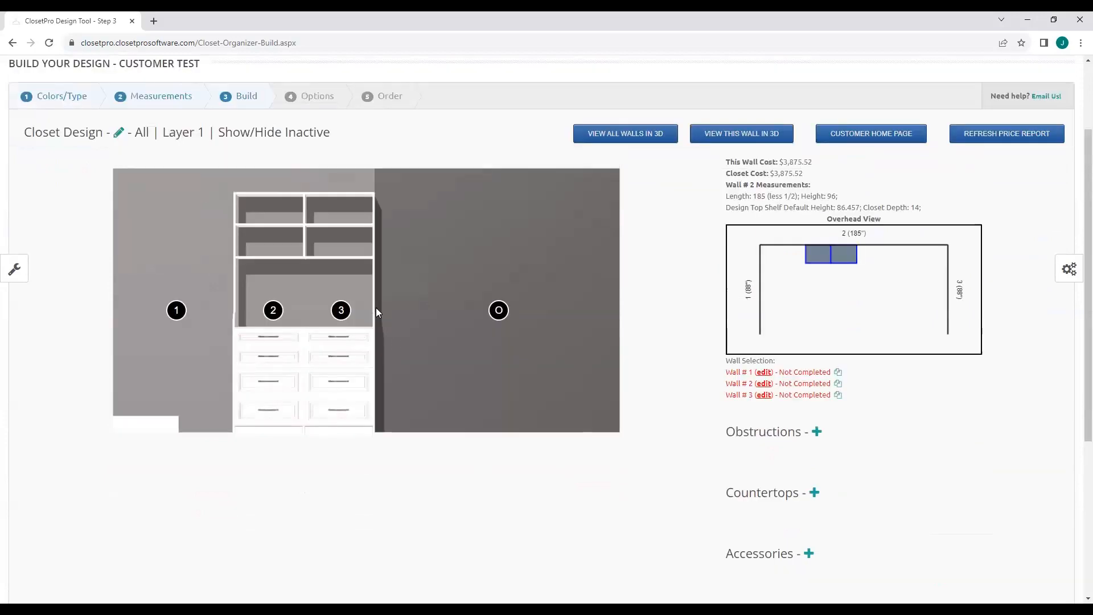
mouse_move(272, 313)
scroll(900, 359, down, 2)
click(940, 524)
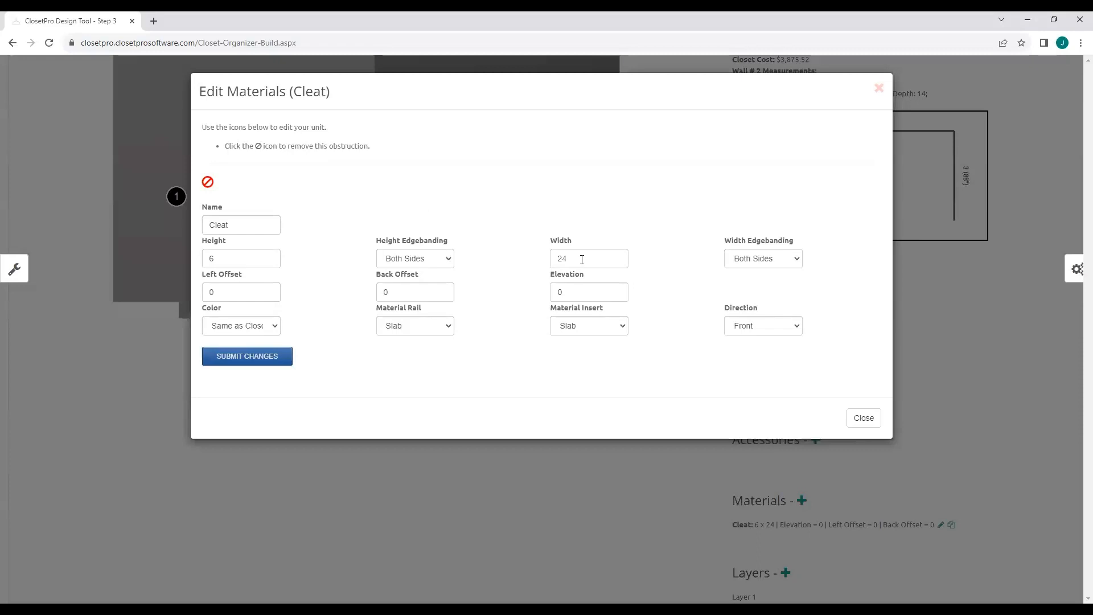
double_click(212, 259)
text(36)
click(307, 255)
click(257, 287)
click(589, 292)
text(40)
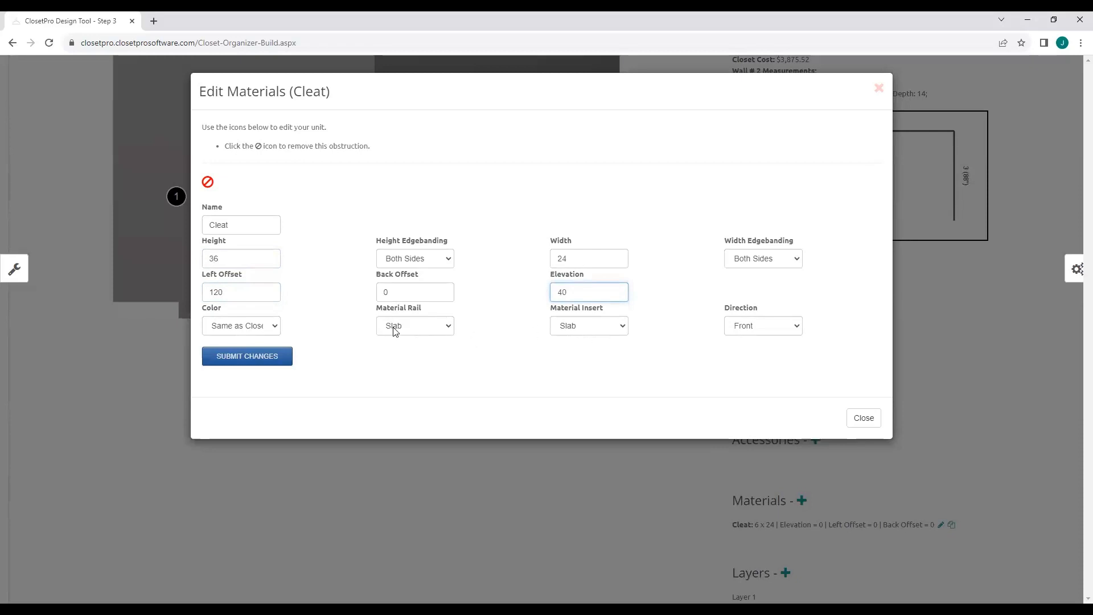
Set the cleat's material rail to Square Raised Panel and its material insert to Mirror, and submit the changes.
click(448, 329)
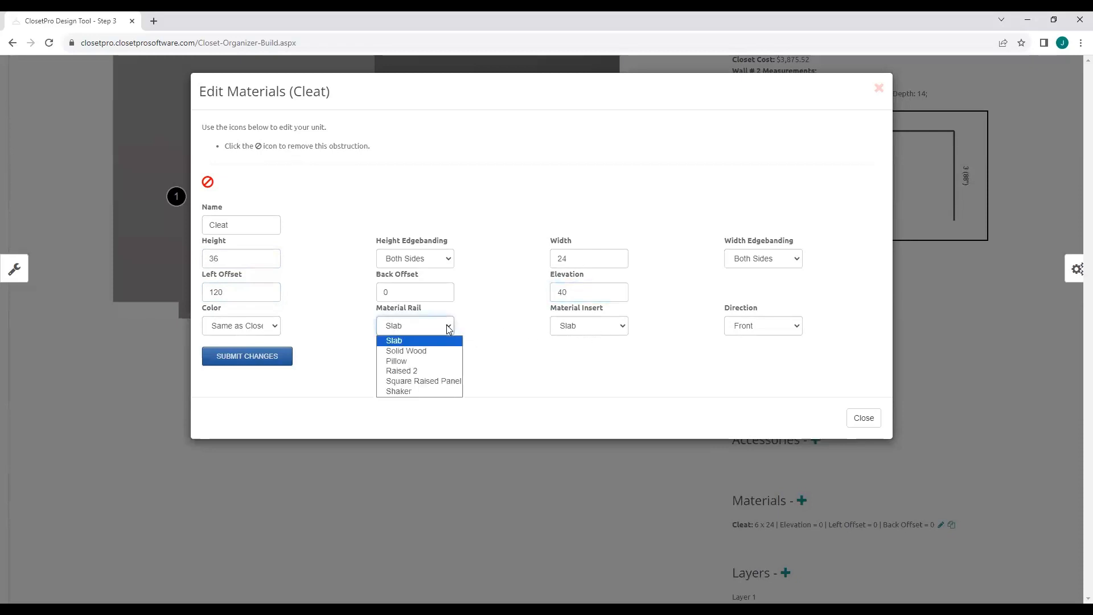
click(428, 381)
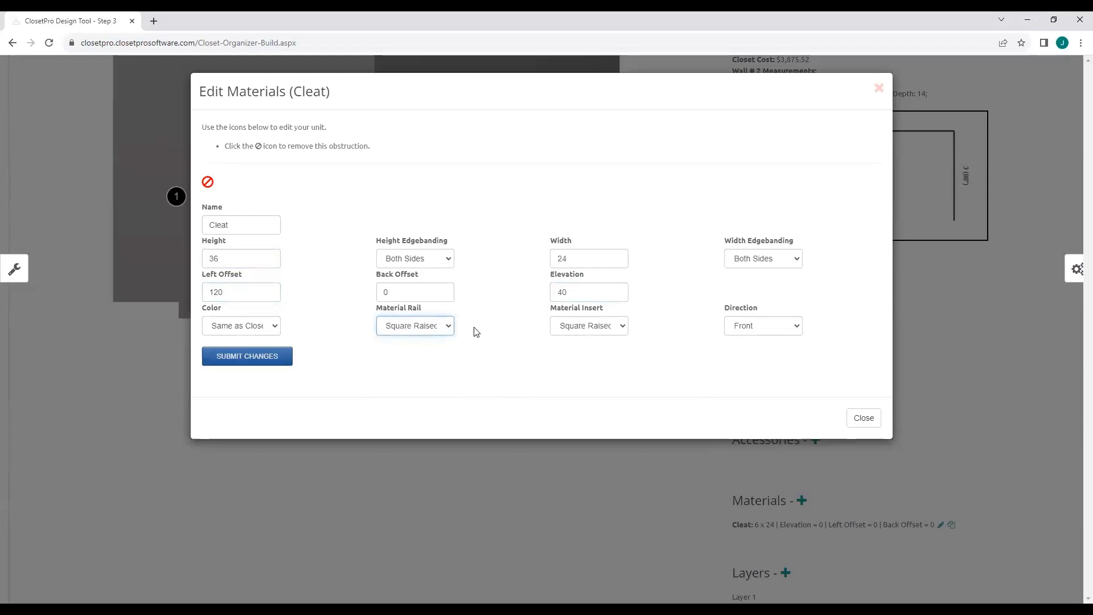
click(622, 328)
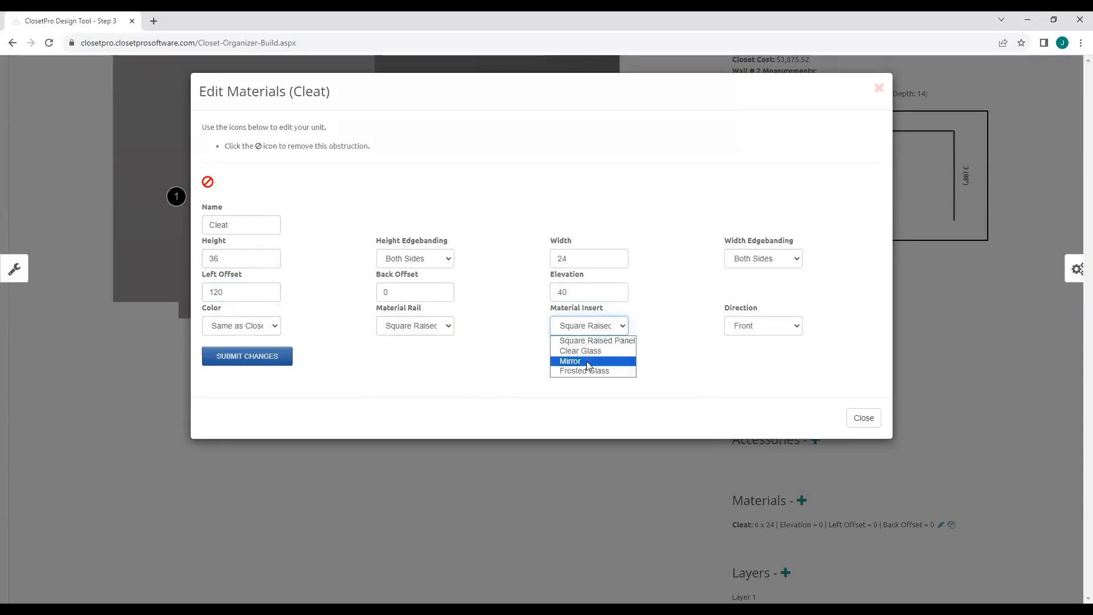
click(588, 362)
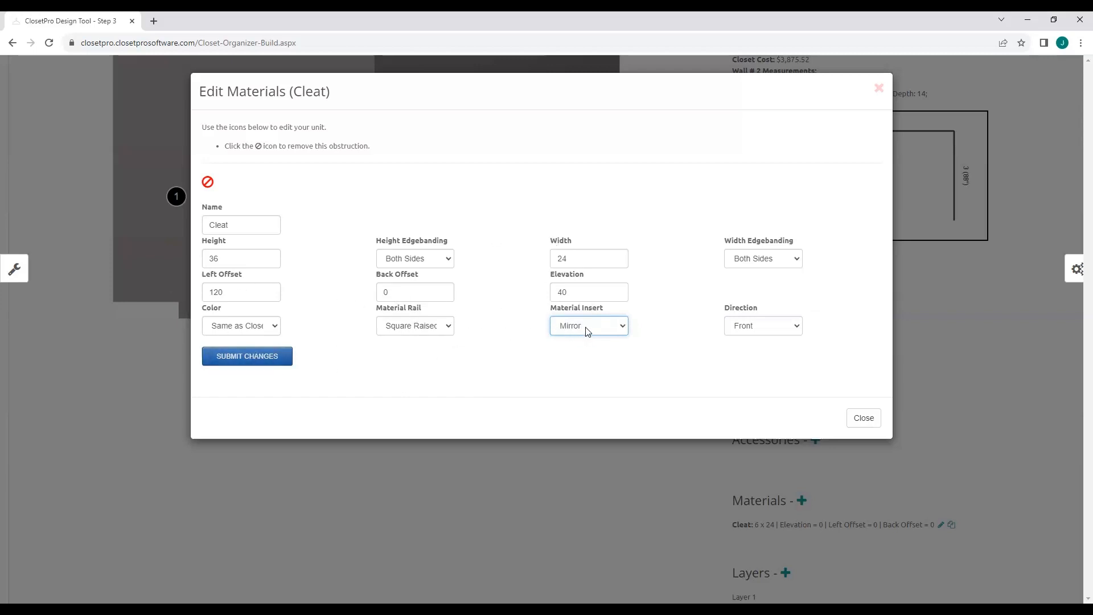
click(233, 361)
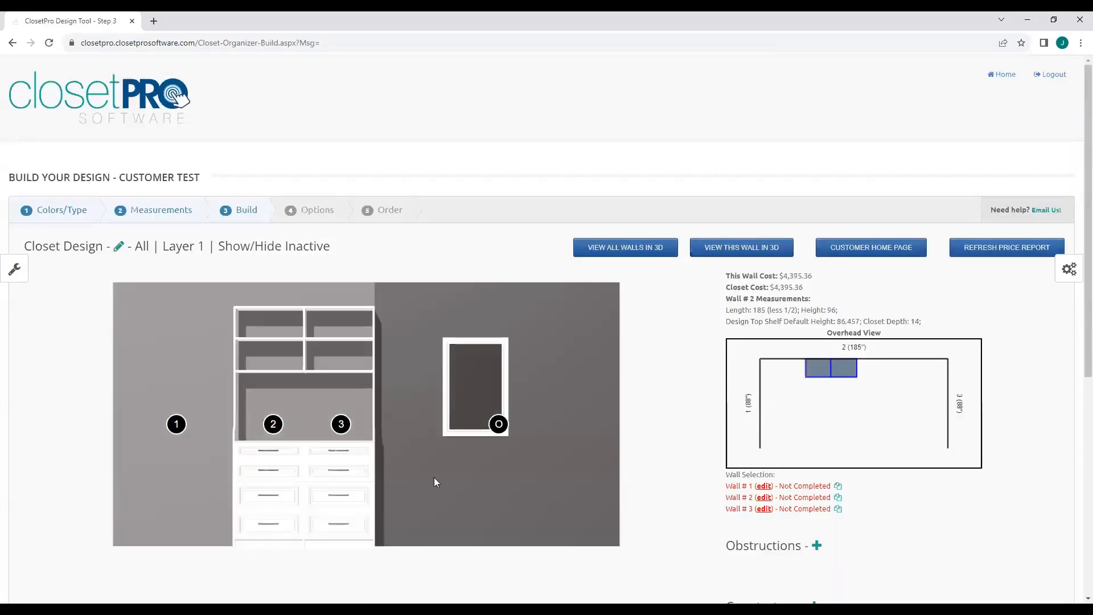
View all walls in 3D, examine the framed mirror beside the hutch up close, and return to the build tool.
click(635, 254)
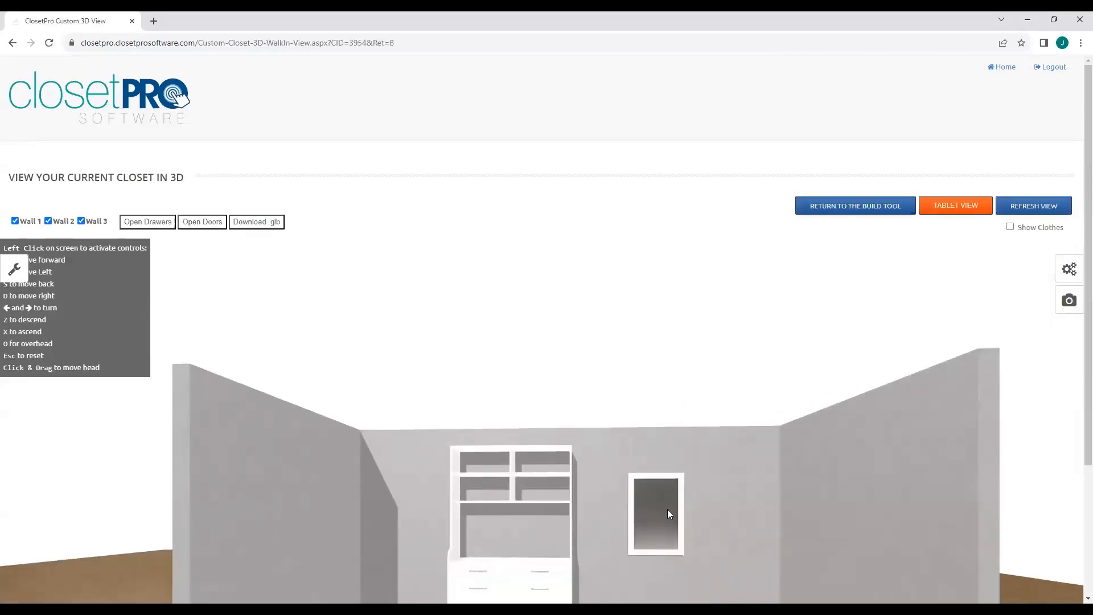
key(w)
drag(741, 488, 710, 469)
key(d)
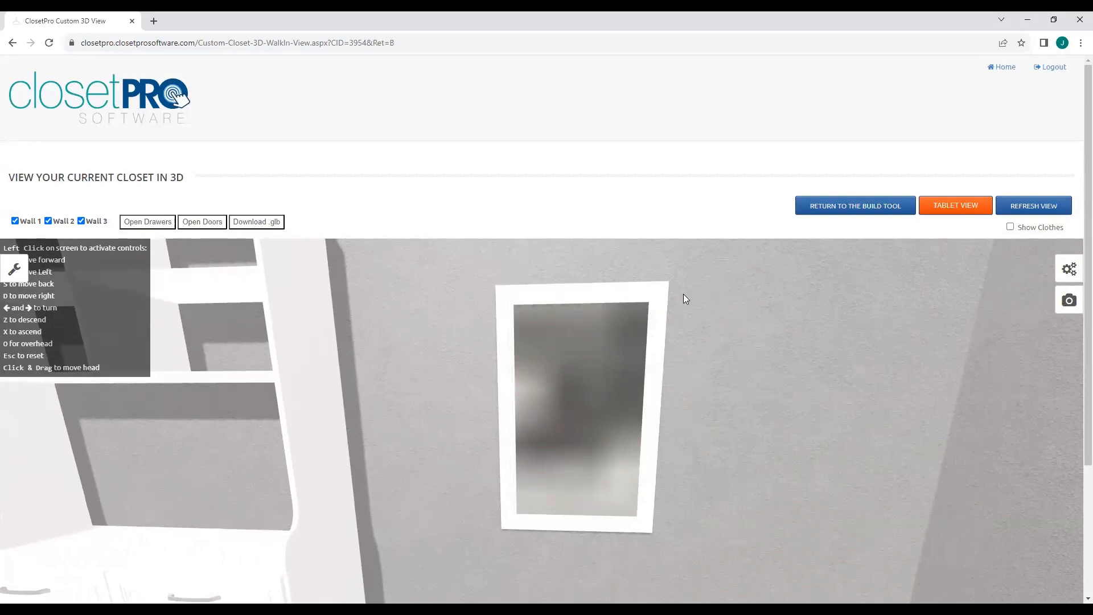
click(847, 208)
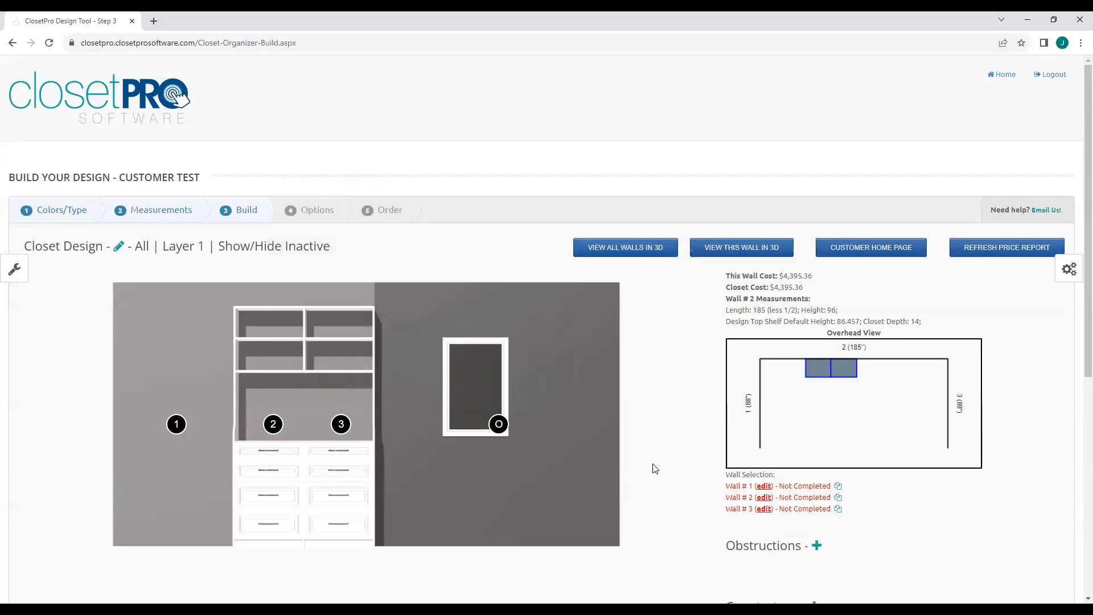
Review the placed cleat's settings and the material types available to add, without adding another material.
scroll(651, 467, down, 3)
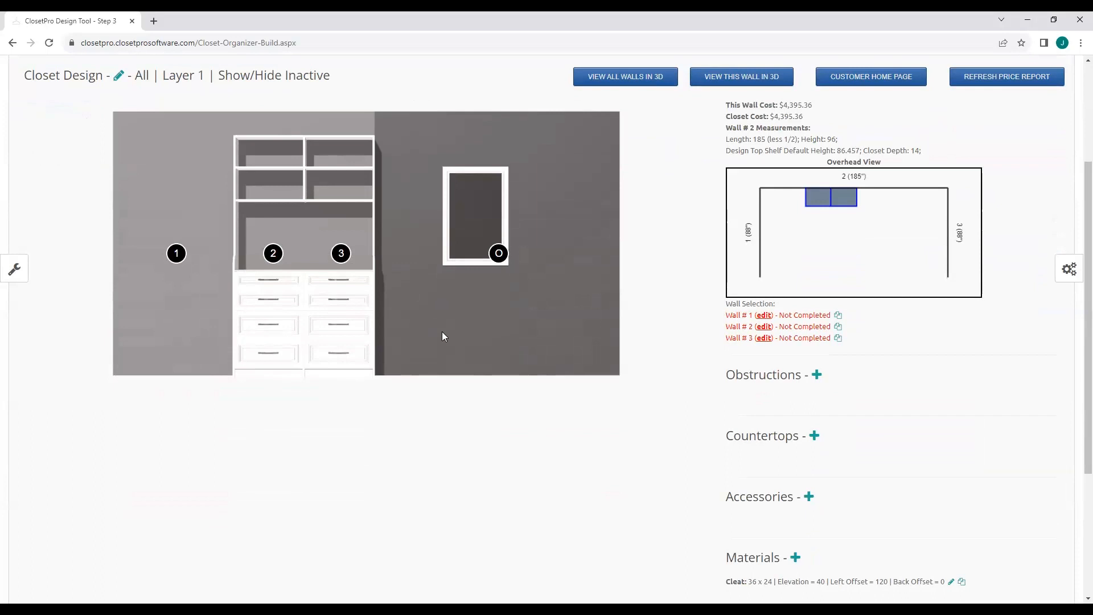
scroll(527, 273, down, 1)
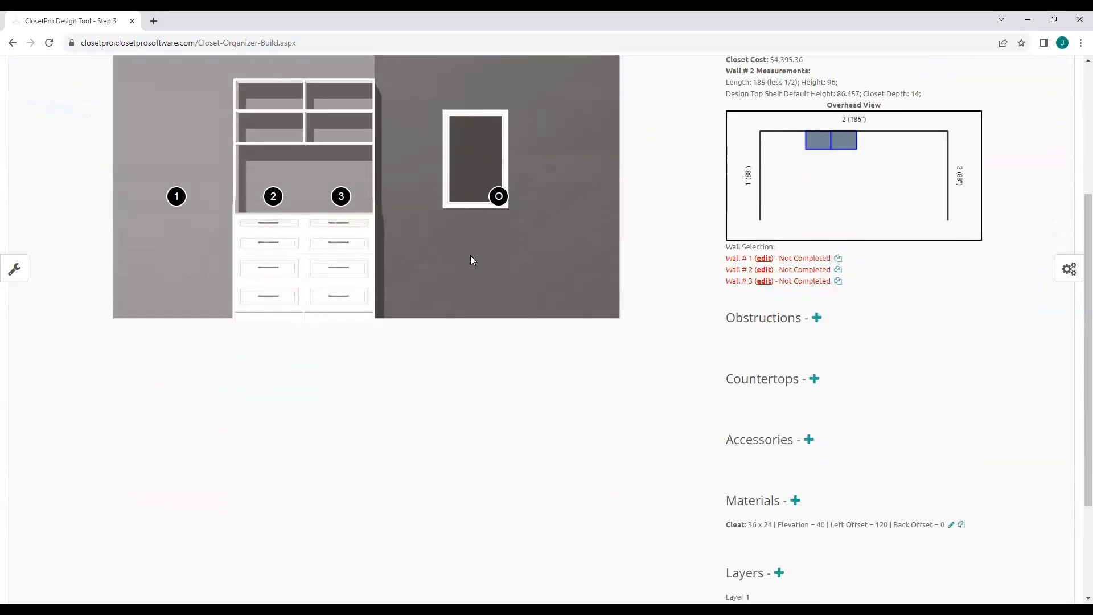
scroll(467, 271, up, 1)
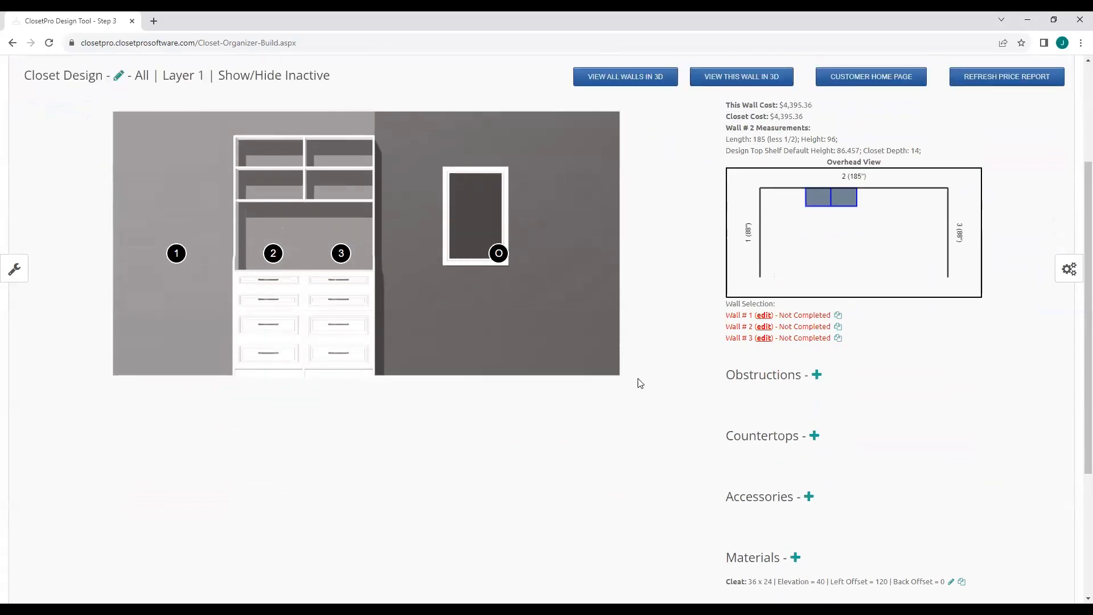
scroll(640, 384, down, 1)
click(796, 498)
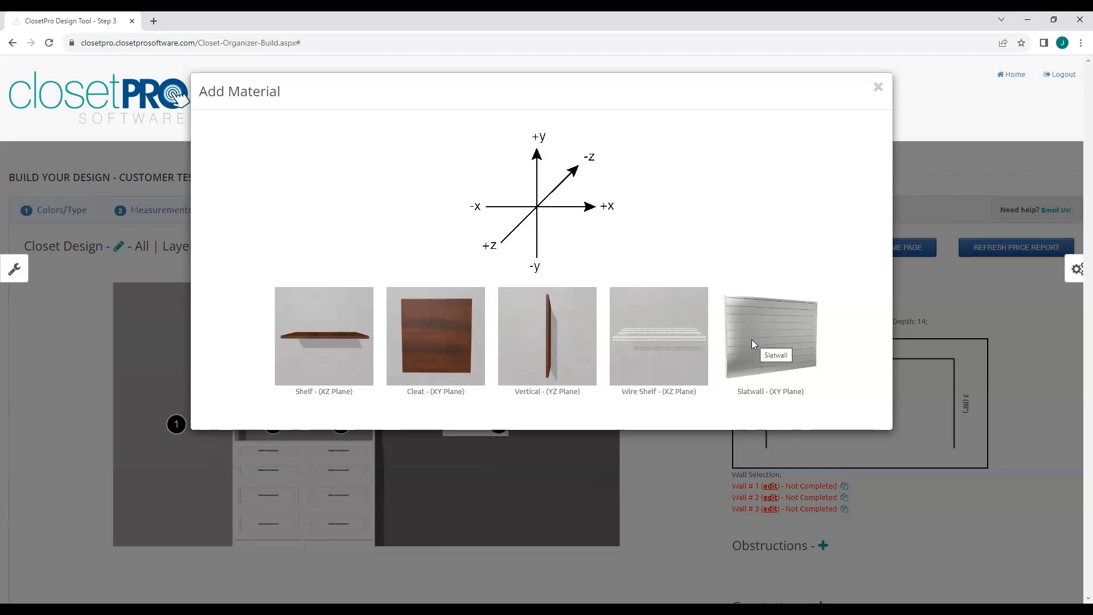
click(879, 87)
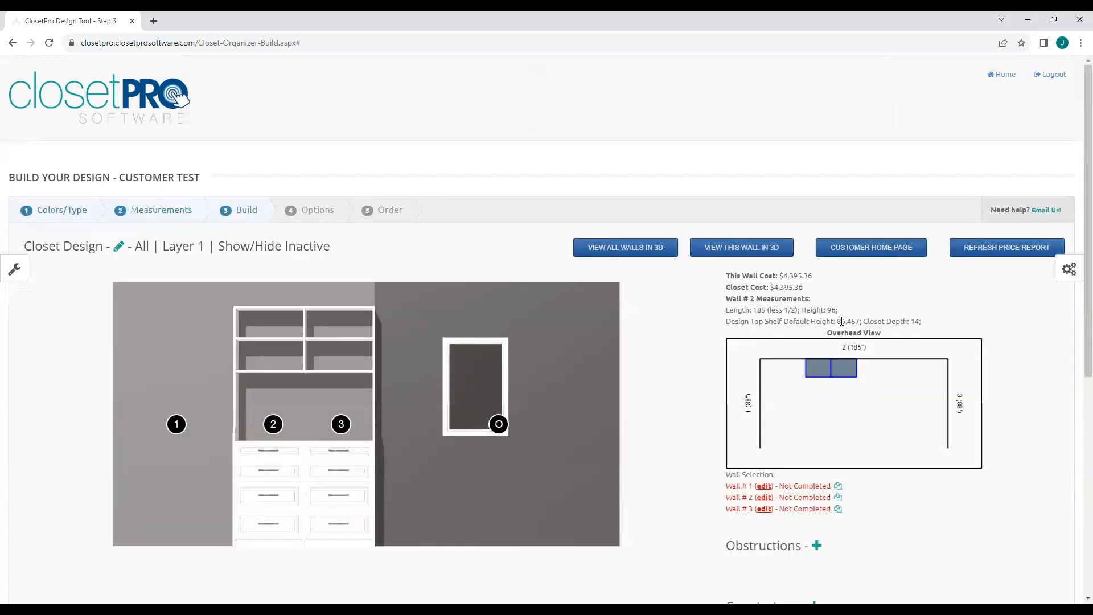
Clear wall 2 with the Remove All design style and delete the framed mirror cleat from the wall.
click(1072, 273)
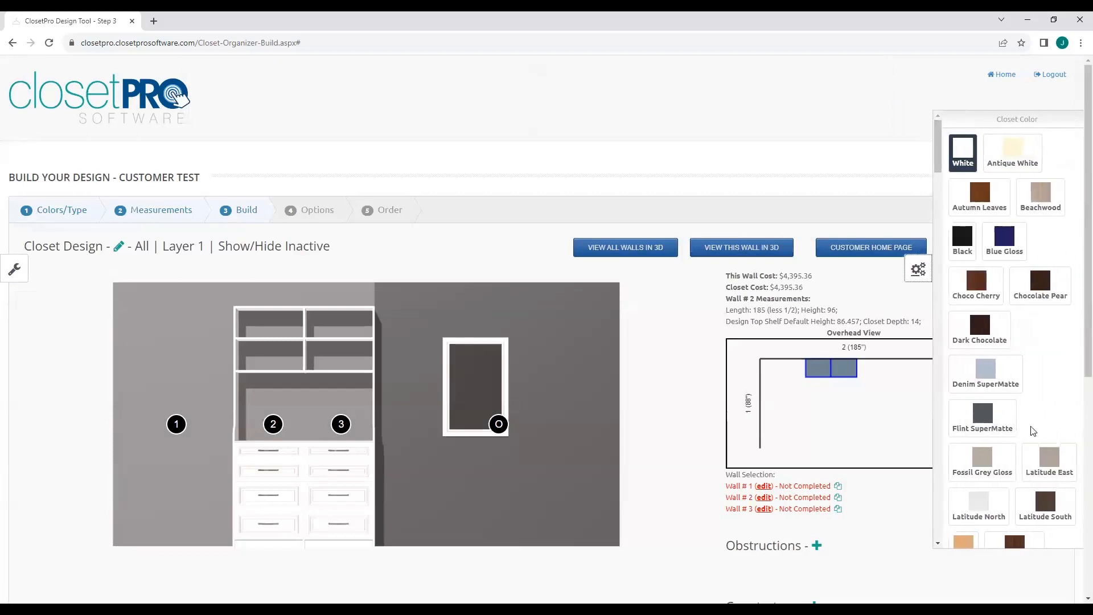
scroll(1006, 390, down, 15)
scroll(1005, 390, down, 10)
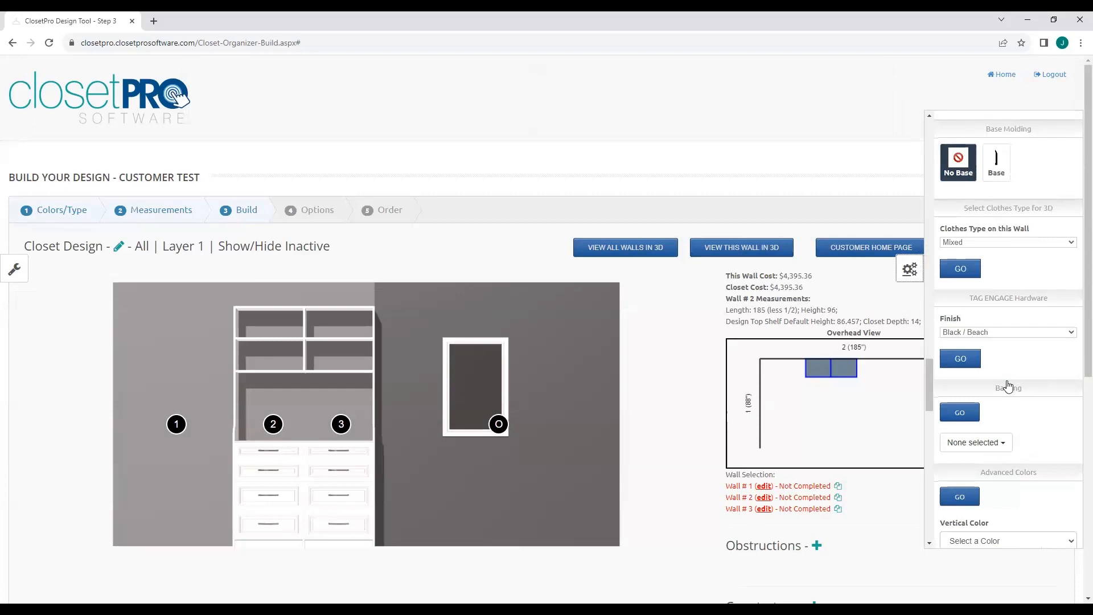
scroll(1015, 376, down, 5)
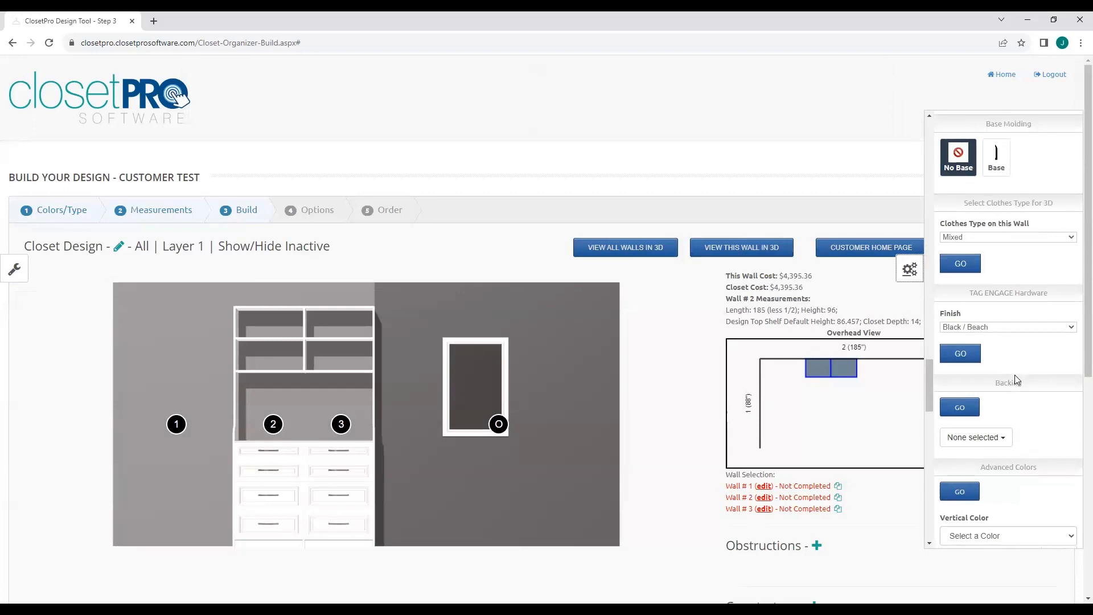
scroll(1017, 380, down, 10)
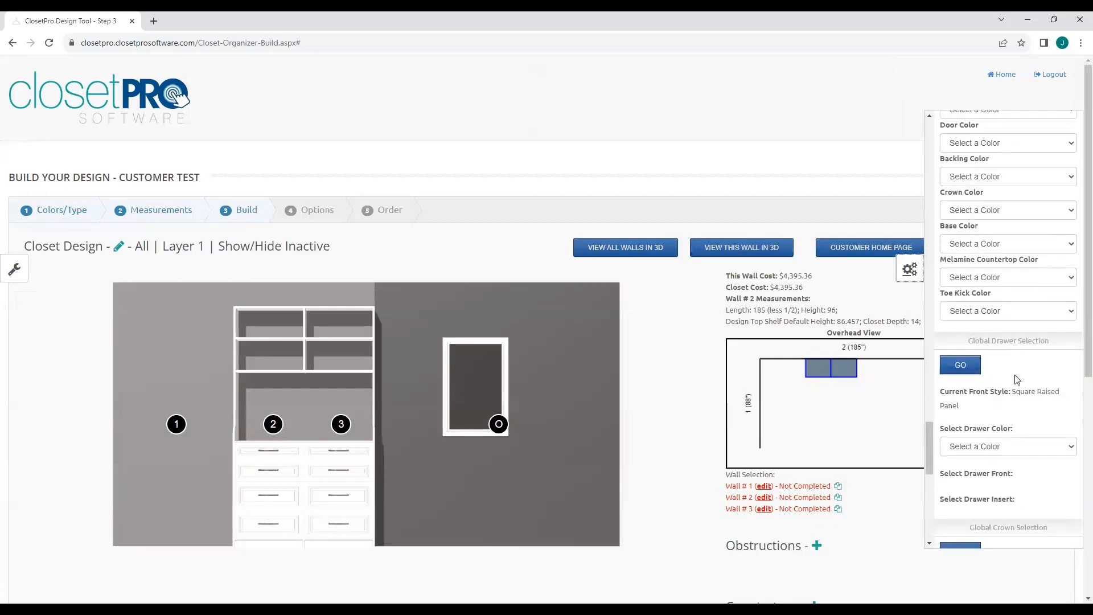
scroll(1017, 380, down, 1)
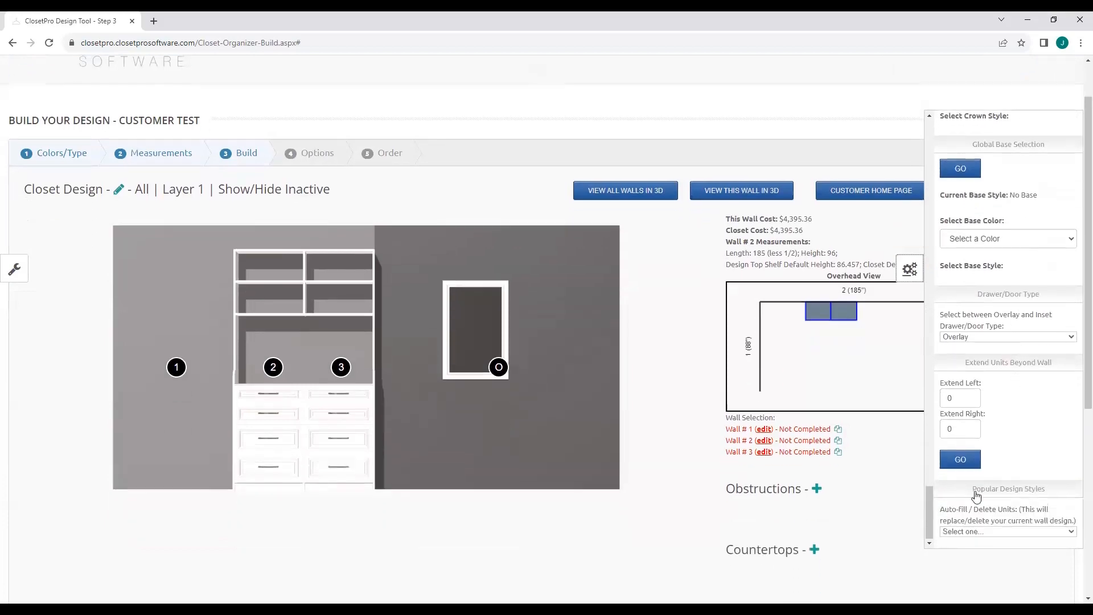
click(993, 535)
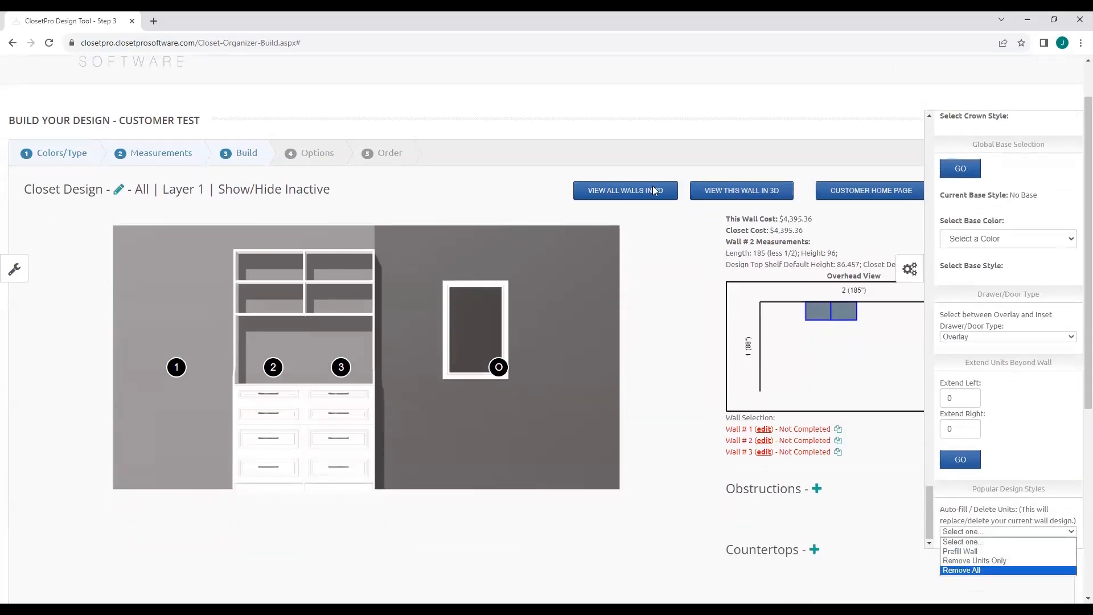
click(968, 571)
key(Return)
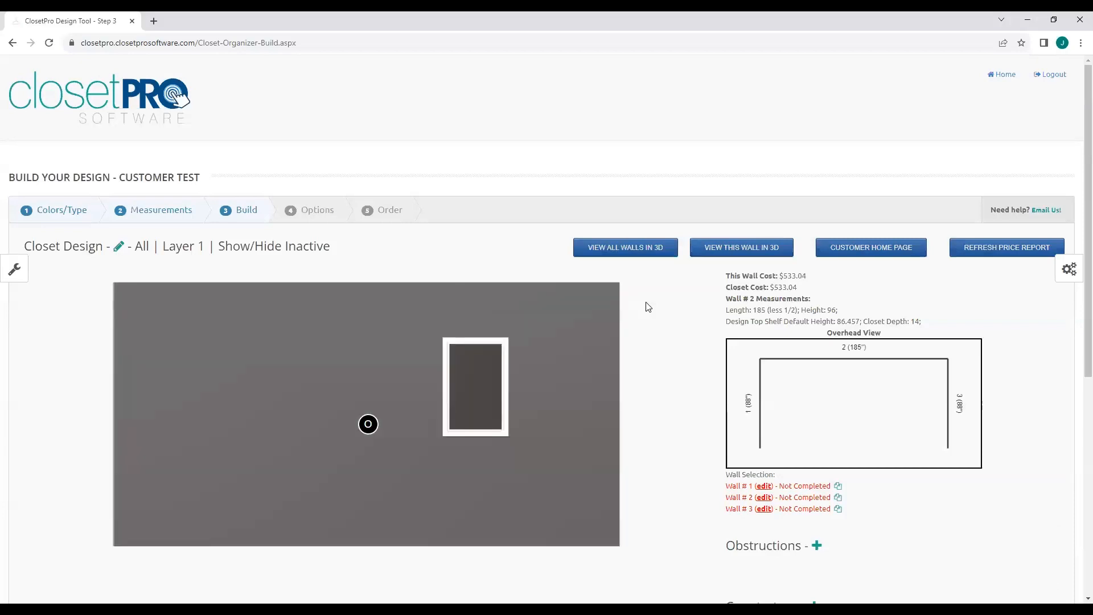
scroll(648, 307, down, 5)
click(951, 466)
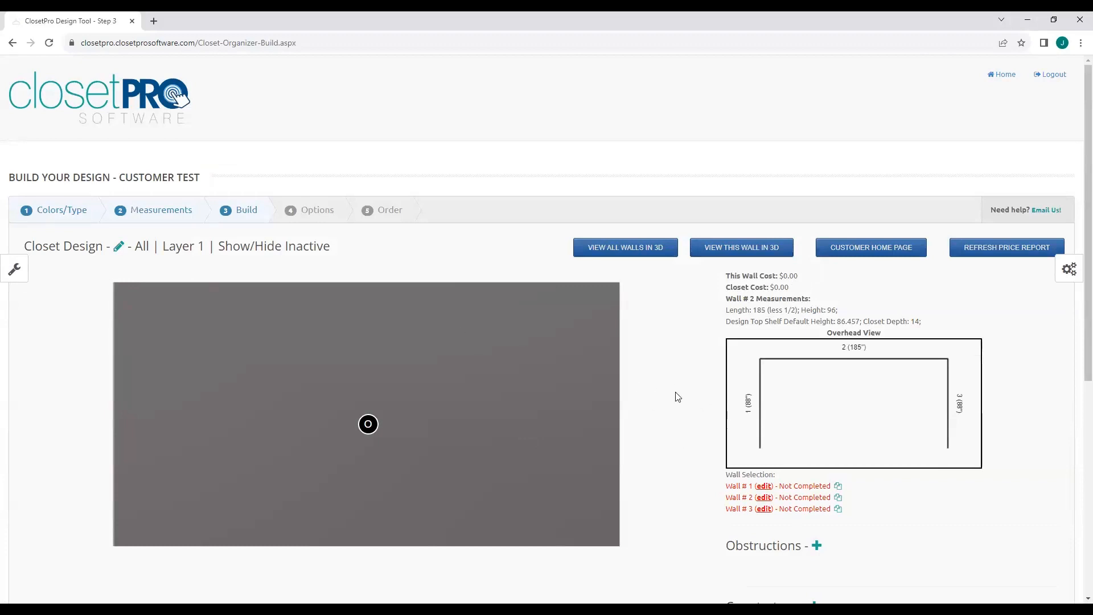
Add a Shelves (7) section to the open space on wall 2.
scroll(734, 513, down, 2)
click(369, 311)
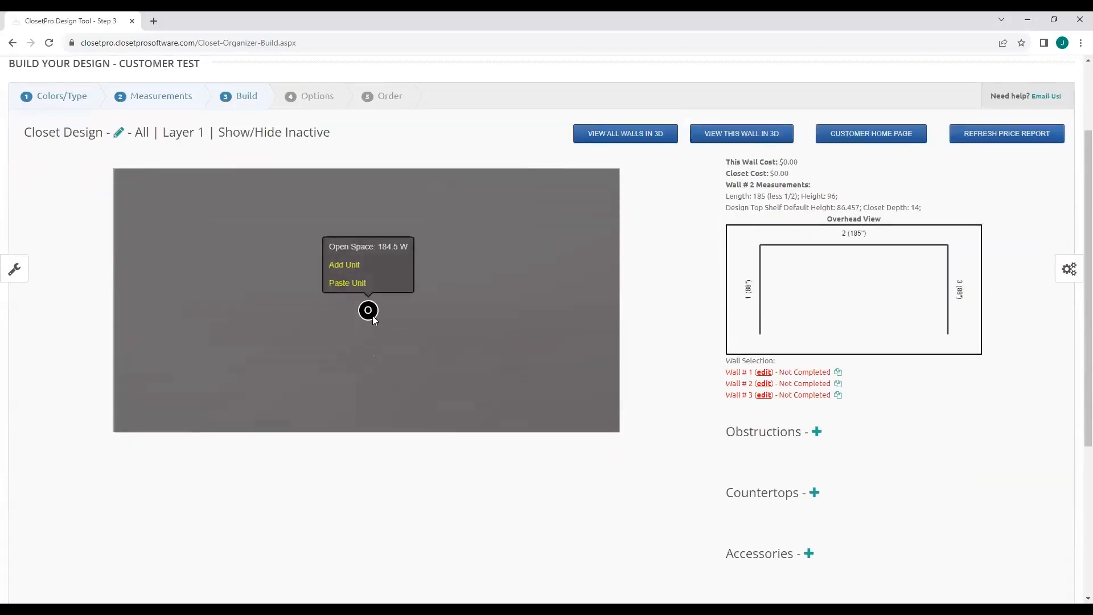
click(347, 266)
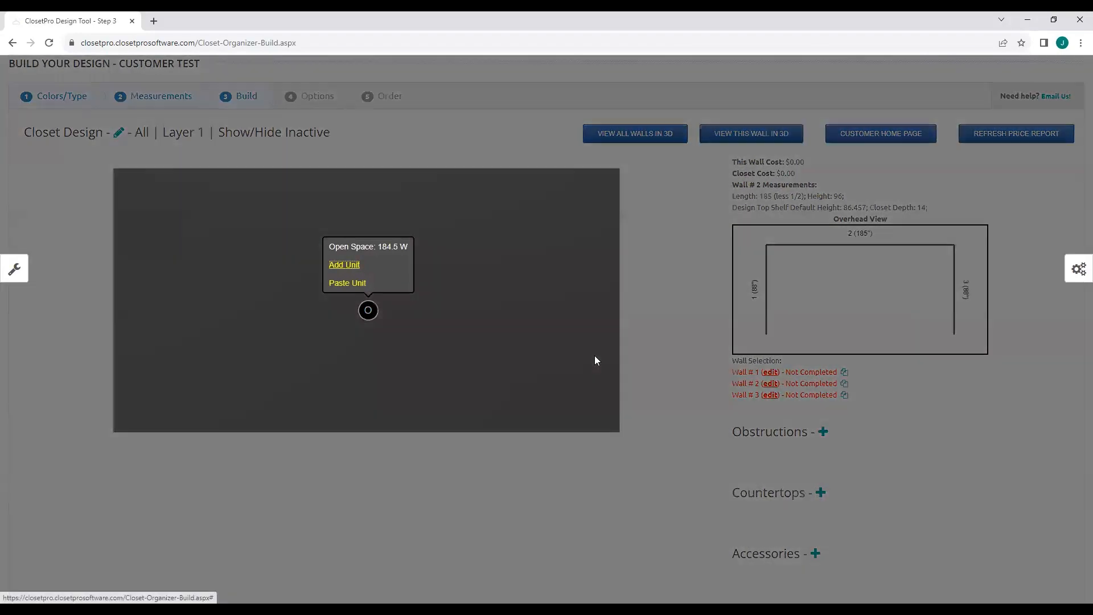
click(402, 138)
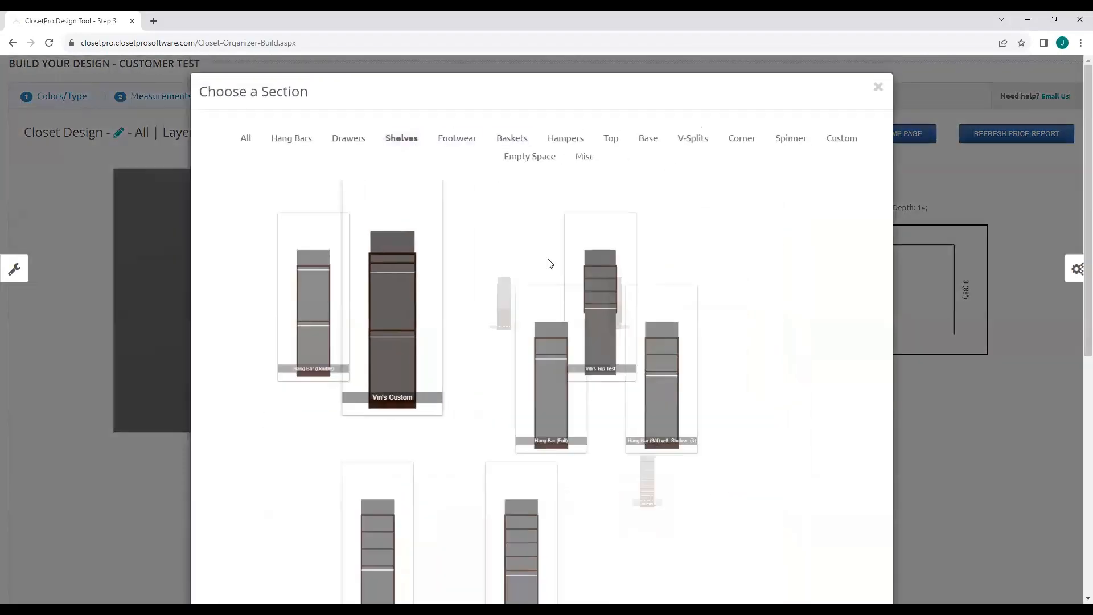
scroll(590, 336, down, 1)
click(763, 259)
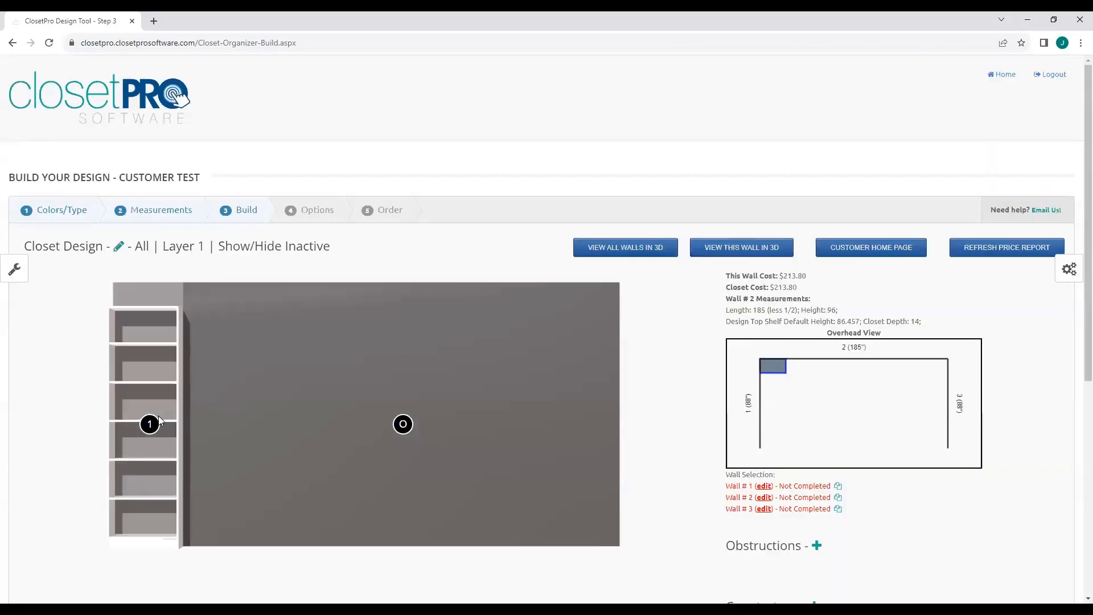
Customize the shelf unit by placing a double door over its upper three openings, and remove that door again.
click(159, 418)
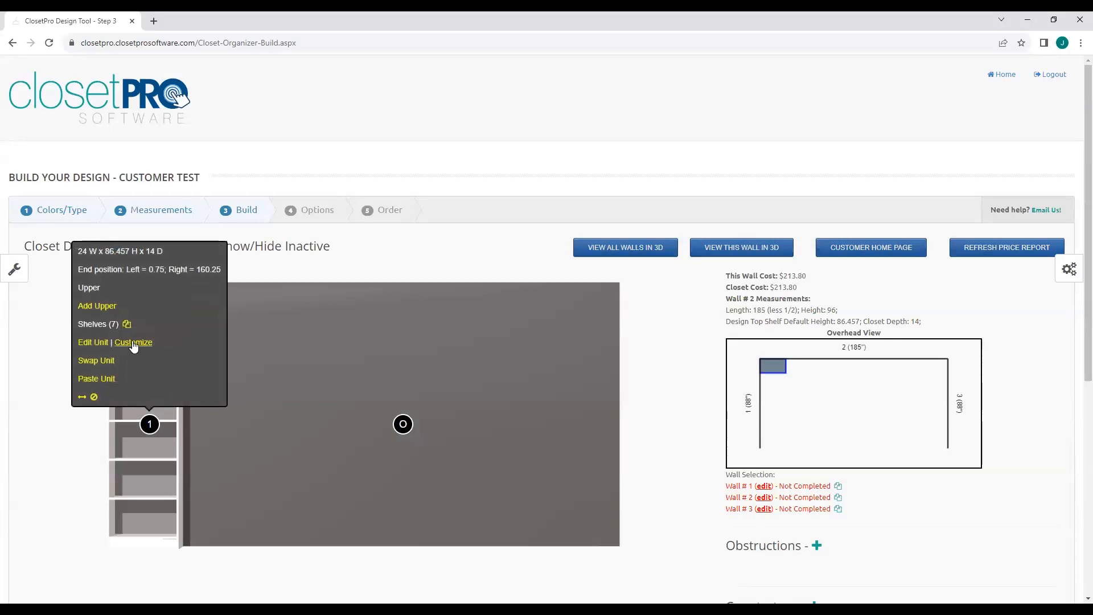
click(137, 343)
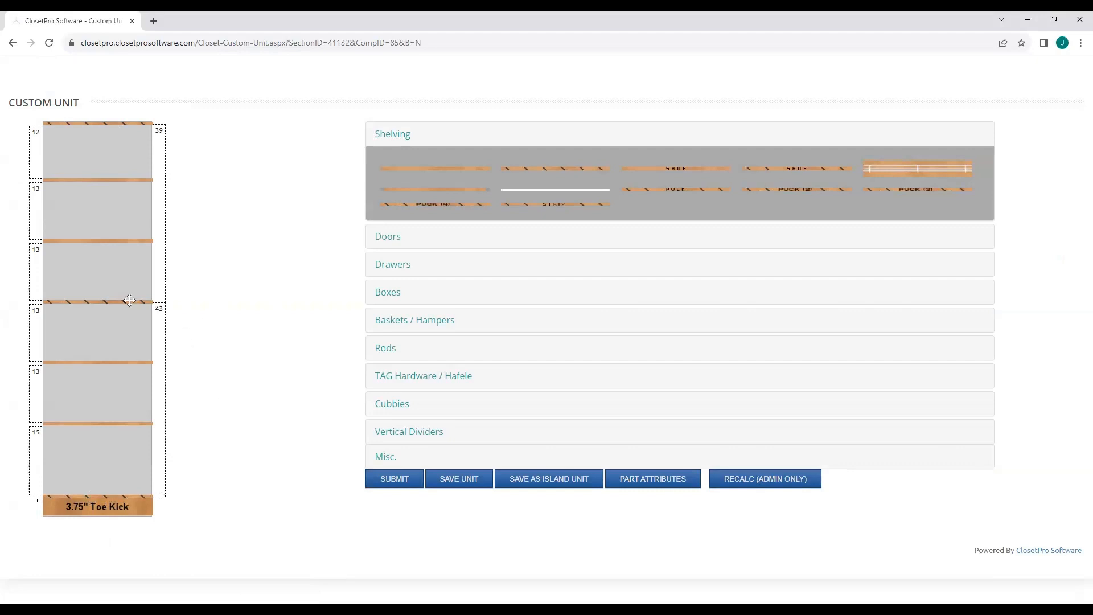
click(393, 239)
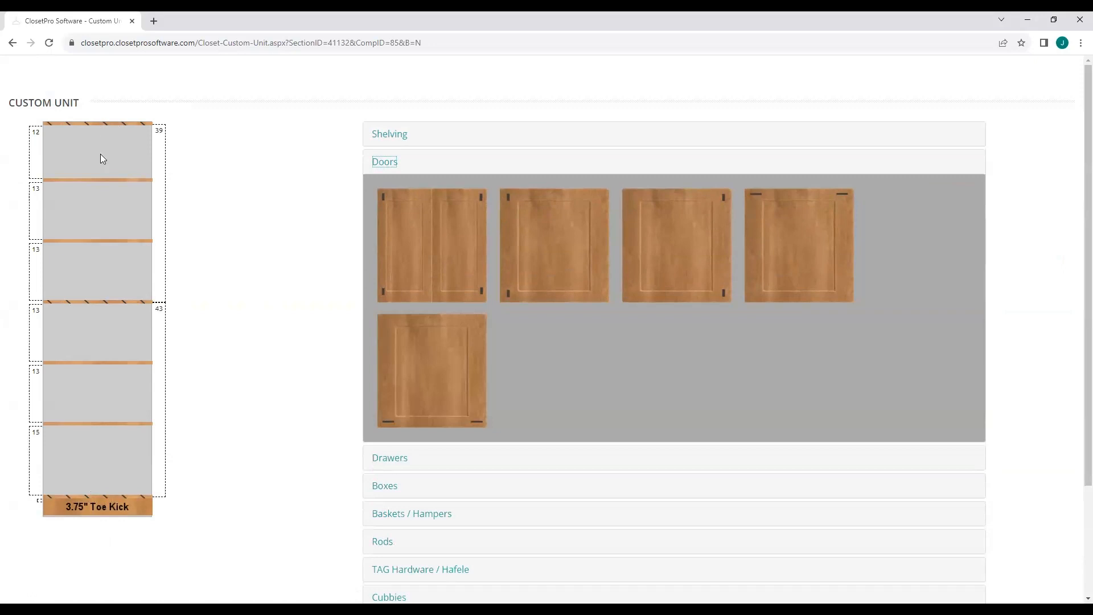
drag(456, 257, 120, 214)
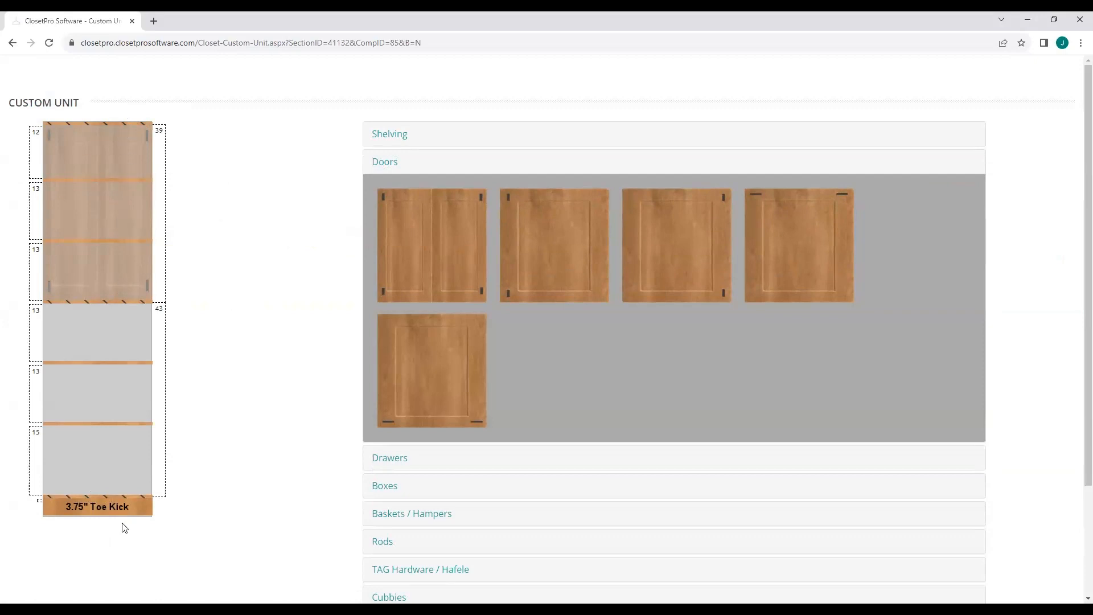
drag(124, 270, 319, 283)
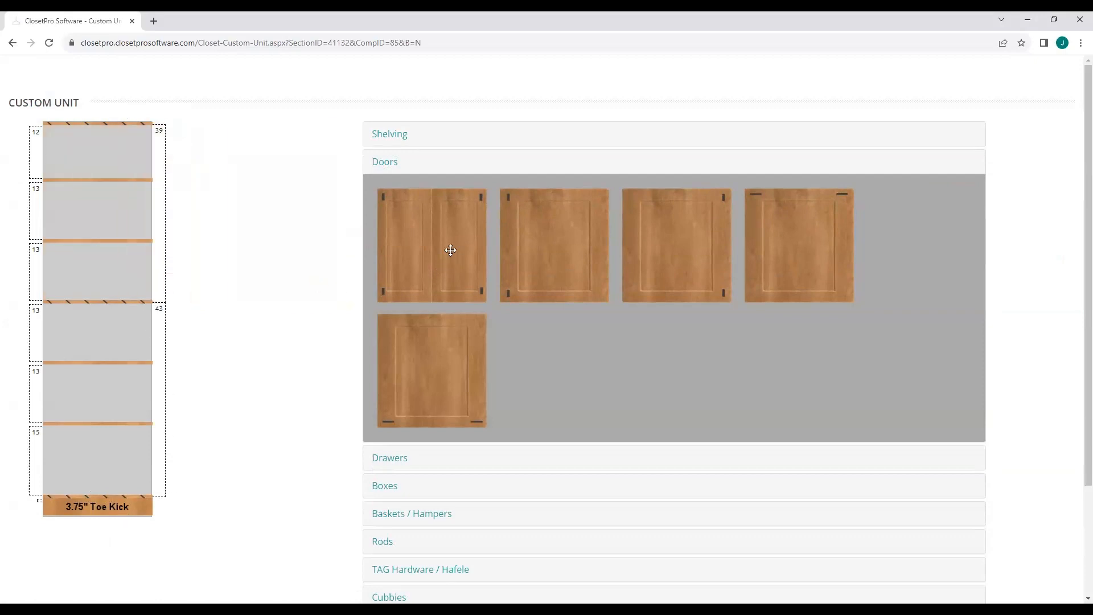
Fit a double door over the shelf unit's full height above the toe kick and submit the custom unit.
drag(450, 249, 117, 301)
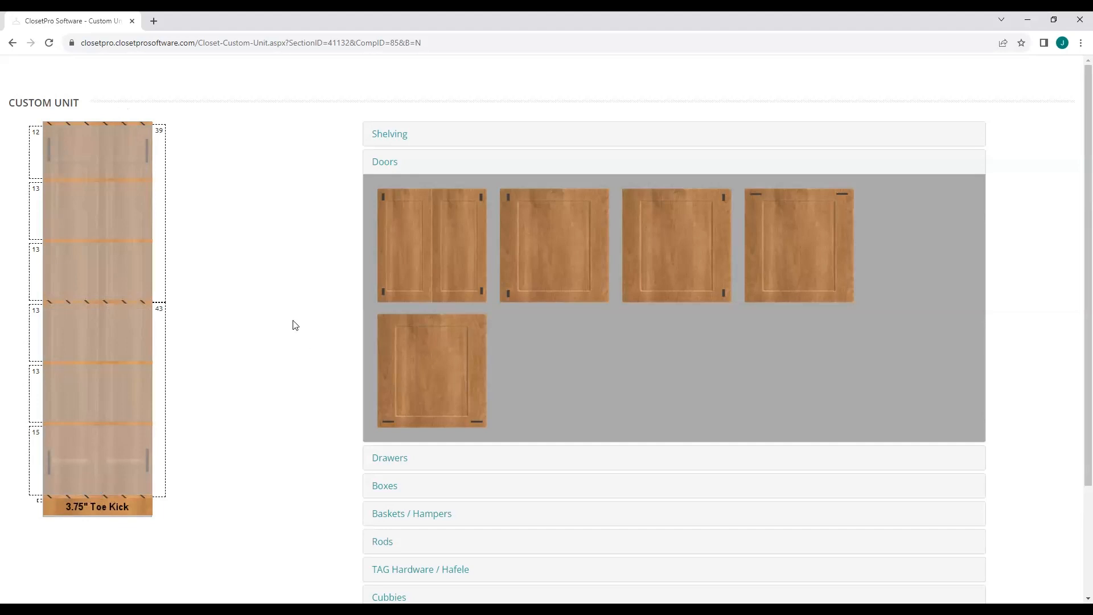
scroll(278, 361, down, 3)
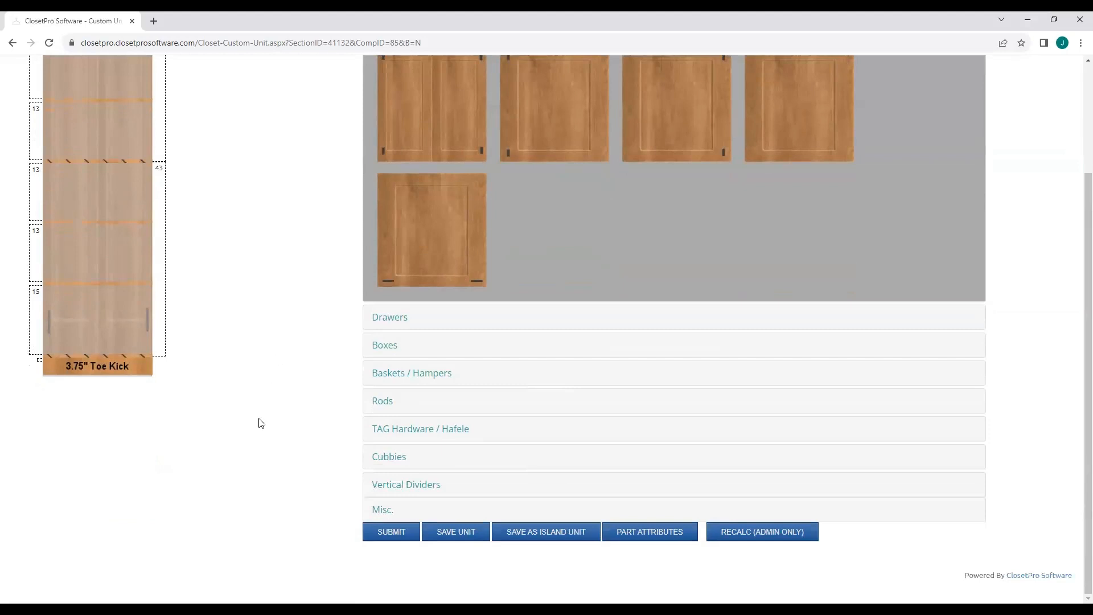
click(393, 534)
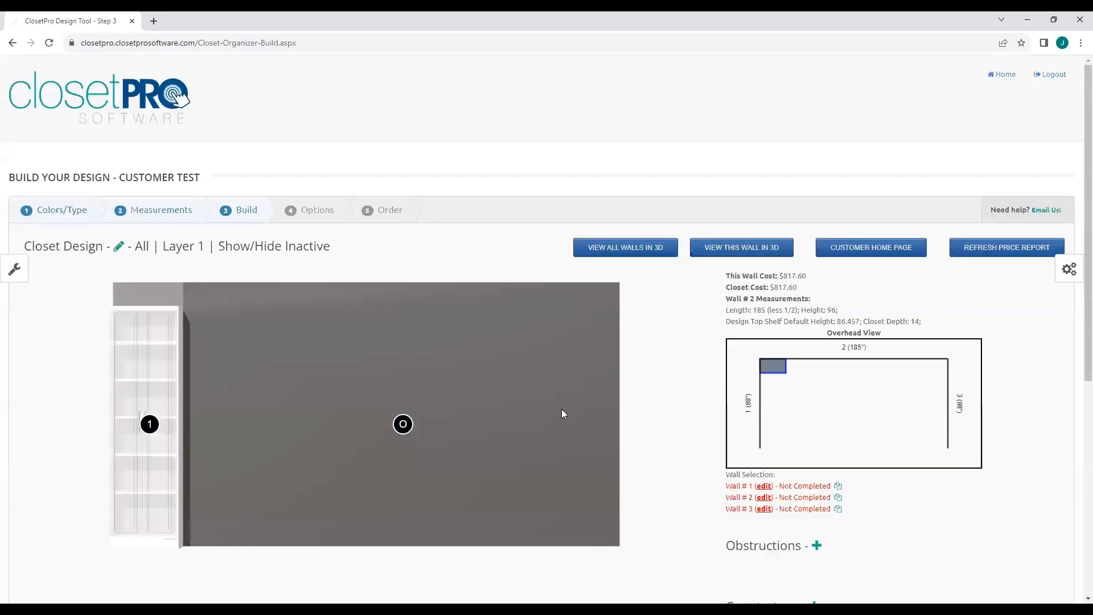
Edit the shelf unit on wall 2 to give its double doors a Clear Glass insert, and update the doors.
scroll(561, 413, down, 1)
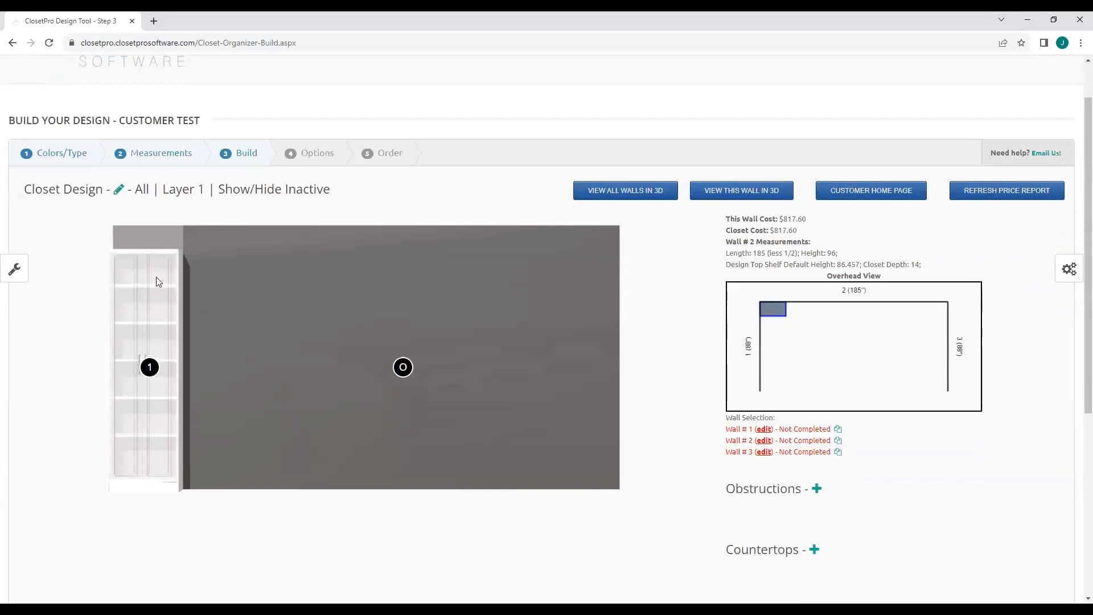
click(151, 368)
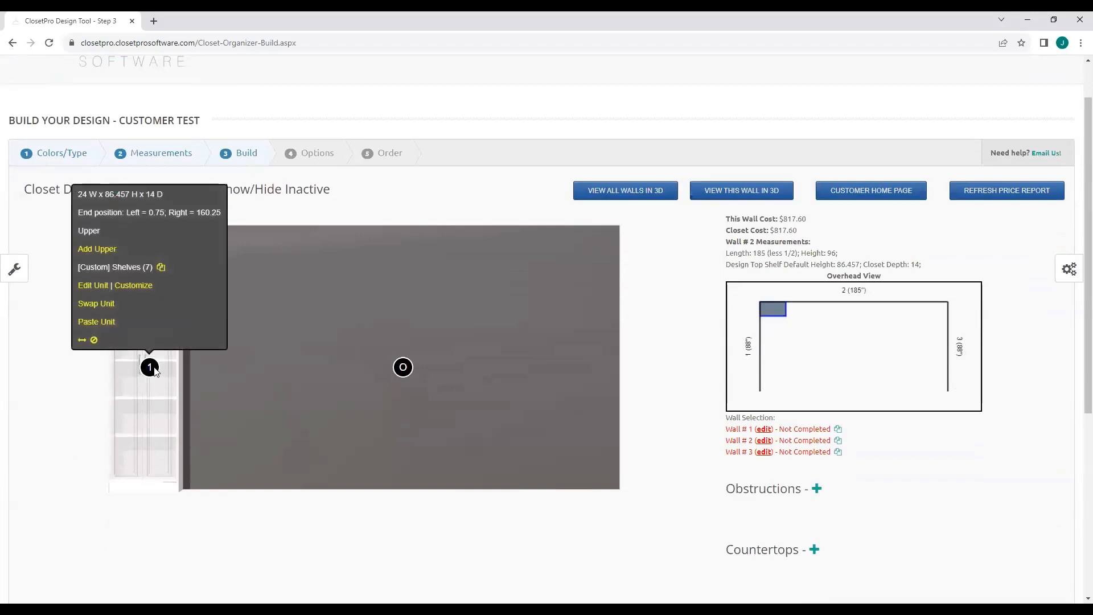
click(93, 288)
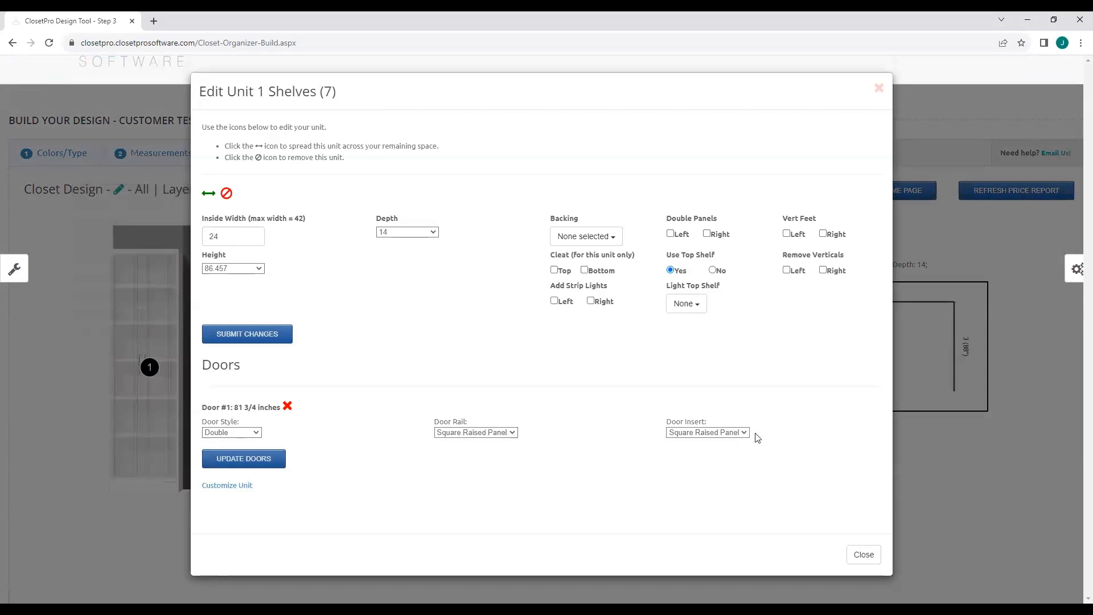
click(736, 435)
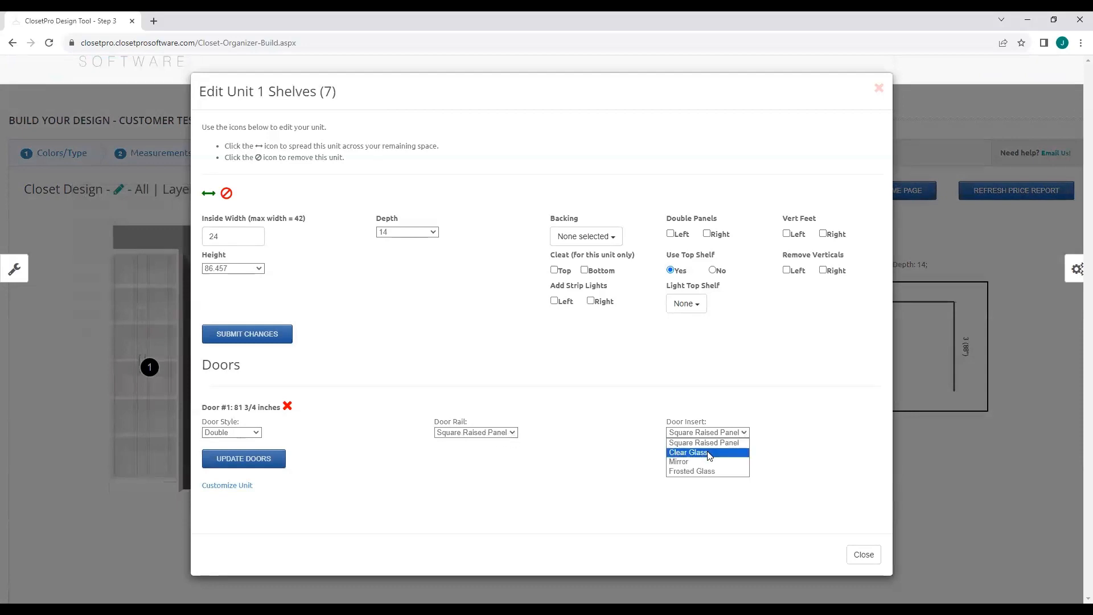
click(709, 452)
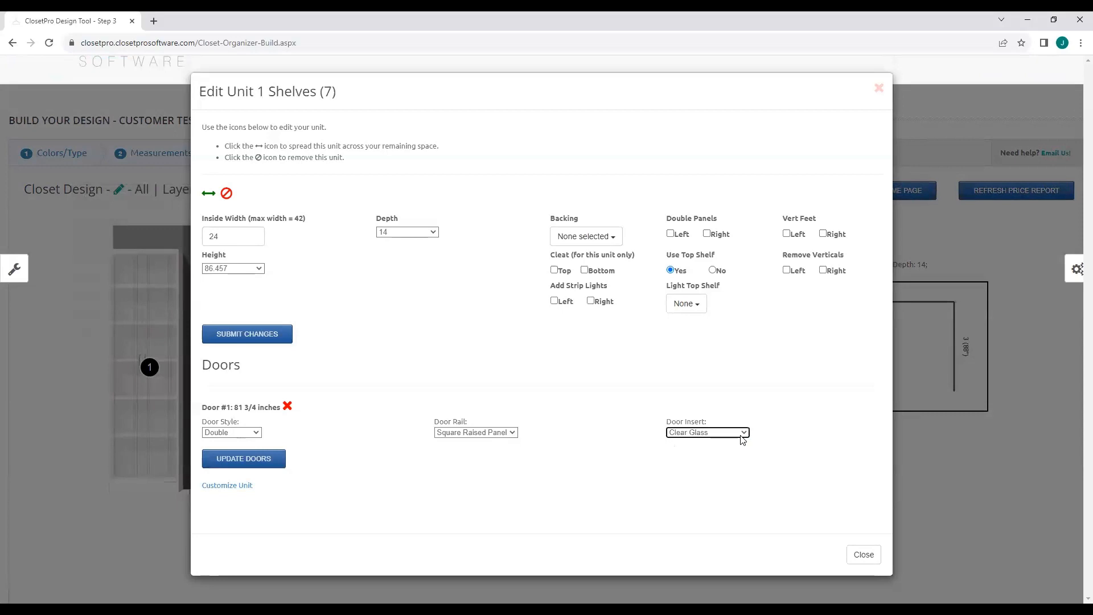
click(242, 458)
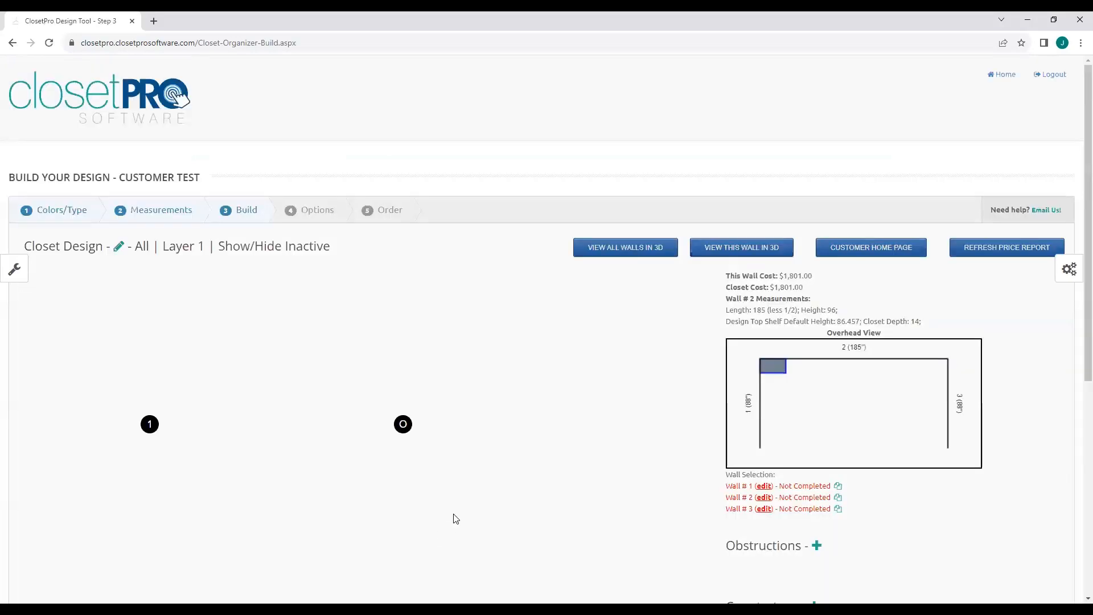
View all walls in 3D, examine the shelf unit's glass doors up close, and return to the build tool.
click(627, 249)
drag(435, 408, 488, 345)
key(w)
key(w)
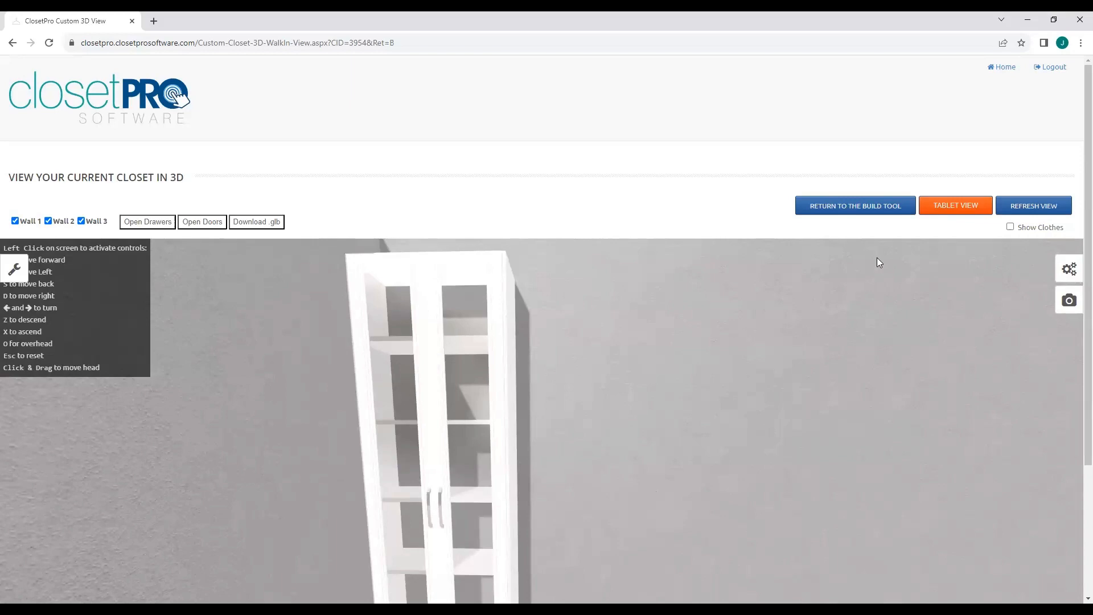
click(854, 208)
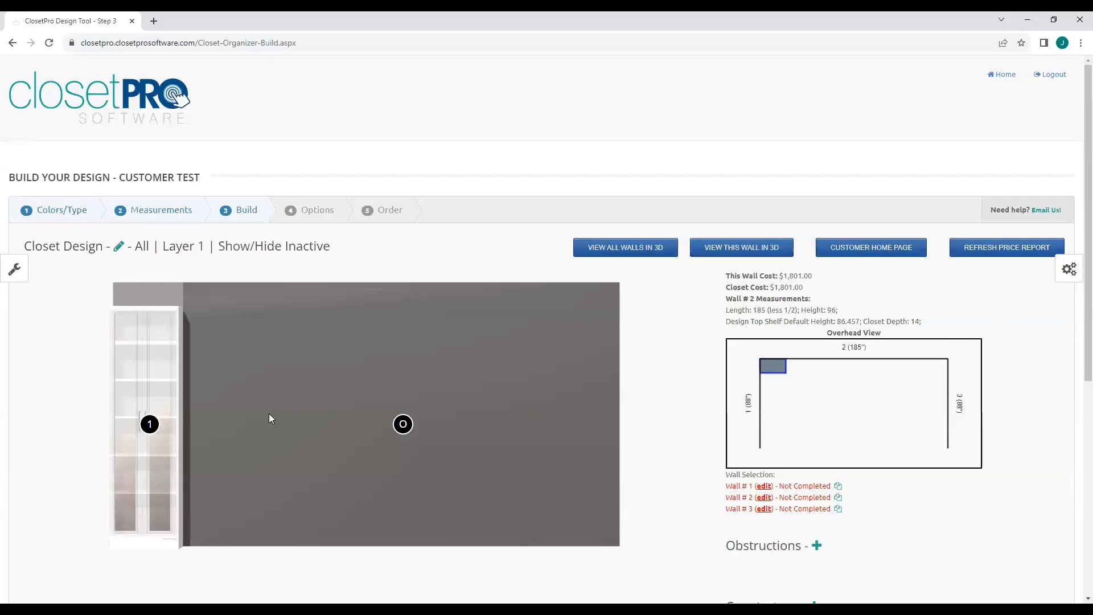
Remove the glass-door shelf unit from wall 2.
click(150, 425)
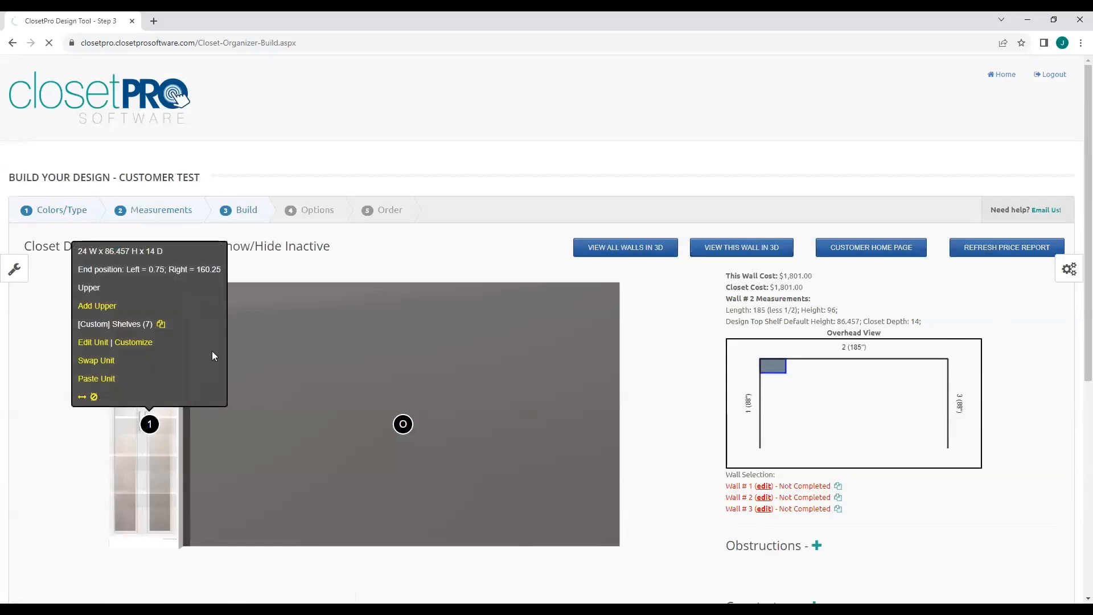
click(94, 397)
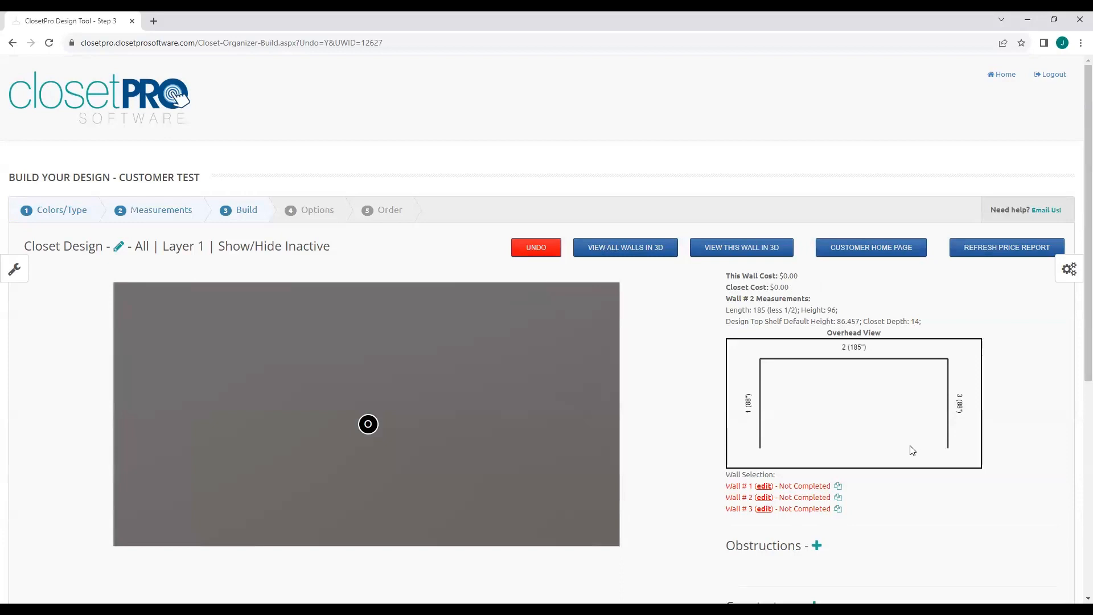
Switch to wall 1 and add an empty space unit at its left end.
click(792, 491)
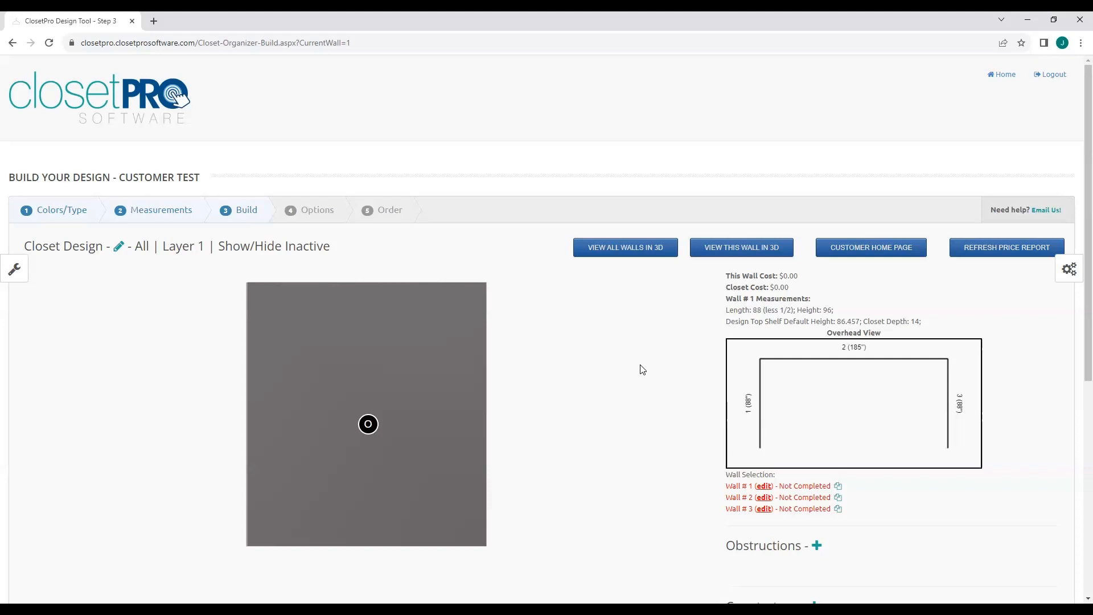
click(368, 424)
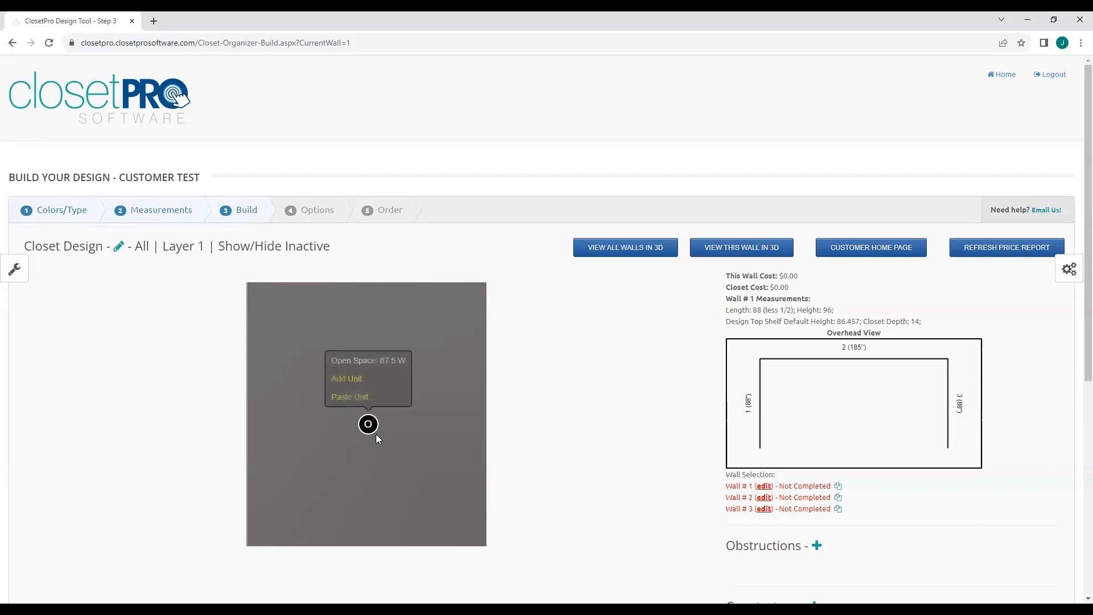
click(347, 380)
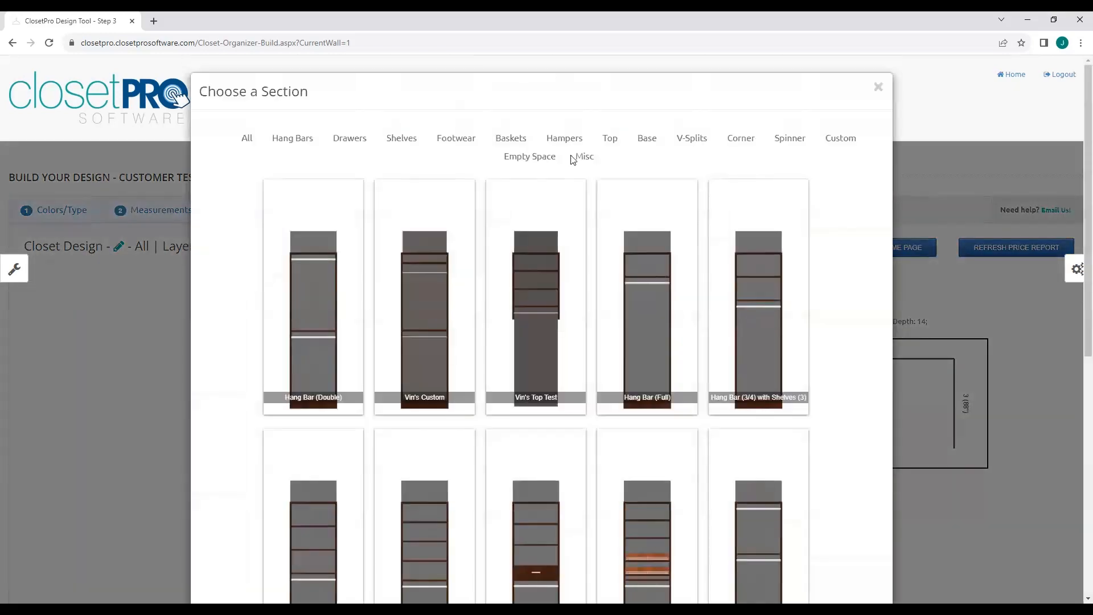
click(530, 156)
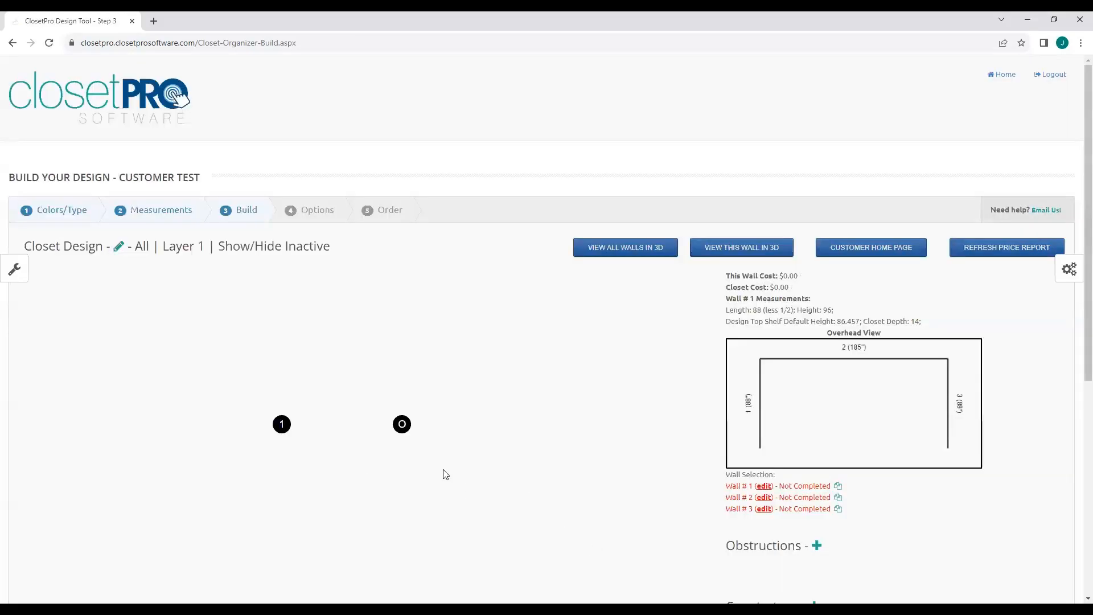
Set the inside width of wall 1's empty space unit to 34 and submit the change.
click(407, 427)
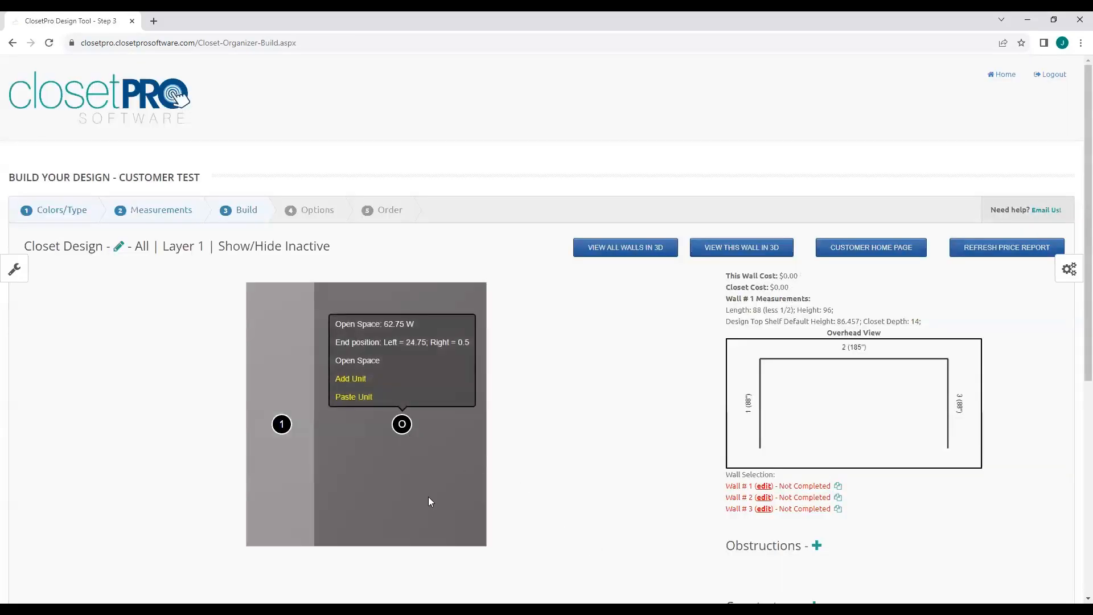
click(281, 425)
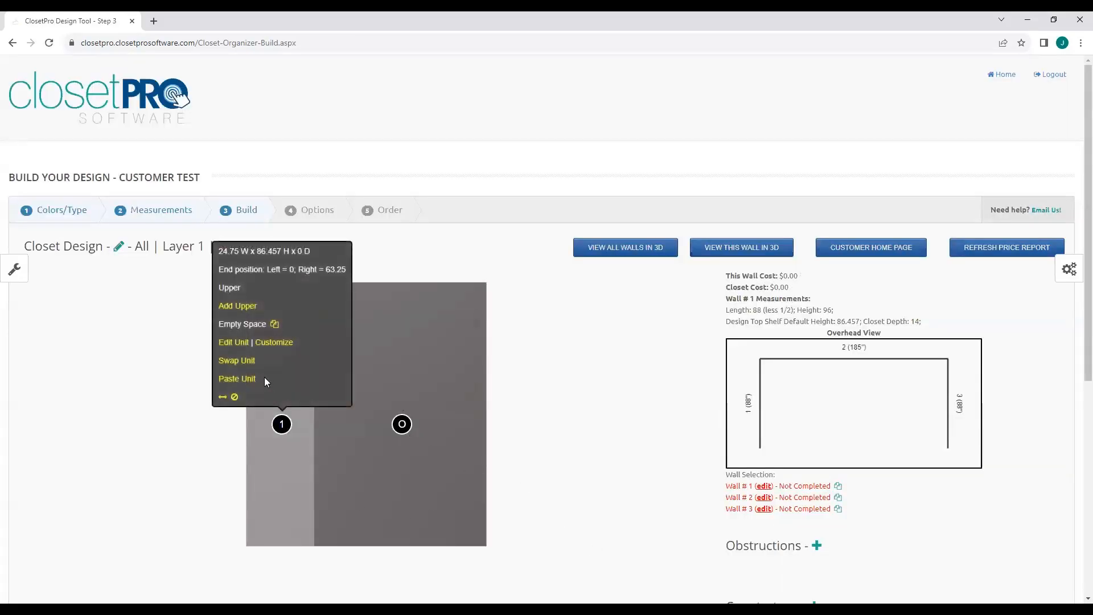
click(233, 343)
double_click(243, 235)
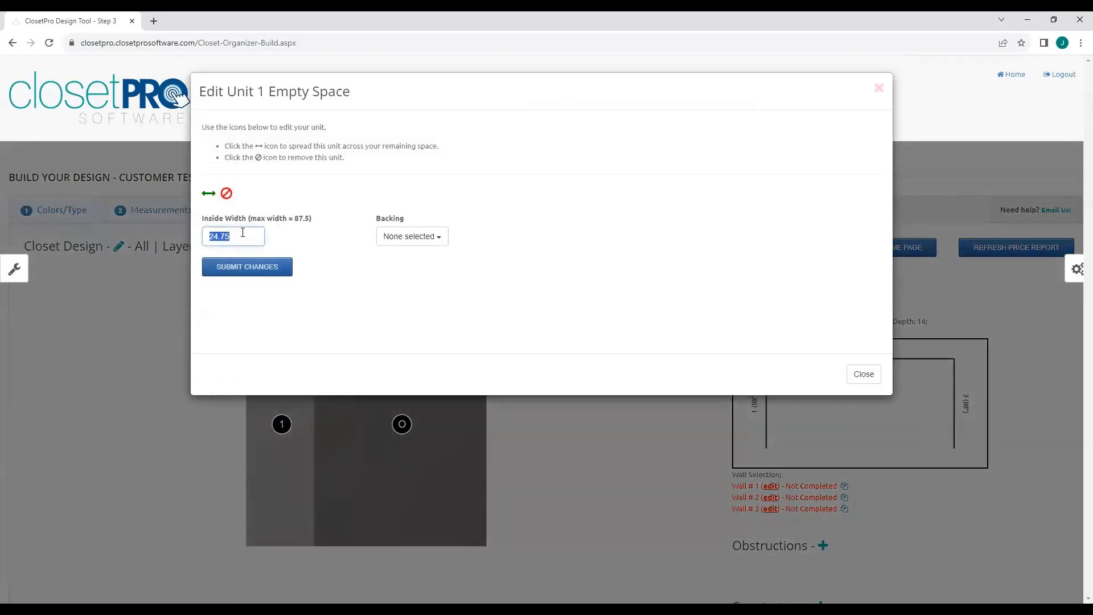
text(34)
click(233, 280)
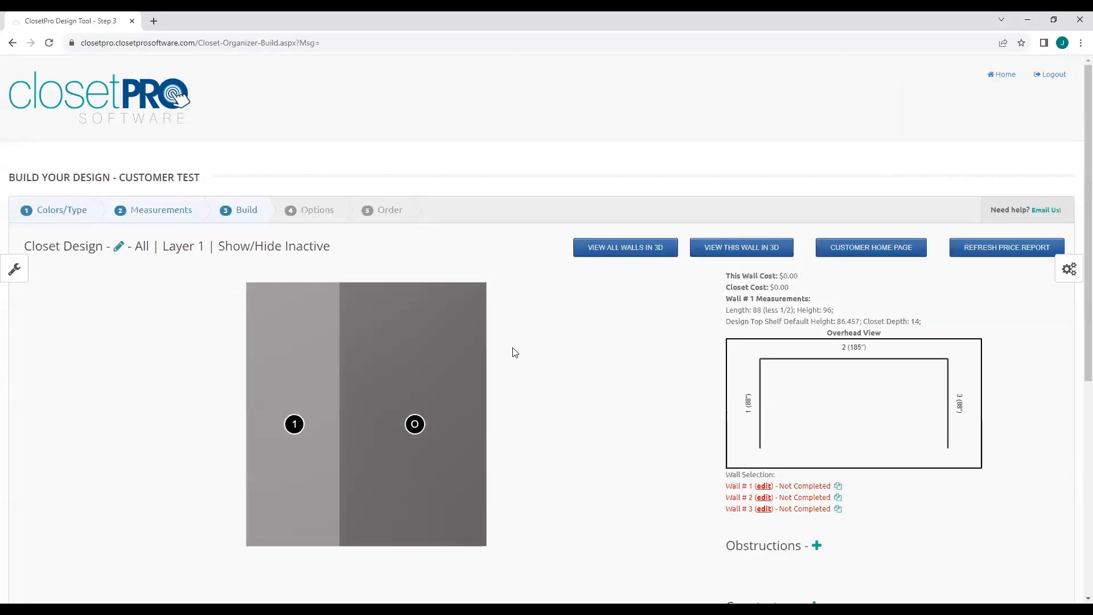
Add a three-drawer base unit beside the empty space on wall 1.
click(421, 424)
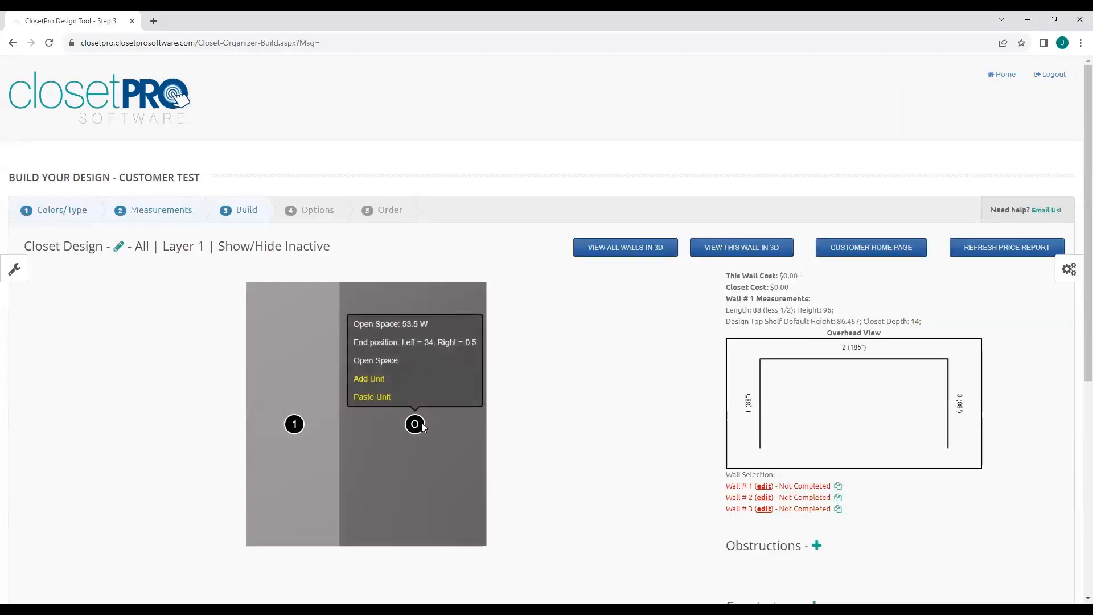
click(367, 379)
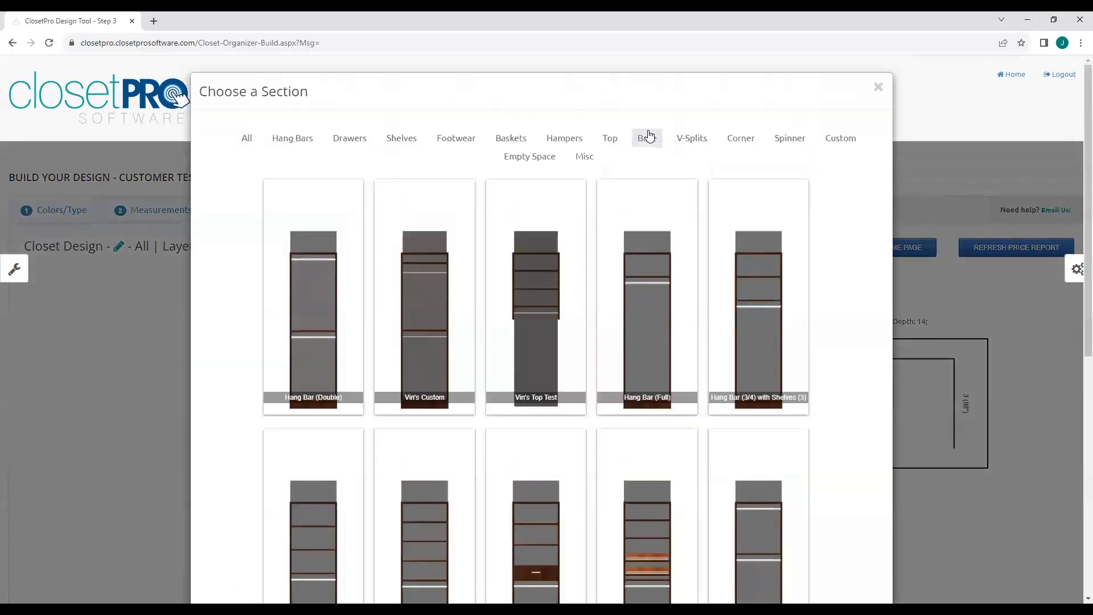
click(647, 139)
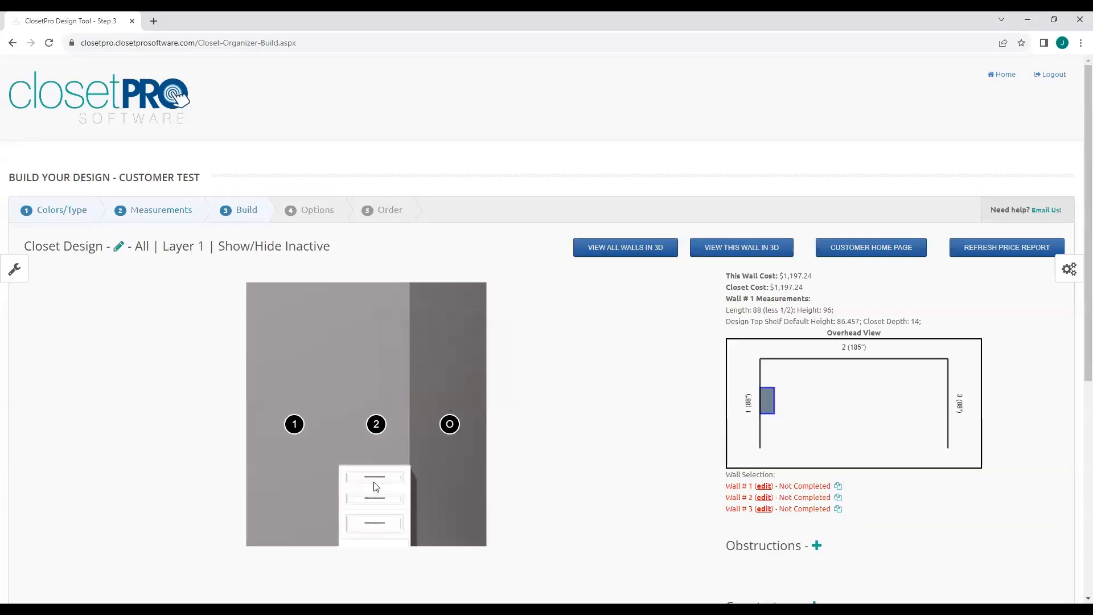
Check which base heights are offered for the drawer base unit, leaving its settings as they are.
mouse_move(384, 467)
mouse_move(376, 425)
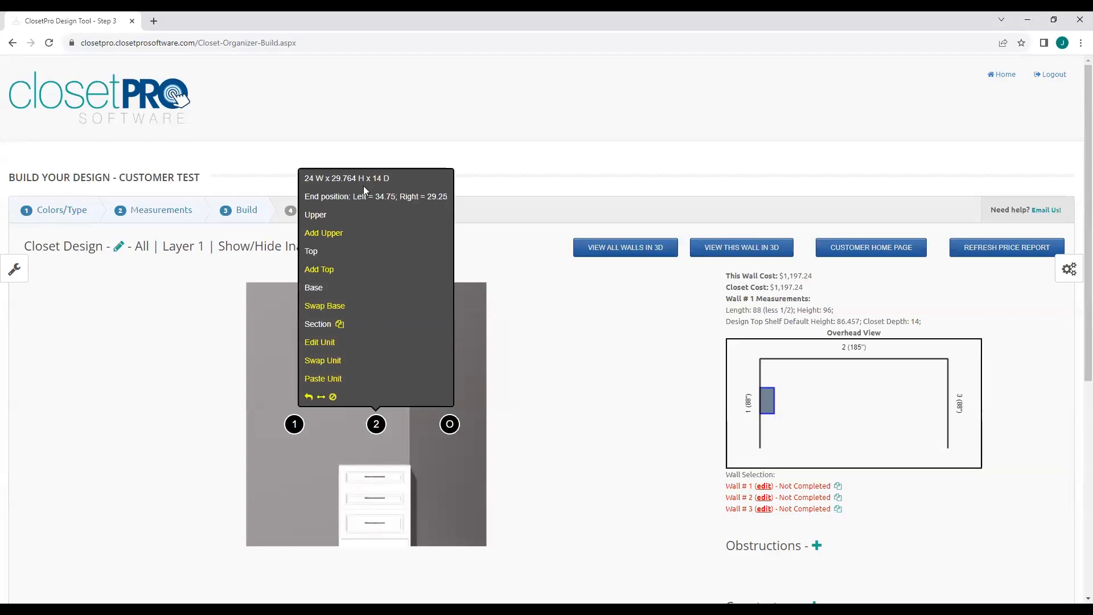
click(318, 343)
click(433, 376)
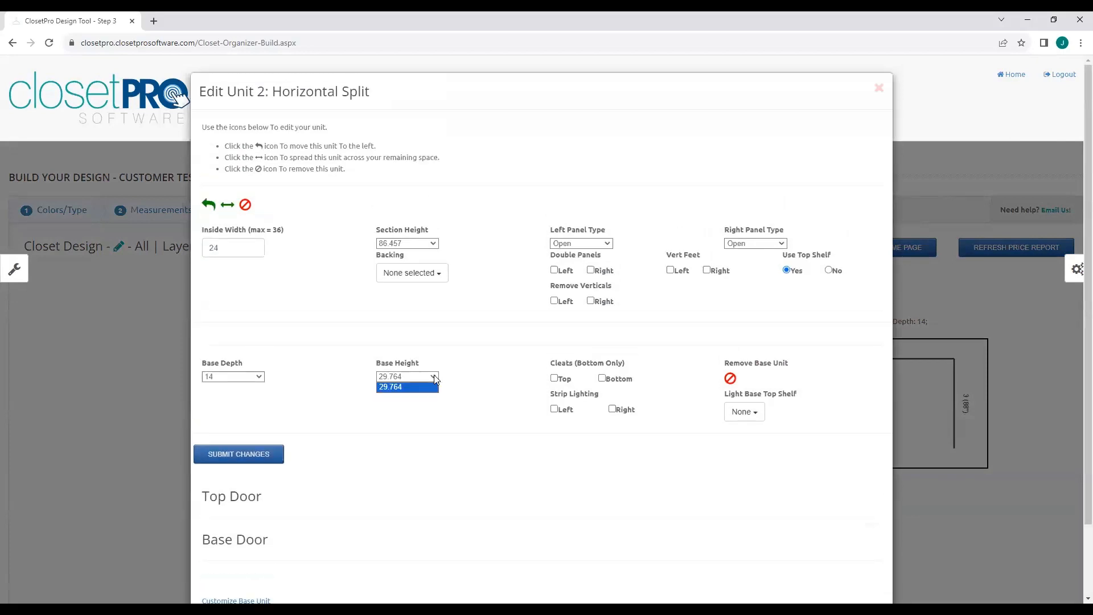
click(433, 378)
click(434, 377)
click(433, 376)
click(878, 89)
Try to raise the drawer base unit's top shelf slightly in its custom layout, and submit the custom unit.
click(376, 424)
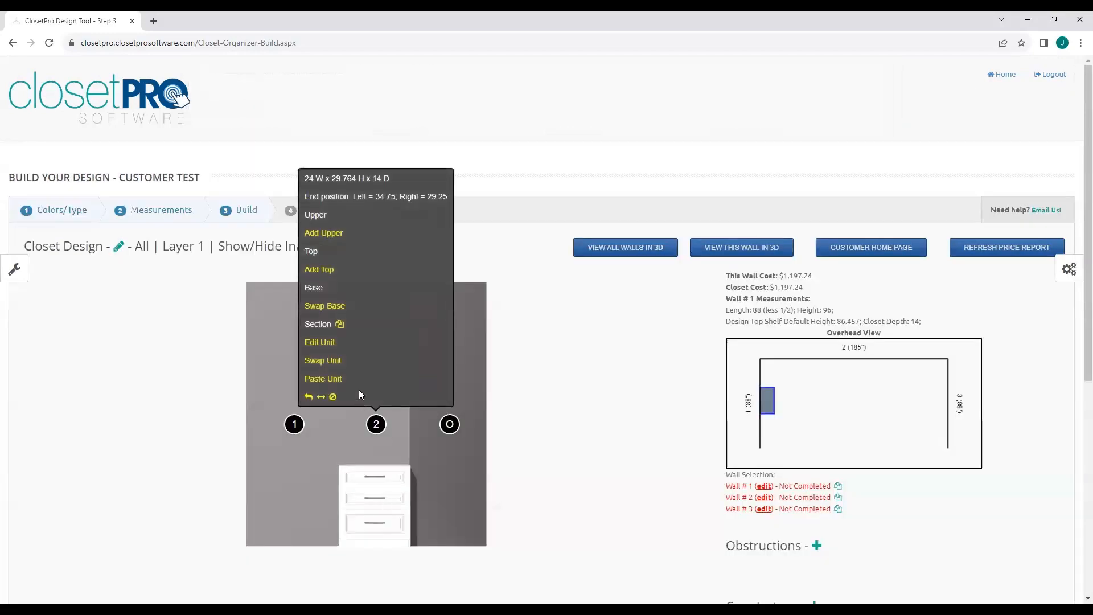
click(320, 342)
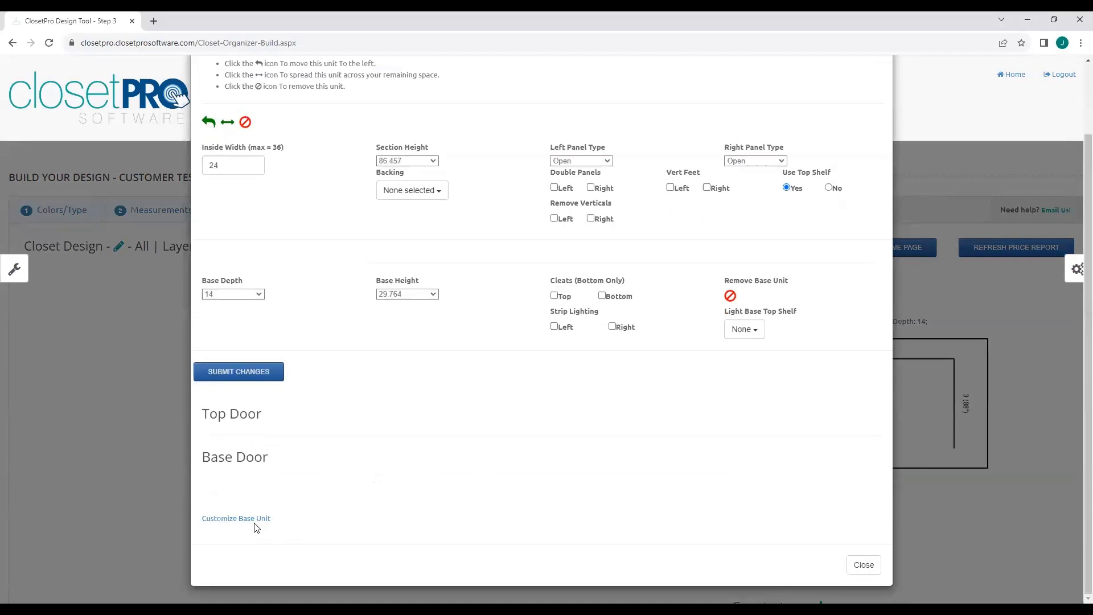
click(251, 520)
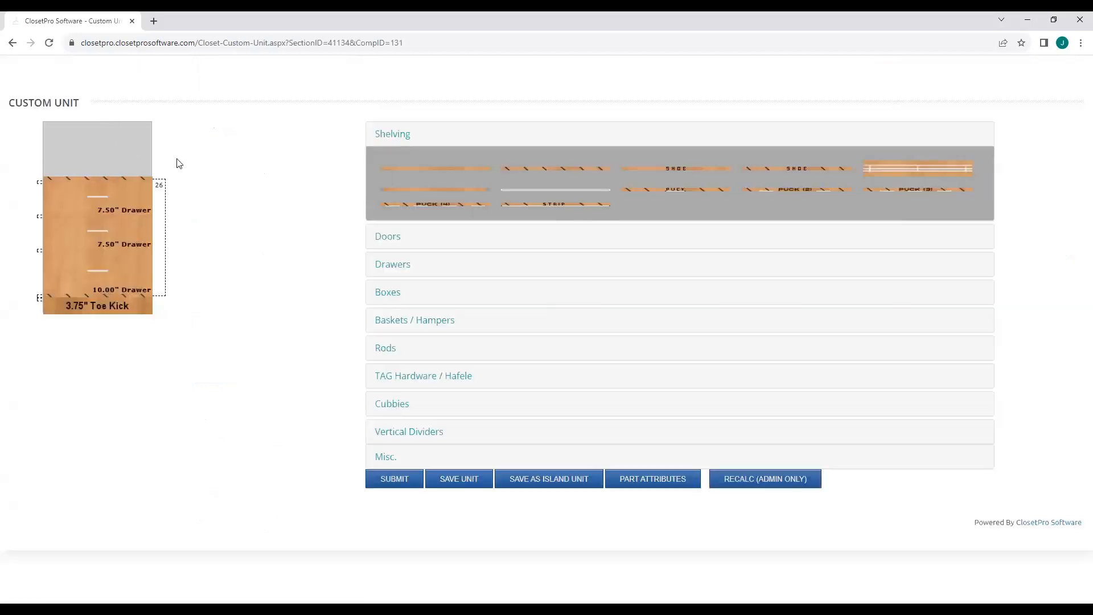
mouse_move(128, 178)
mouse_down()
mouse_move(132, 127)
mouse_move(129, 173)
mouse_up()
click(395, 481)
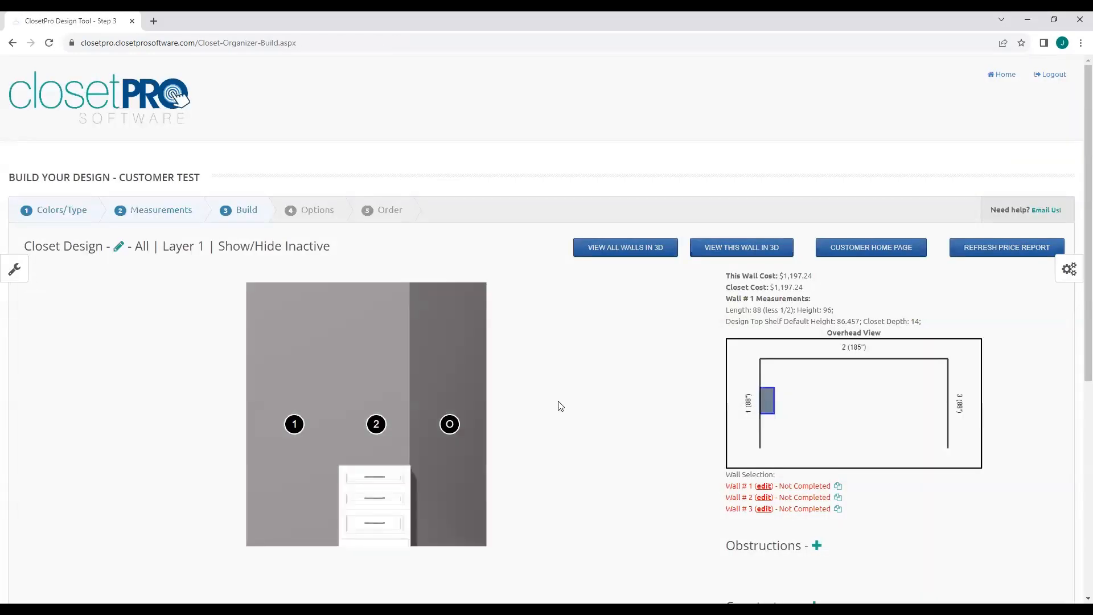
Set the inside width of wall 1's empty space unit to 24 and submit the change.
click(451, 425)
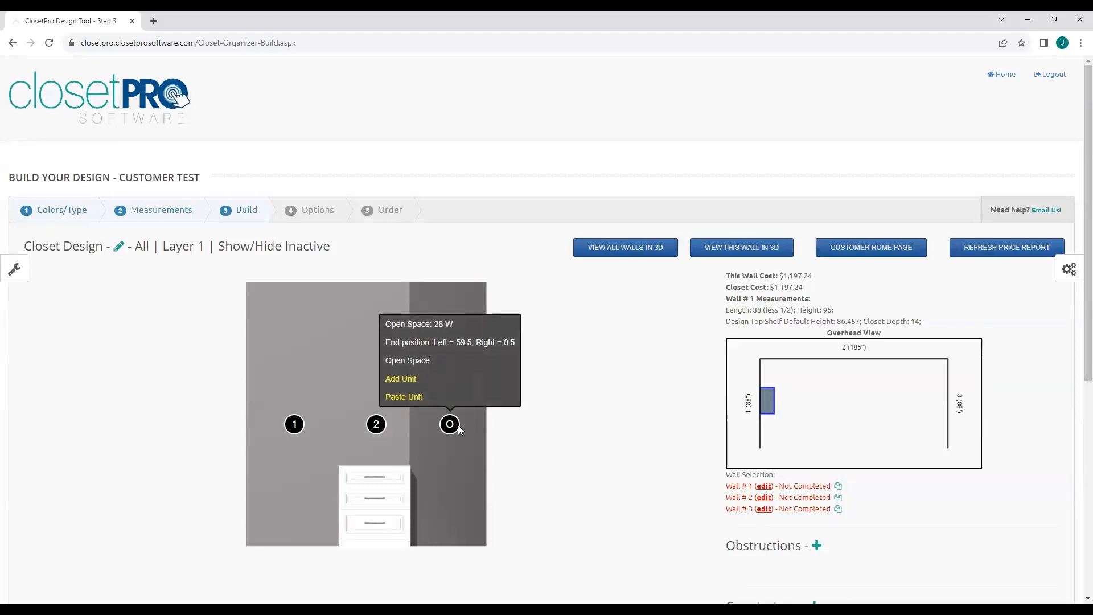
click(294, 424)
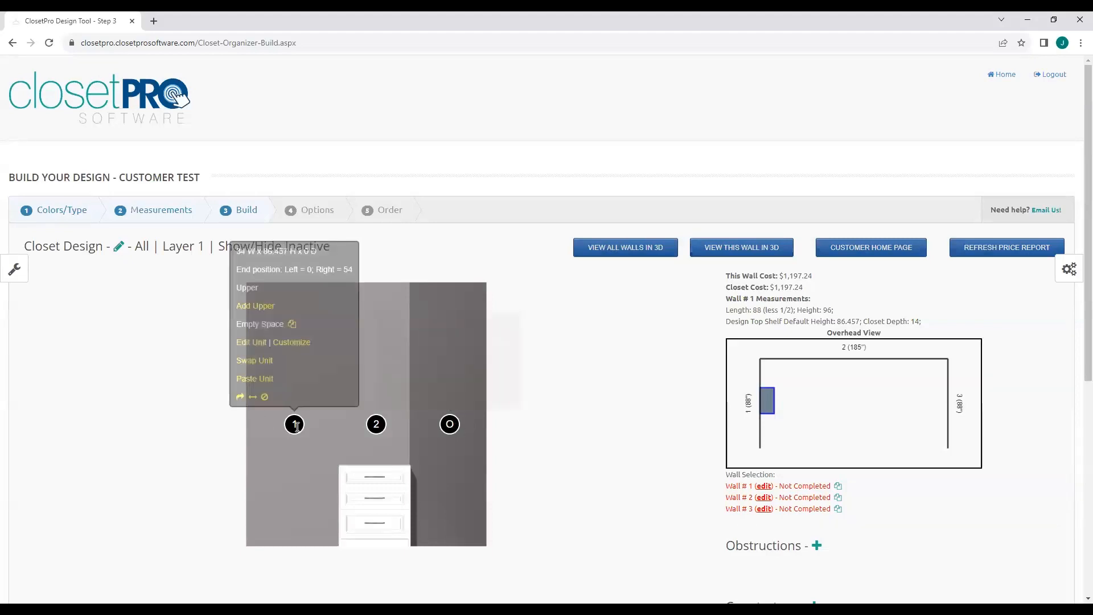
click(251, 342)
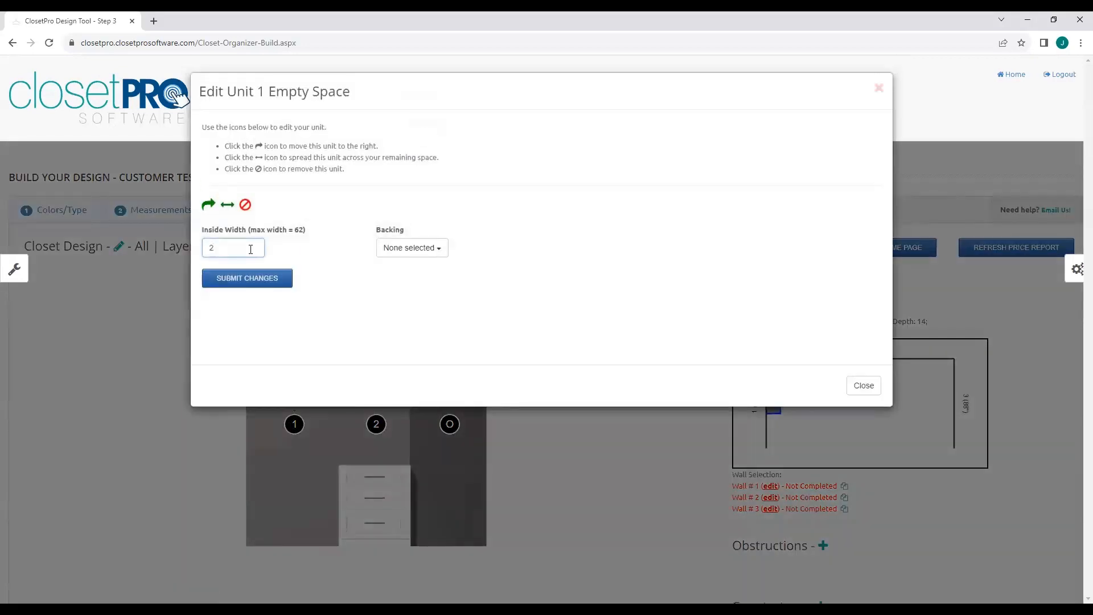
text(24)
click(247, 279)
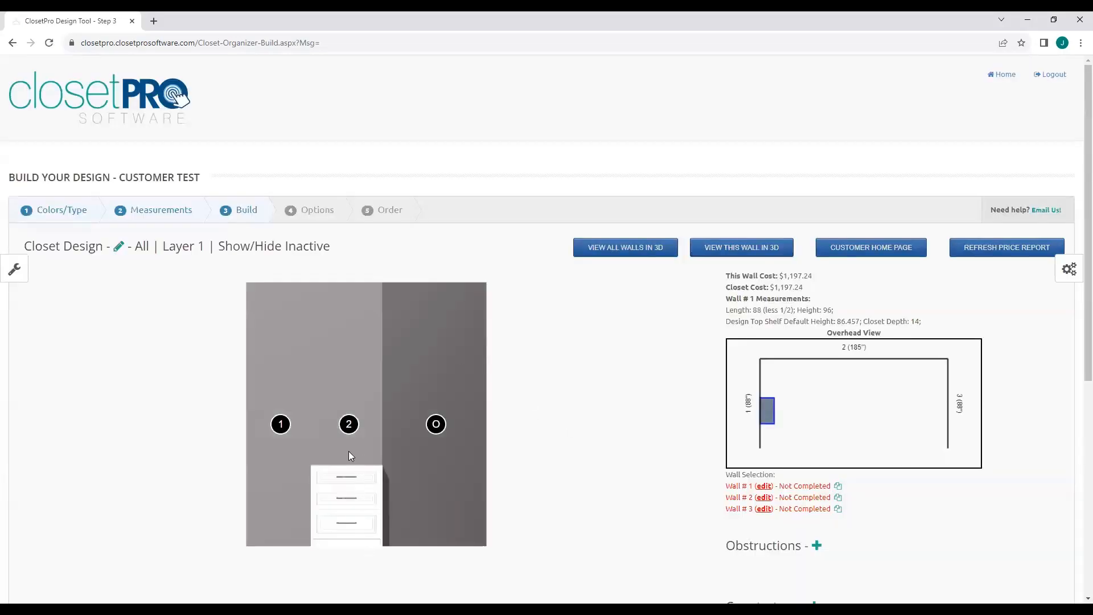
Add a Base Open unit in the open space to the right of the drawer base on wall 1.
click(436, 425)
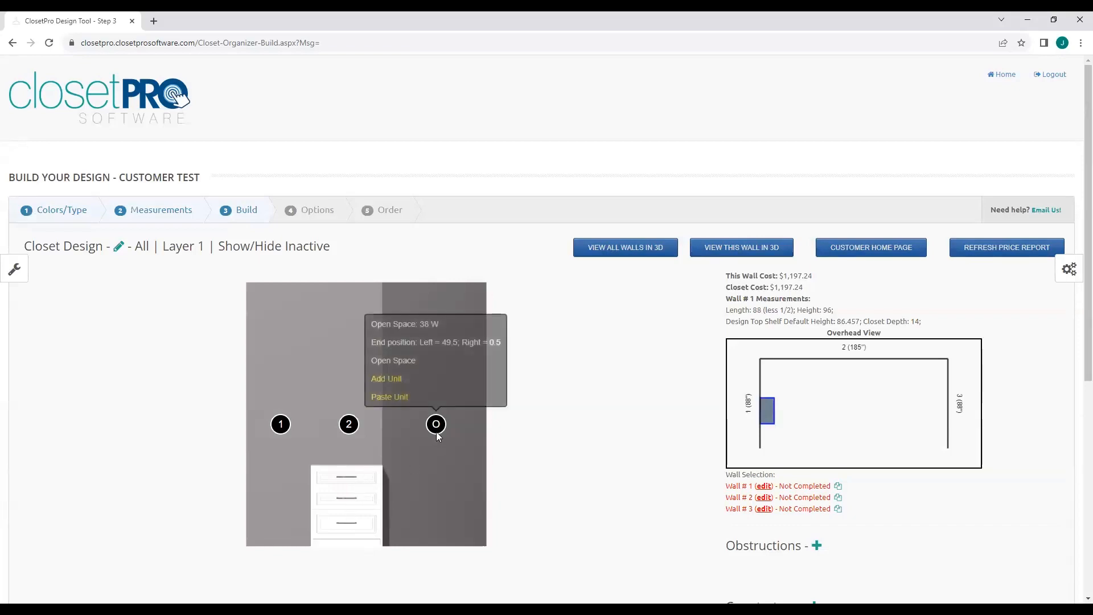
click(395, 385)
scroll(561, 360, down, 5)
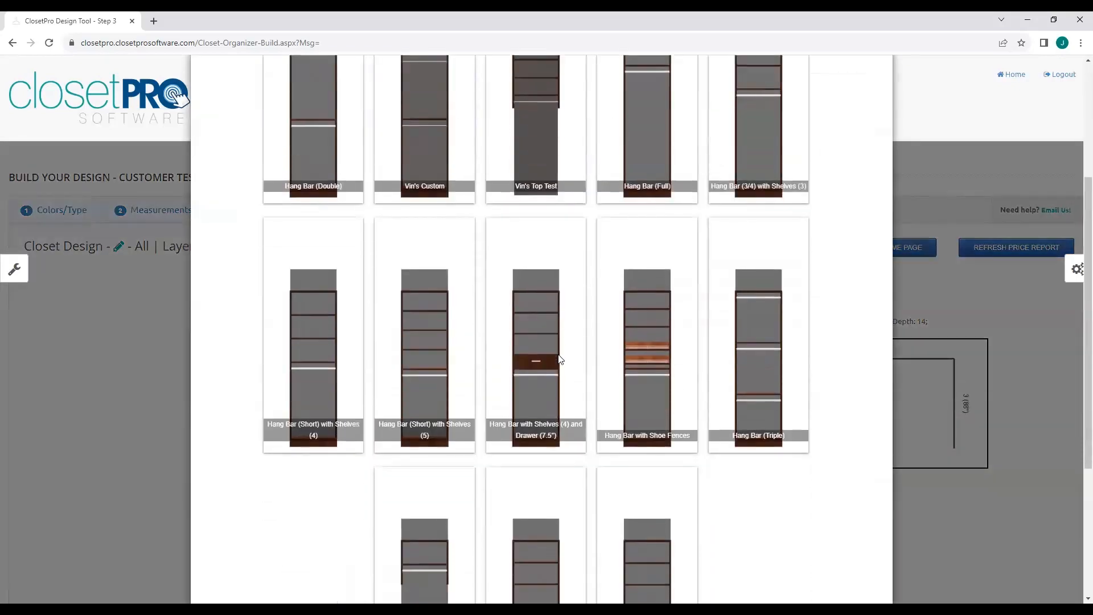
scroll(561, 356, up, 4)
scroll(569, 284, up, 2)
click(646, 141)
scroll(598, 269, down, 5)
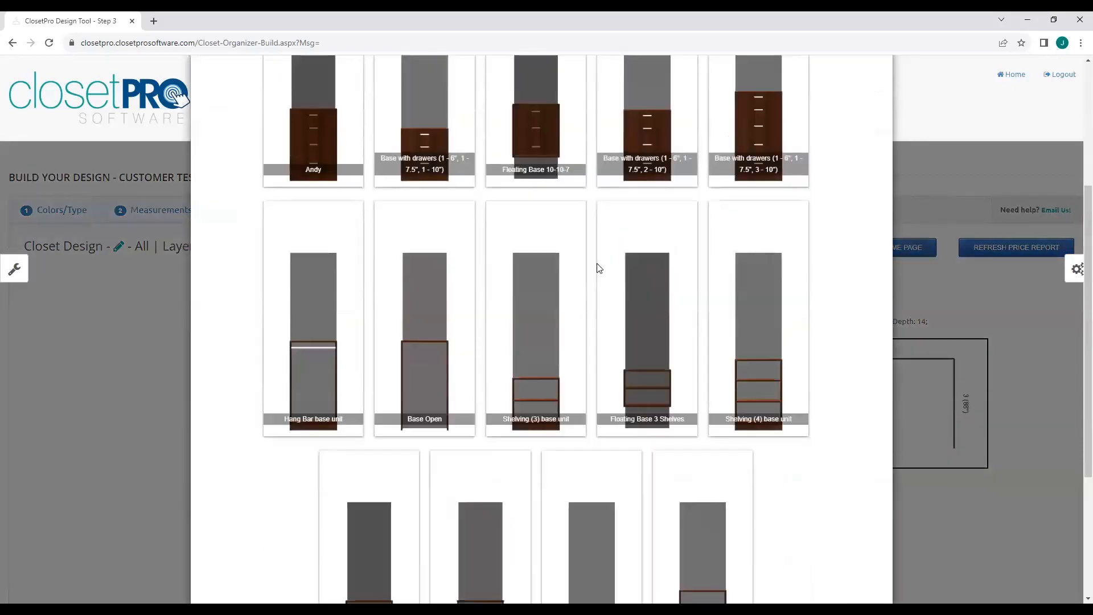
click(439, 389)
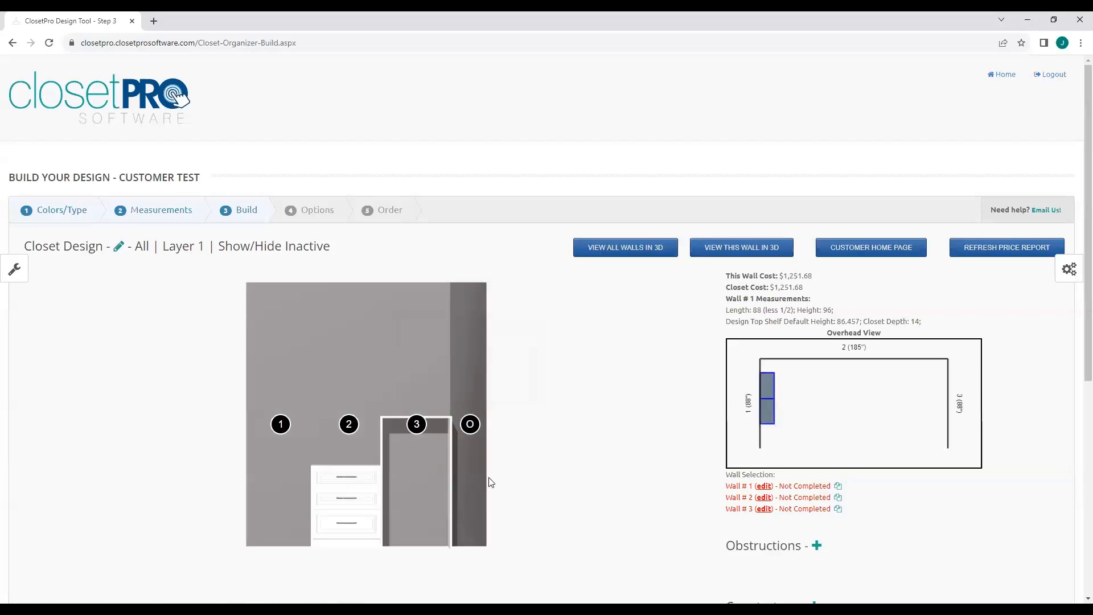
Set the open base unit's base height to 29.764 and submit the change.
click(416, 424)
click(417, 425)
click(365, 342)
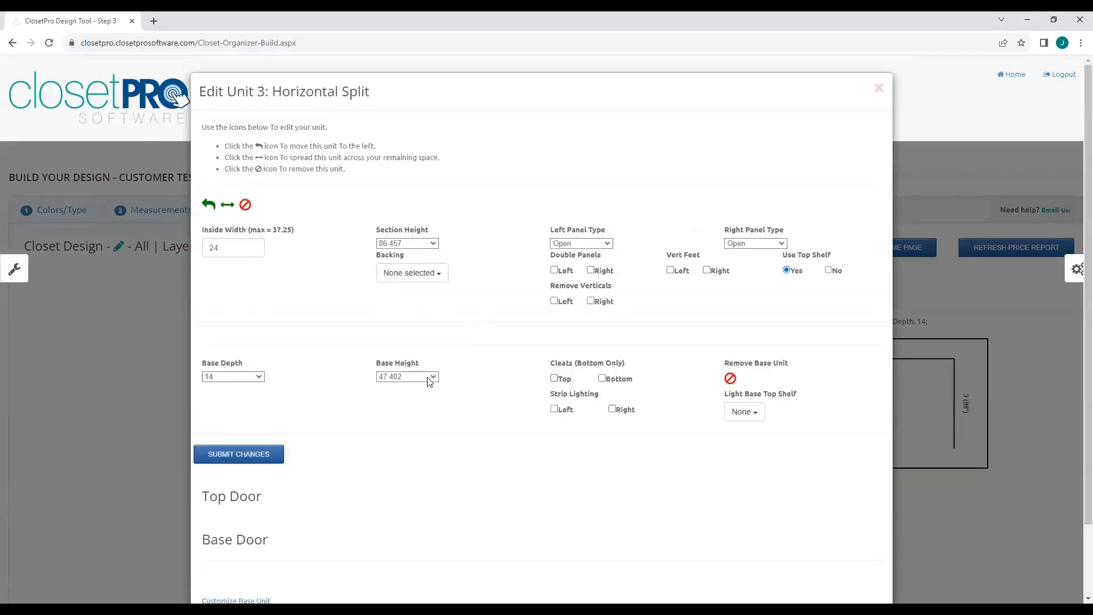
click(430, 379)
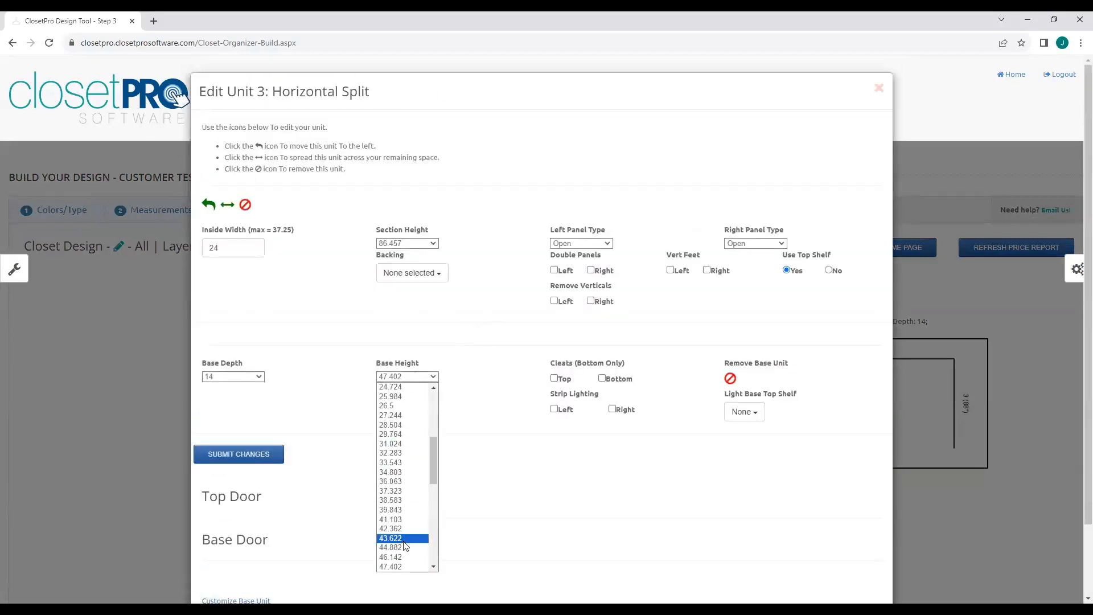
click(408, 435)
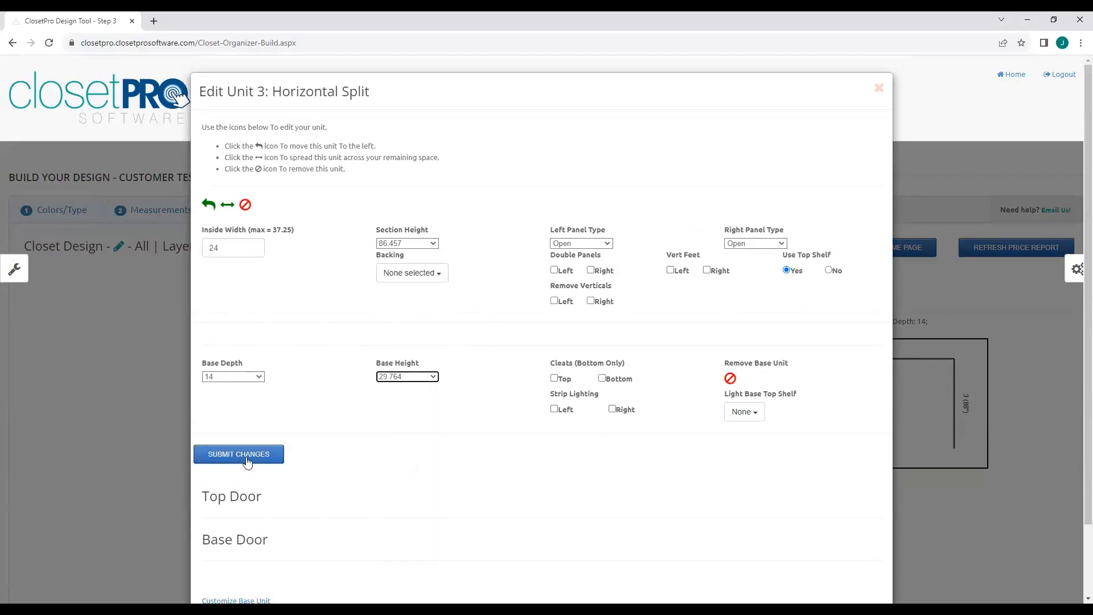
click(274, 454)
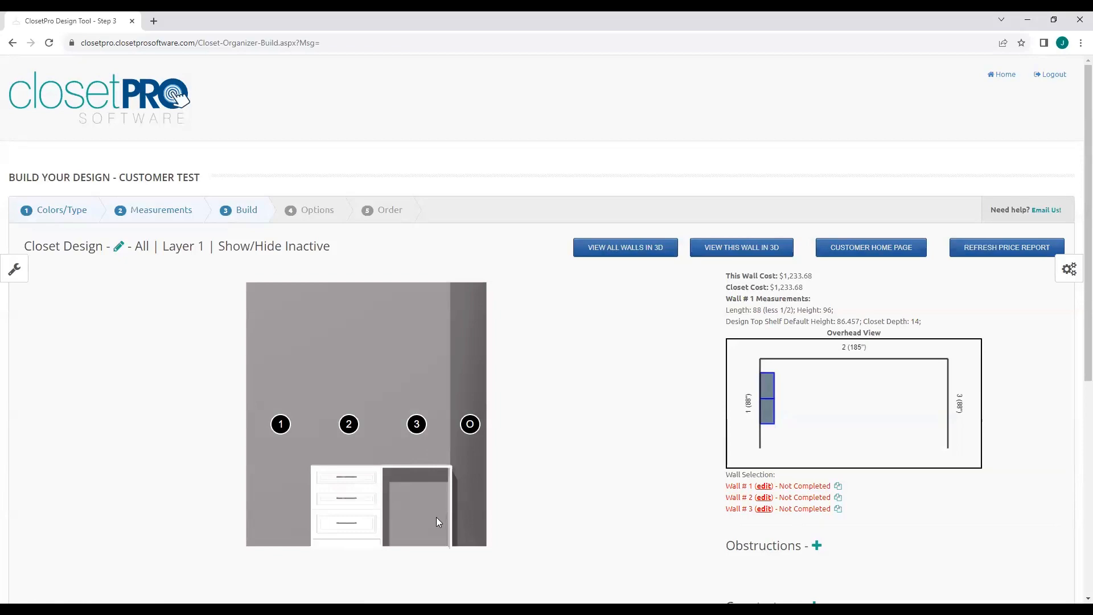
Customize the open base unit on wall 1 by placing a 3.75" Toe Kick at the bottom with a shelf directly above it.
click(439, 469)
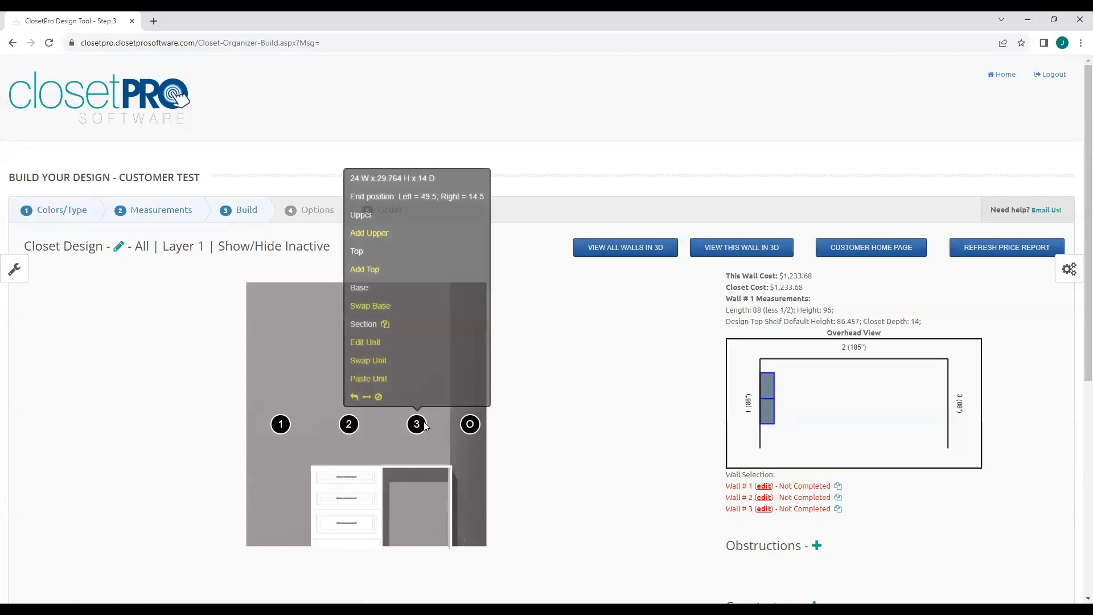
click(365, 342)
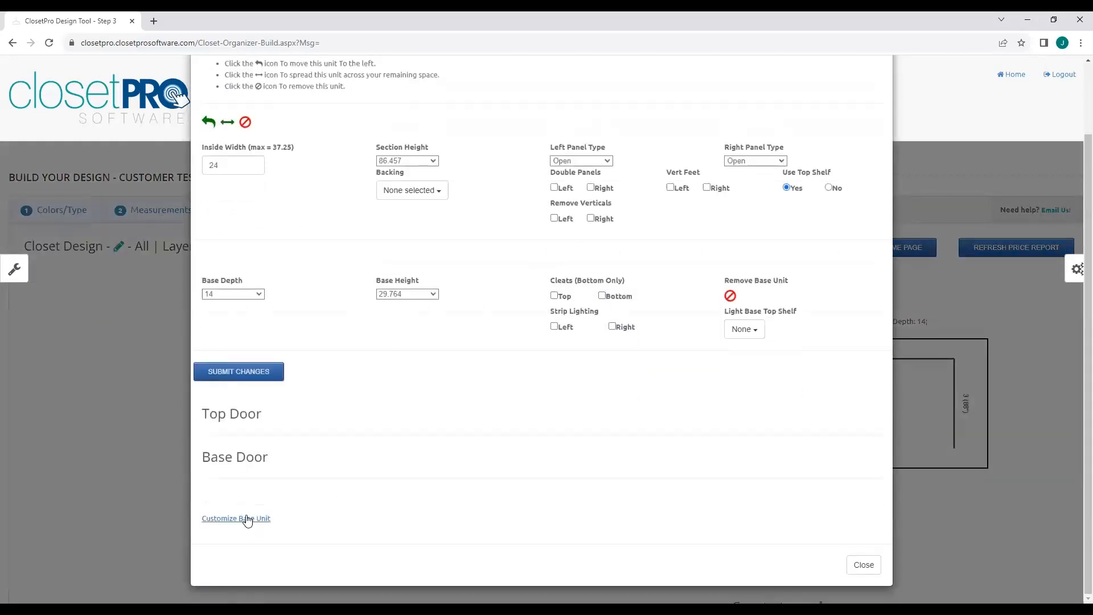
click(245, 521)
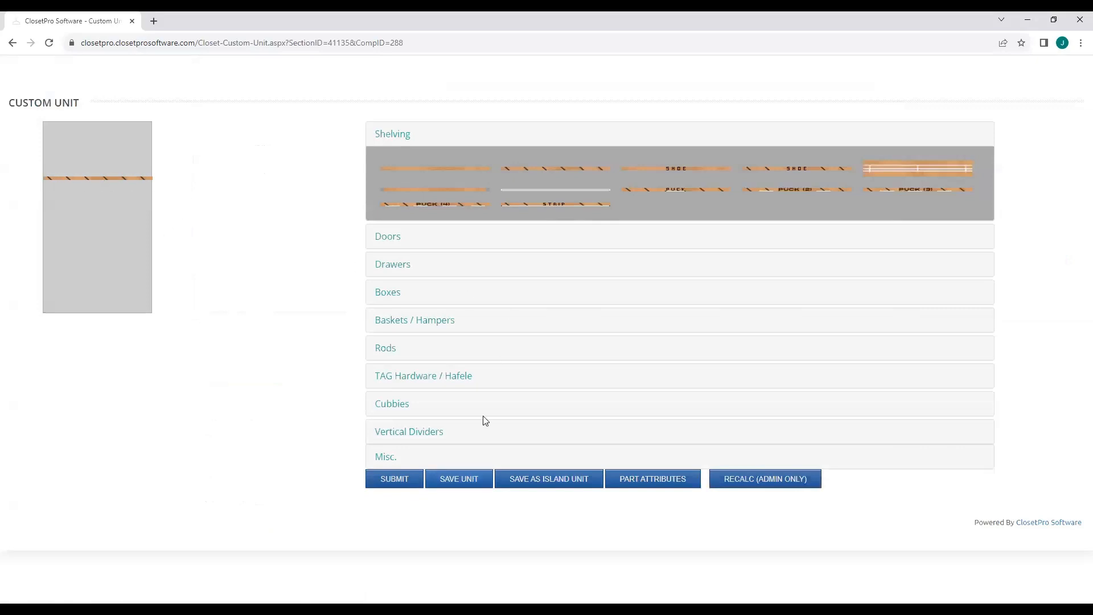
click(382, 454)
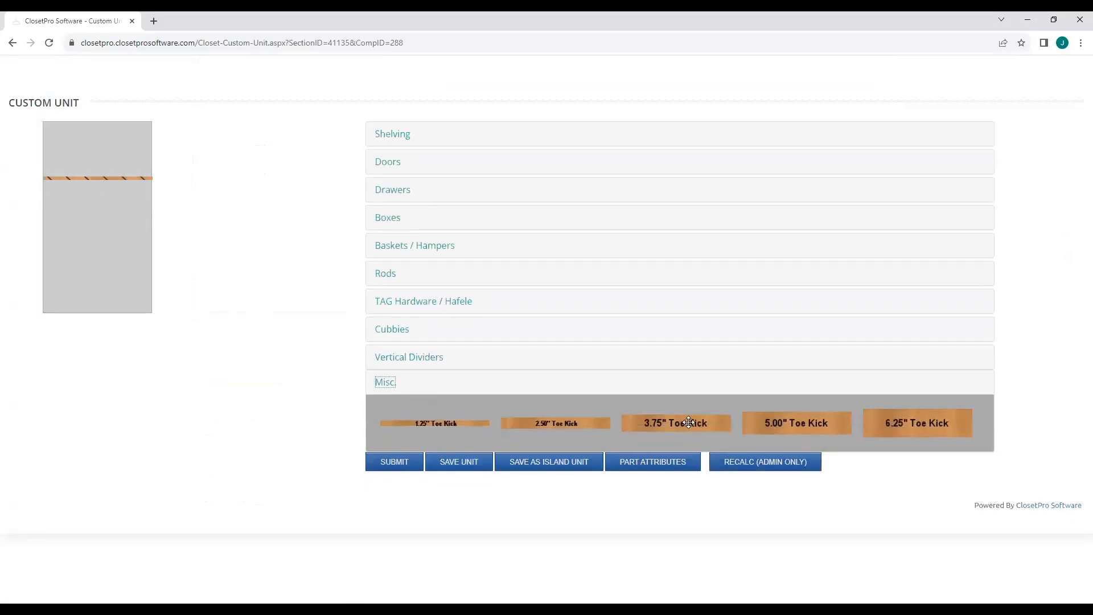
drag(689, 423, 99, 303)
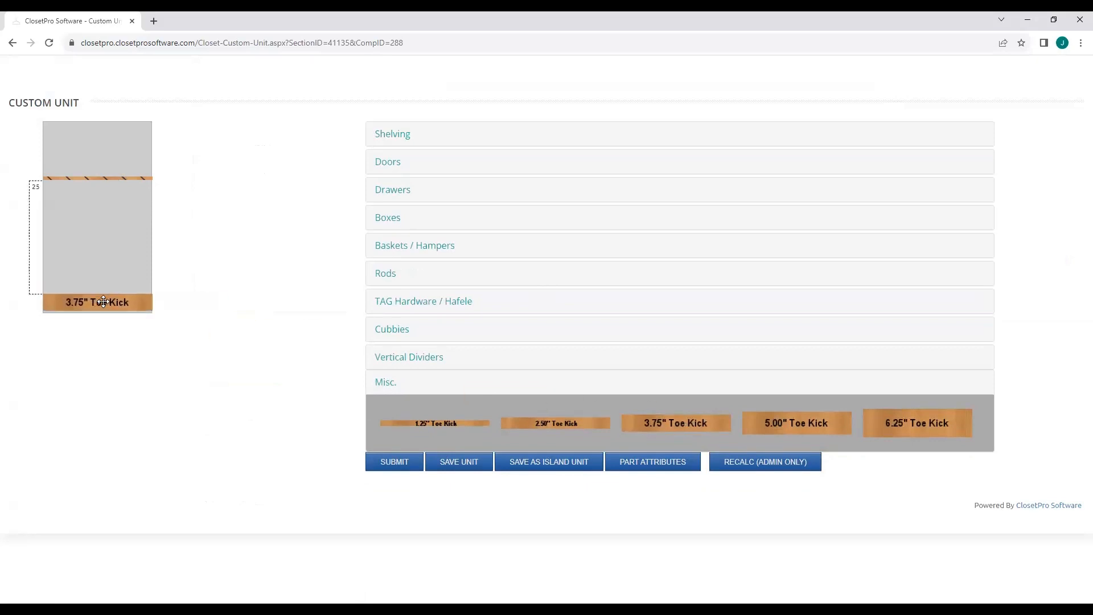
click(392, 137)
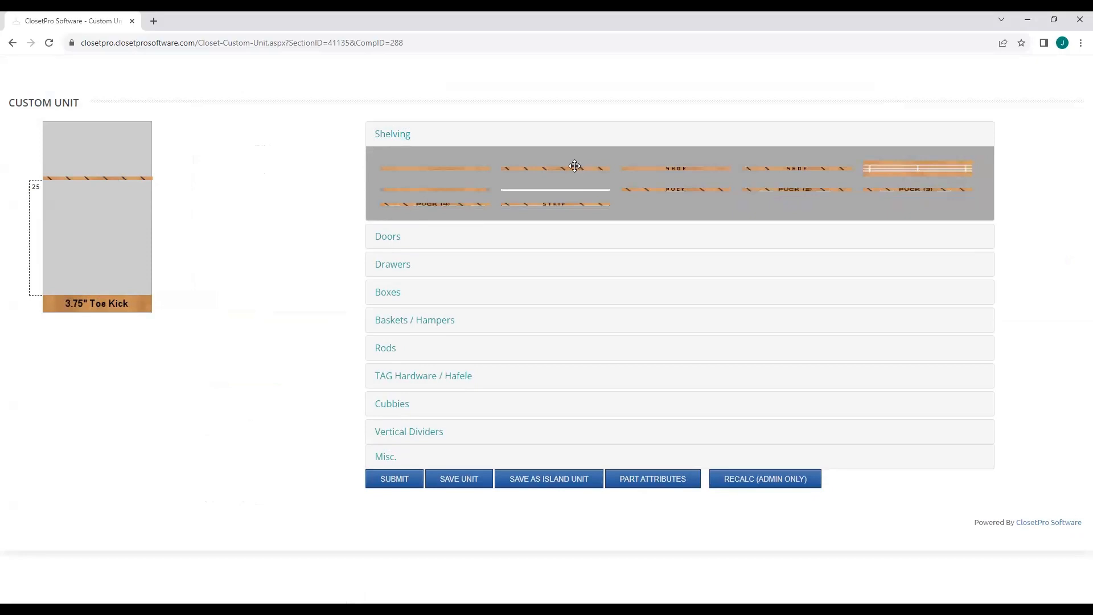
drag(576, 169, 115, 292)
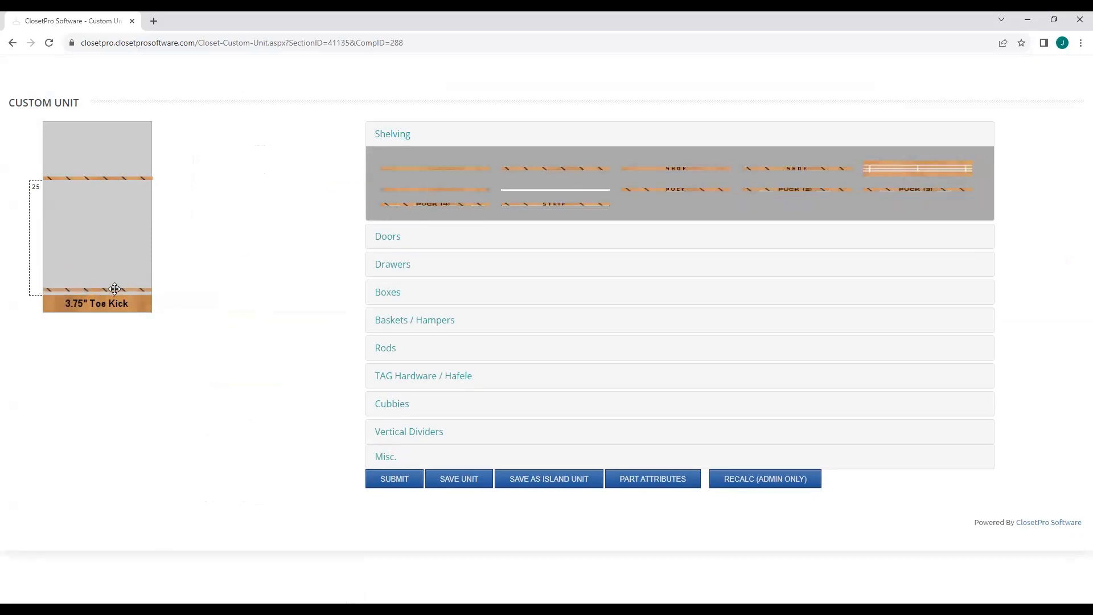
Remove the toe kick and the shelf above it from the custom base layout, and submit the custom unit.
click(380, 264)
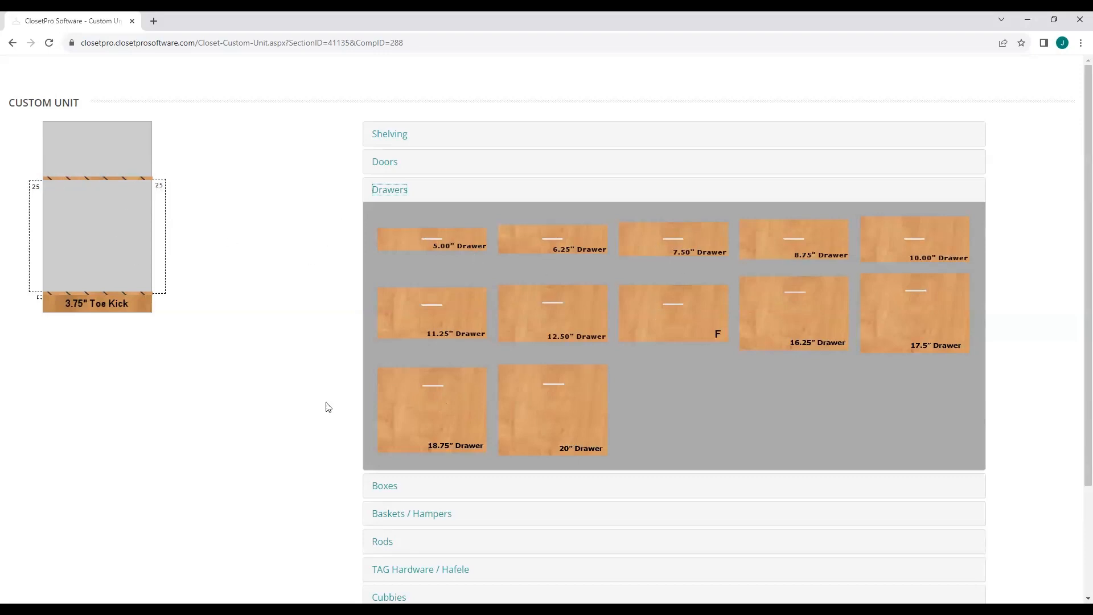
drag(142, 294, 268, 294)
scroll(300, 317, down, 3)
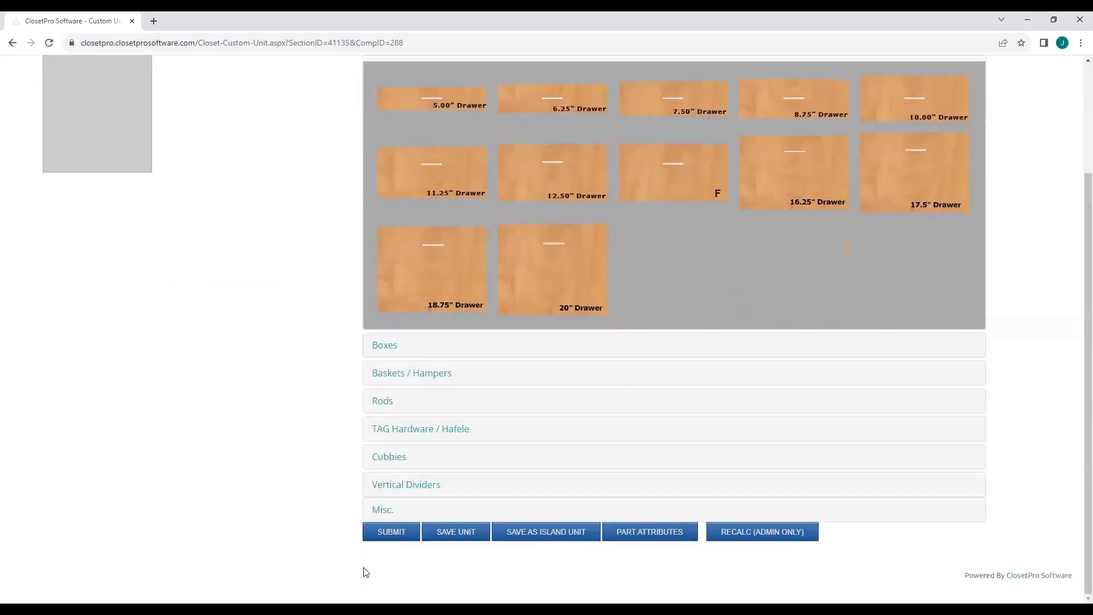
click(397, 538)
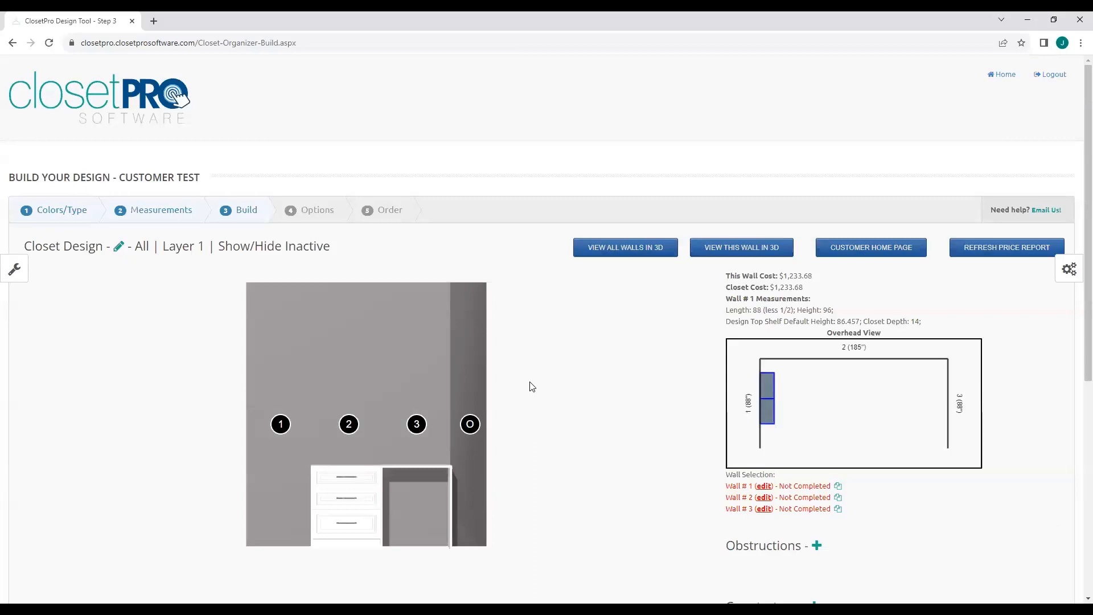
Spread the open base unit across the remaining open space on wall 1.
click(475, 424)
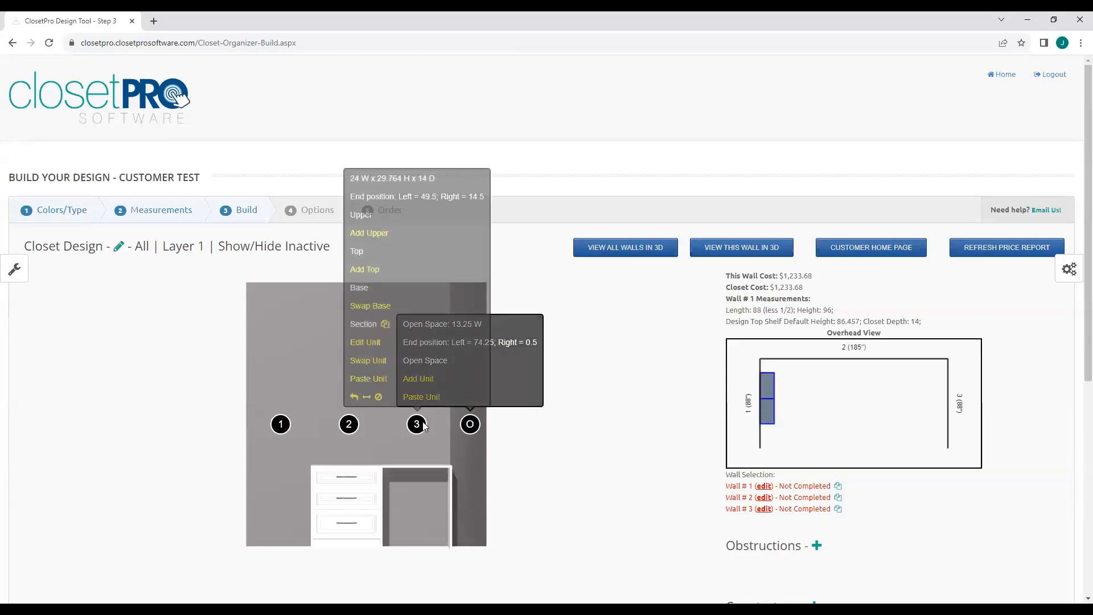
mouse_move(416, 423)
click(371, 395)
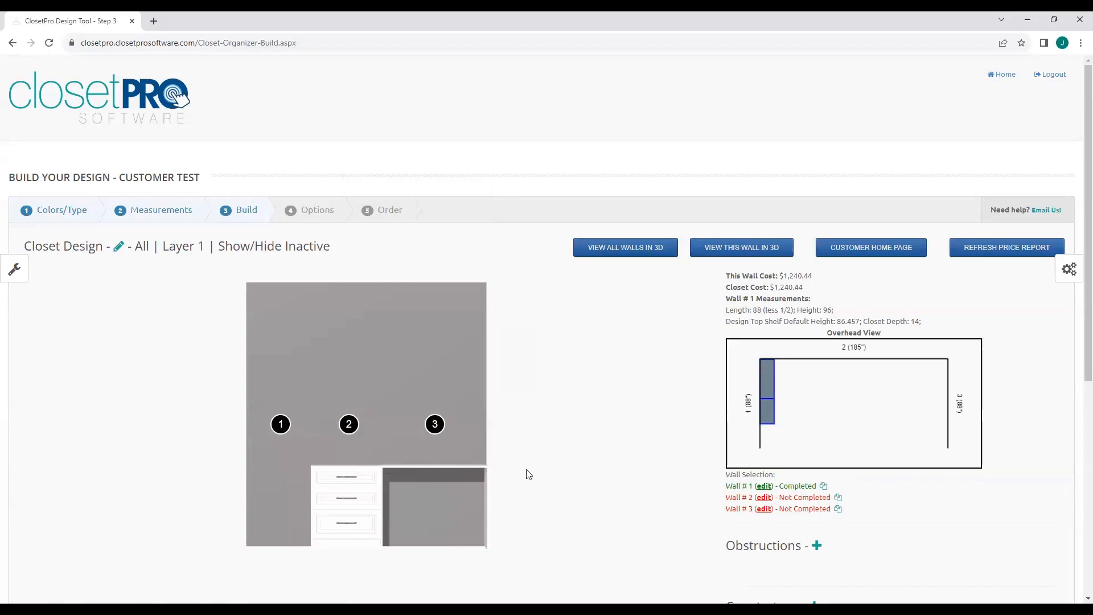
Switch to wall 2 and add an open base unit from the Base sections in its open space.
click(796, 501)
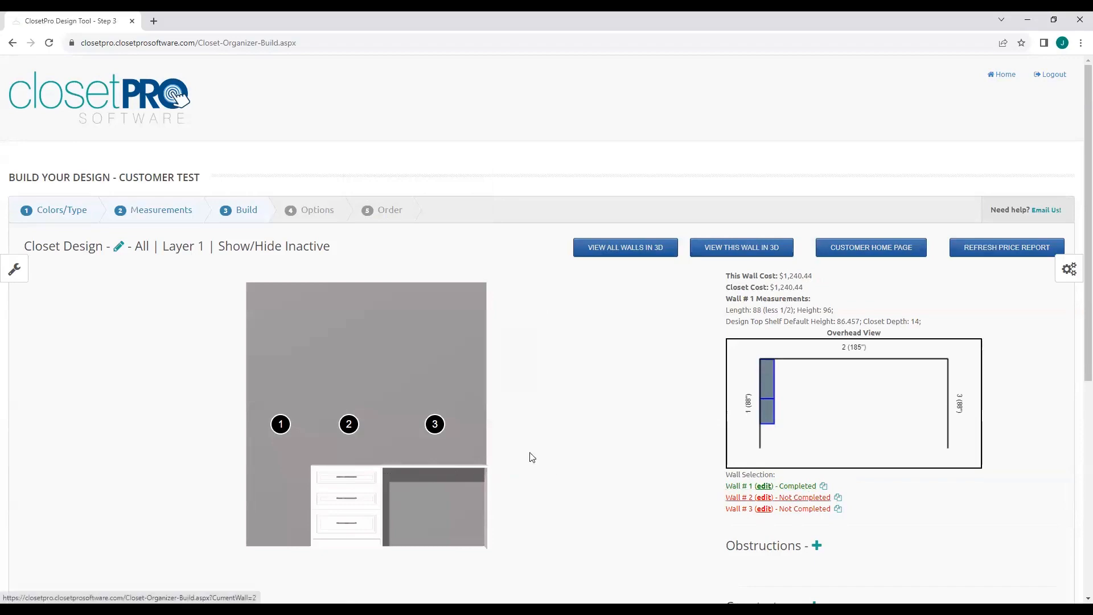
click(377, 425)
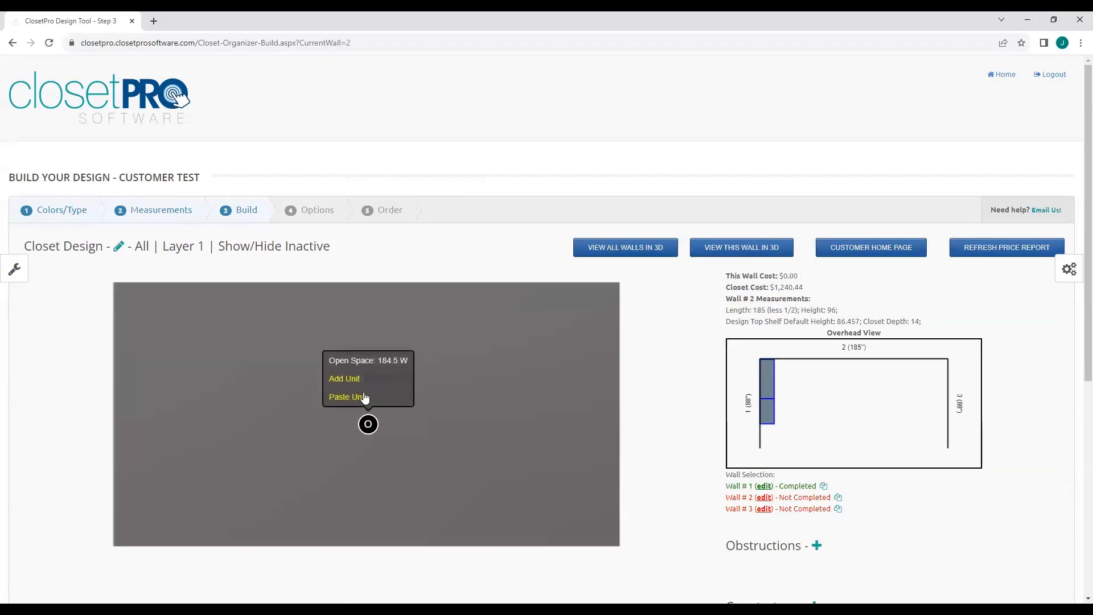
click(344, 382)
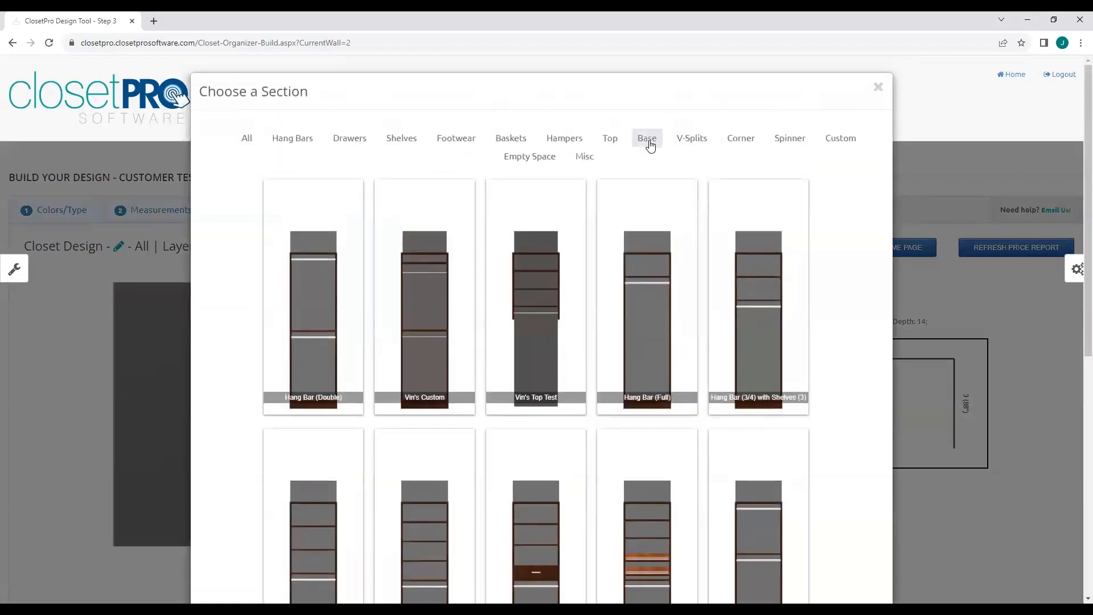
click(650, 143)
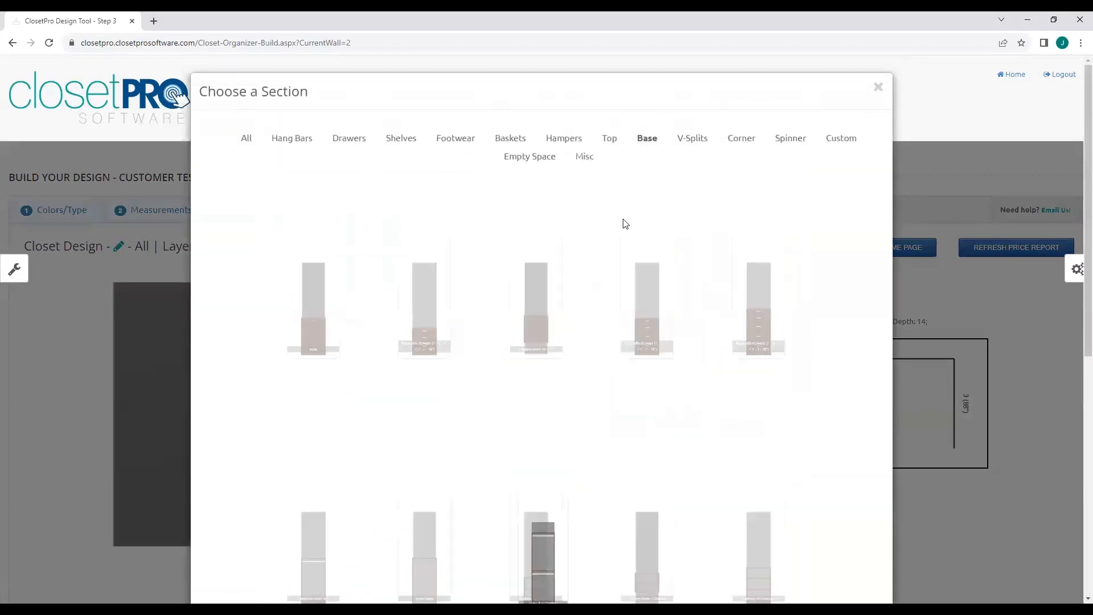
scroll(426, 472, down, 2)
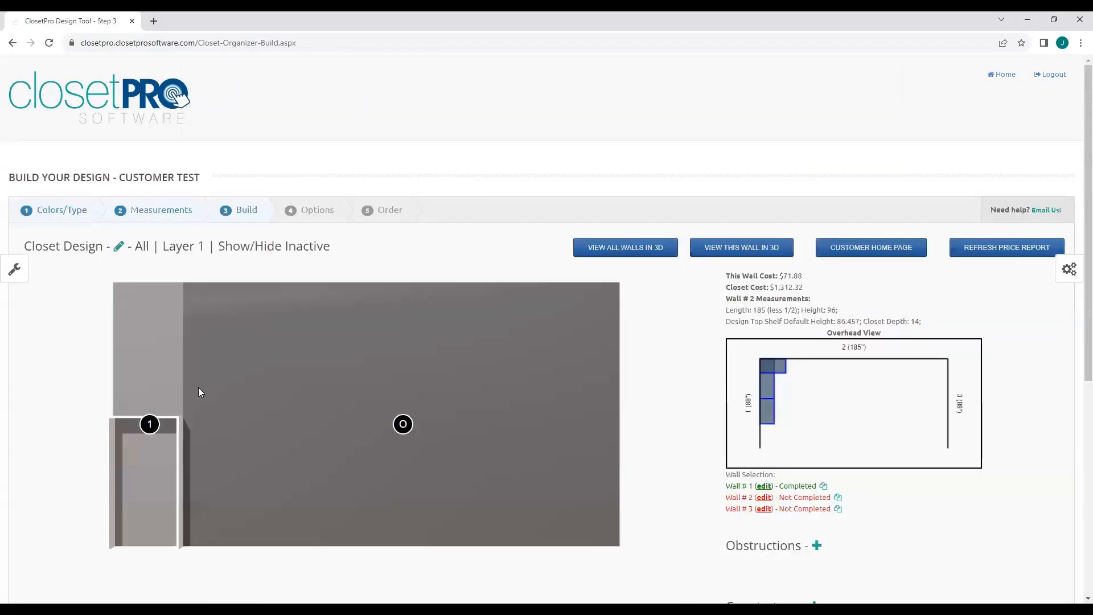
Set wall 2's open base unit to a base height of 29.764 and an inside width of 30, and submit the changes.
click(150, 424)
click(94, 343)
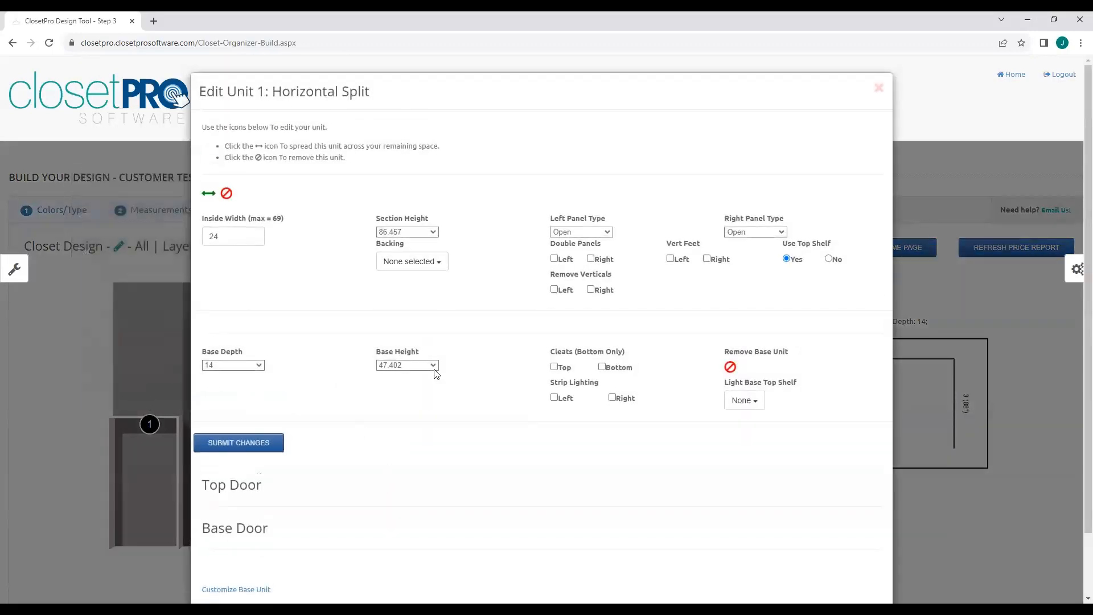
click(433, 368)
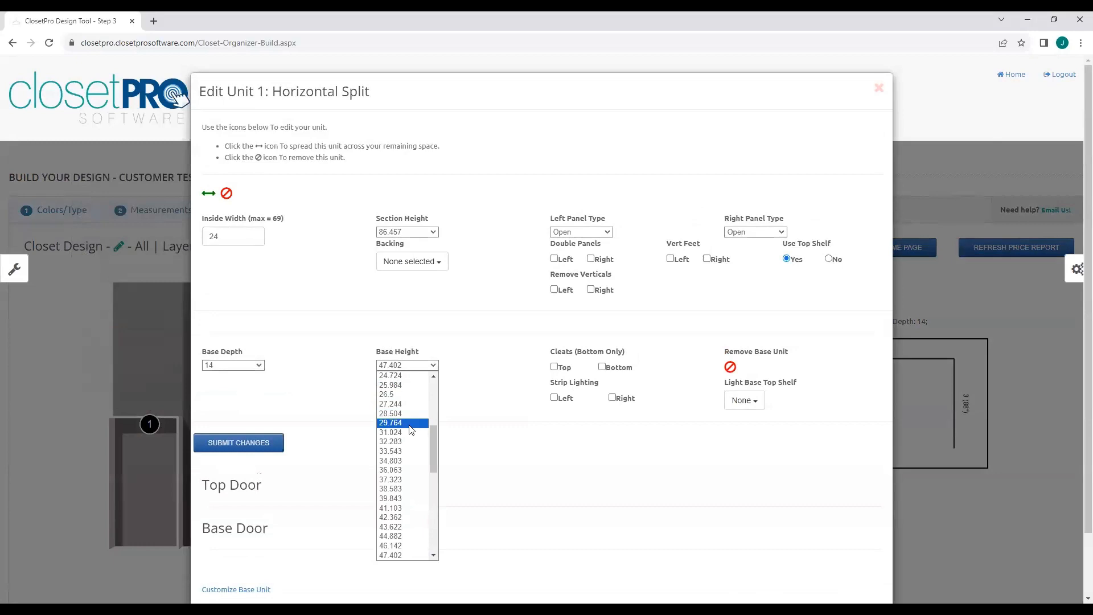
click(410, 426)
click(247, 240)
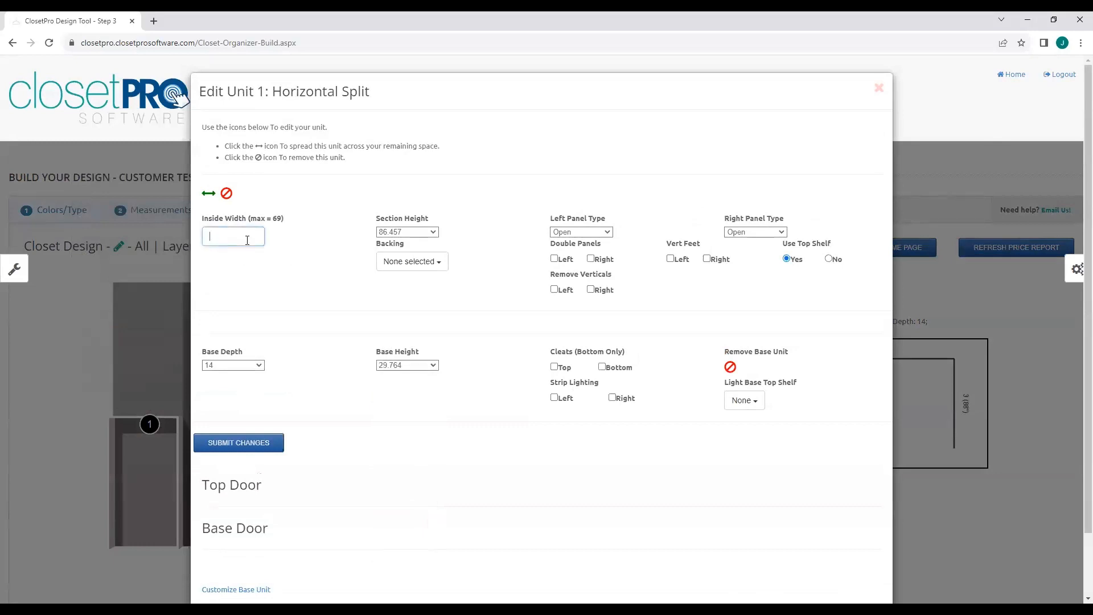
click(240, 444)
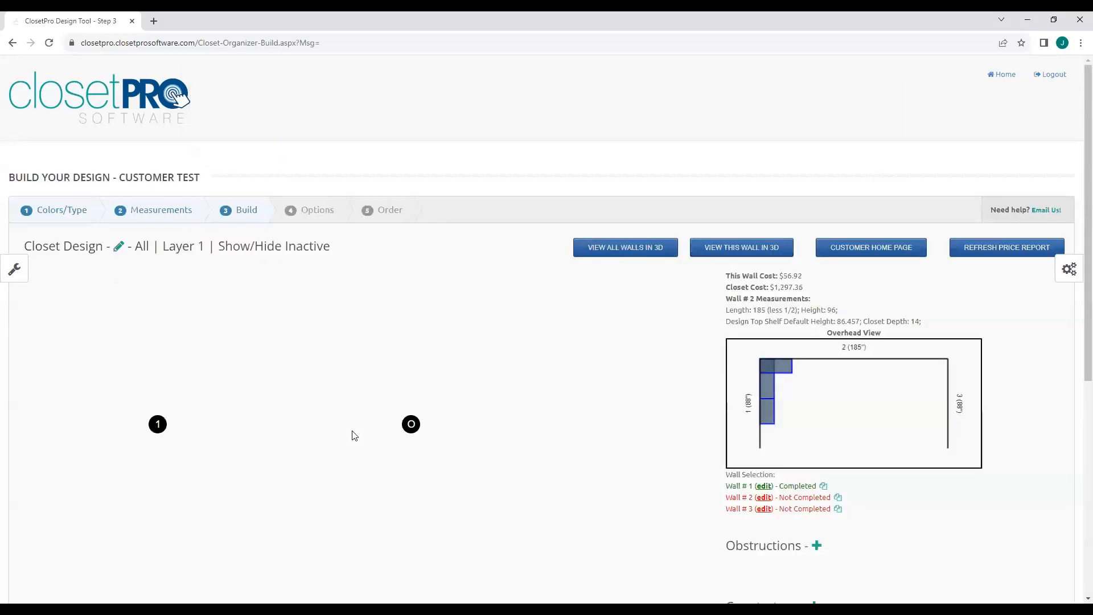
Add a three-drawer base unit in the open space beside the open base on wall 2.
click(412, 426)
click(388, 380)
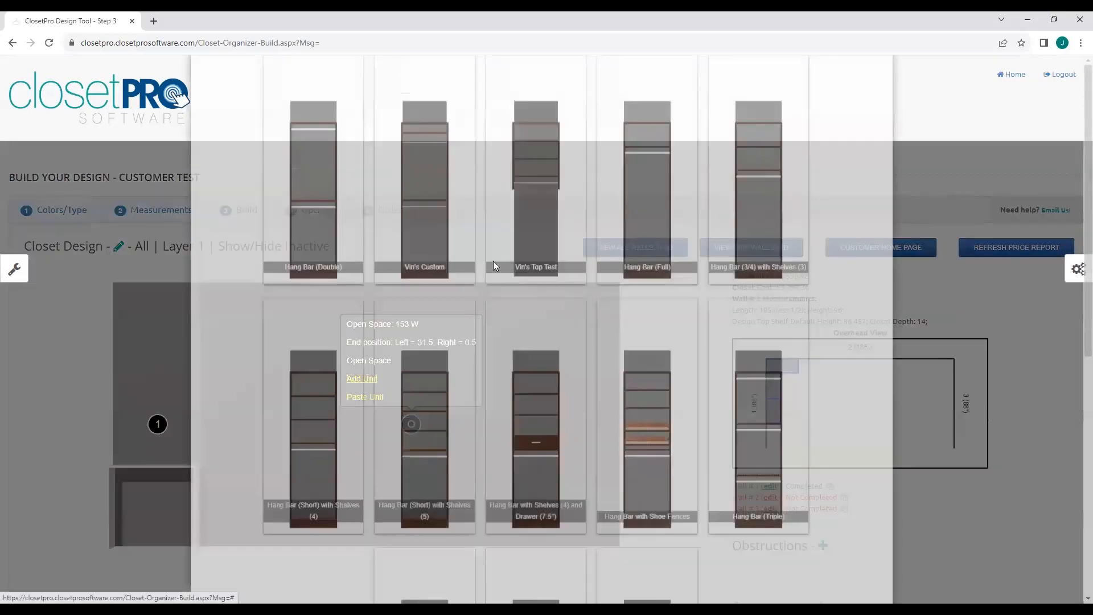
click(641, 140)
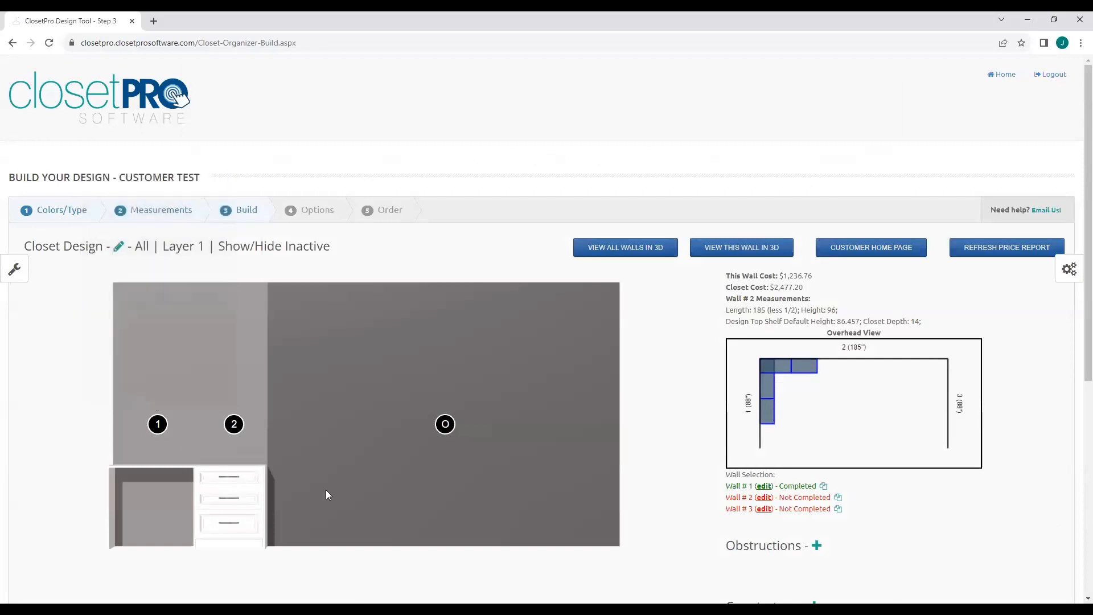
View all walls in 3D, examine the corner where the wall 1 and wall 2 bases meet, and return to the build tool.
click(625, 251)
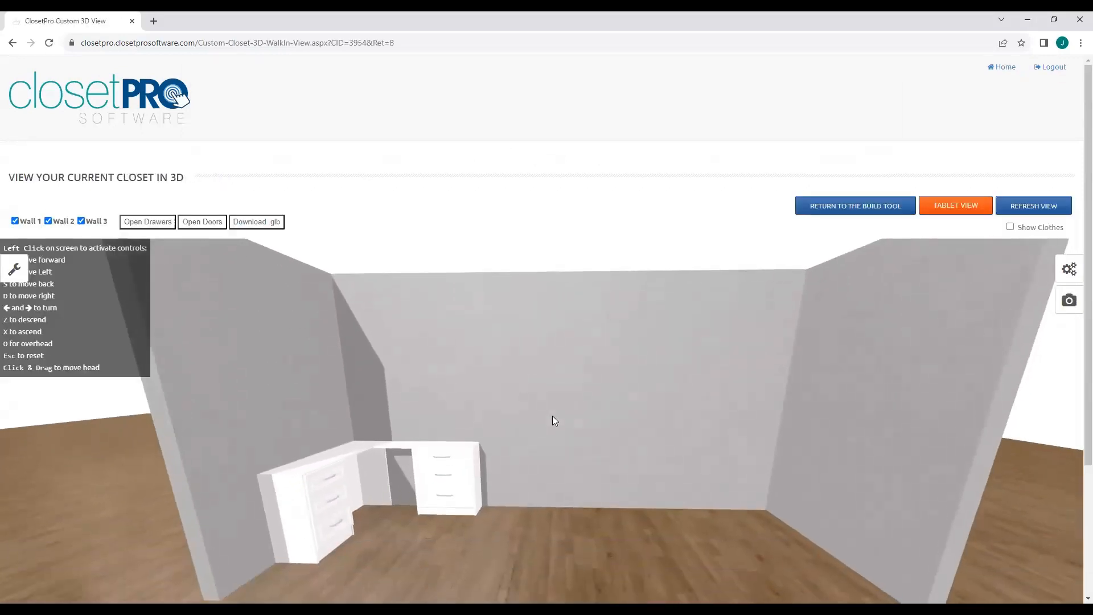
key(w)
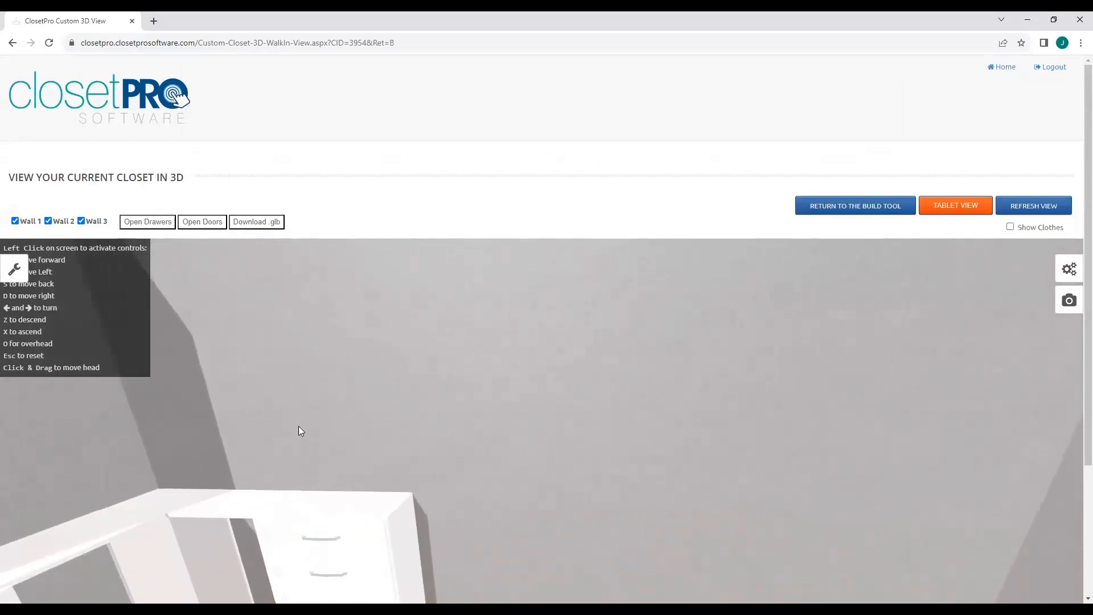
drag(299, 425, 518, 432)
key(z)
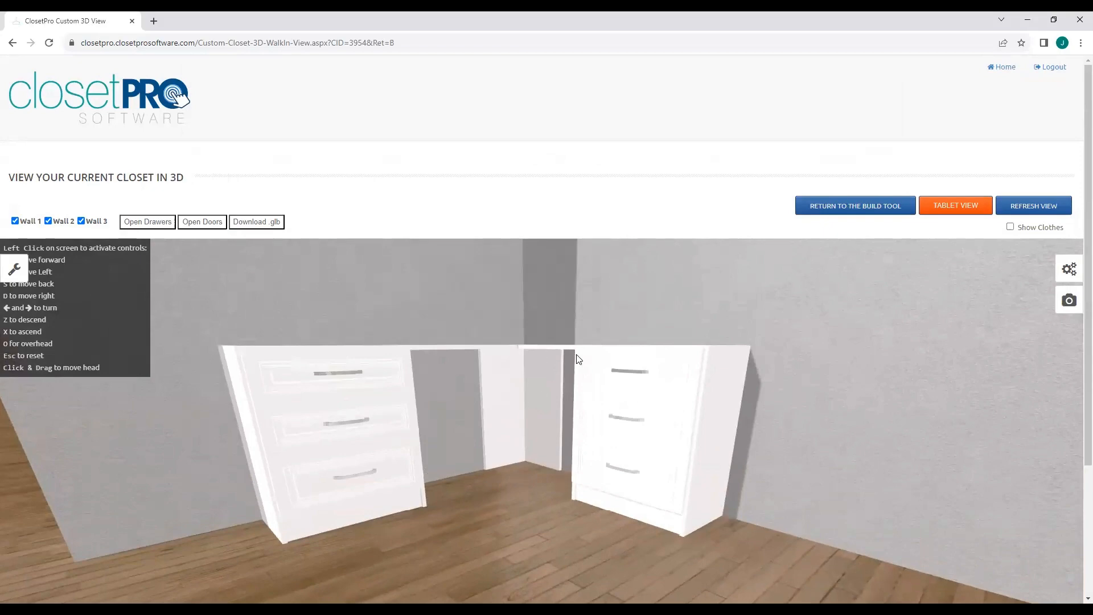
drag(579, 358, 667, 395)
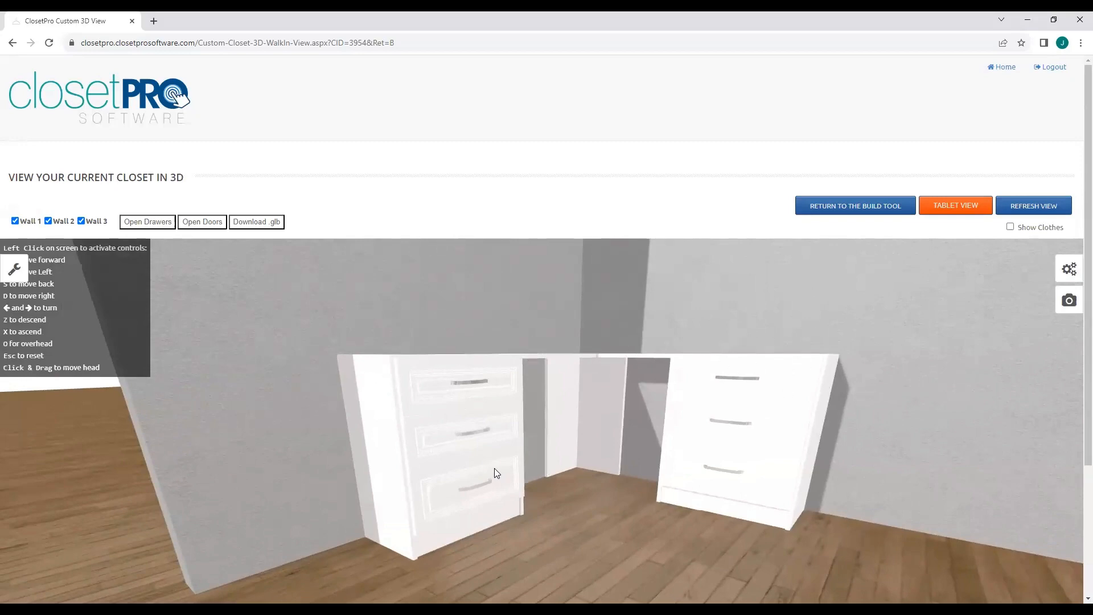
drag(659, 401, 569, 465)
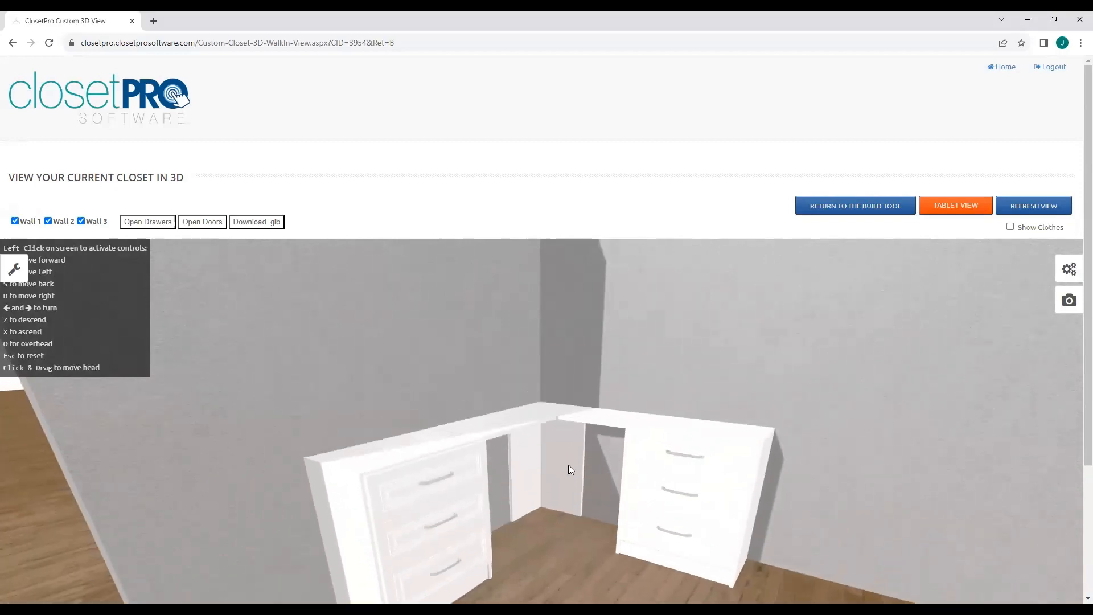
key(x)
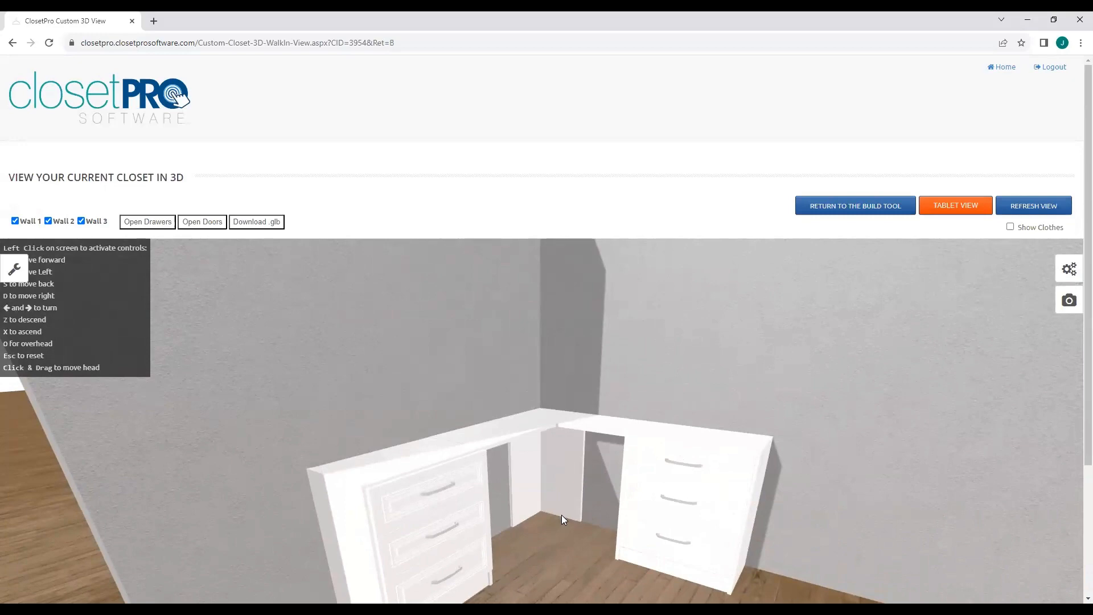
click(840, 212)
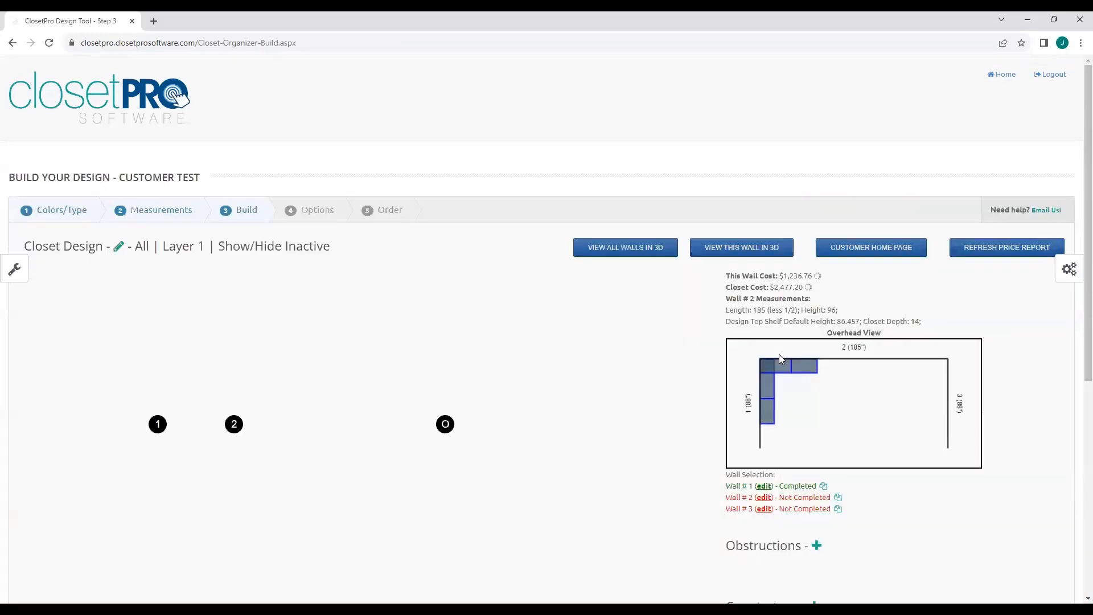
Remove the left vertical from the open base unit on wall 2 and submit the change.
click(162, 420)
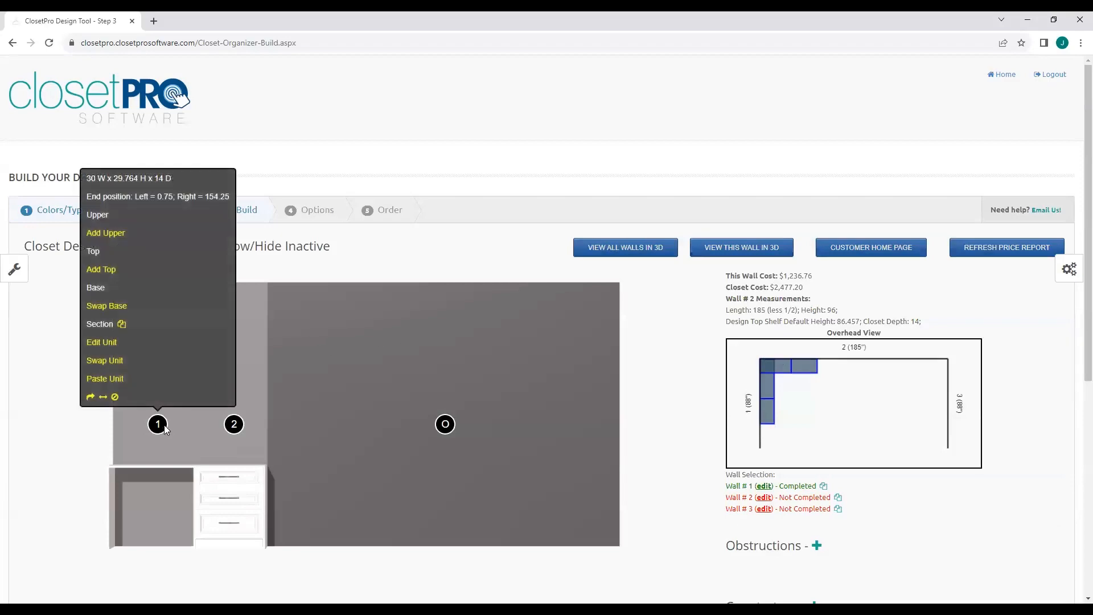
click(93, 342)
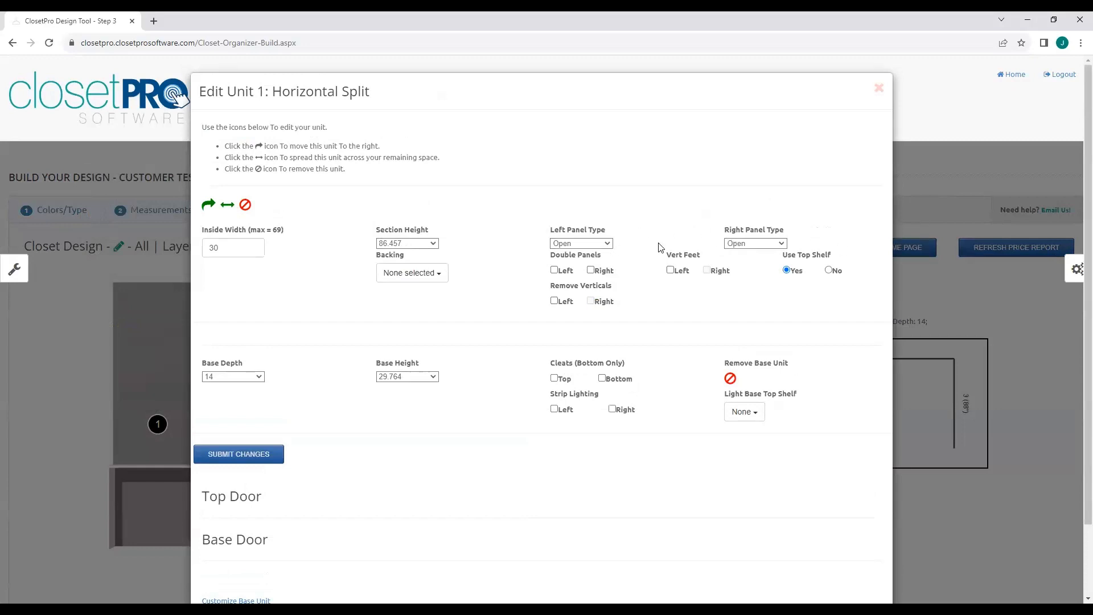
click(555, 302)
click(209, 457)
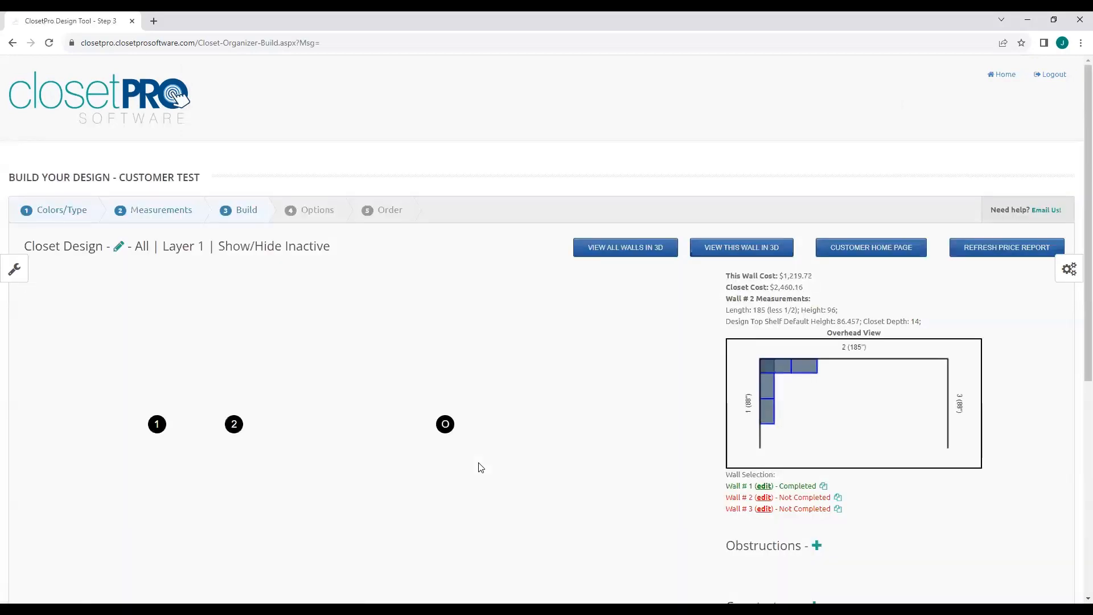
Switch to wall 1, remove the right vertical from the open base unit in section 3, and submit the change.
click(780, 491)
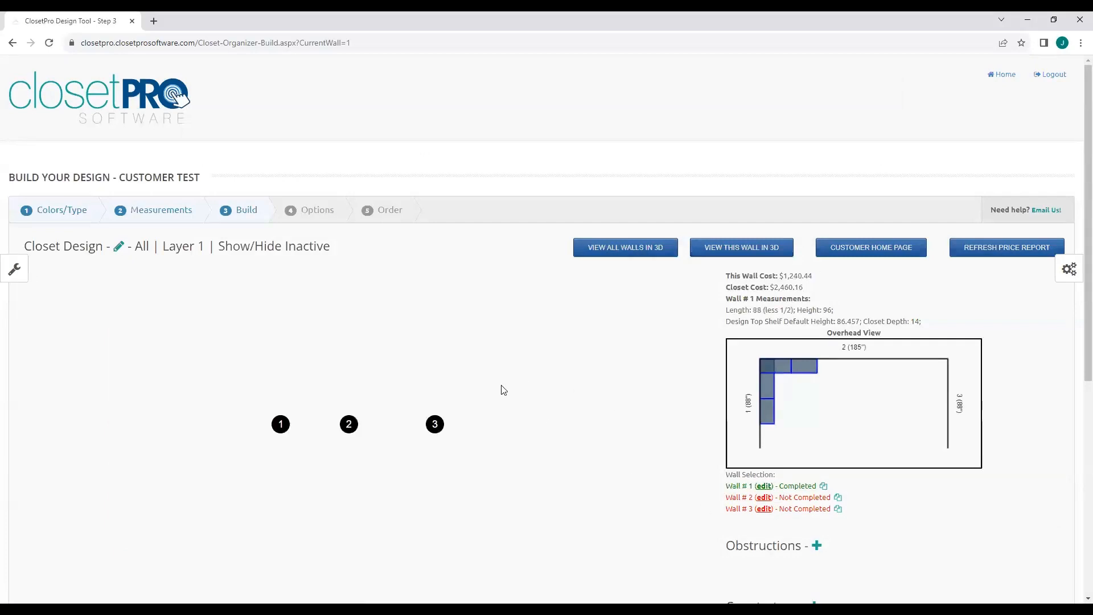
click(435, 424)
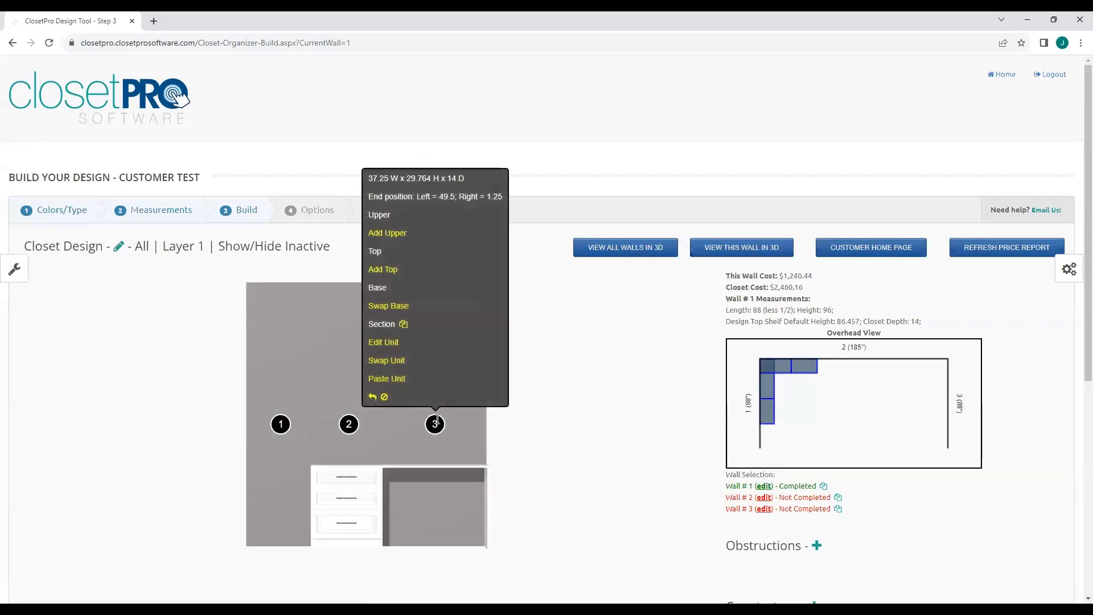
click(382, 344)
click(591, 290)
click(230, 445)
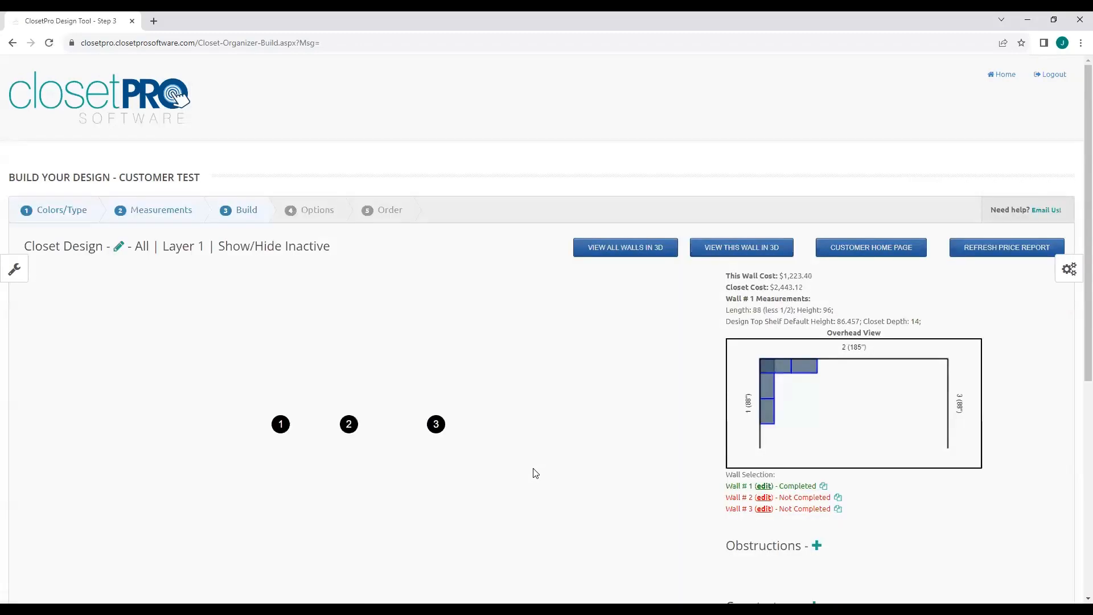
View all walls in 3D, examine the corner between walls 1 and 2, and return to the build tool.
click(615, 256)
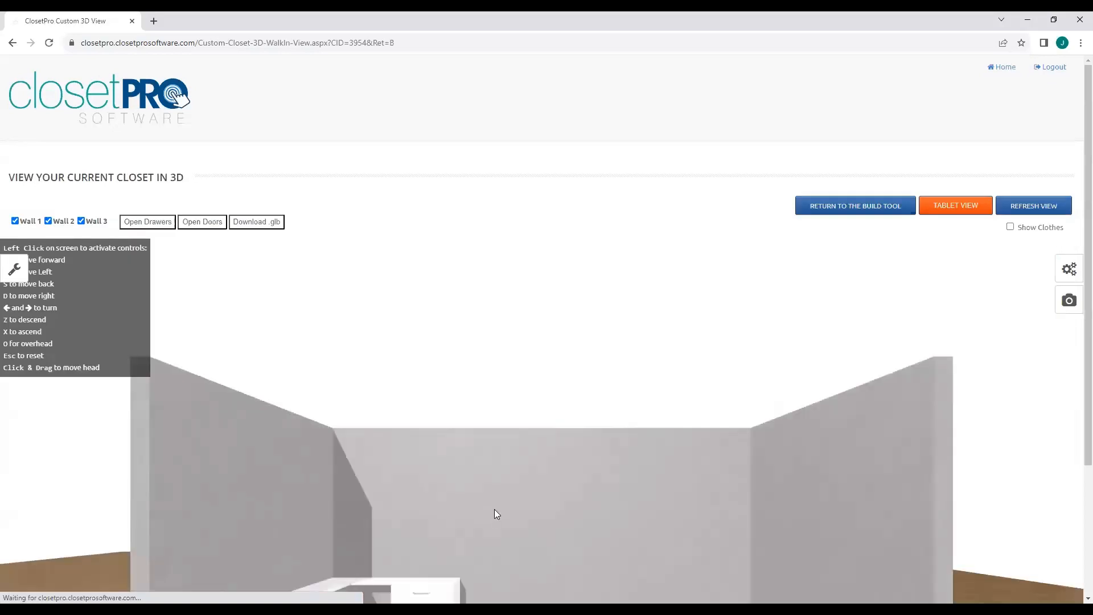
drag(395, 497, 365, 489)
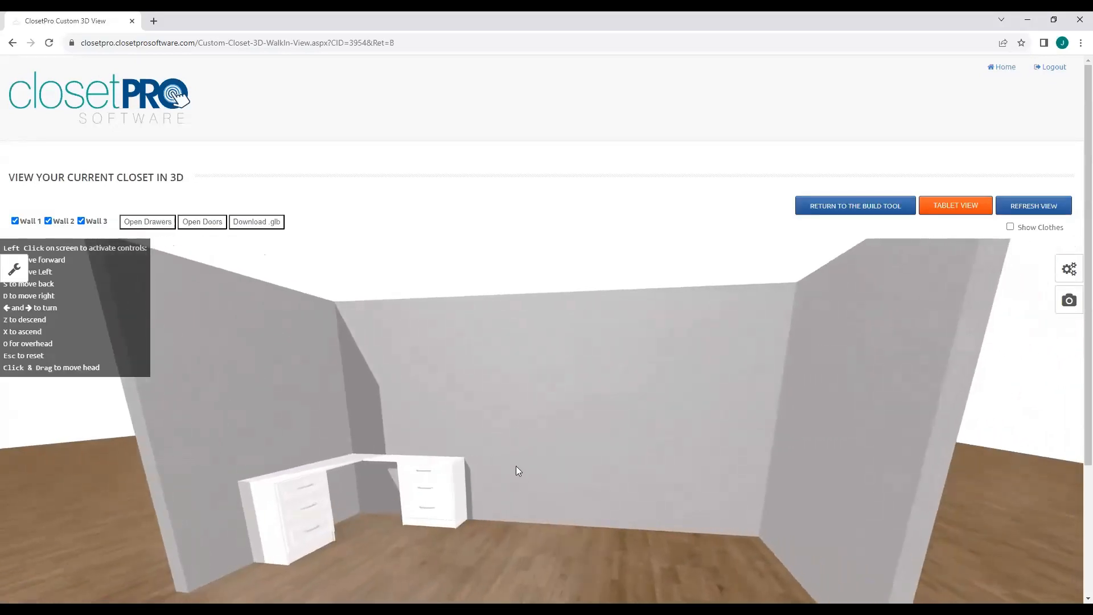
click(832, 210)
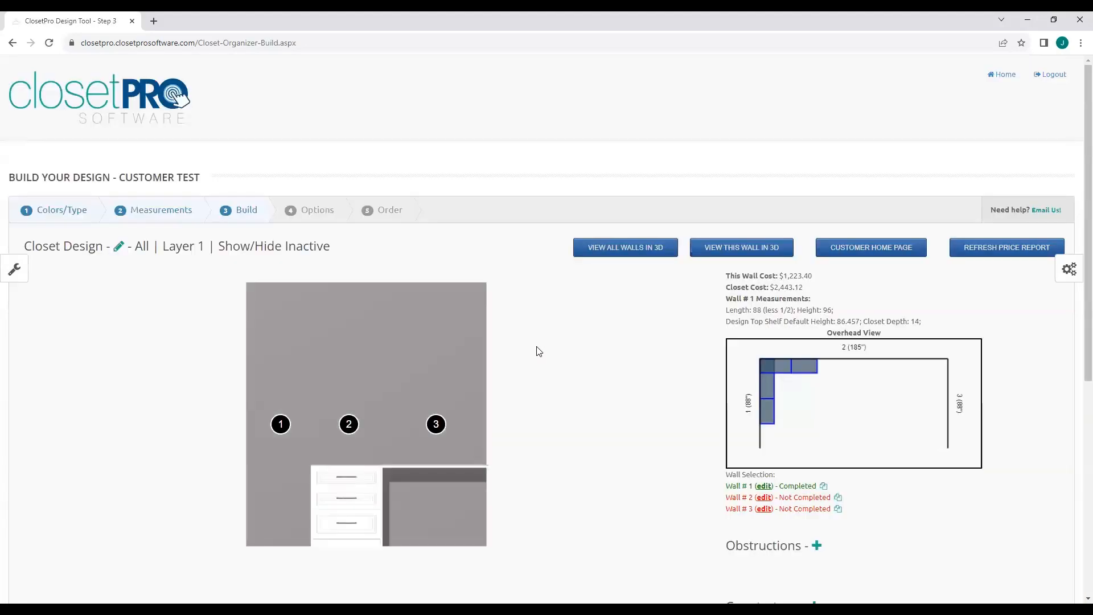
Add a Shelving (3) top unit above both the drawer base and the open base on wall 1.
click(349, 424)
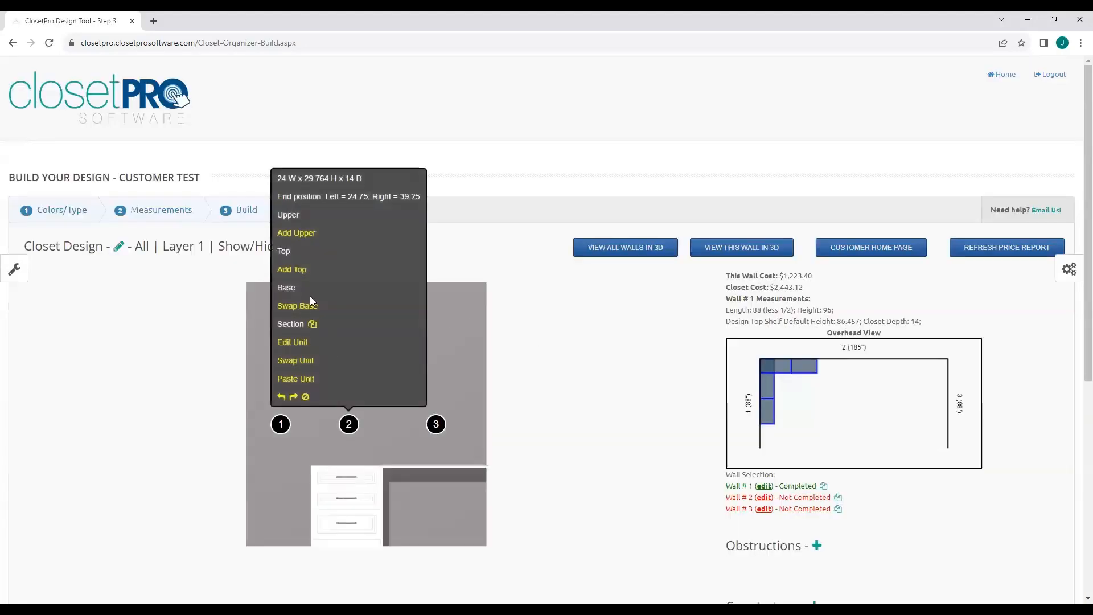
click(292, 268)
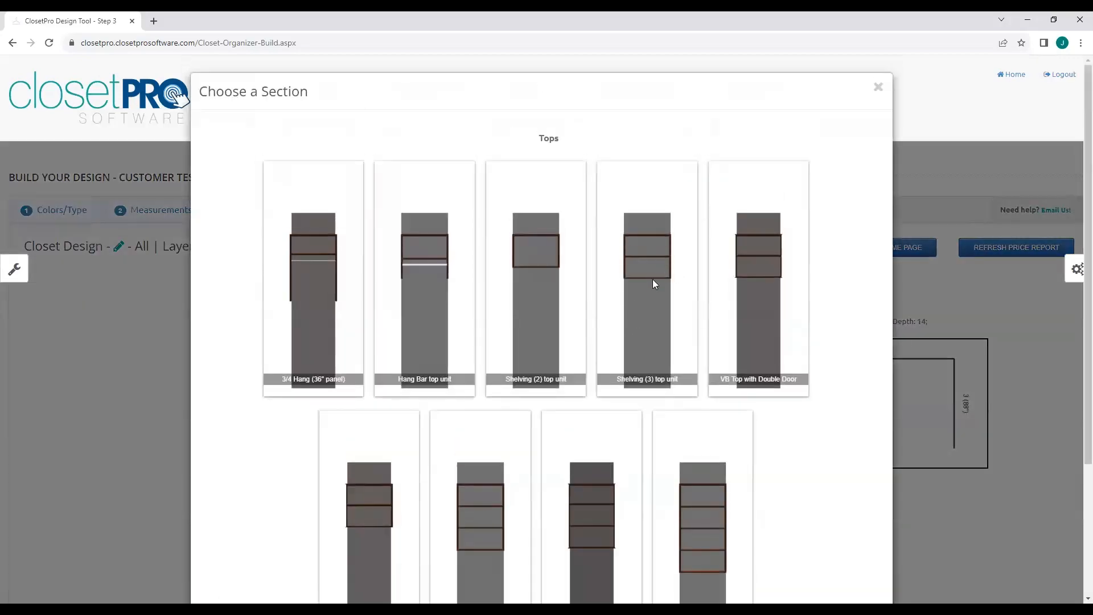
click(654, 279)
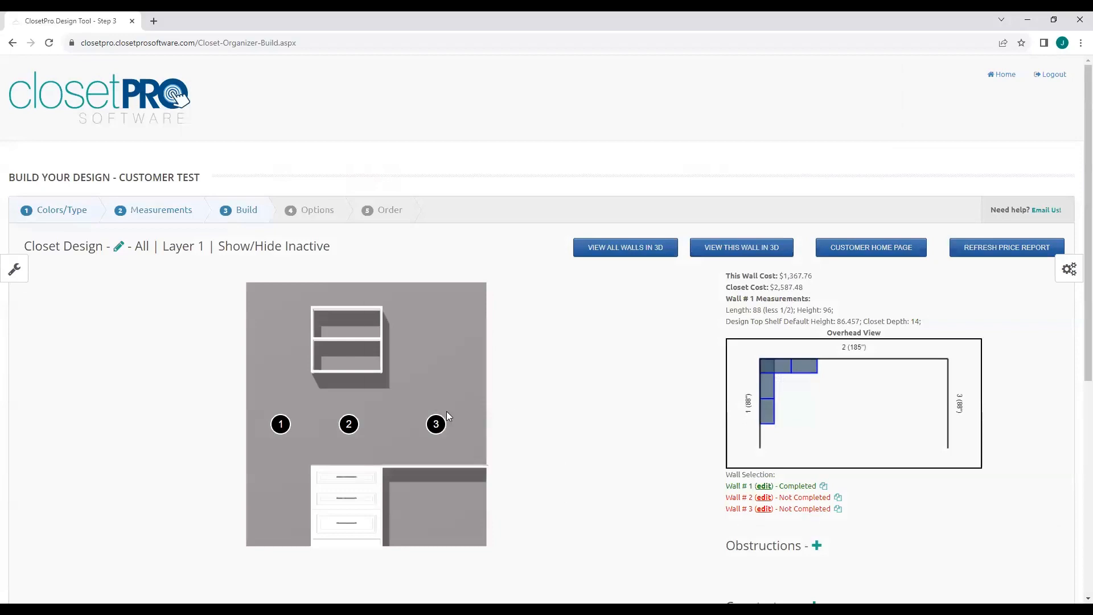
click(437, 422)
click(390, 270)
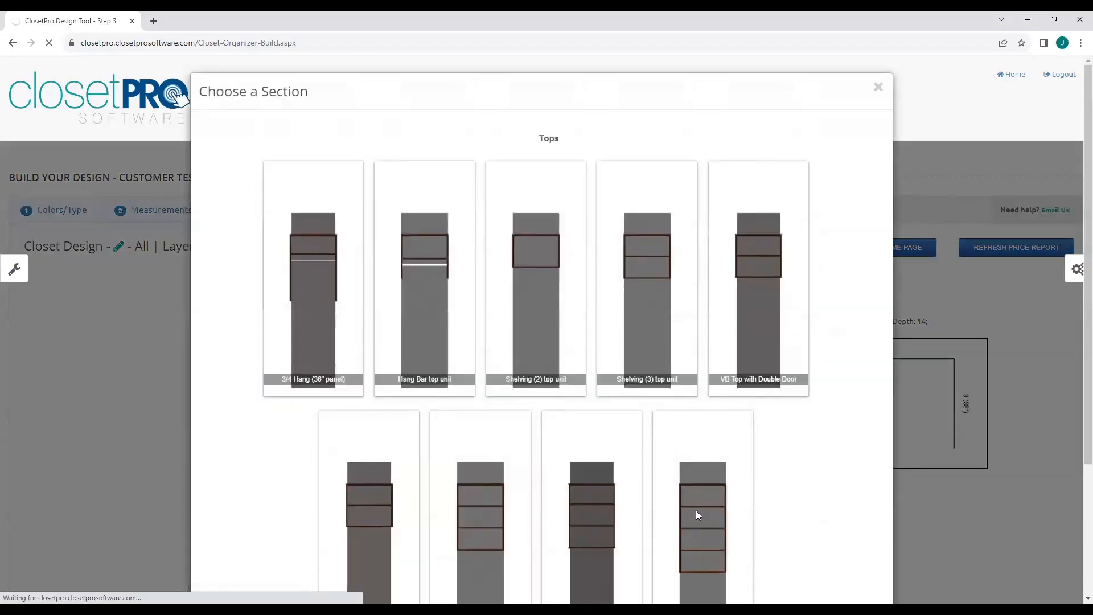
click(470, 554)
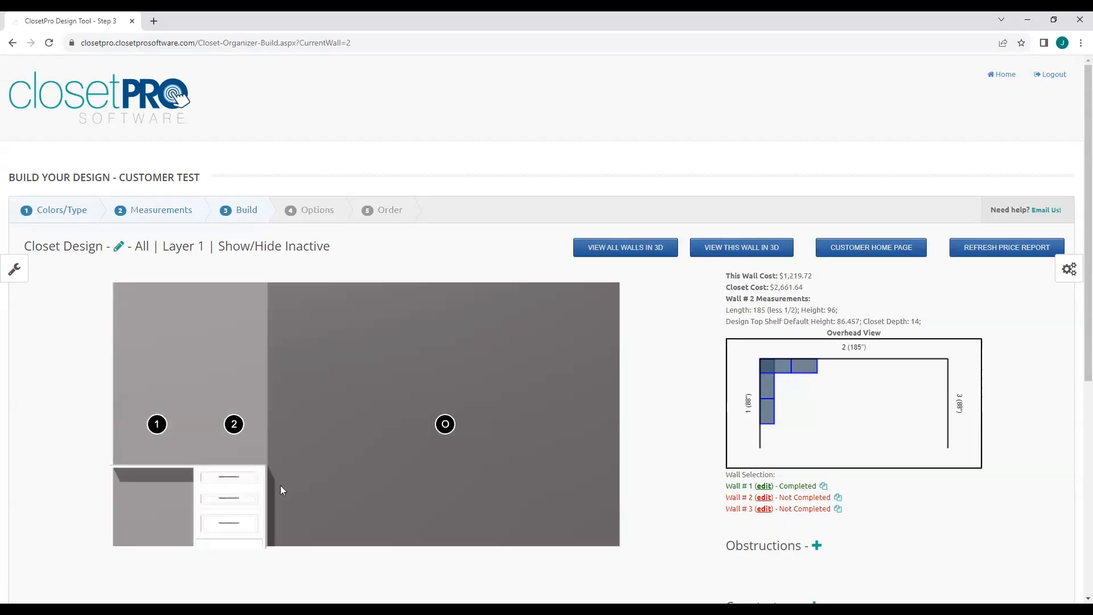
Add a Shelving (3) top unit above both the open base and the drawer base on wall 2.
mouse_move(156, 425)
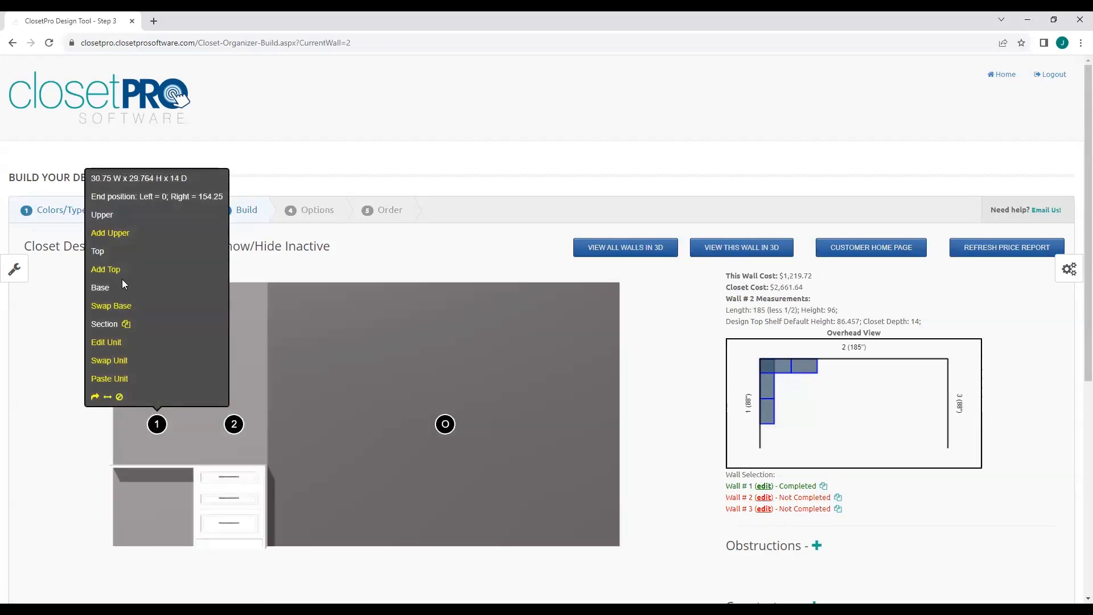
click(110, 269)
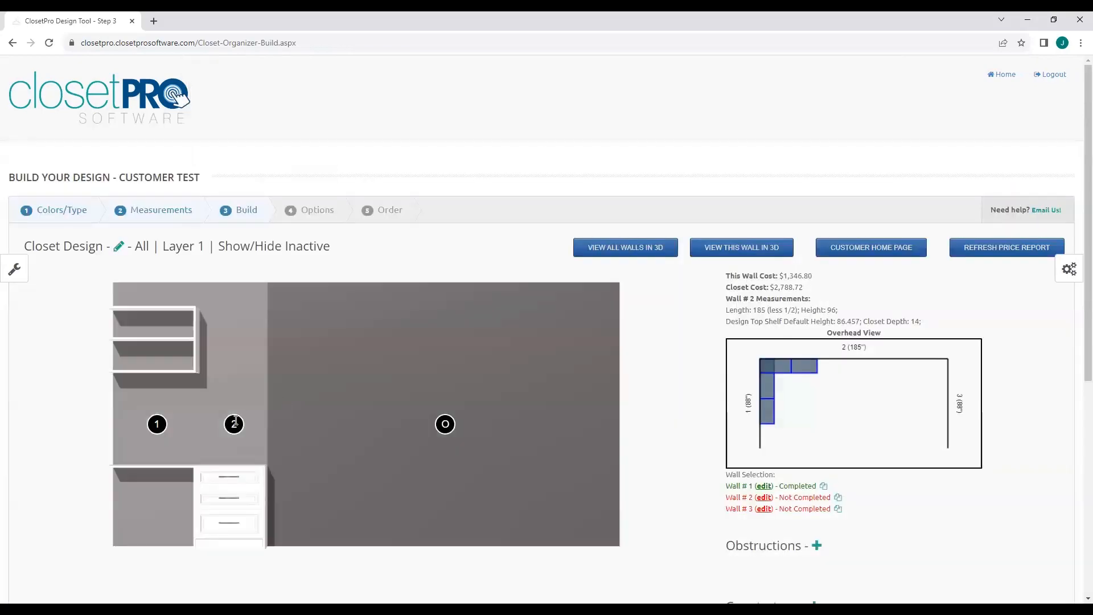
mouse_move(235, 422)
click(183, 274)
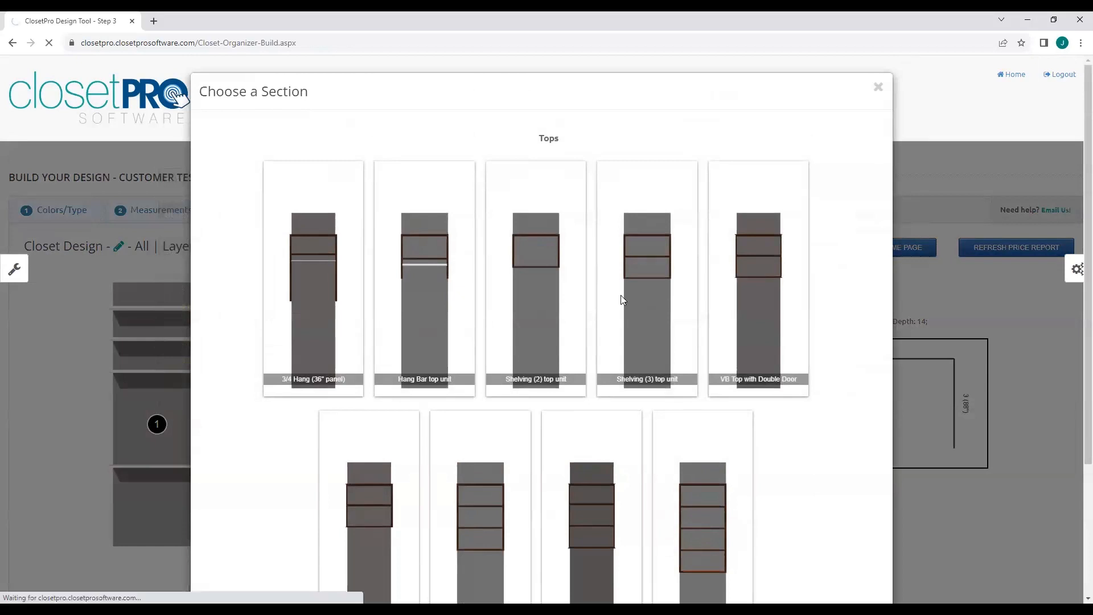
click(621, 299)
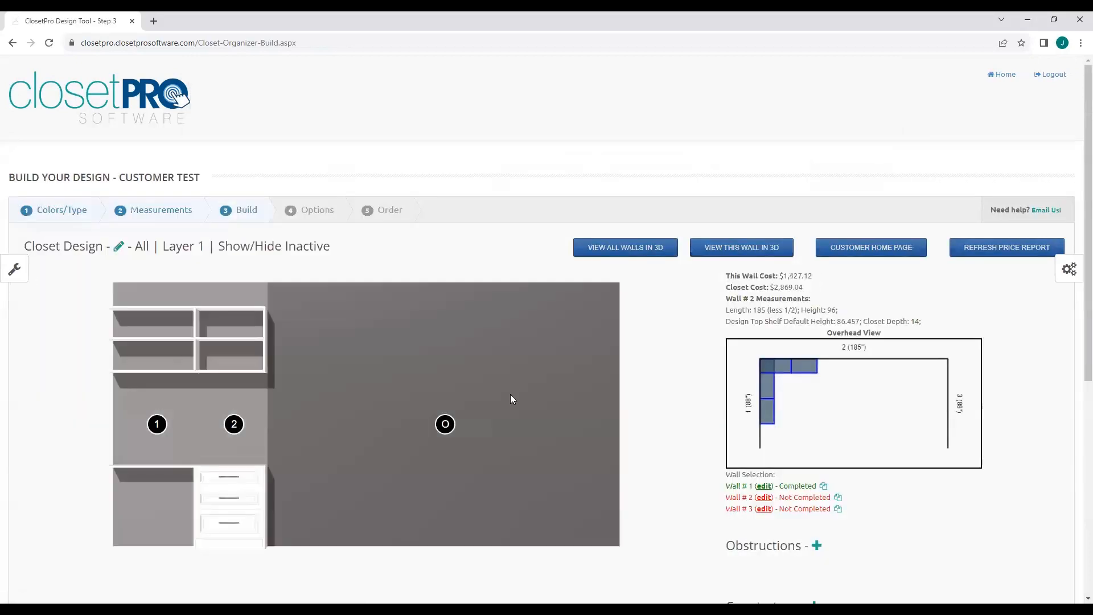
Add a countertop spanning sections 1 and 2 on wall 2.
scroll(464, 378, down, 1)
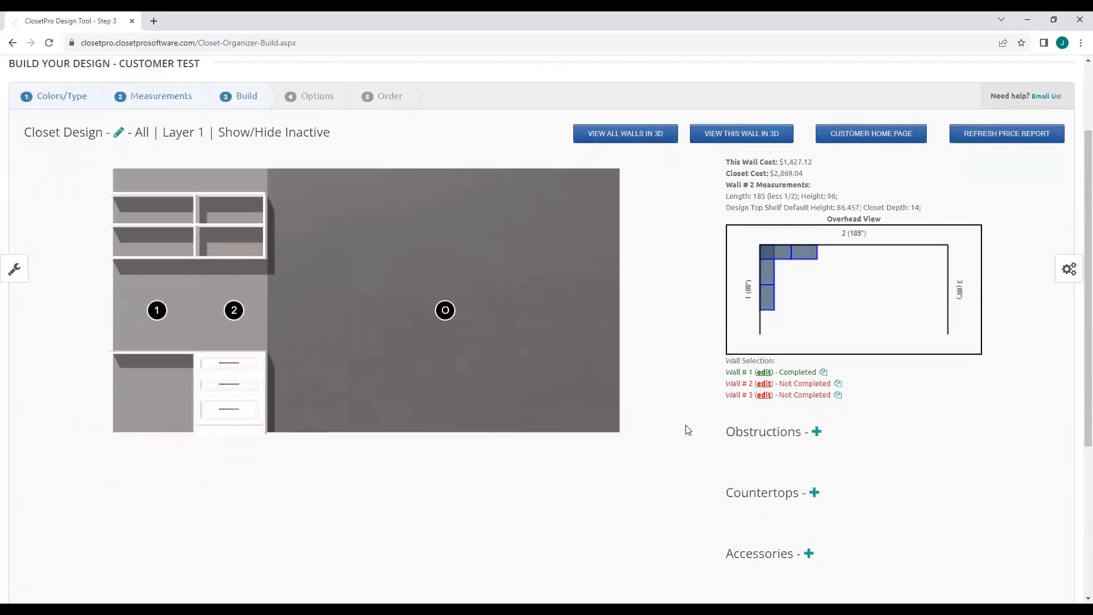
scroll(994, 493, down, 1)
scroll(994, 493, down, 1)
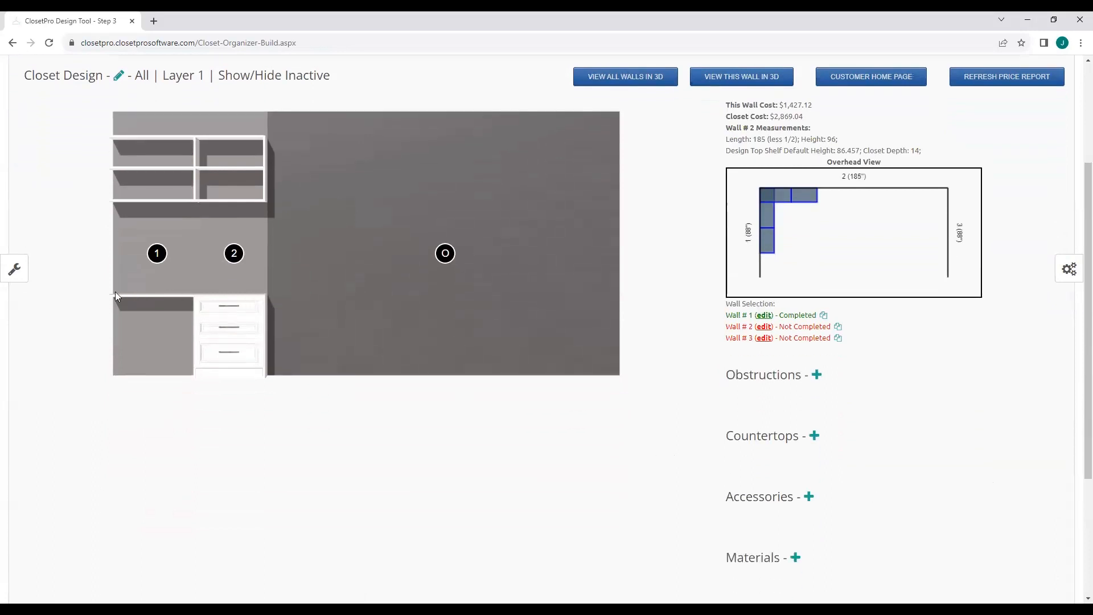
click(815, 437)
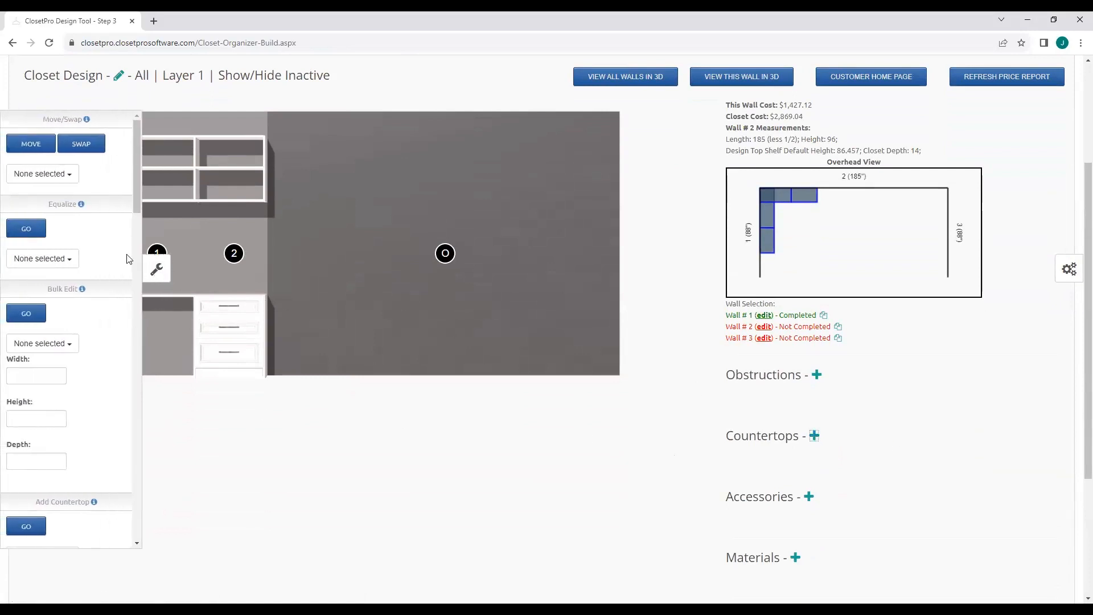
scroll(112, 367, down, 3)
click(54, 385)
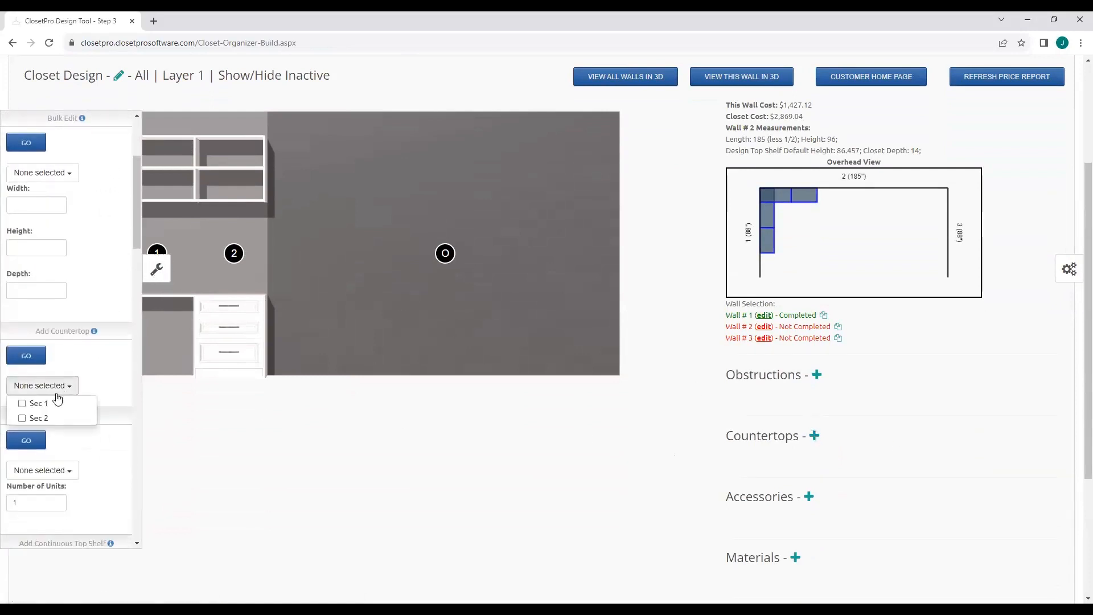
click(39, 403)
click(39, 419)
click(33, 358)
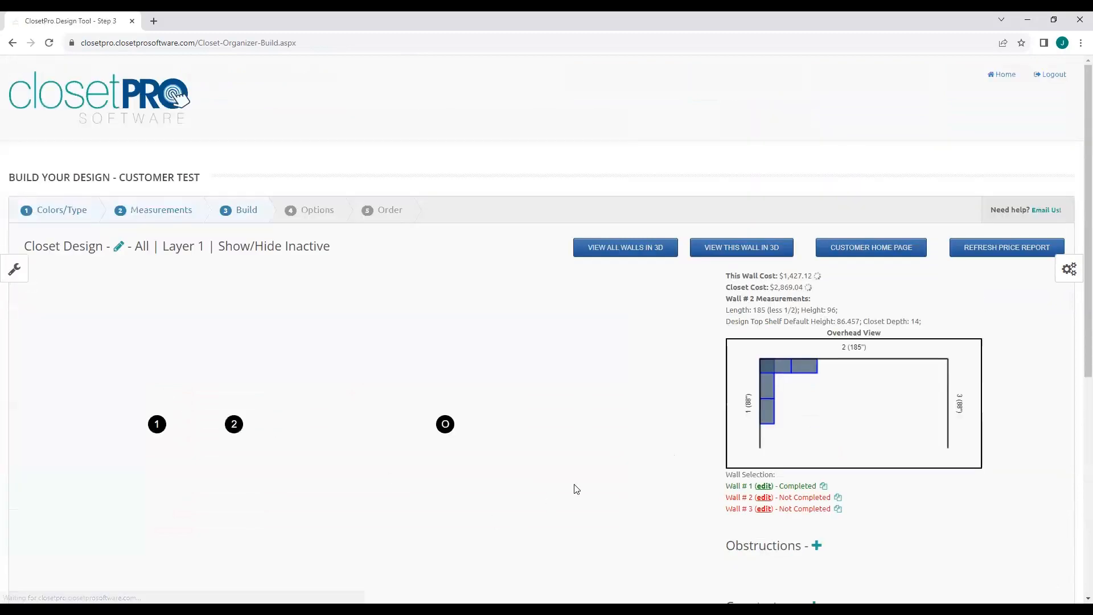
Change wall 2's countertop material to Butcher Block and submit the change.
scroll(666, 421, down, 3)
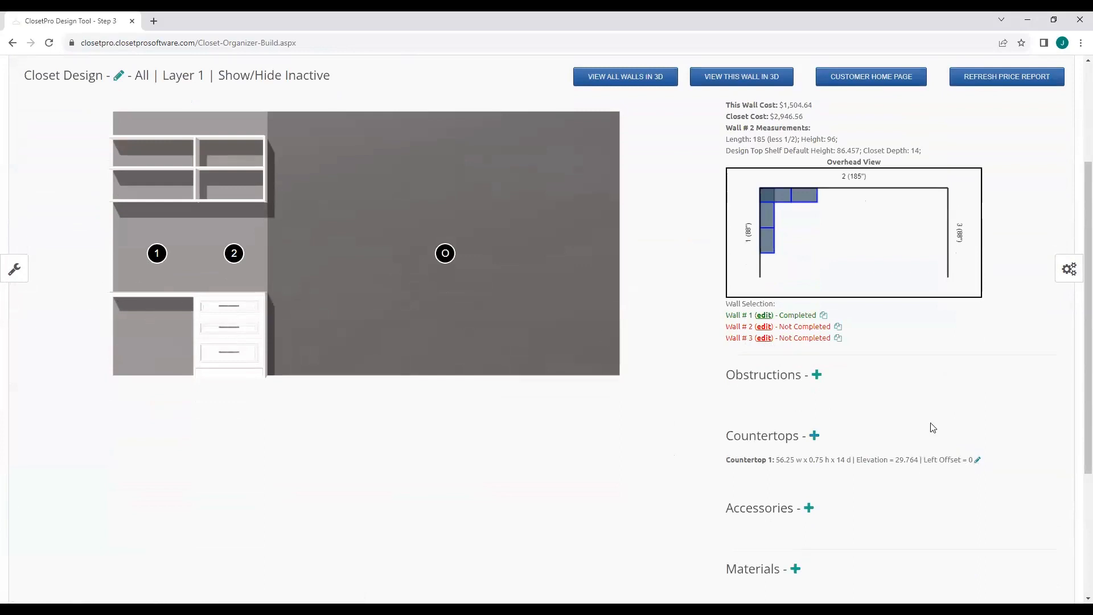
click(978, 461)
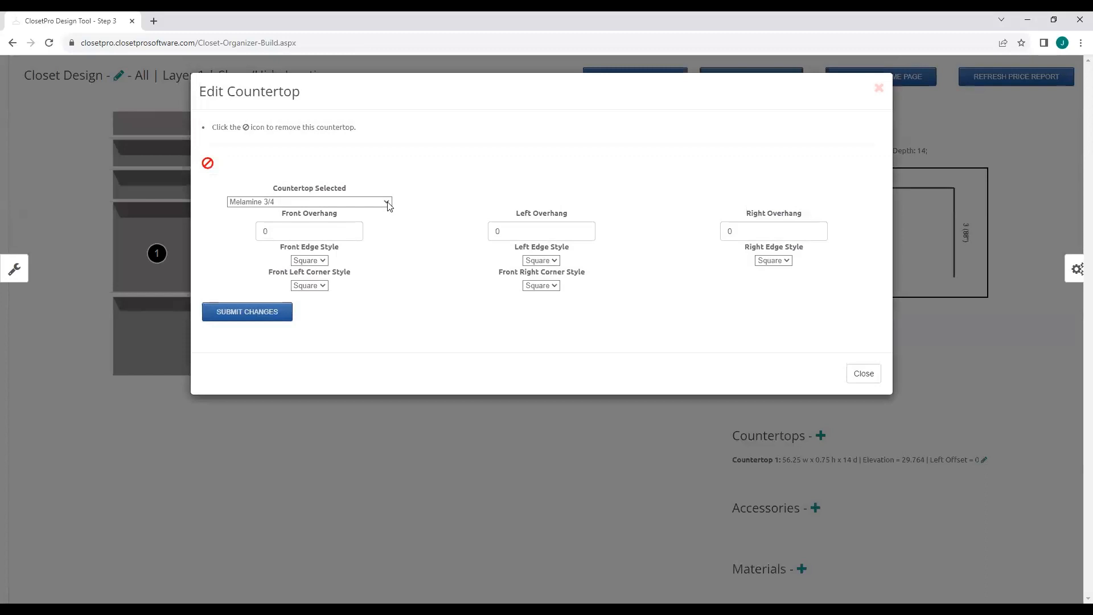
click(387, 203)
click(264, 251)
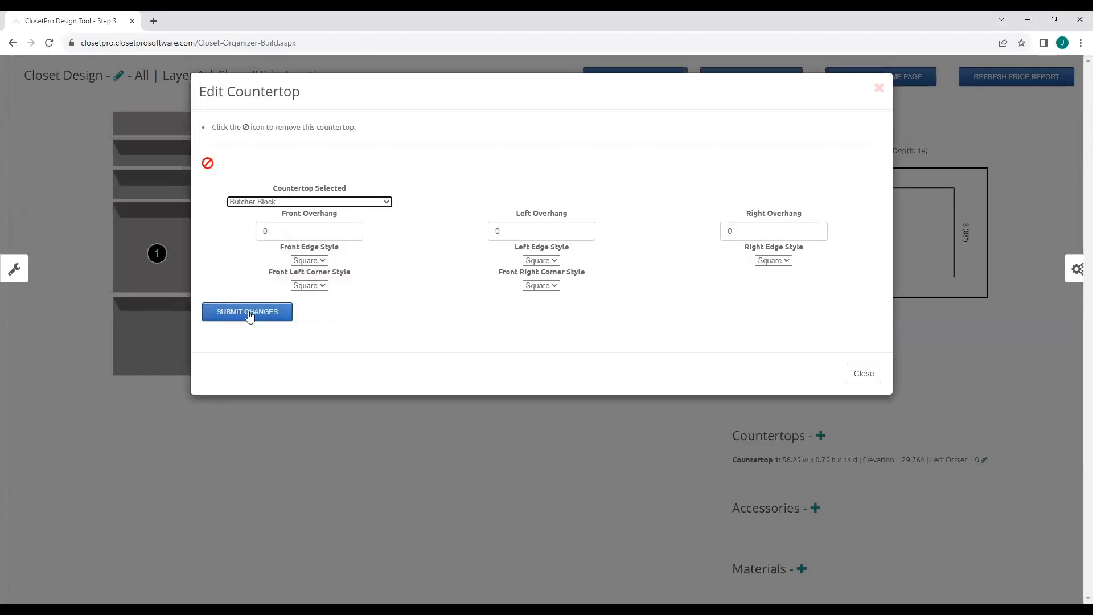
click(247, 311)
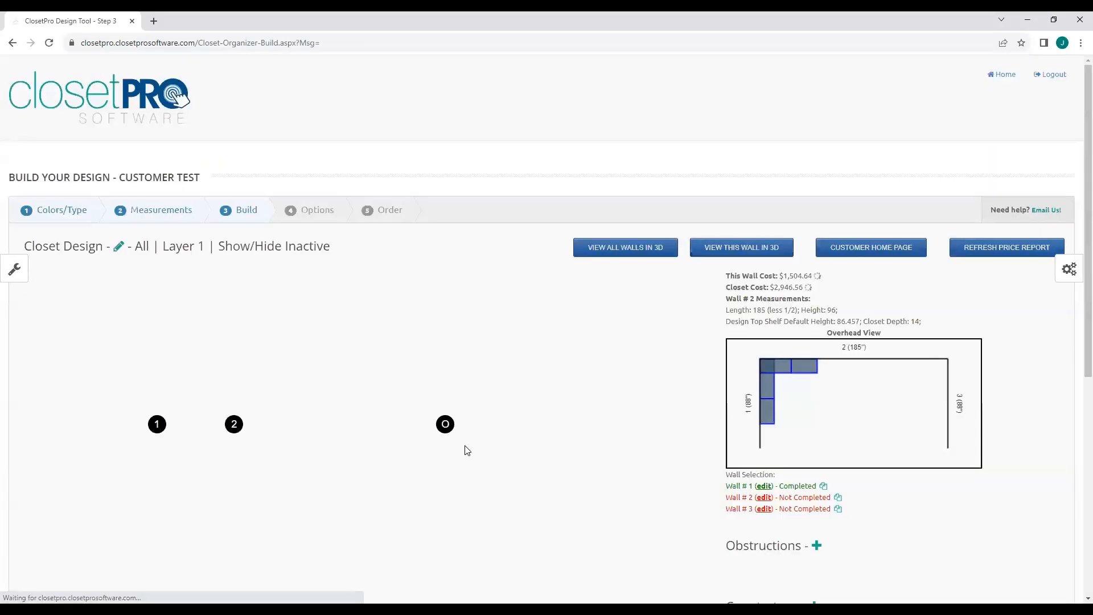
Switch to wall 1 and add a countertop spanning sections 2 and 3.
scroll(612, 494, down, 1)
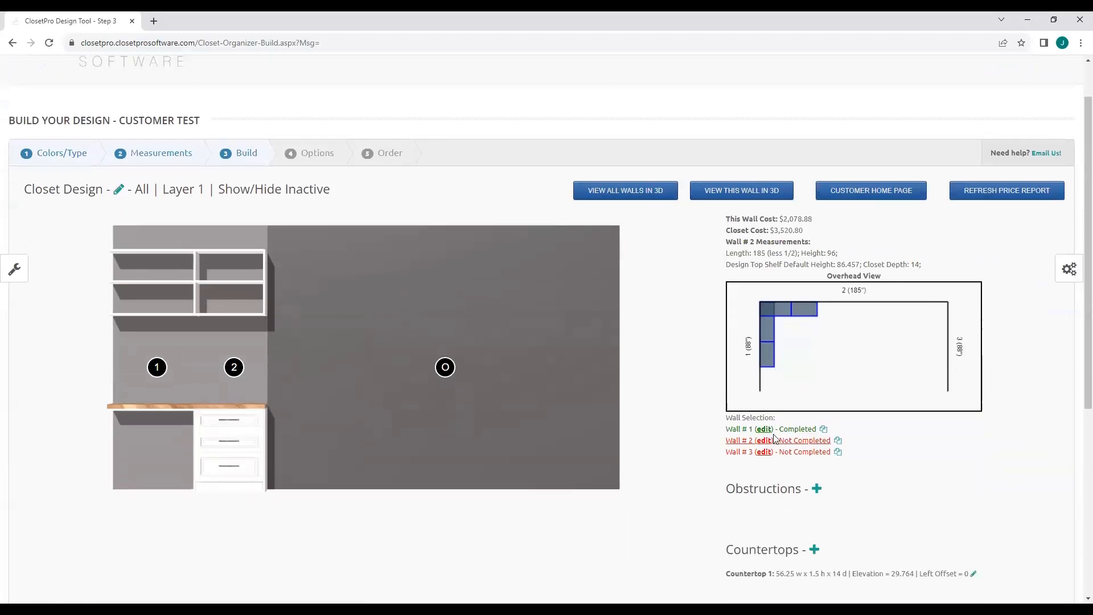
click(771, 430)
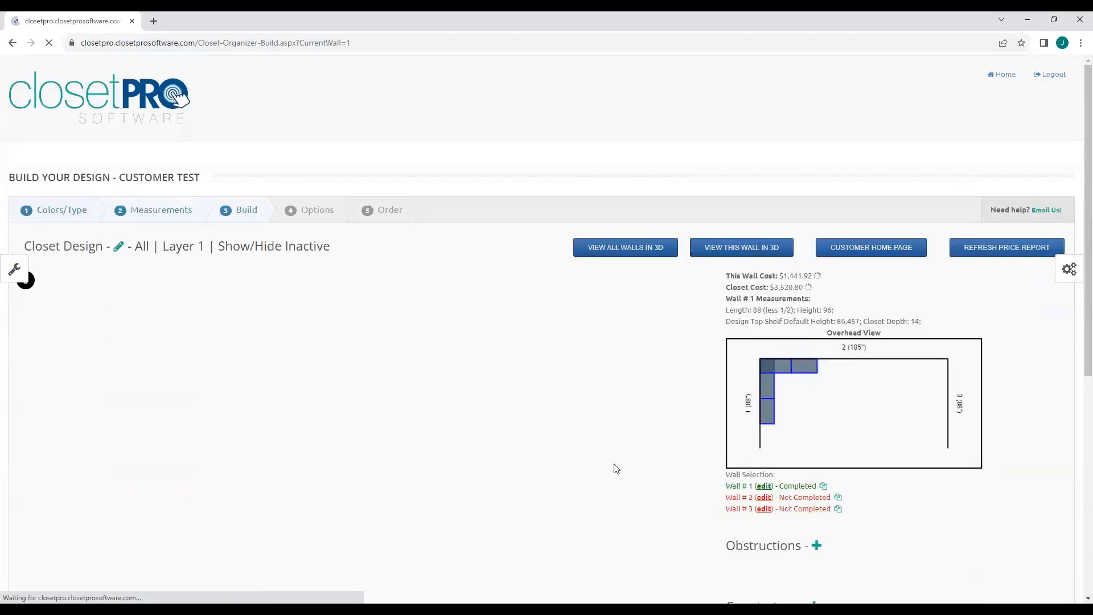
scroll(987, 498, down, 3)
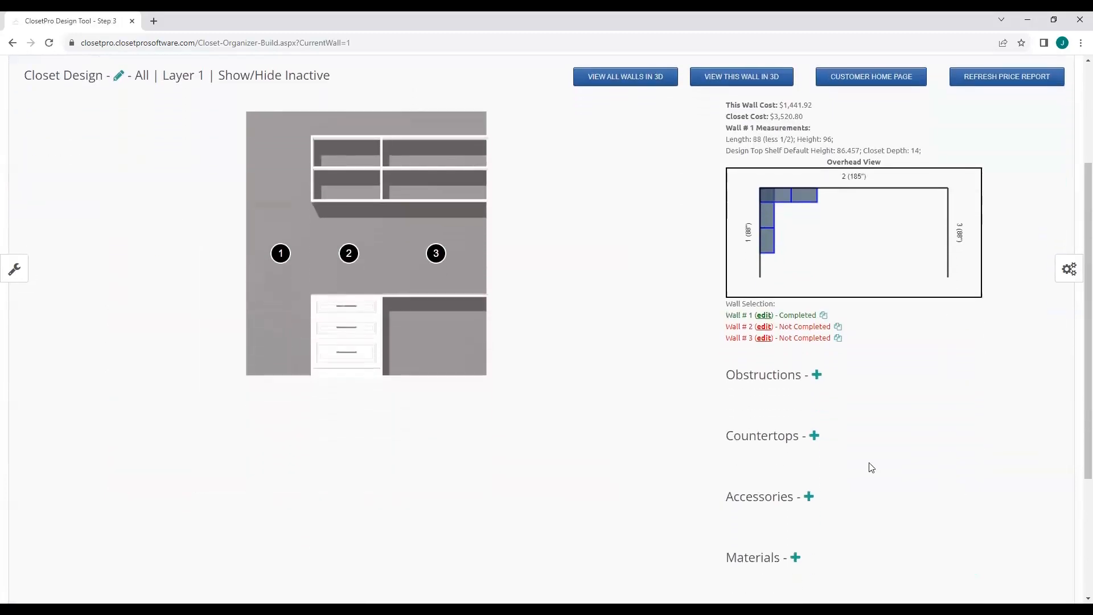
click(15, 269)
scroll(114, 375, down, 3)
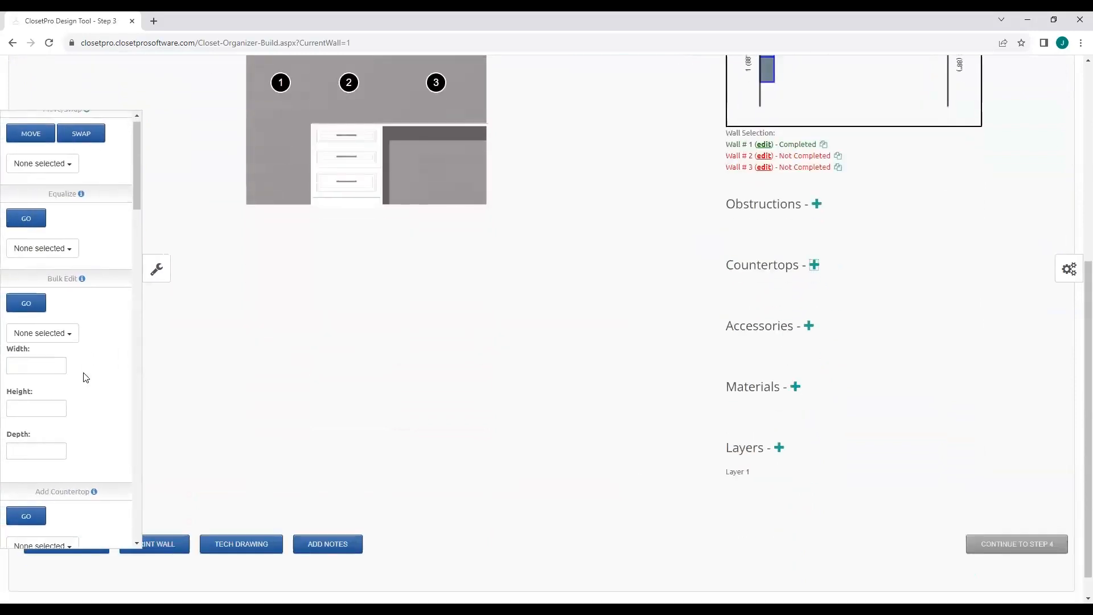
scroll(73, 420, down, 2)
click(66, 444)
click(39, 460)
click(39, 475)
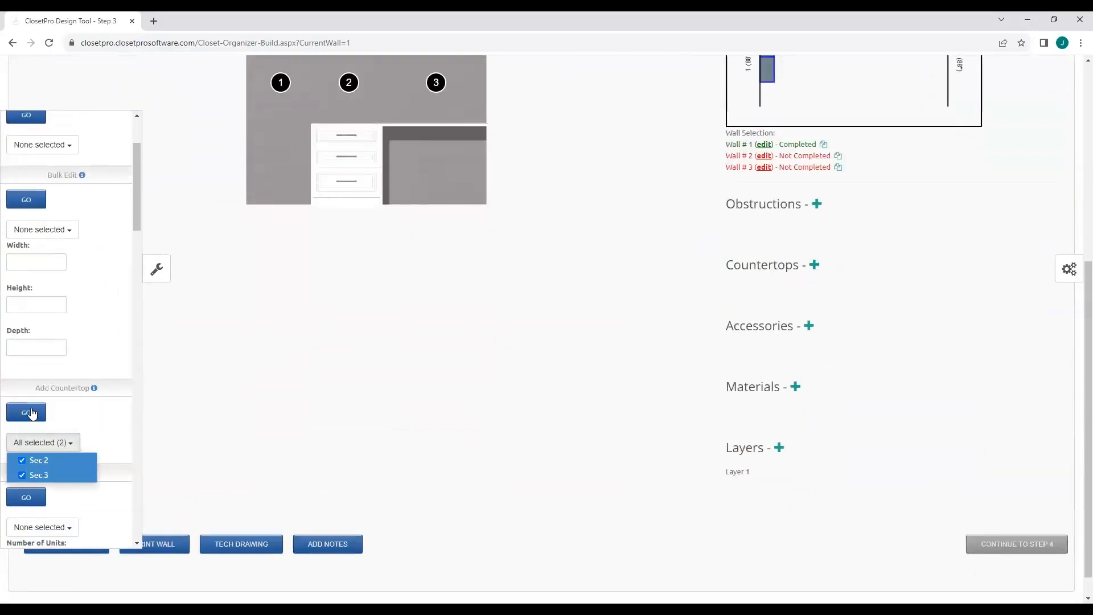
click(26, 412)
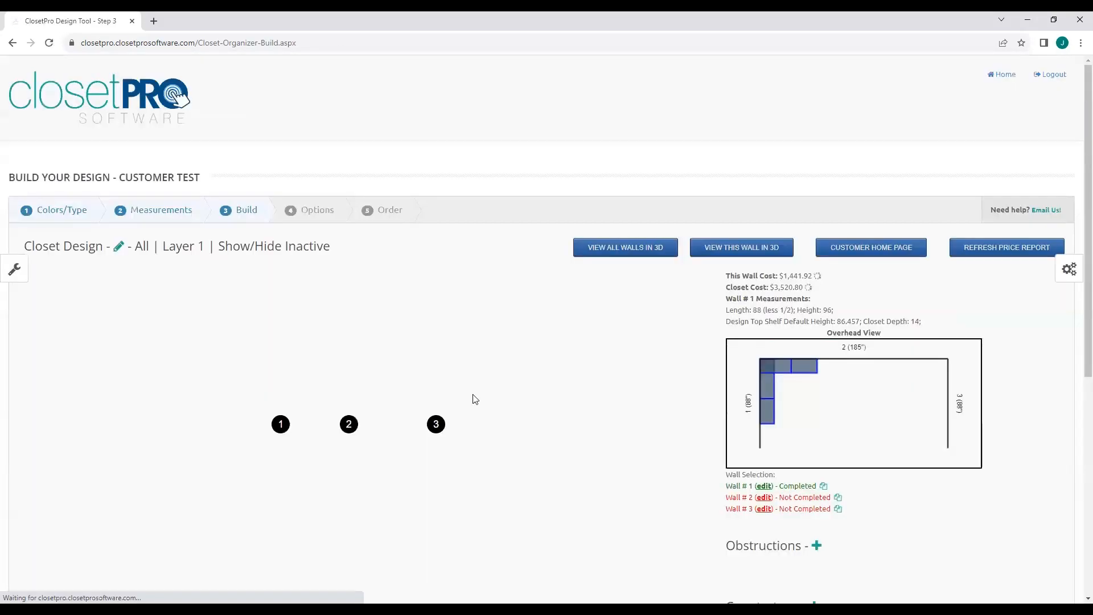
Change wall 1's countertop material to Butcher Block and submit the change.
scroll(697, 462, down, 2)
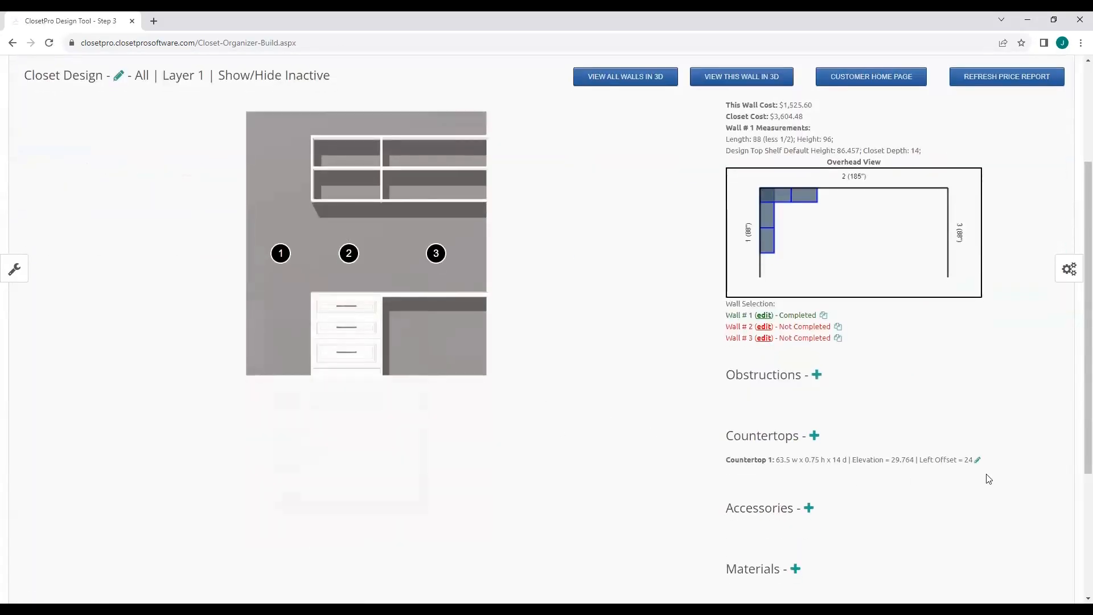
click(978, 460)
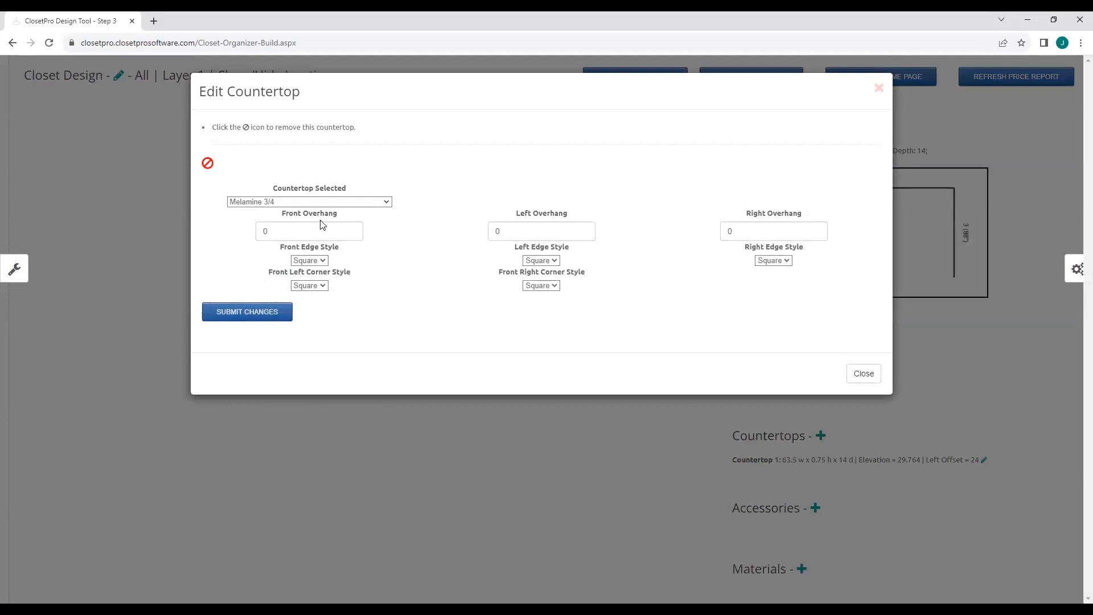
click(381, 202)
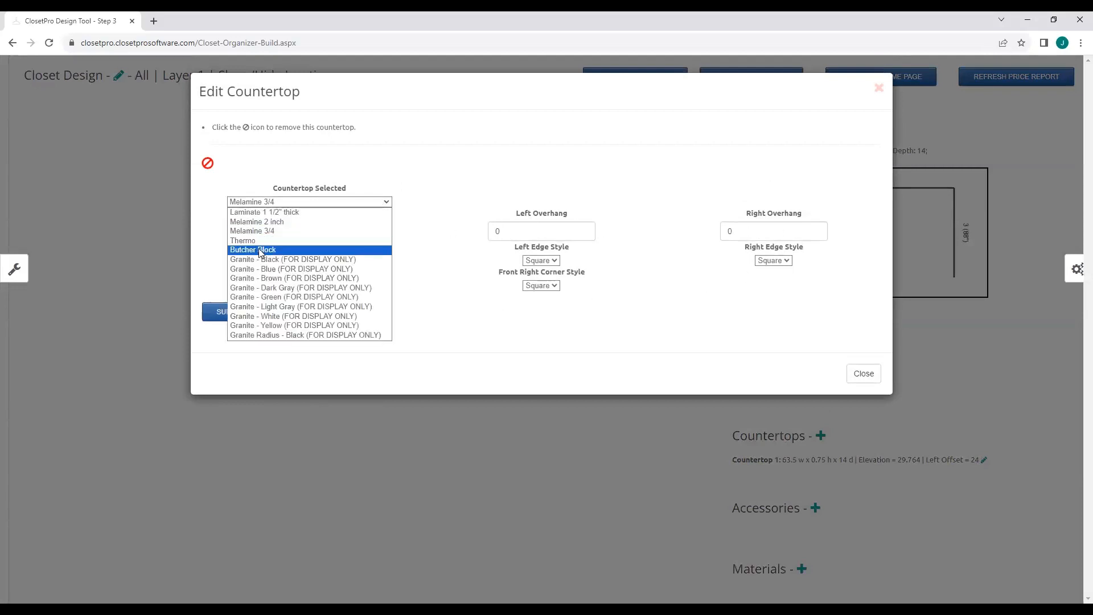
click(259, 250)
click(245, 314)
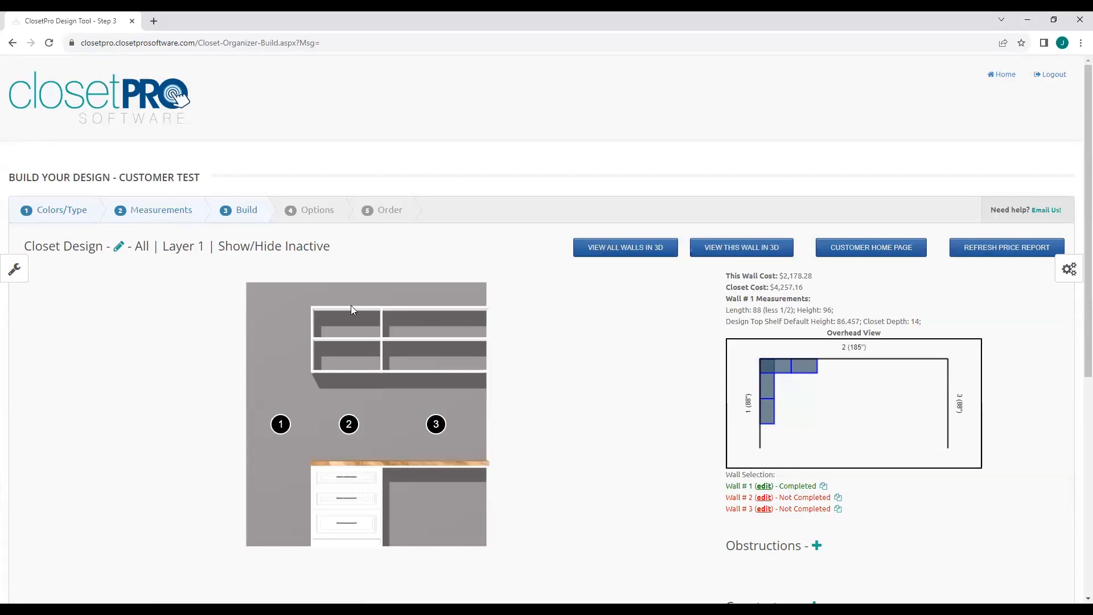
Customize the top unit of wall 1's section 2 with a single top-hinged door and submit the unit.
click(349, 424)
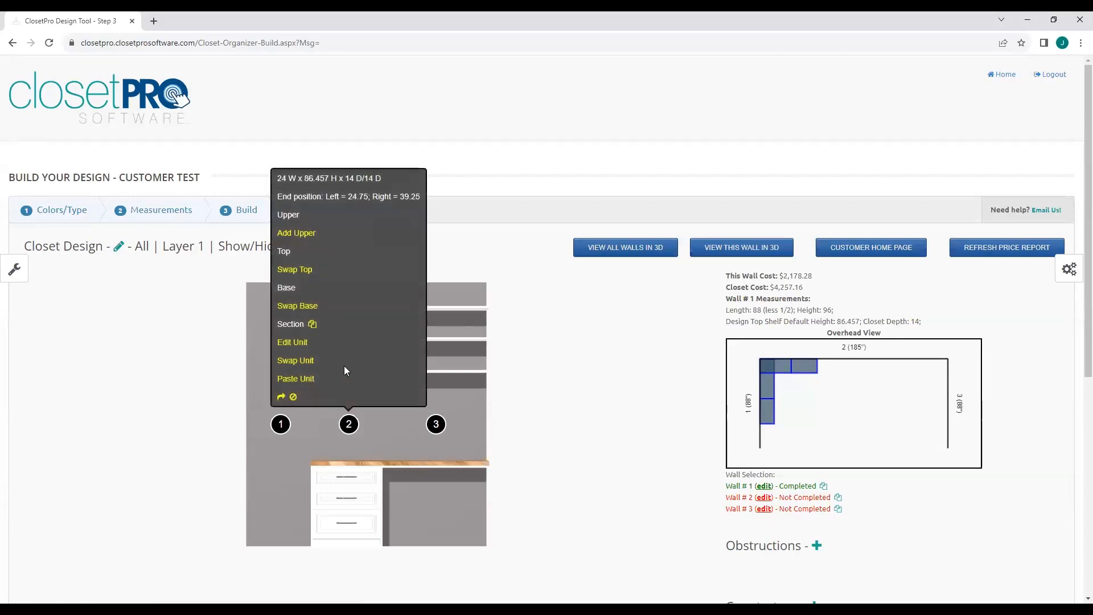
click(481, 360)
click(349, 424)
click(296, 344)
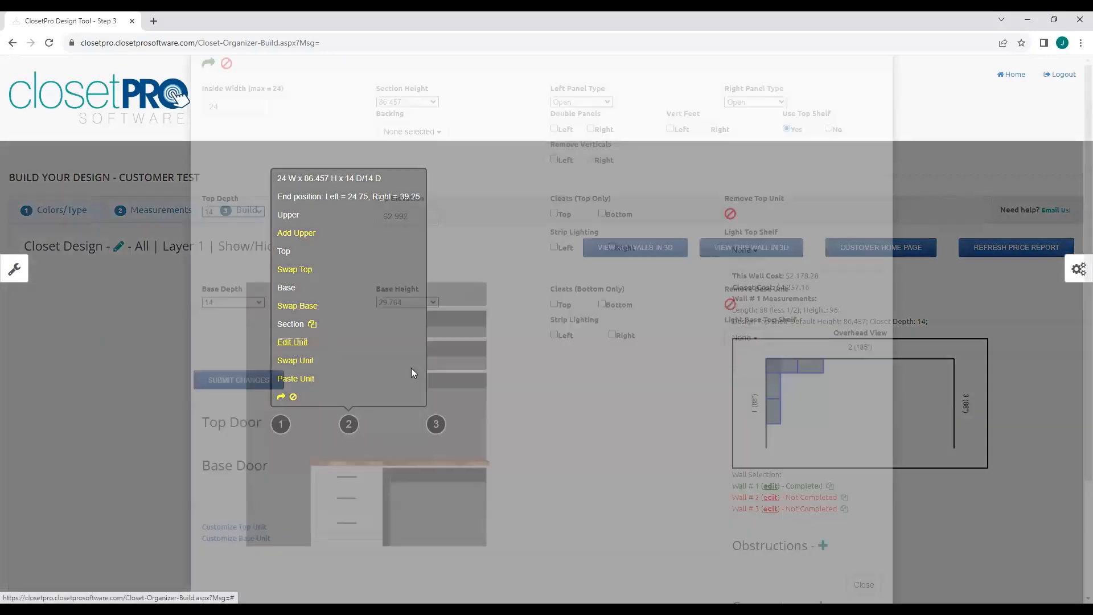
click(239, 508)
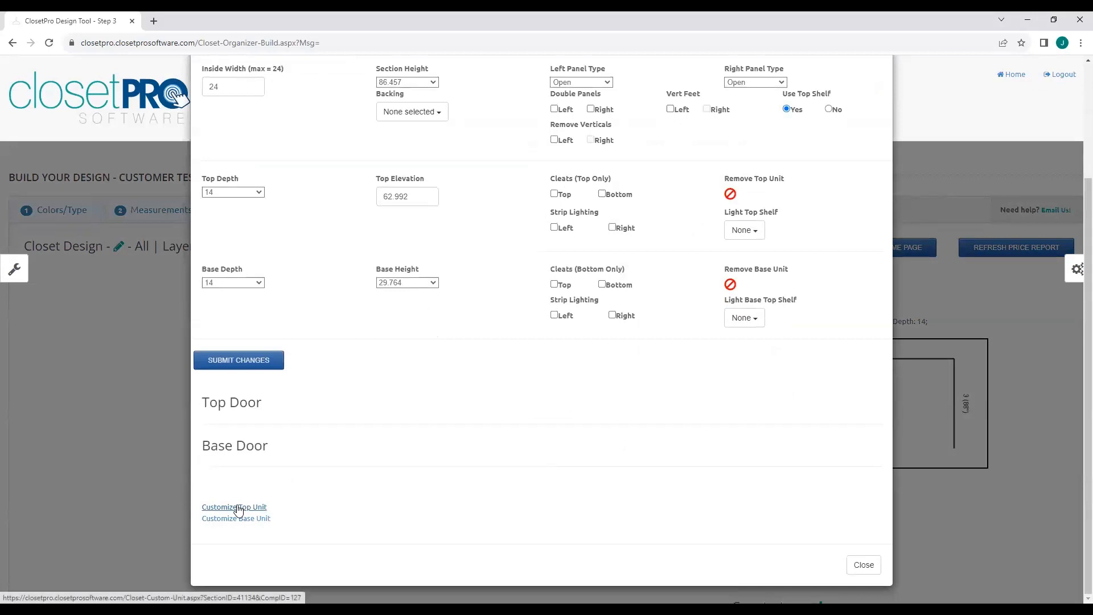
click(377, 238)
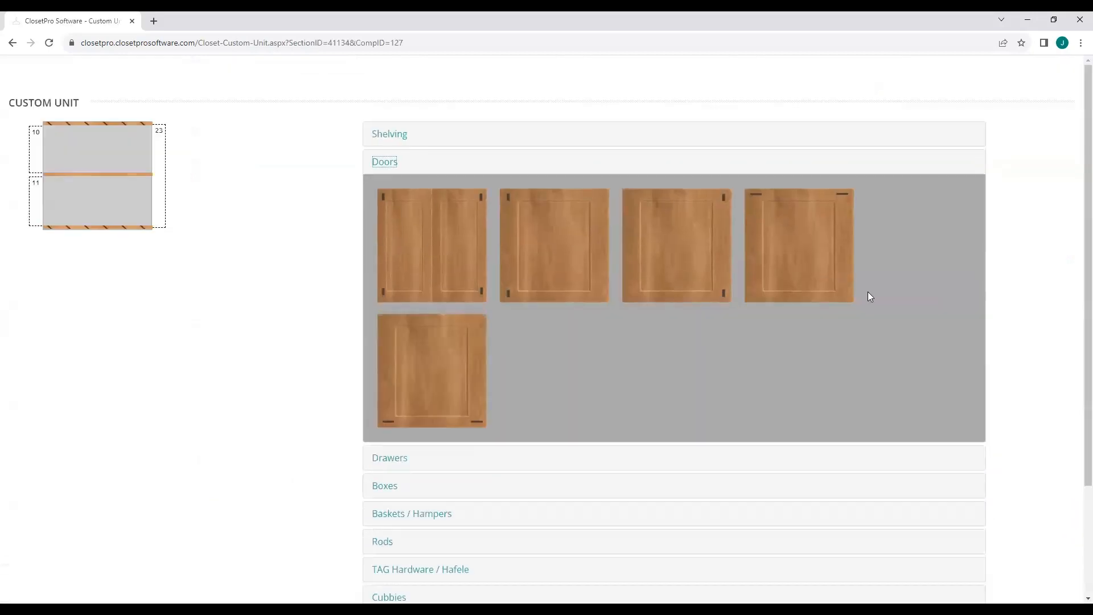
drag(822, 251, 149, 175)
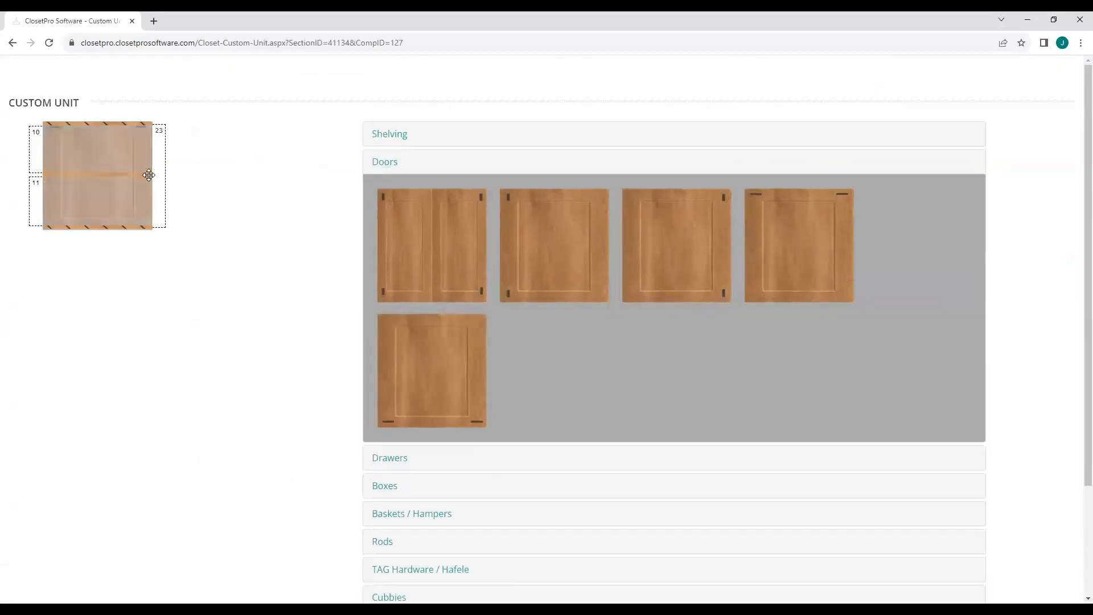
scroll(287, 419, down, 2)
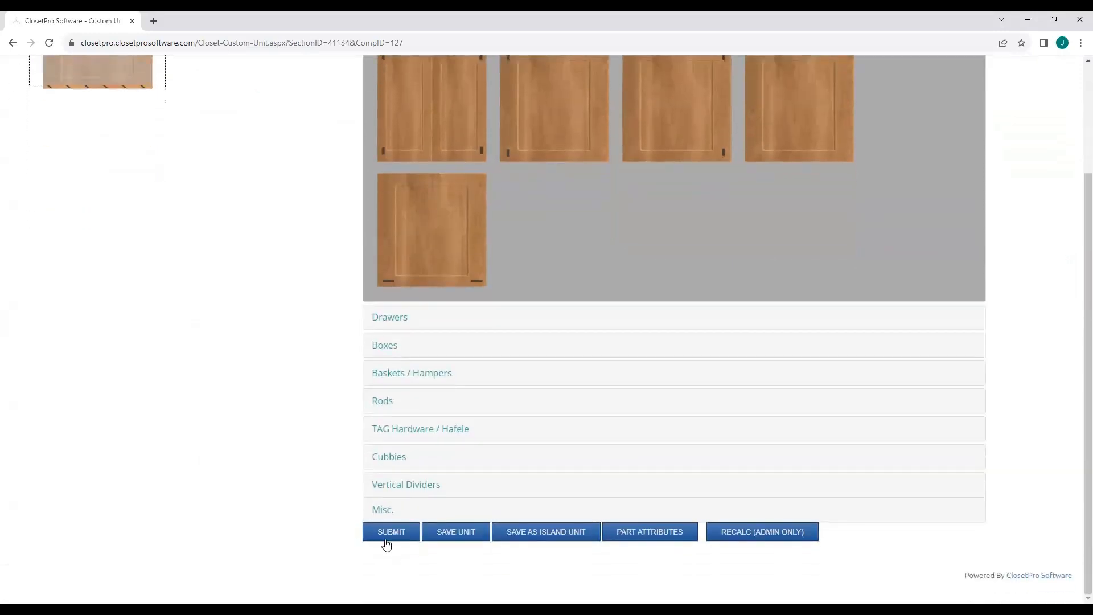
click(385, 536)
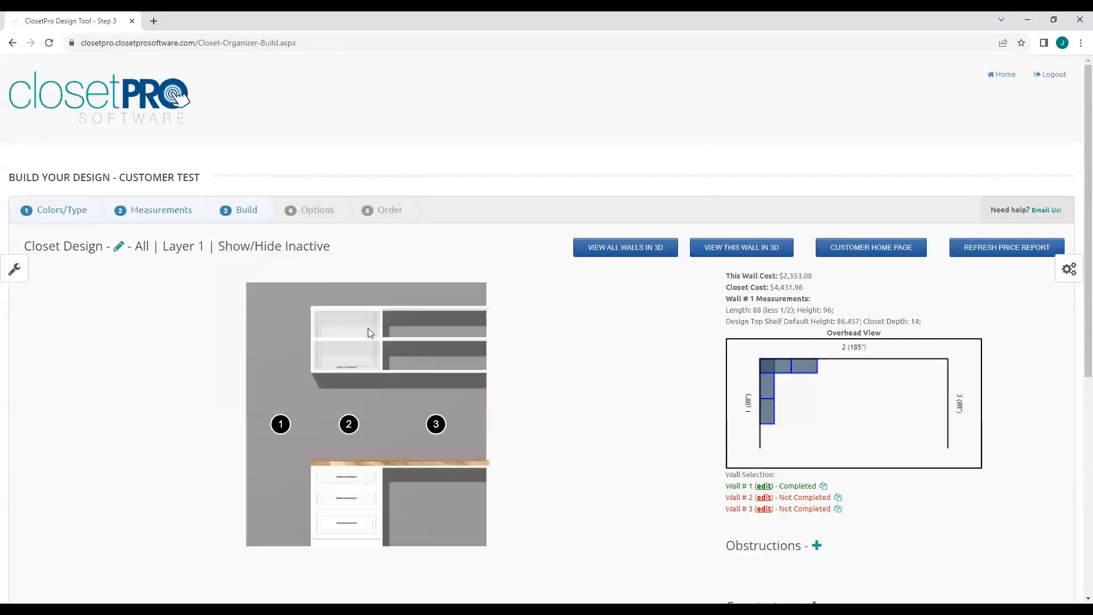
Change the door insert of wall 1's section 2 top door to Clear Glass and update the doors.
mouse_move(368, 333)
click(293, 342)
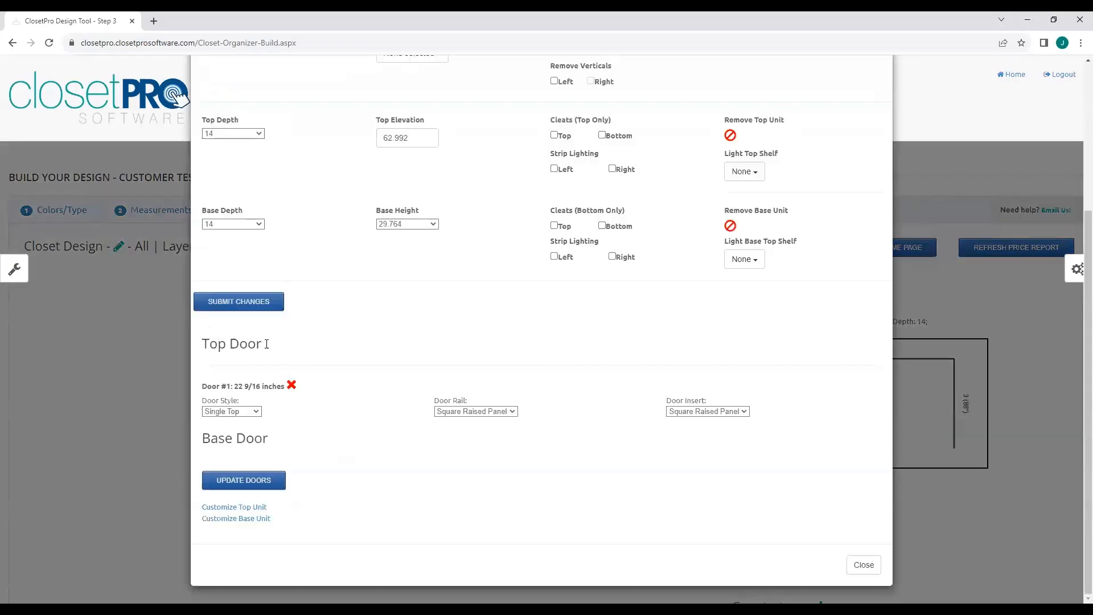
click(742, 412)
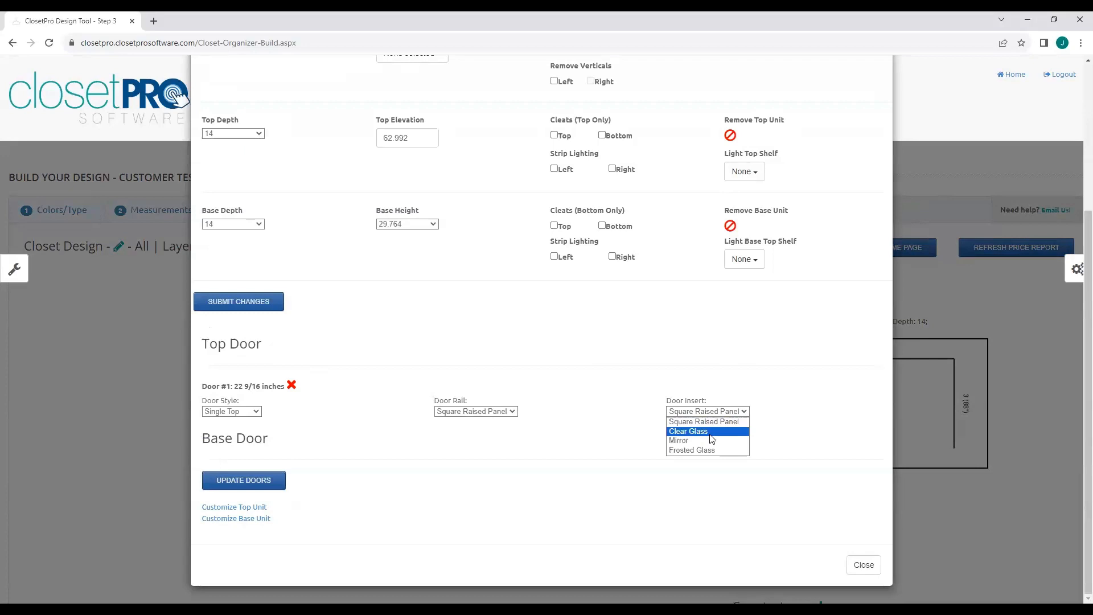
click(711, 438)
click(235, 482)
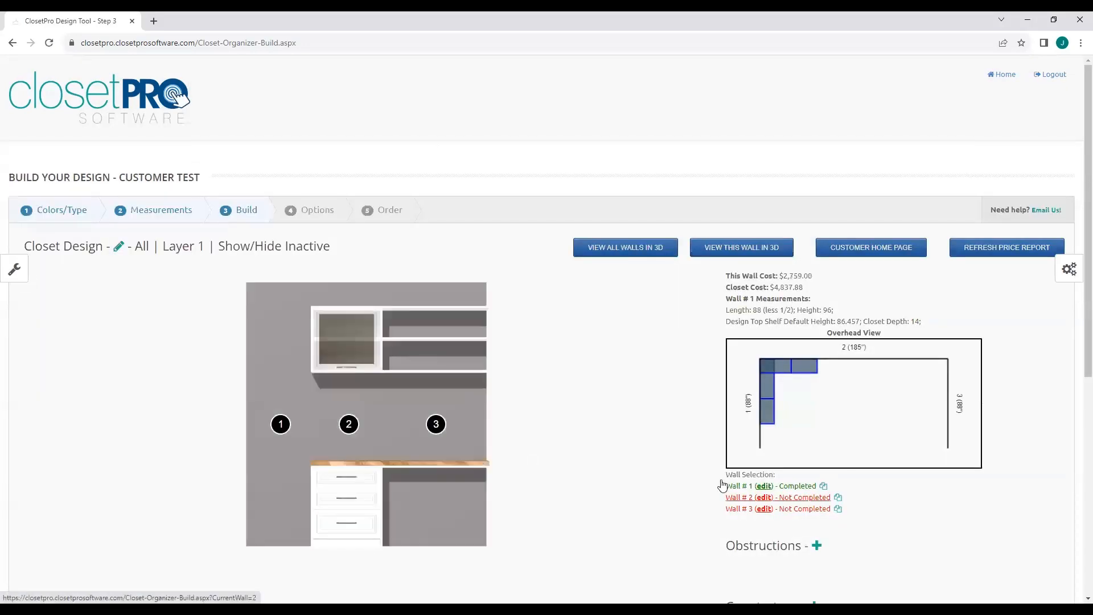
Switch to wall 2, add a single top-hinged door to section 2's top unit, and submit the unit.
click(735, 497)
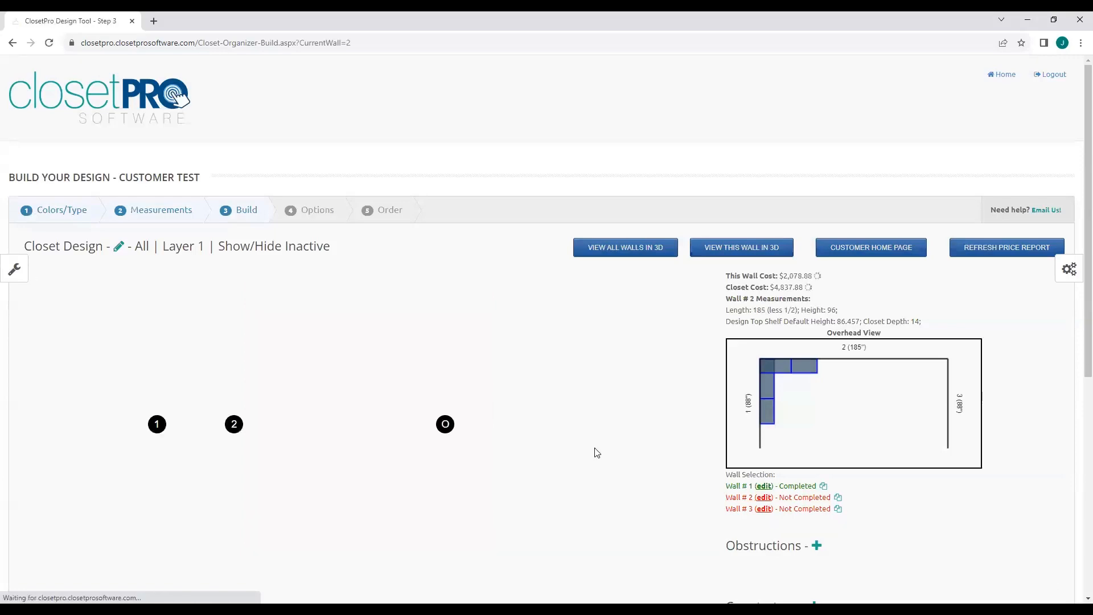
click(238, 427)
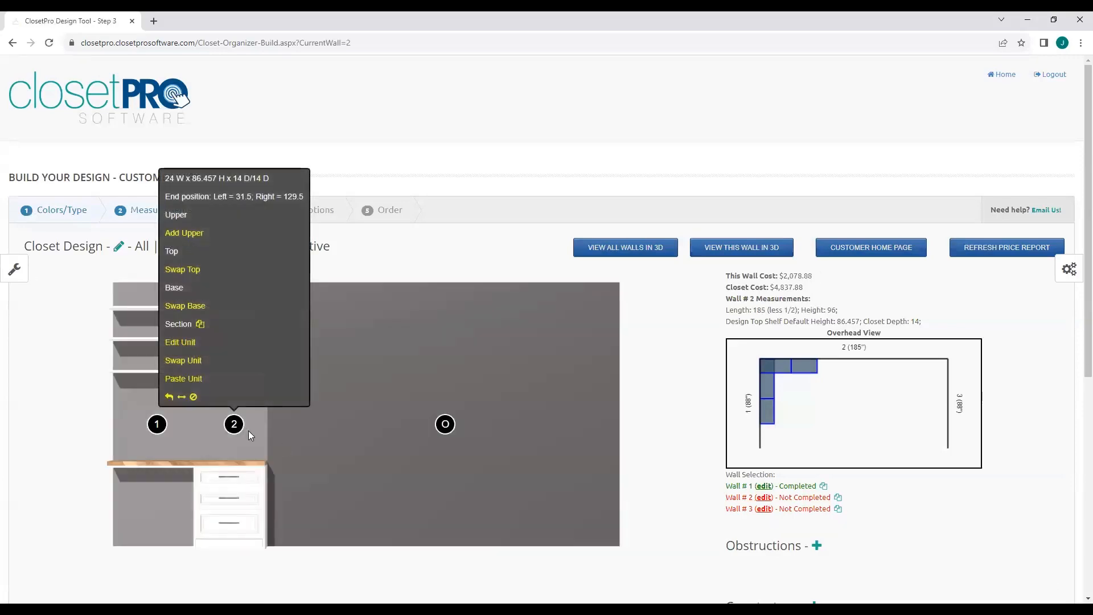
click(179, 342)
scroll(349, 386, down, 5)
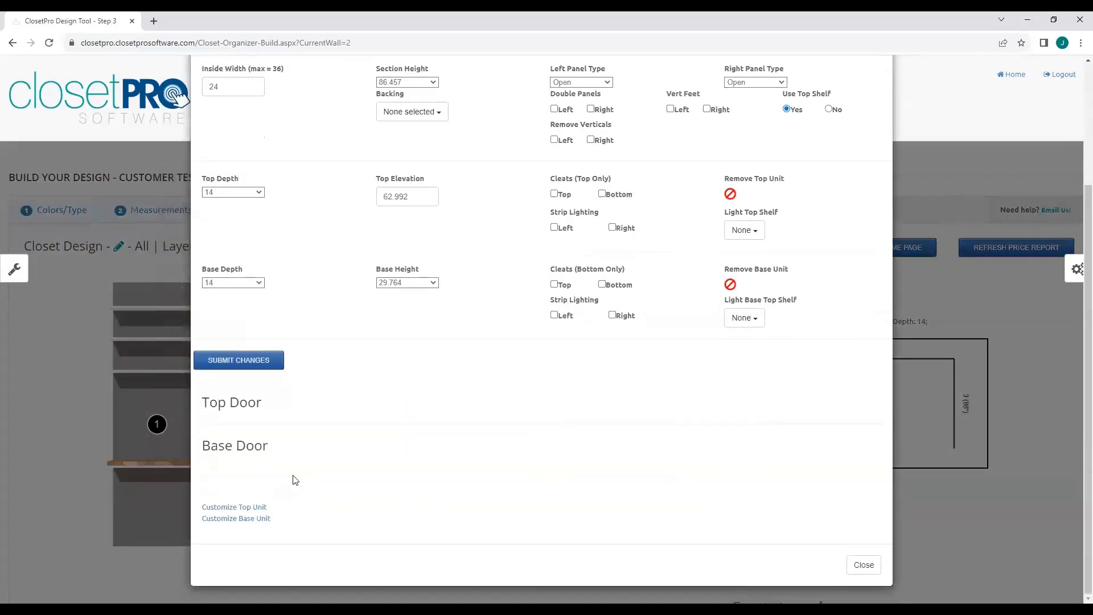
click(248, 509)
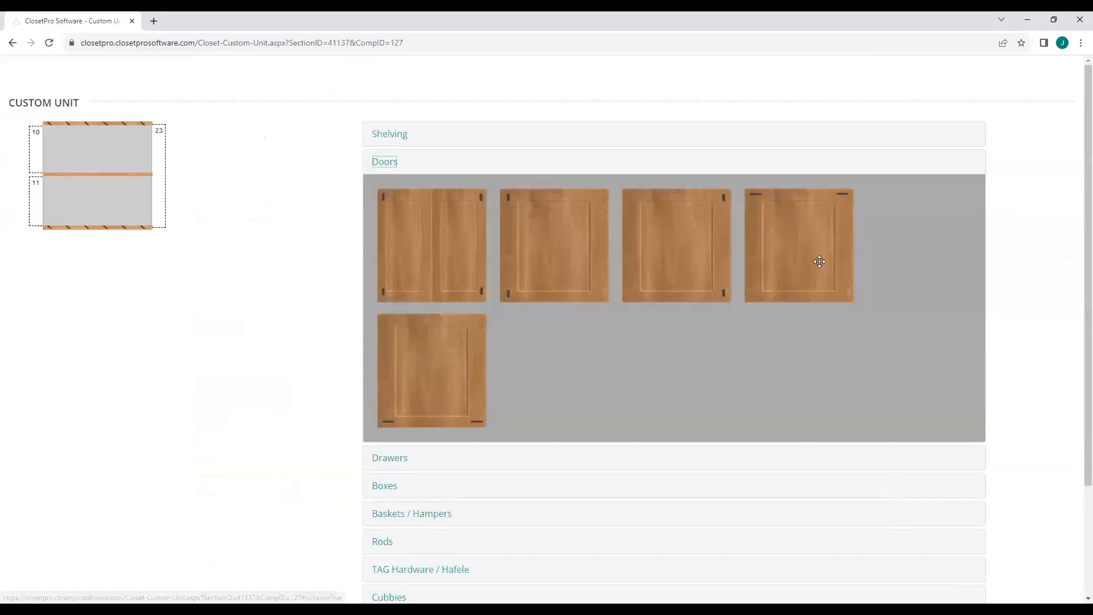
drag(820, 261, 145, 223)
scroll(276, 463, down, 3)
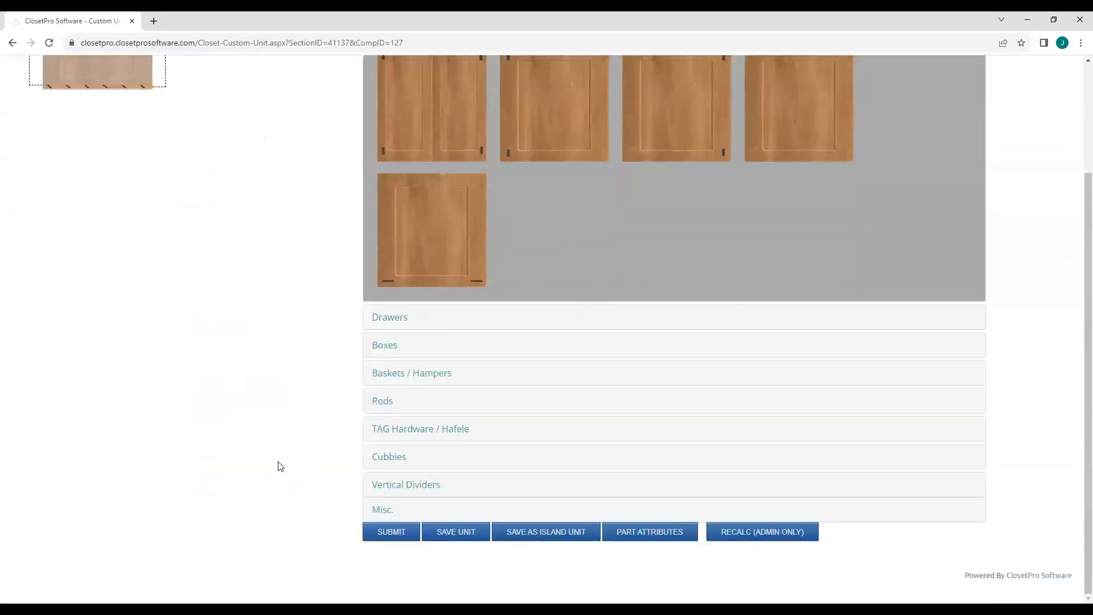
click(391, 537)
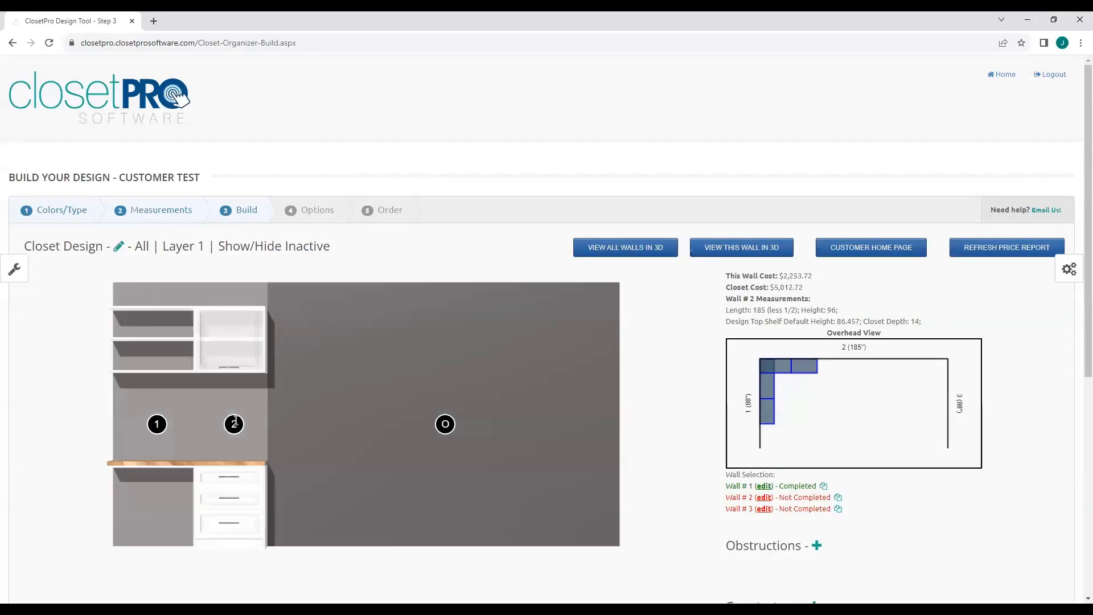
Set the door insert of wall 2's section 2 top door to Clear Glass and update the doors.
click(234, 423)
click(195, 347)
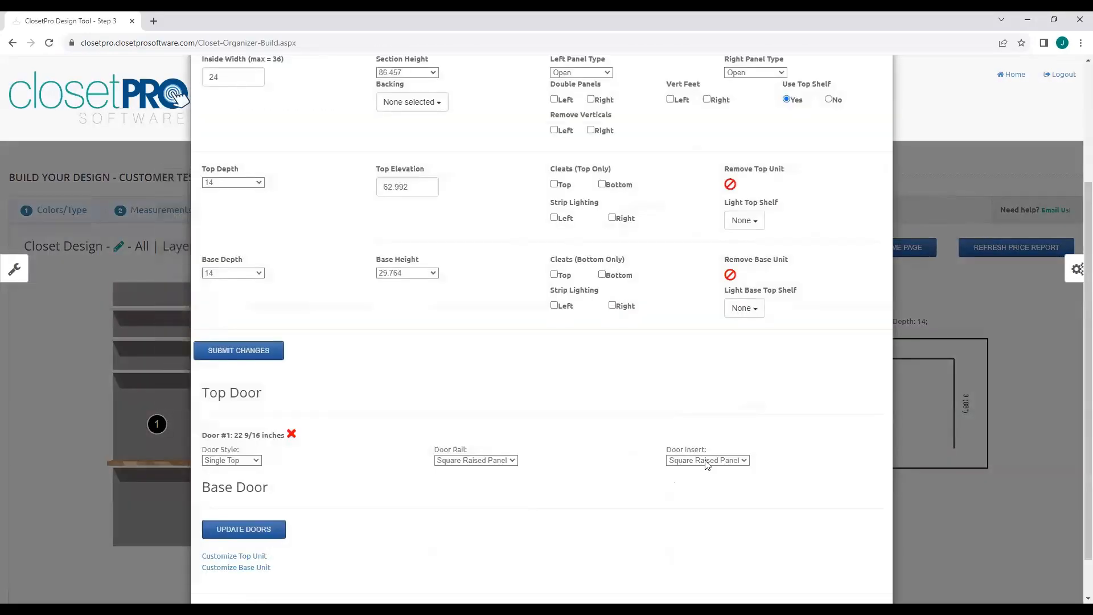
click(706, 462)
click(692, 481)
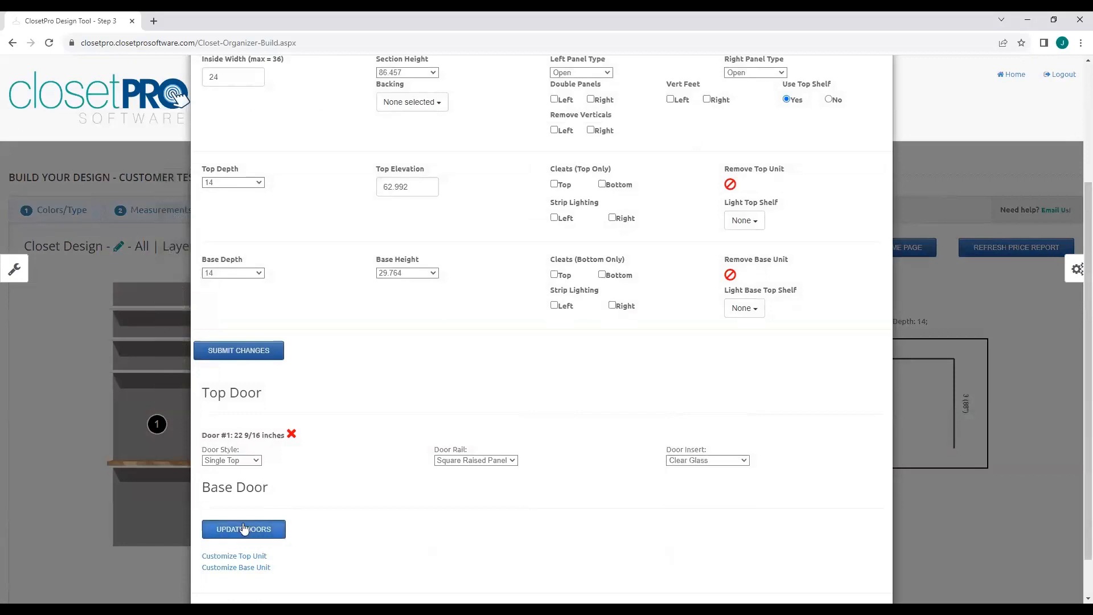
click(244, 528)
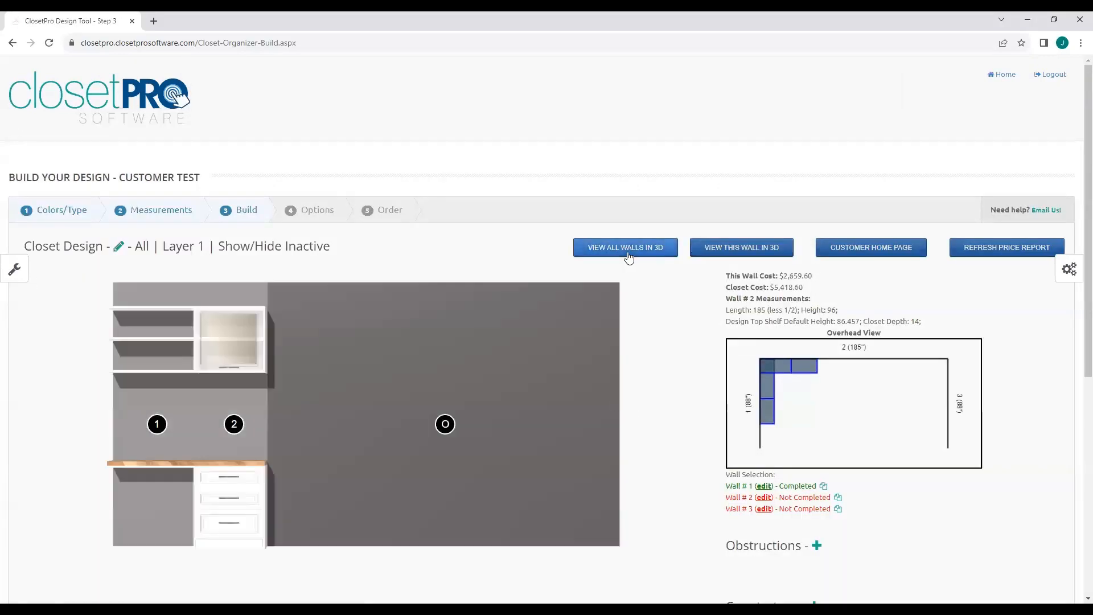
View all walls in 3D and examine the corner countertops and the drawer bases below them.
click(629, 254)
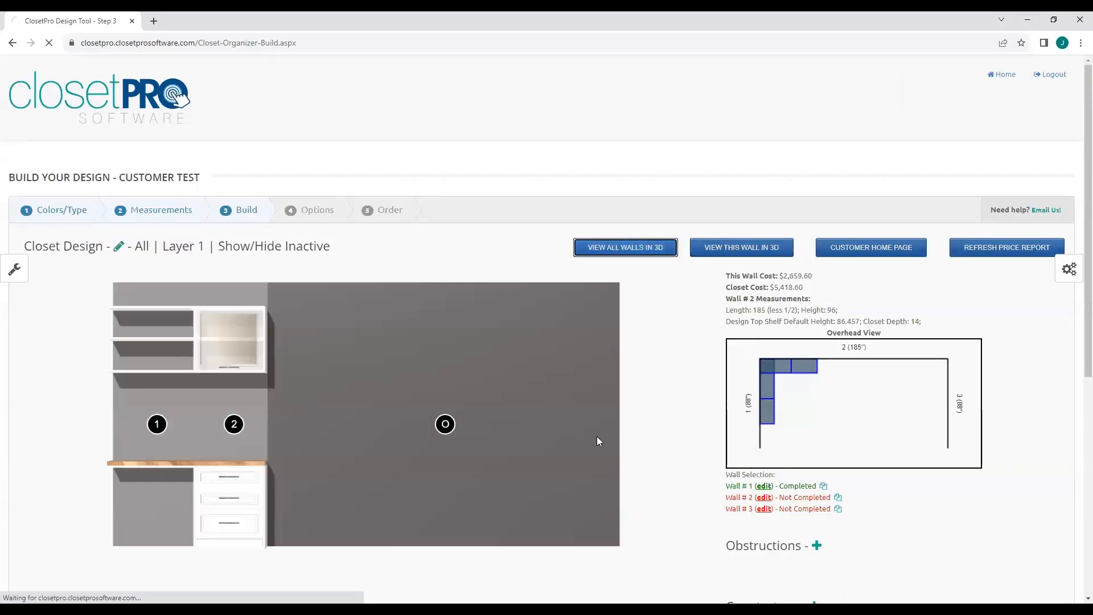
key(w)
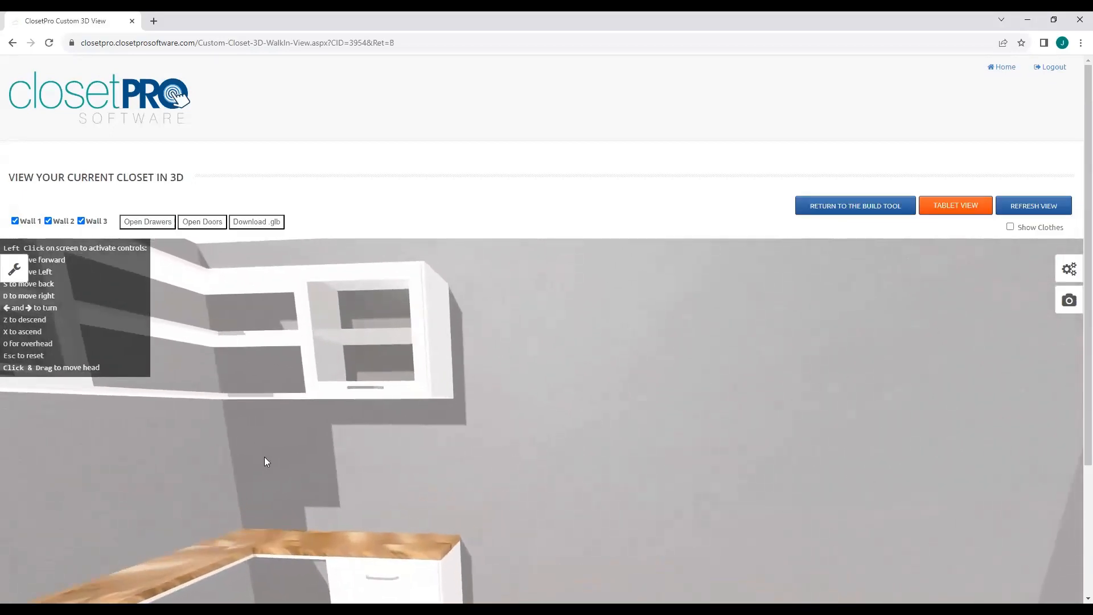
key(s)
drag(265, 457, 371, 493)
drag(488, 419, 562, 495)
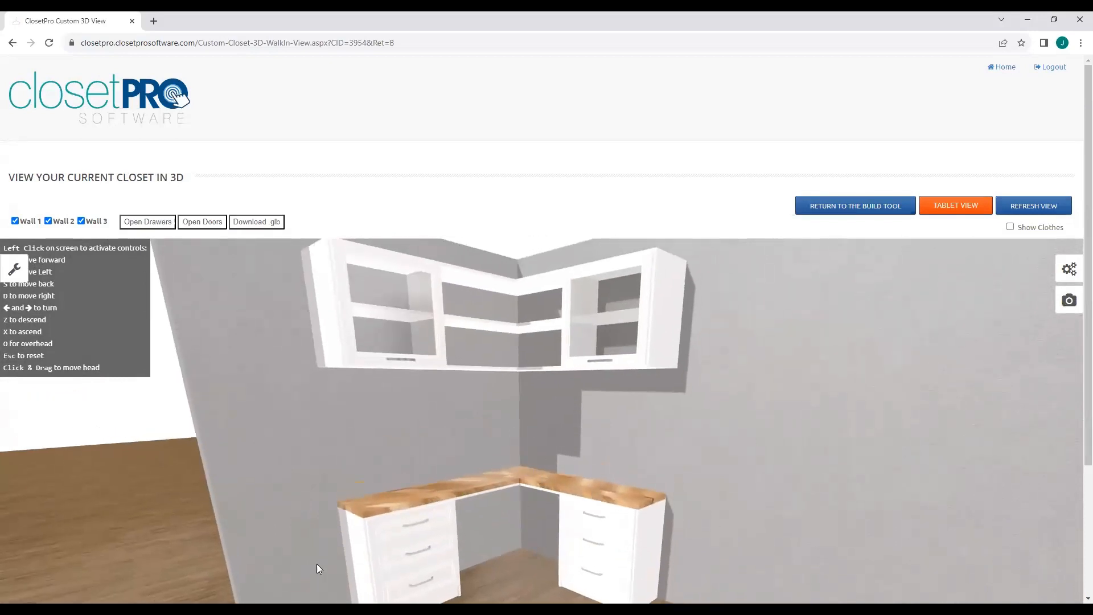
key(w)
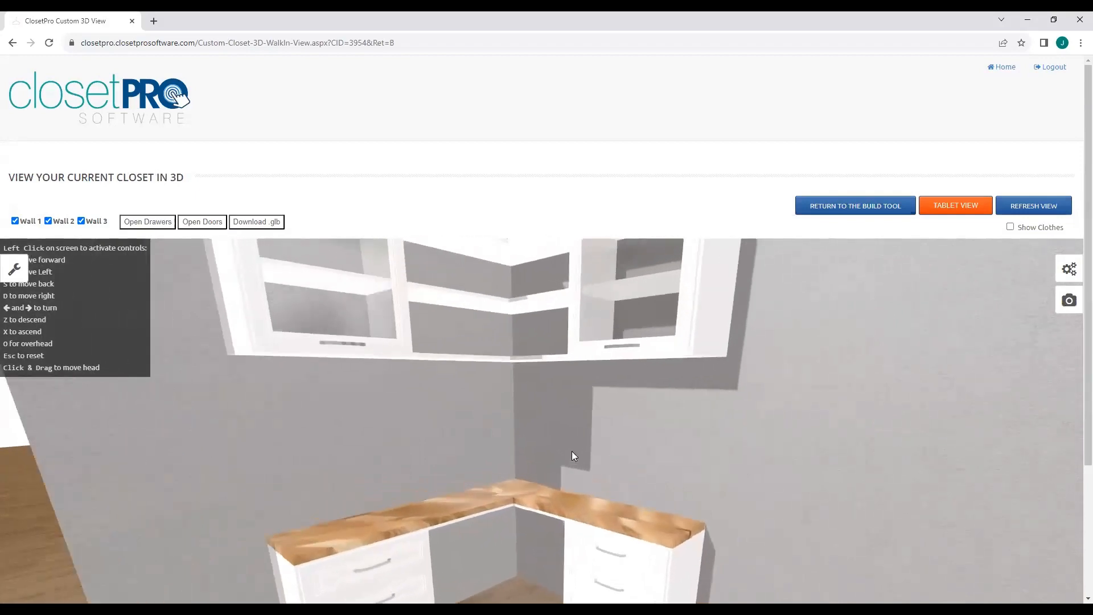
drag(571, 474, 566, 499)
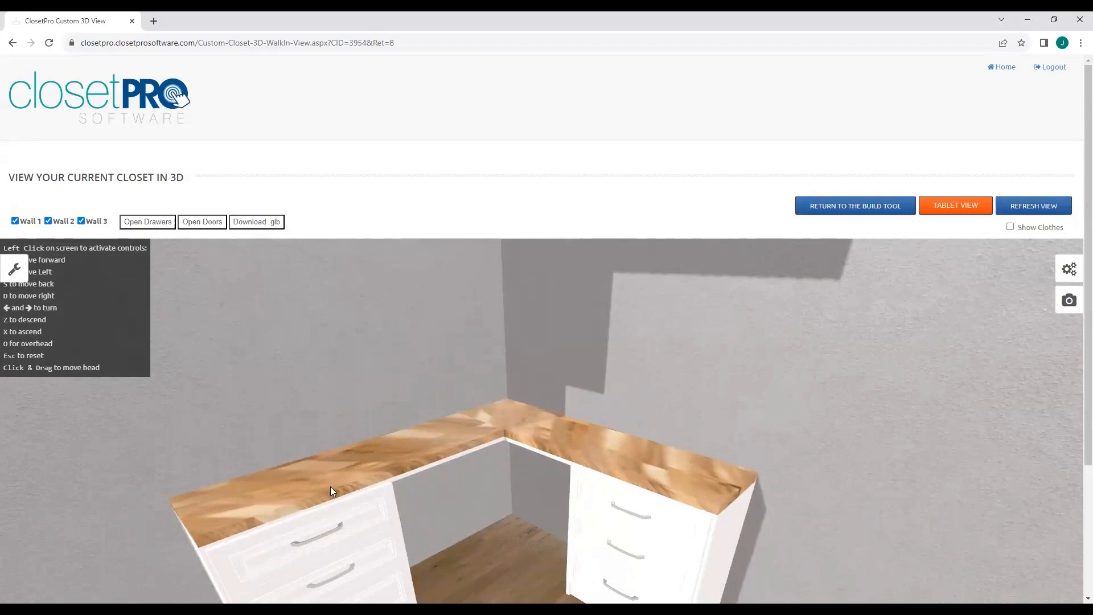
drag(623, 403, 605, 471)
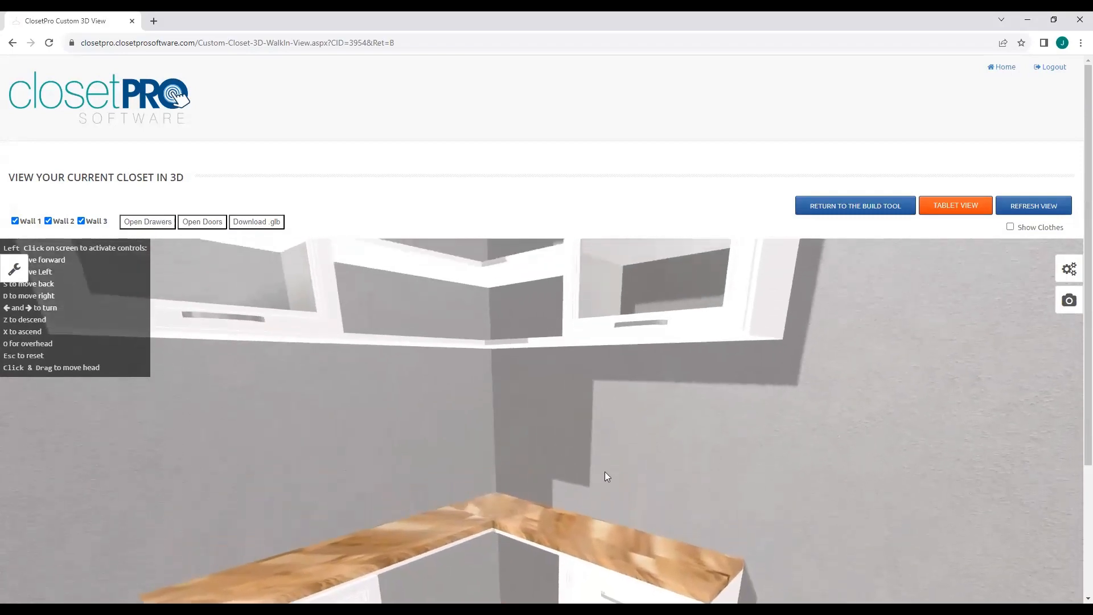
Examine the upper corner shelving and glass-door cabinets in 3D, open their doors, and return to the build tool.
key(s)
drag(553, 322, 556, 354)
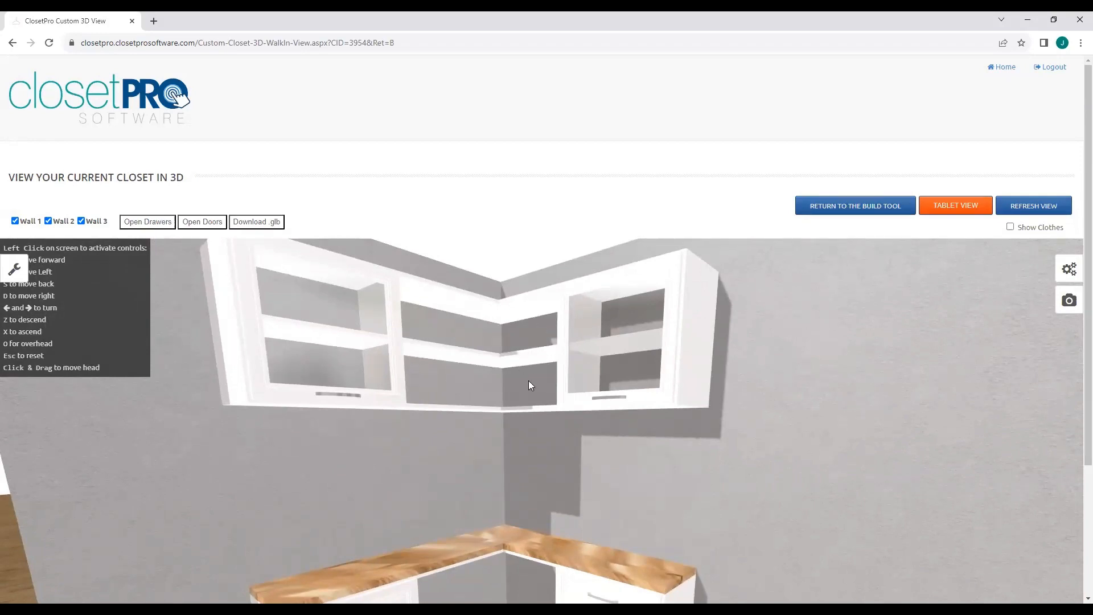
drag(628, 454, 636, 391)
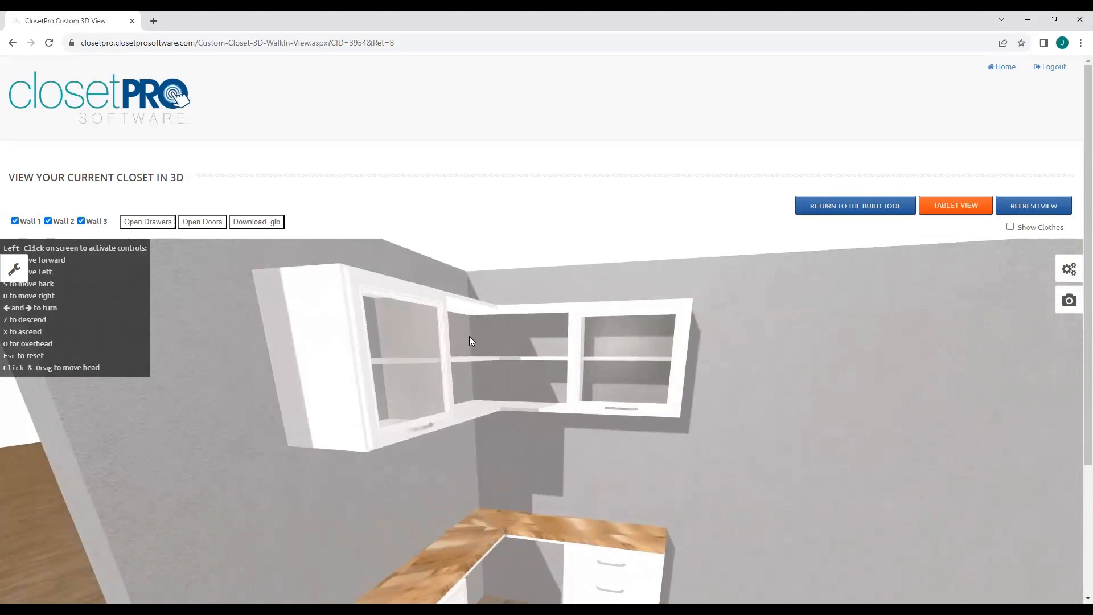
drag(566, 492, 551, 459)
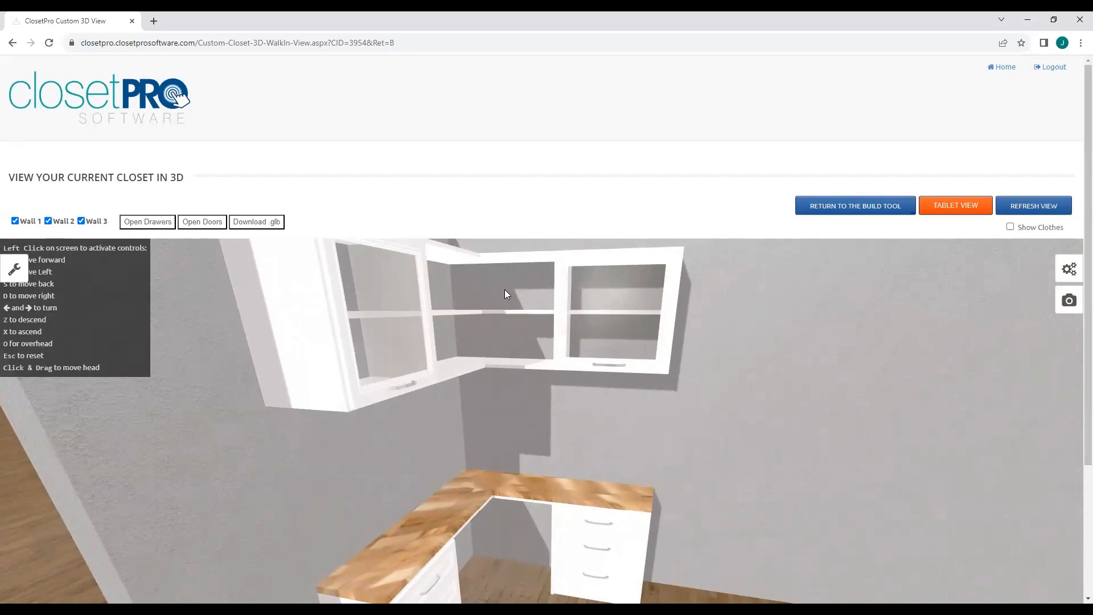
drag(505, 294, 487, 273)
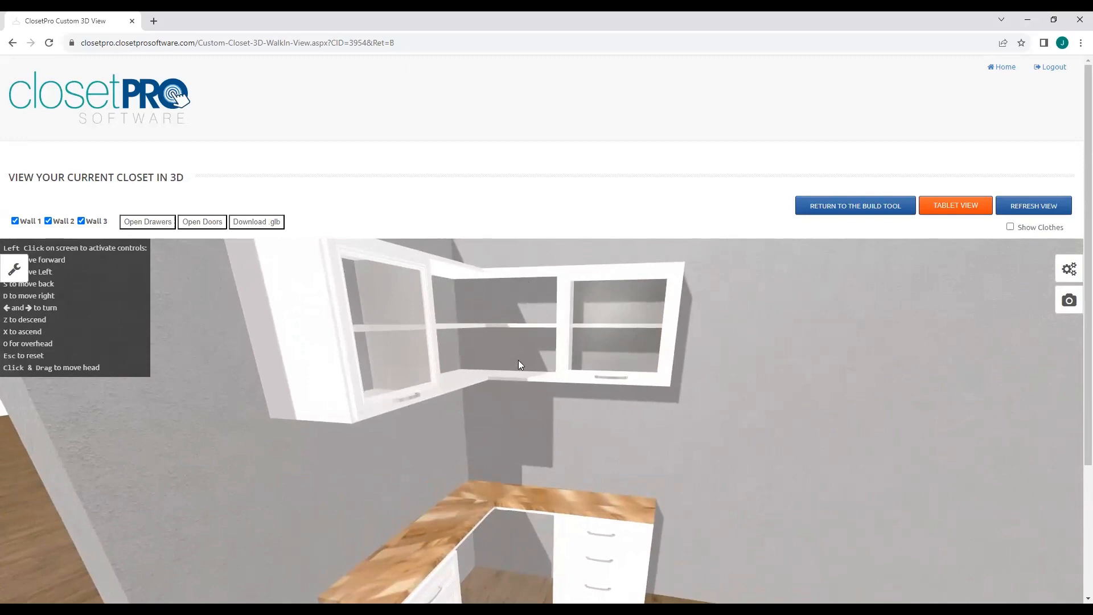
drag(518, 360, 494, 345)
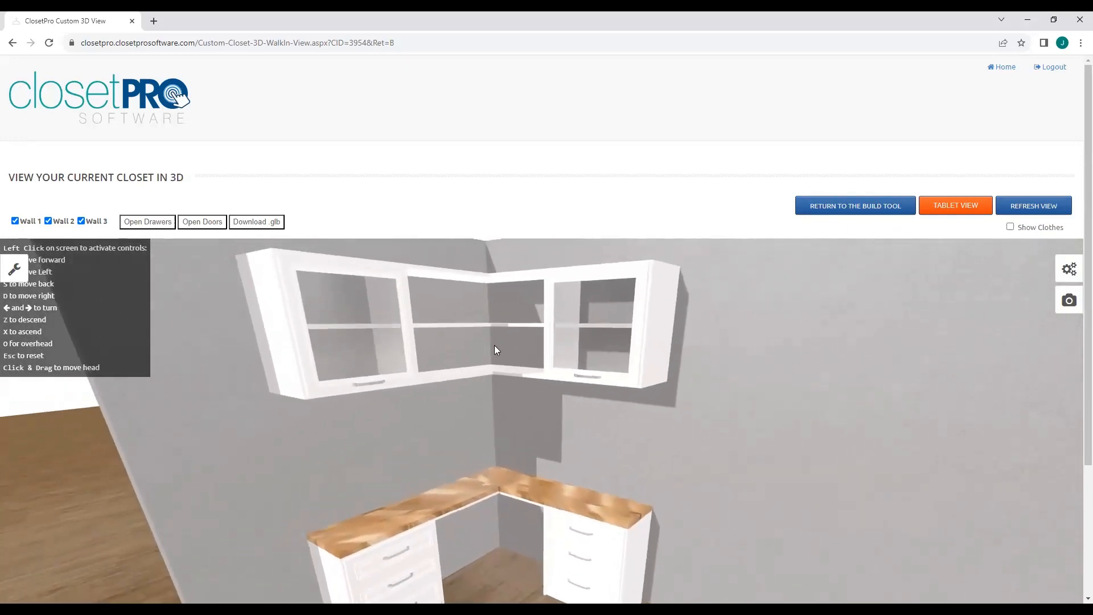
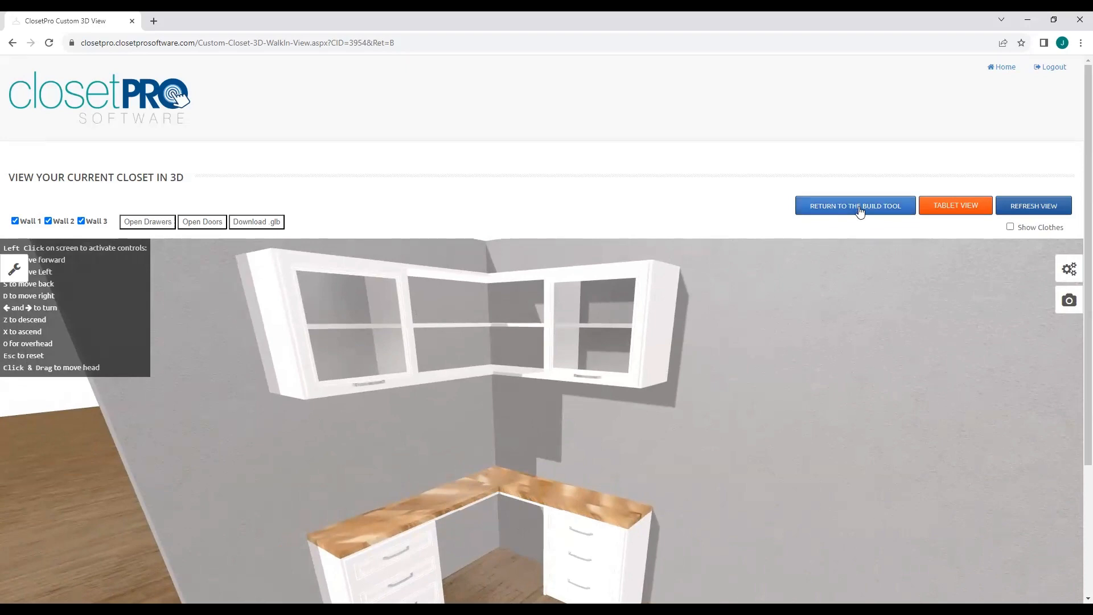
click(203, 222)
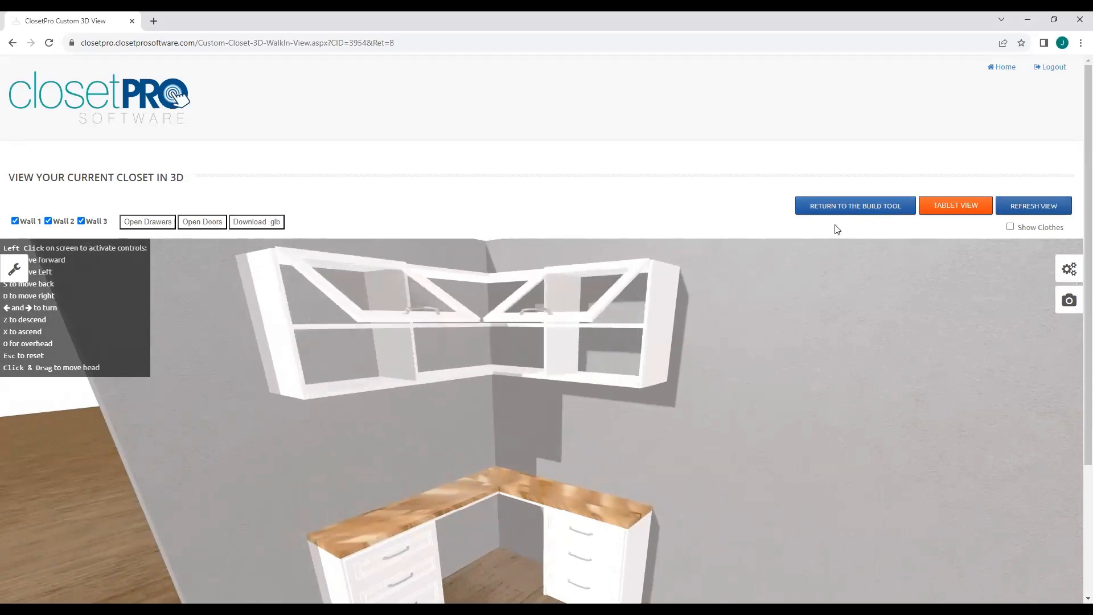
click(860, 209)
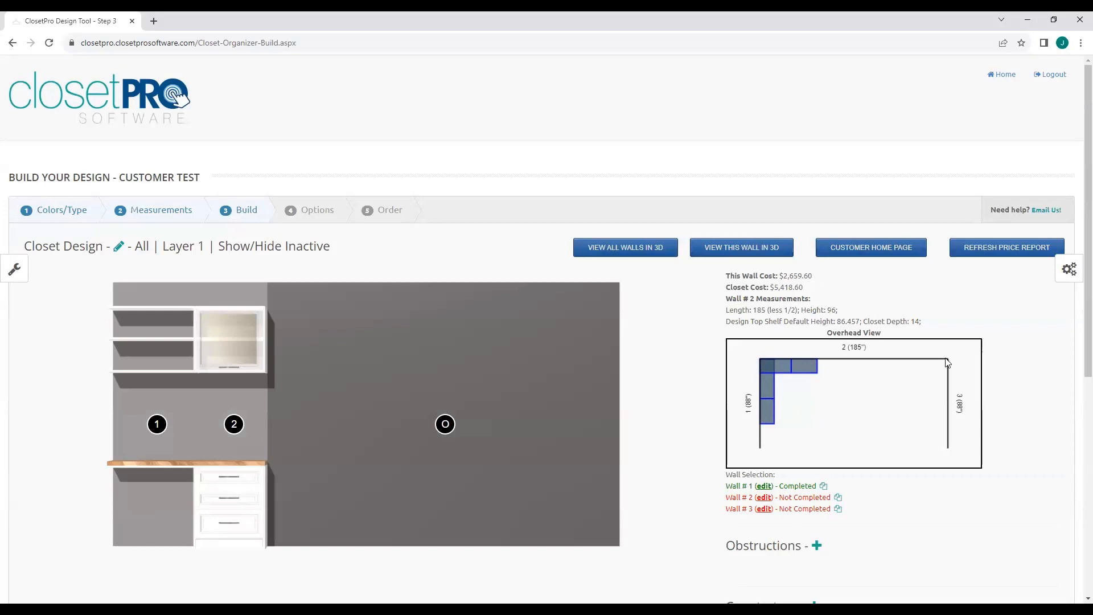
Clear wall 2's design with the Remove All auto-fill/delete option and confirm the removal.
click(1070, 269)
scroll(1002, 344, down, 10)
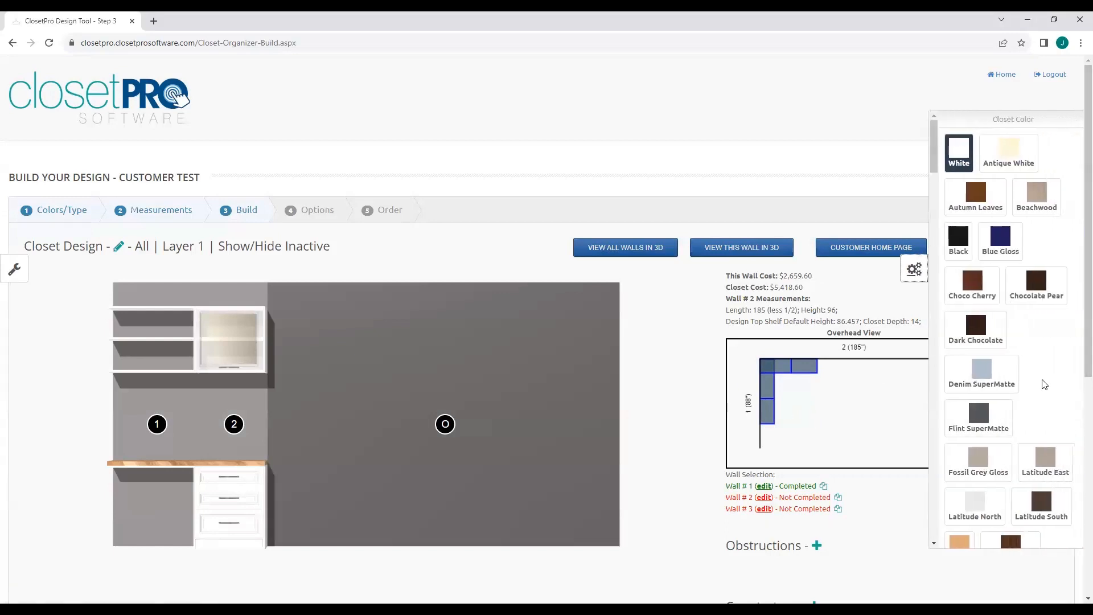
scroll(1003, 344, down, 15)
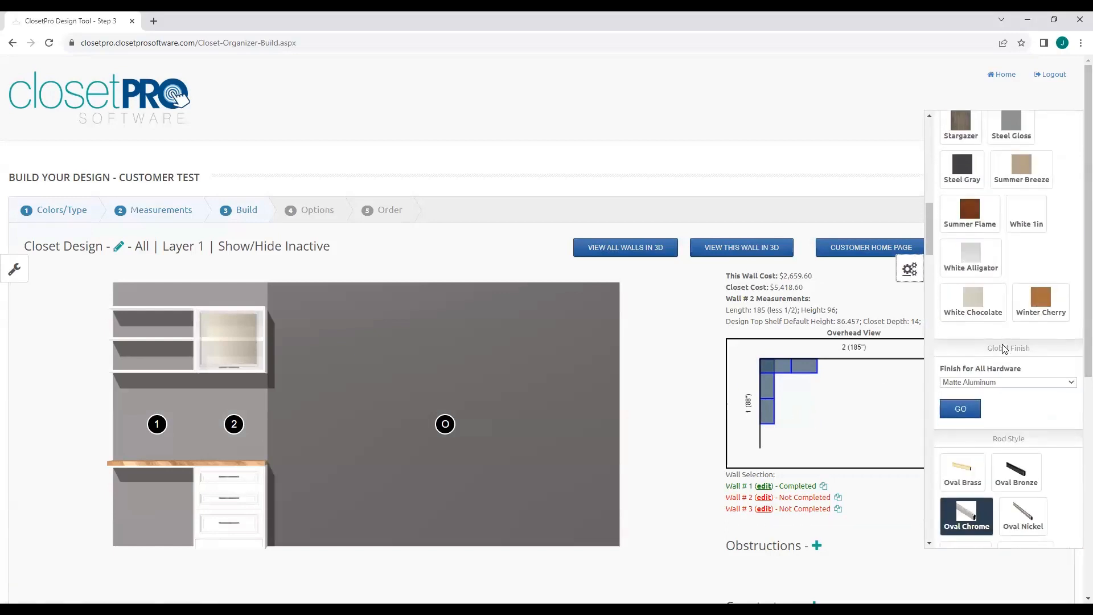
scroll(1005, 348, down, 15)
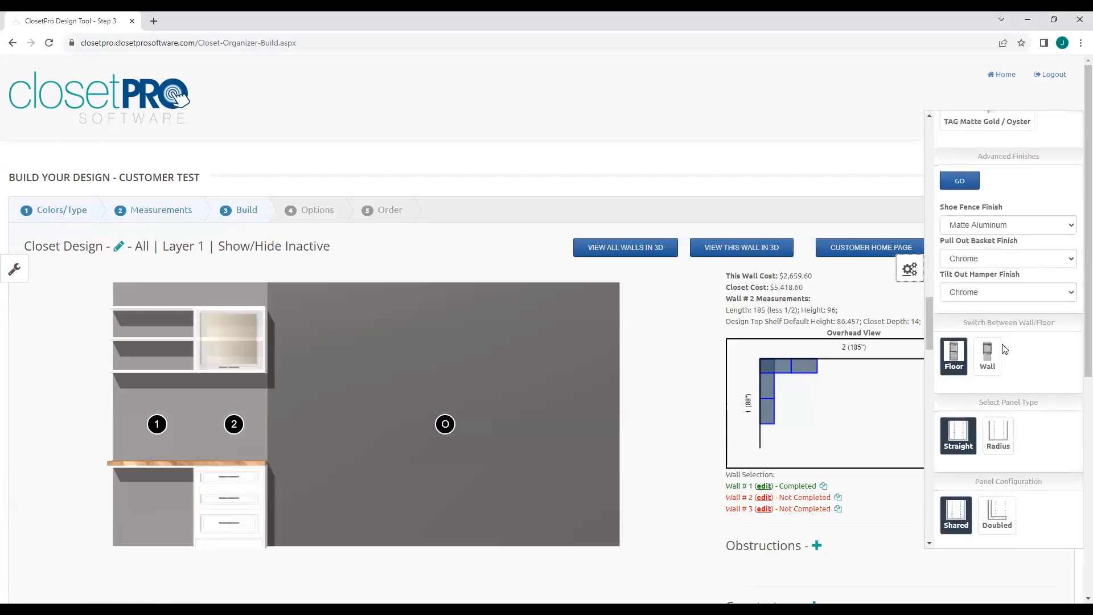
scroll(1004, 348, down, 10)
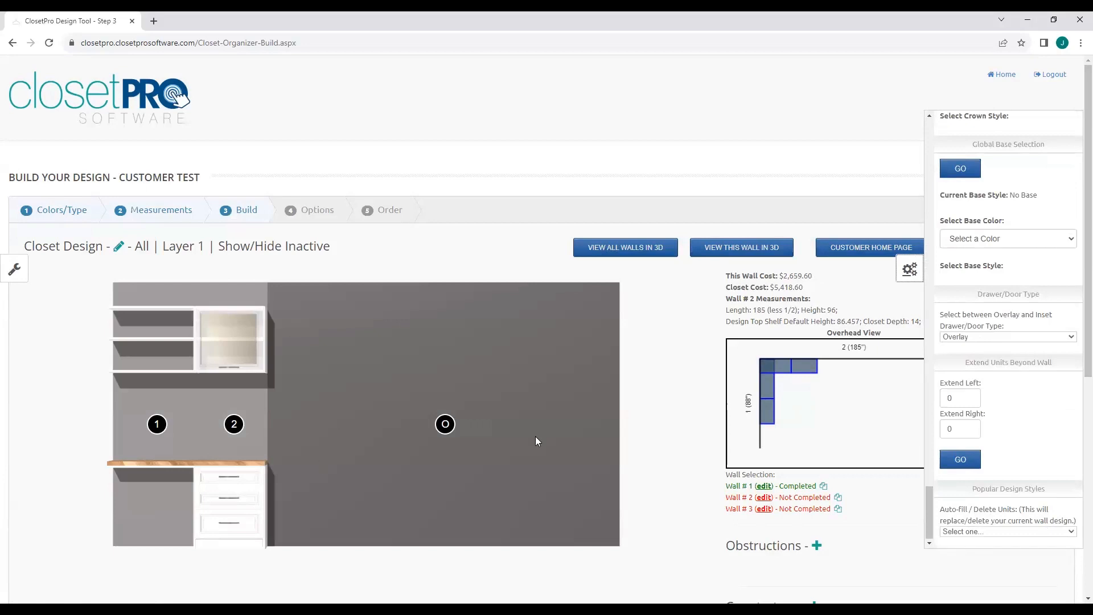
click(1011, 533)
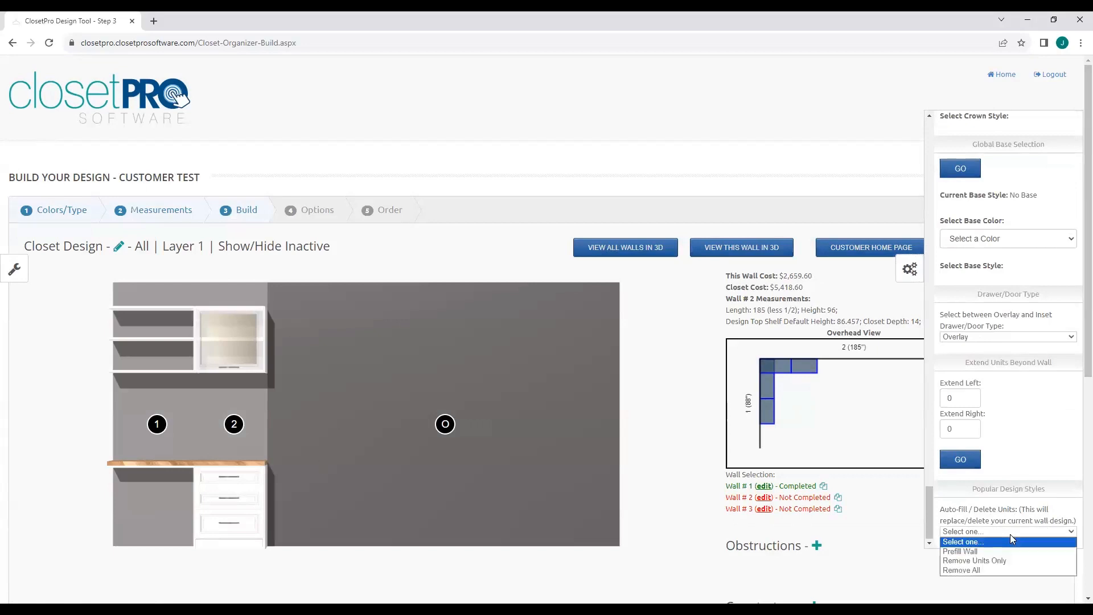
click(982, 571)
click(599, 118)
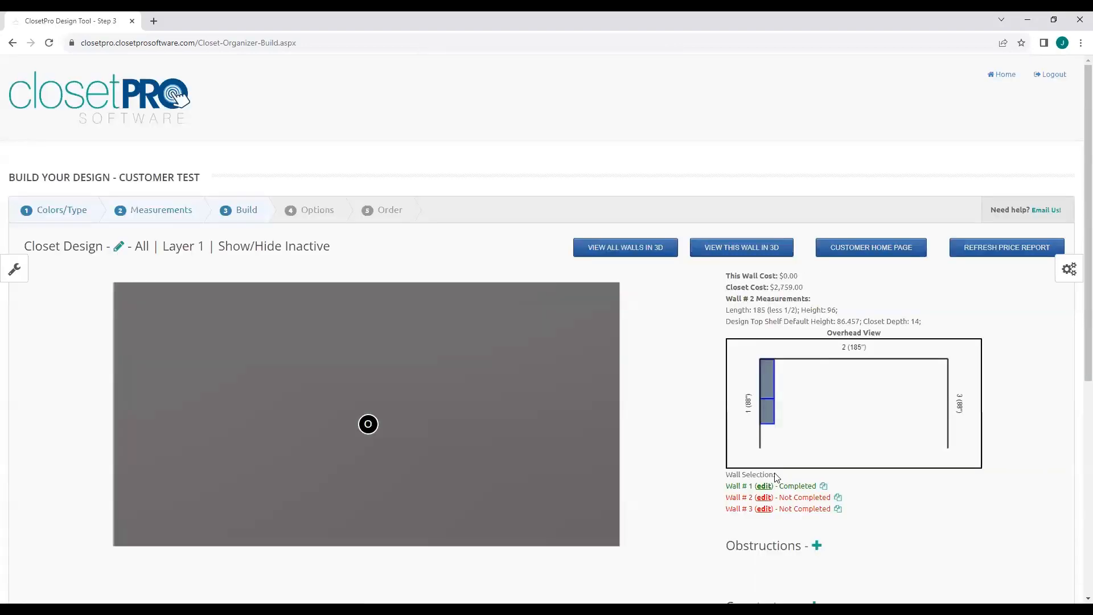
scroll(649, 431, down, 5)
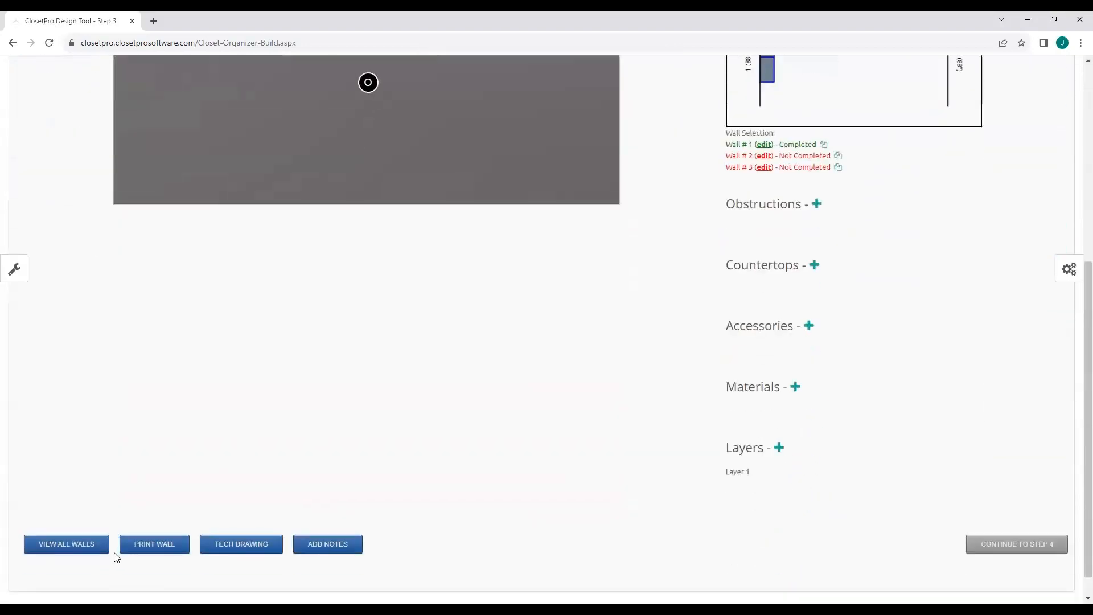
Open Wall #1 and remove all of its components with the auto-fill/delete option.
scroll(655, 399, up, 2)
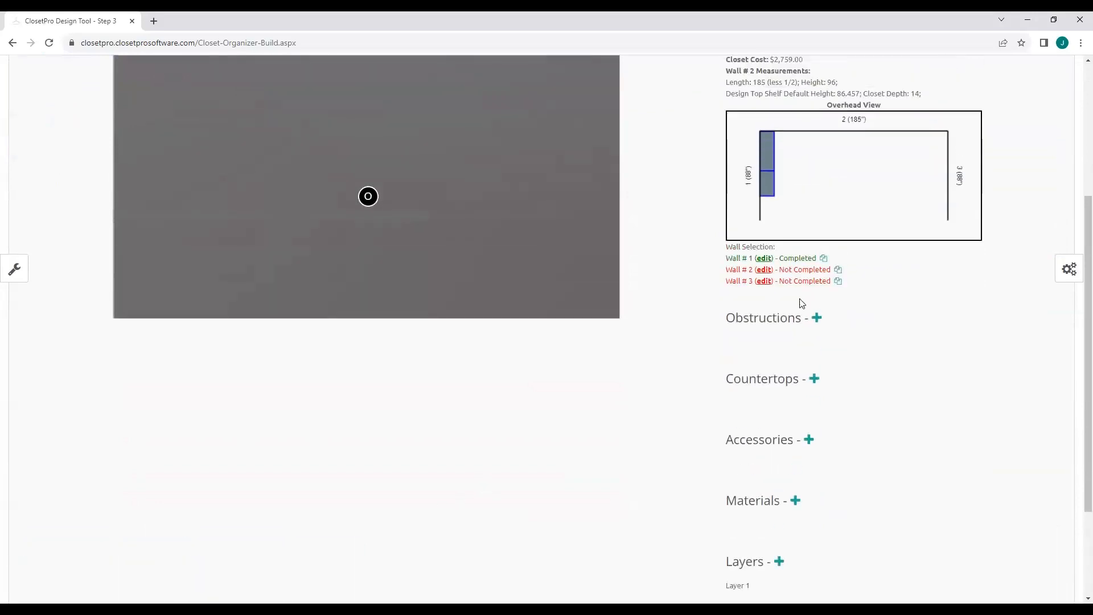
click(792, 260)
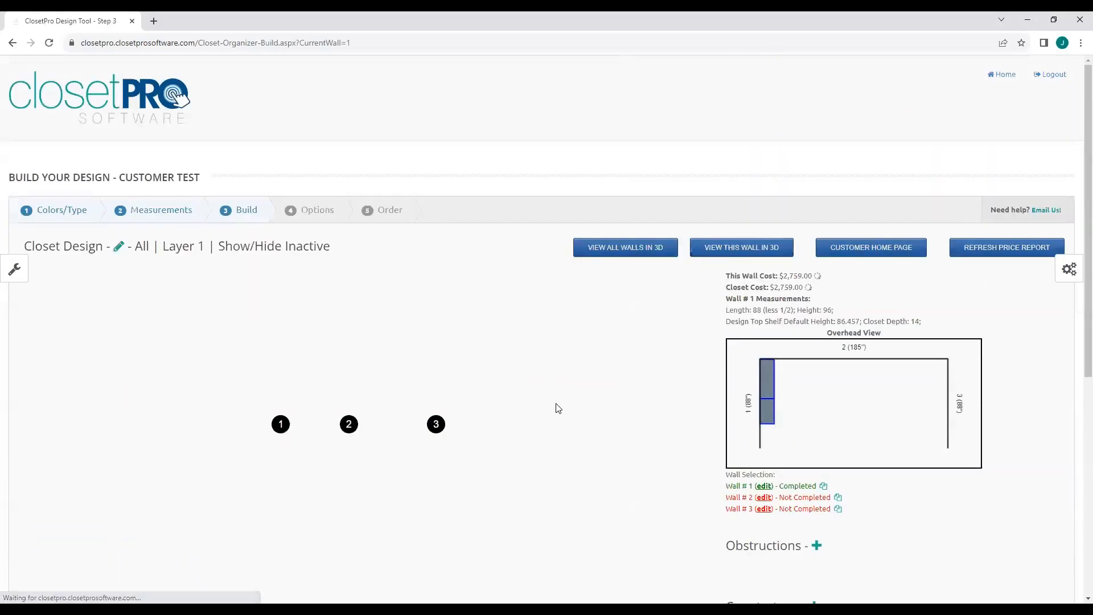
scroll(1048, 425, down, 1)
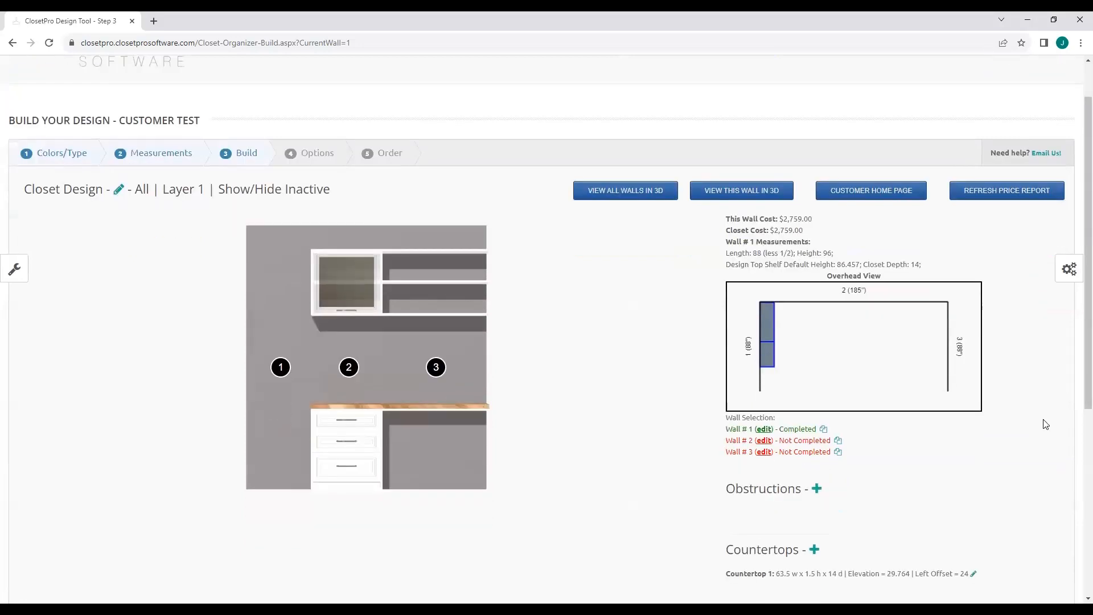
scroll(1051, 431, down, 1)
click(1072, 276)
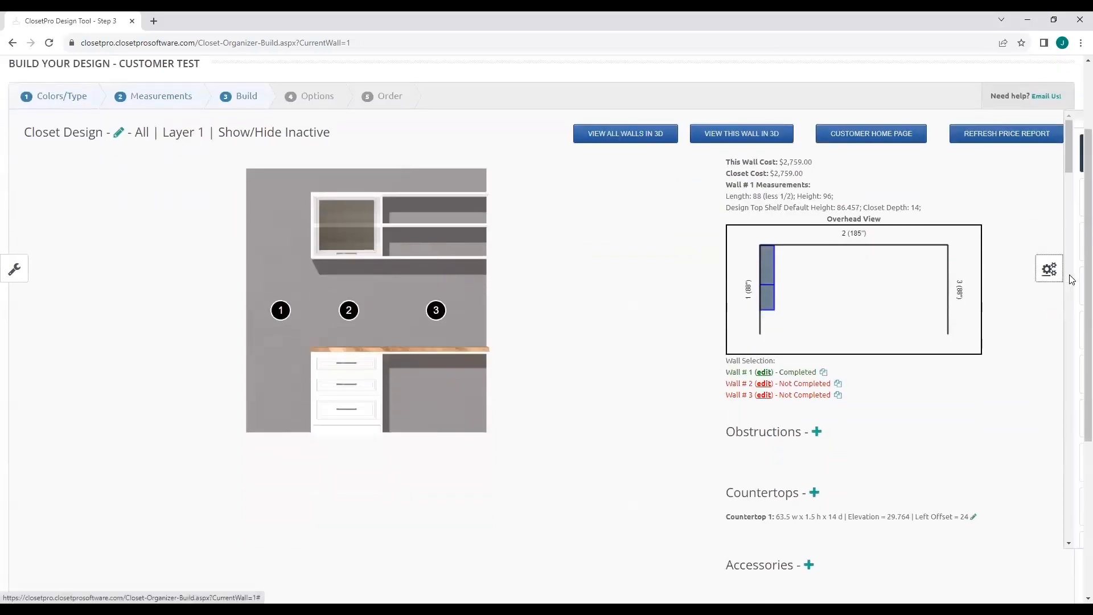
scroll(1002, 399, down, 15)
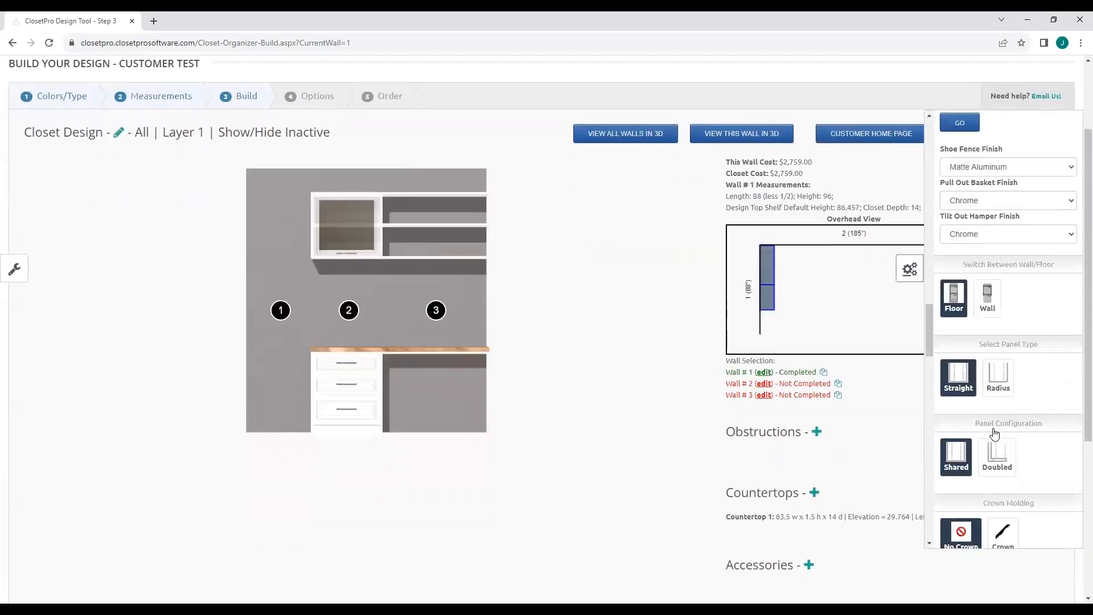
scroll(994, 434, down, 15)
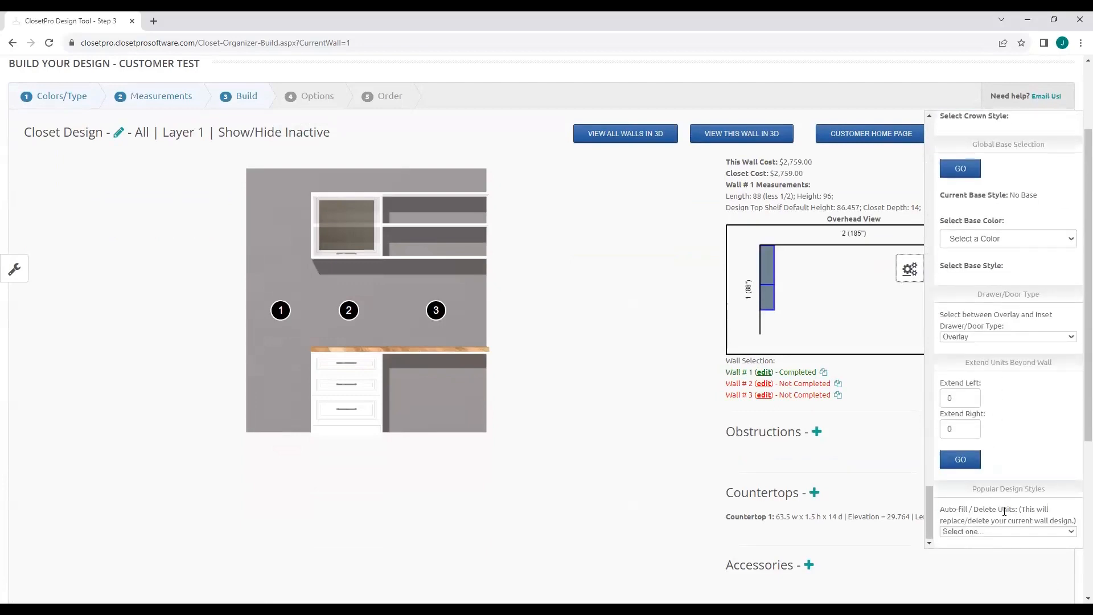
click(998, 532)
click(978, 570)
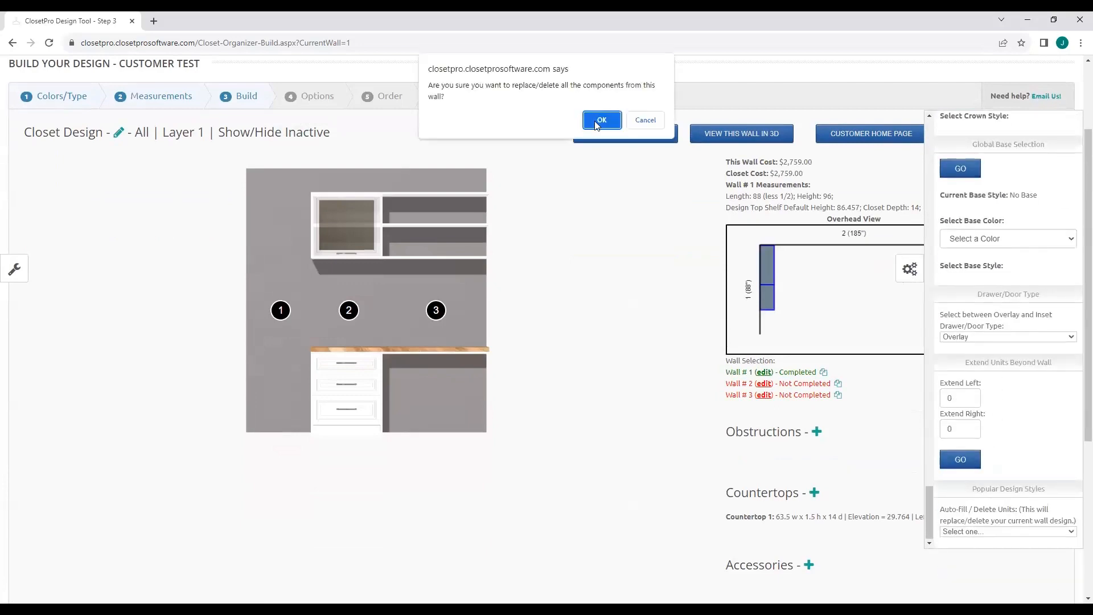
click(605, 122)
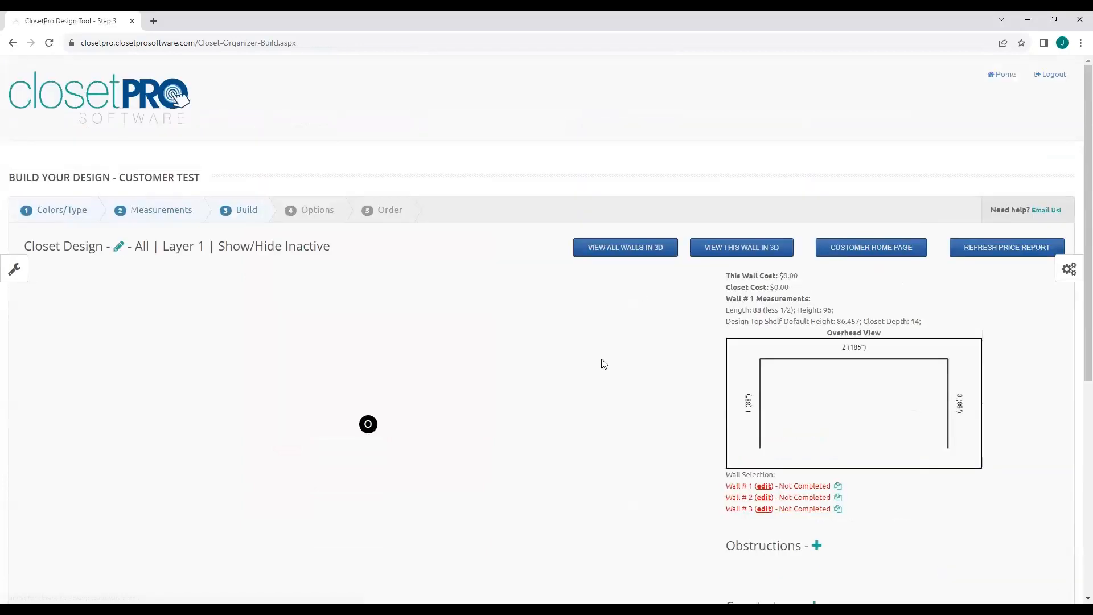
Show all walls together and replace the current design using the Prefill Wall auto-fill option.
scroll(575, 463, down, 6)
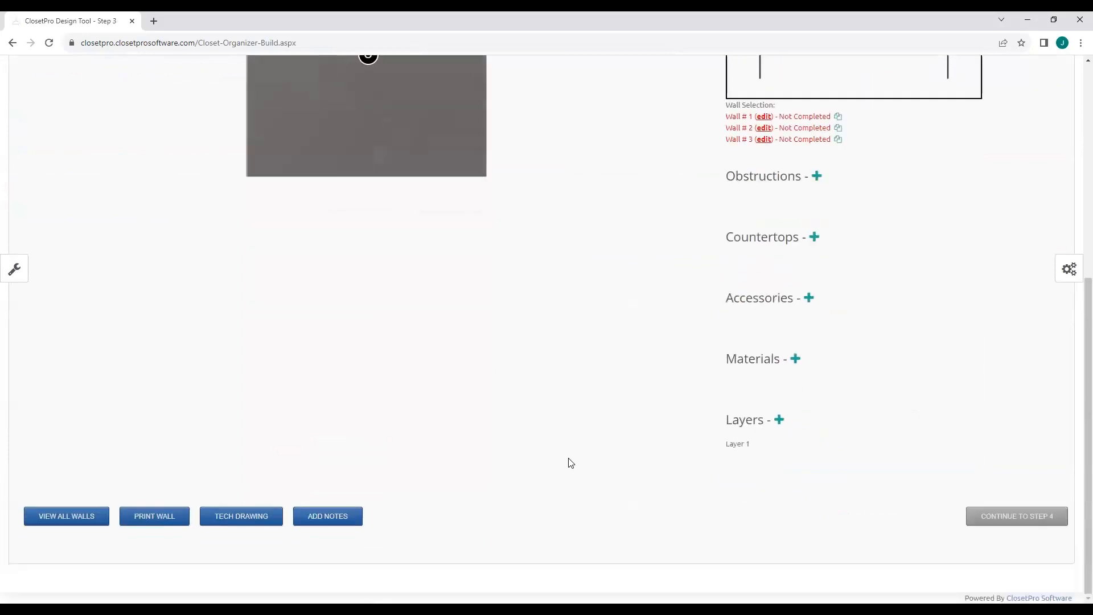
click(50, 518)
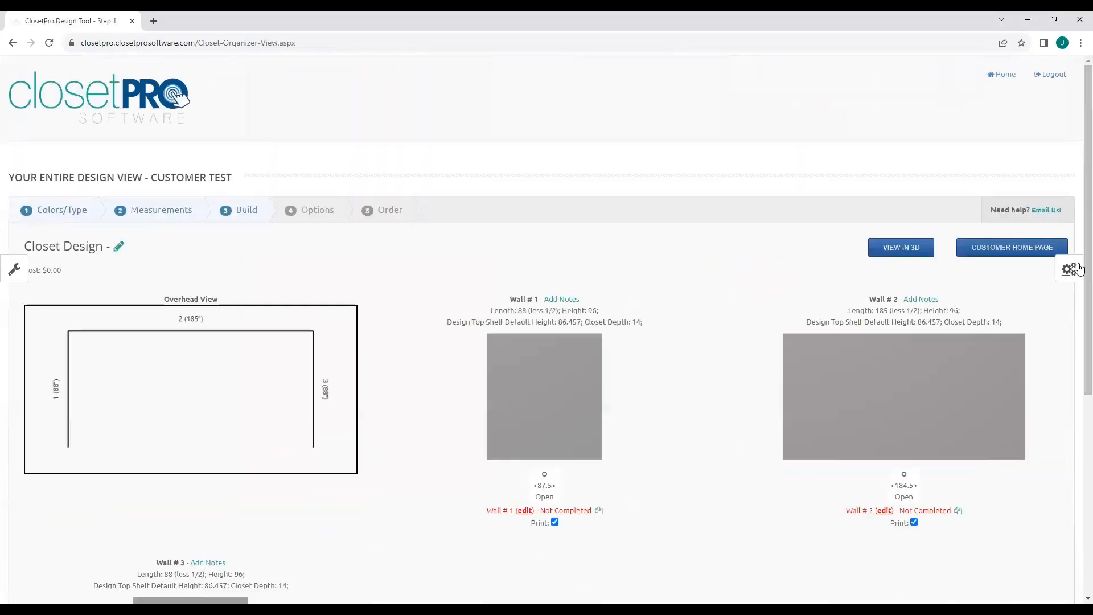
click(1070, 269)
scroll(1006, 409, down, 15)
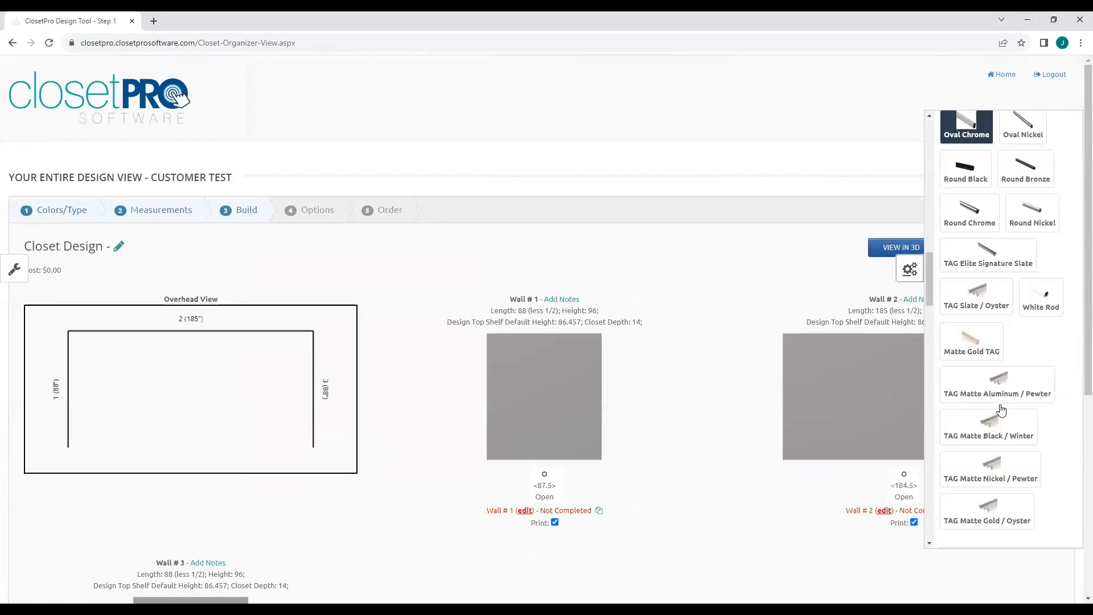
scroll(1002, 410, down, 9)
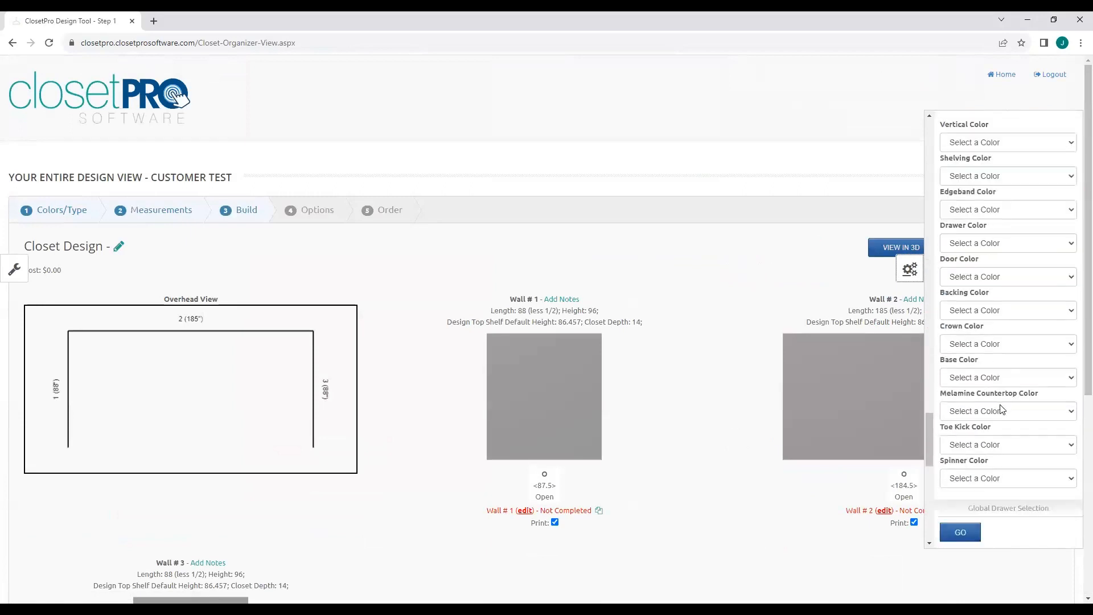
scroll(1002, 409, down, 10)
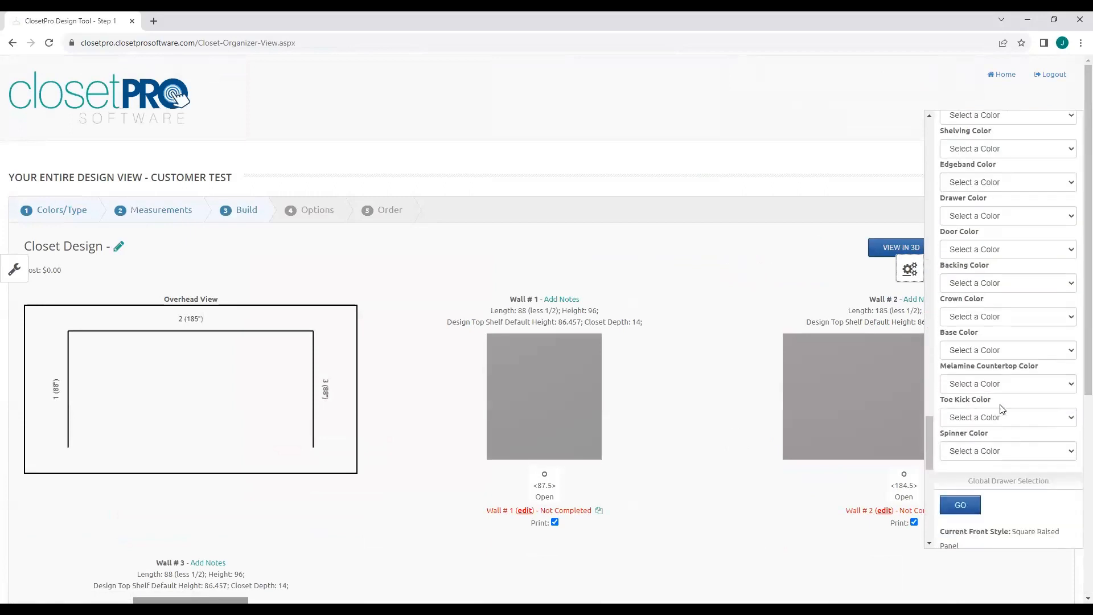
scroll(1002, 409, down, 3)
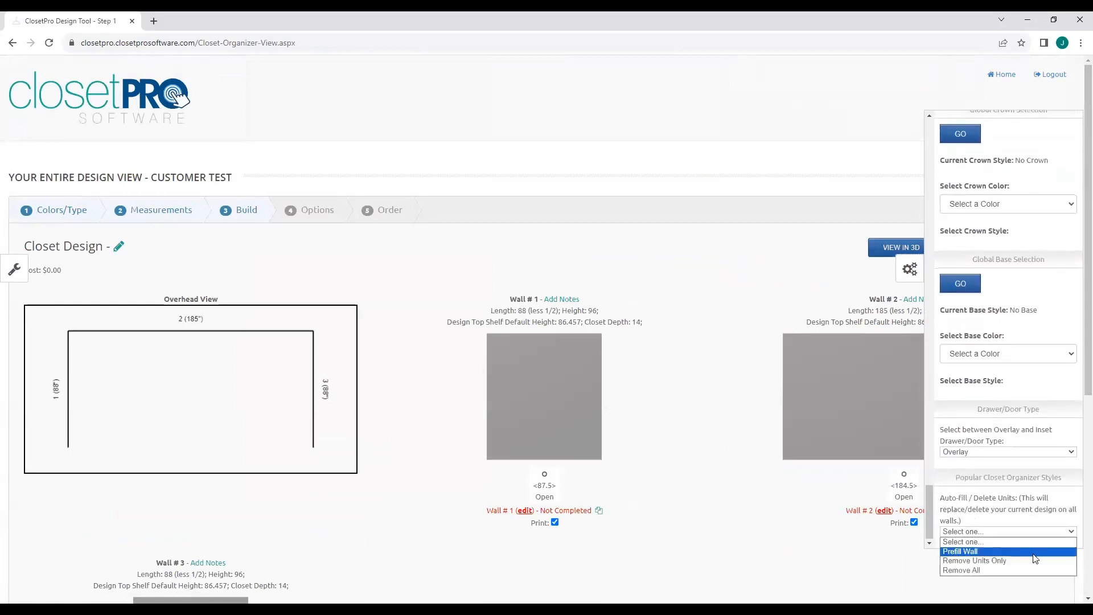
click(1018, 554)
click(623, 122)
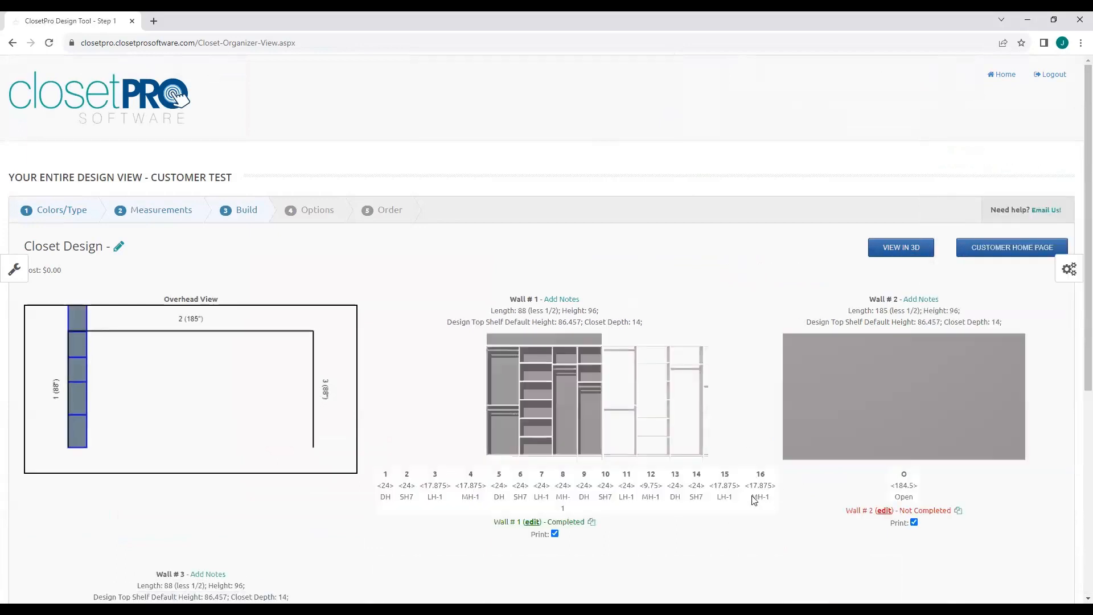
Clear the prefilled design from all walls with the Remove All option and confirm the deletion.
click(1066, 272)
scroll(996, 436, down, 15)
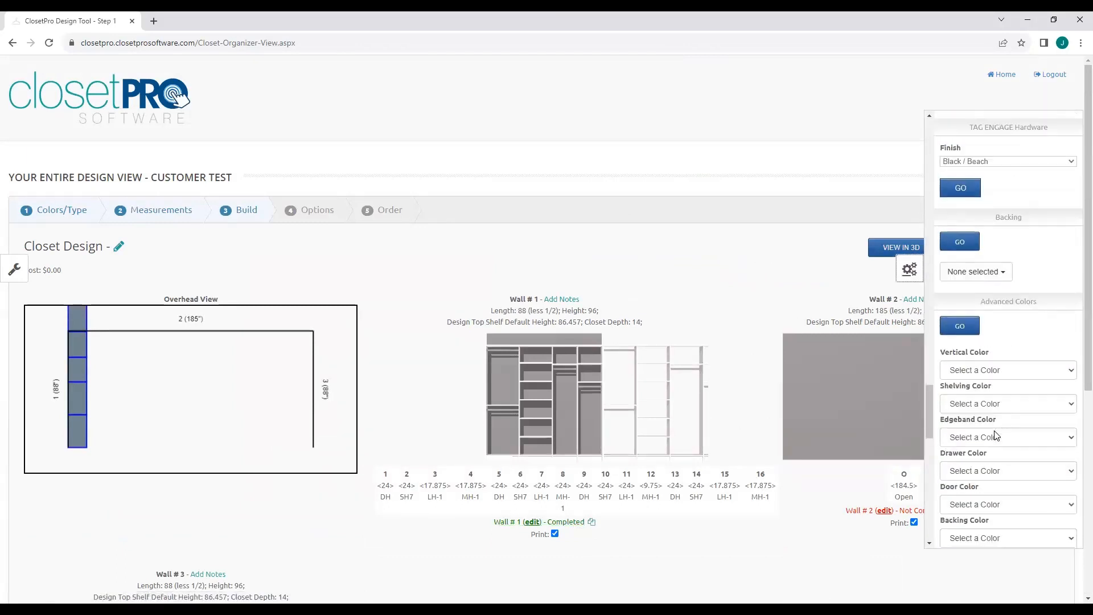
scroll(996, 436, down, 5)
click(973, 533)
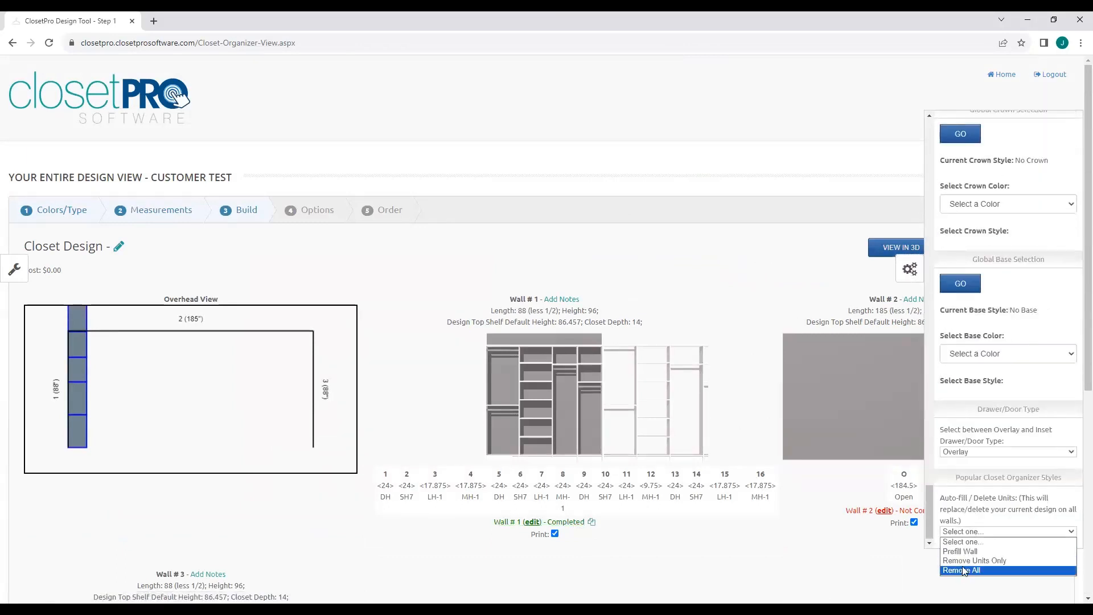
click(962, 570)
click(596, 115)
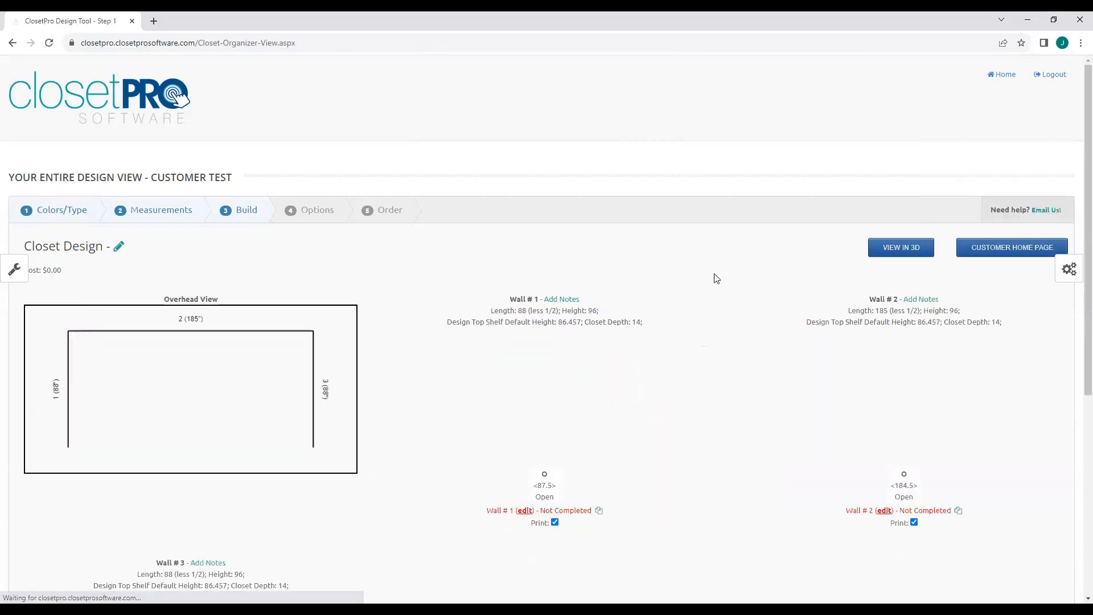
Open Wall #2 for editing and add a Hang Bar (Double) unit to its open space.
click(869, 511)
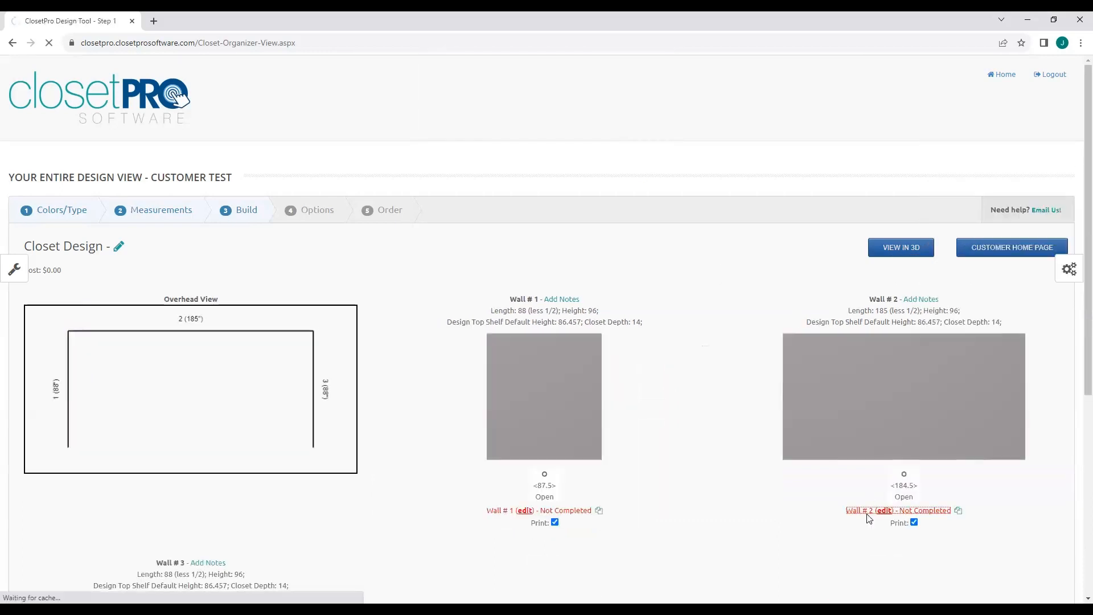
click(373, 420)
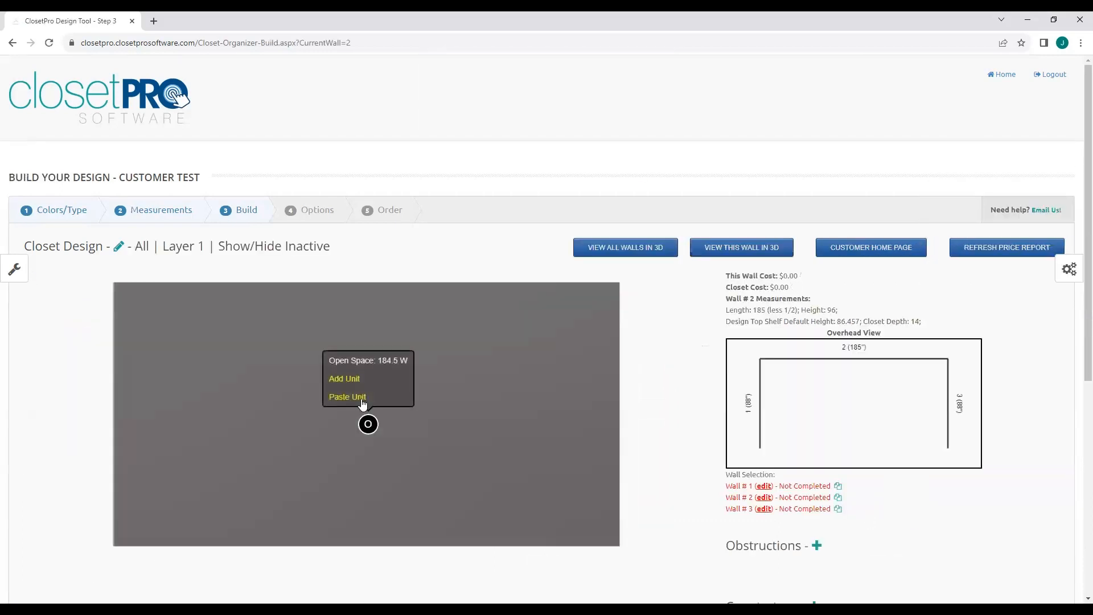
click(353, 386)
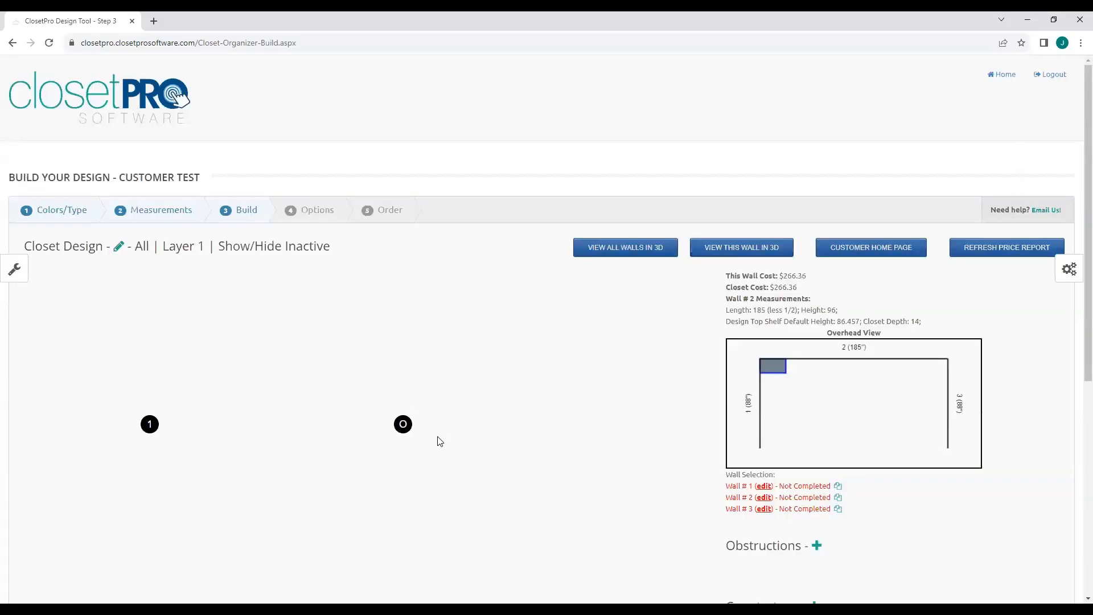
Add a full-height unit from the Shelves category beside the double-hang unit on Wall #2.
mouse_move(407, 425)
click(361, 381)
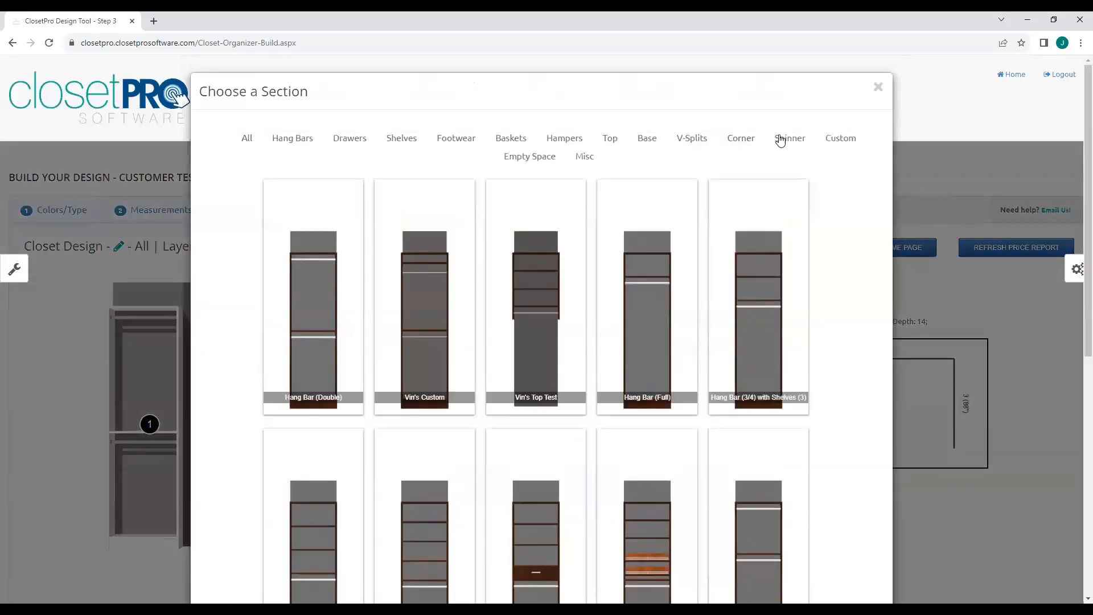
click(789, 139)
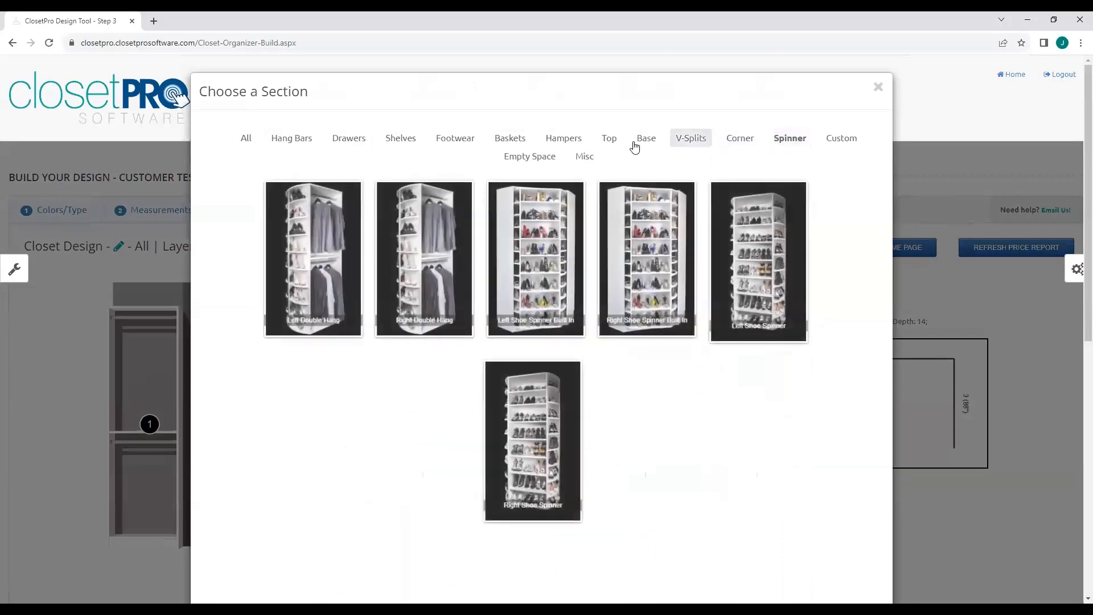
click(385, 138)
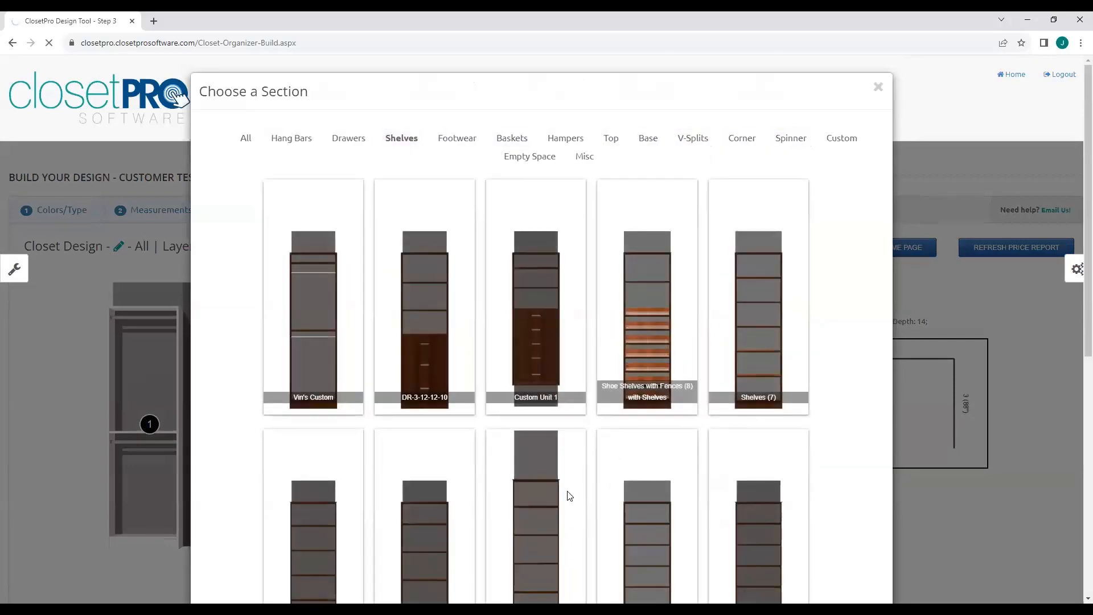
click(570, 496)
Add a four-drawer unit from the Base category beside the shelving unit.
mouse_move(440, 424)
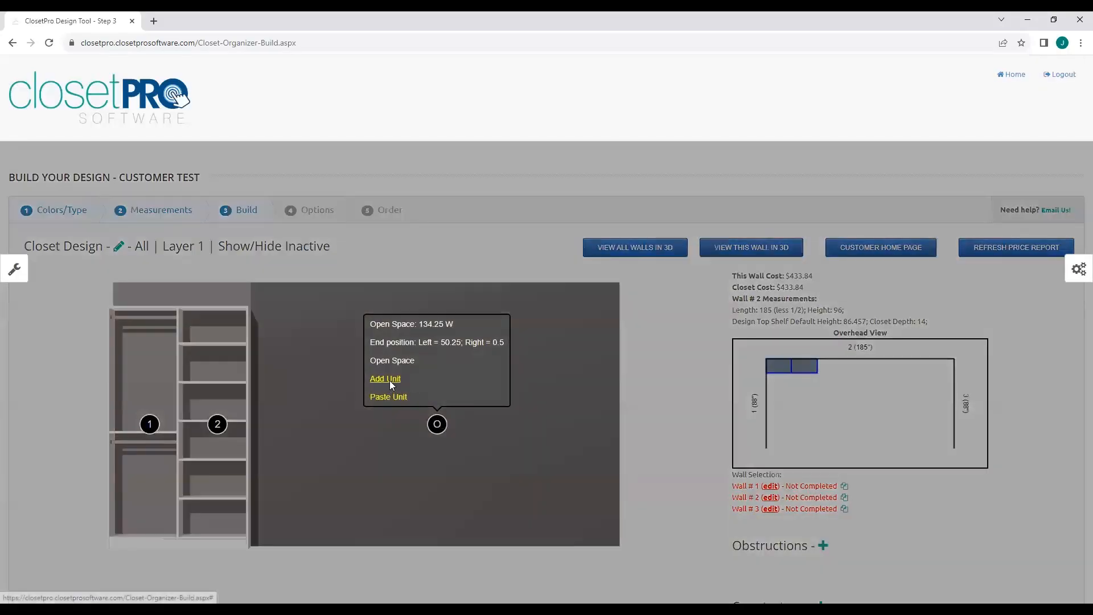
click(386, 379)
click(647, 139)
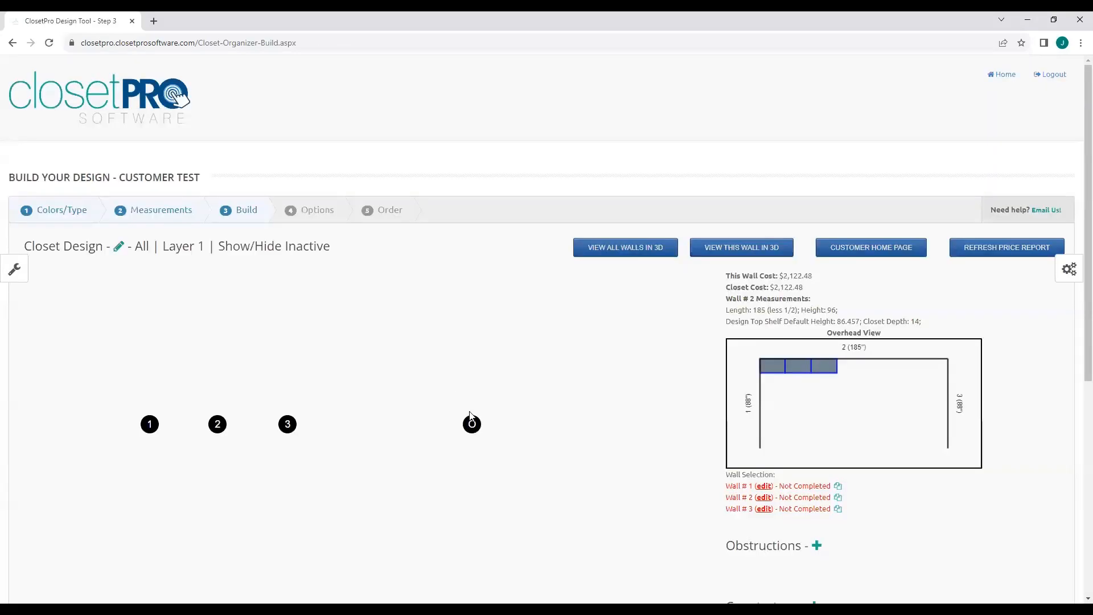
Add a Hang Bar (Double) unit followed by a Shelves (7) unit after the base drawers.
mouse_move(471, 416)
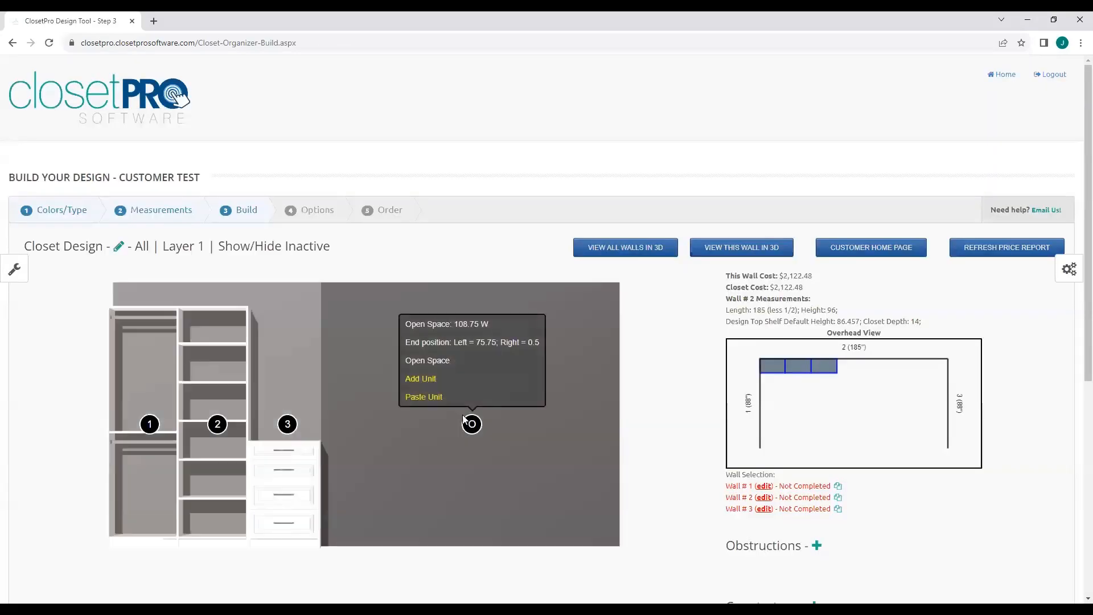
click(422, 379)
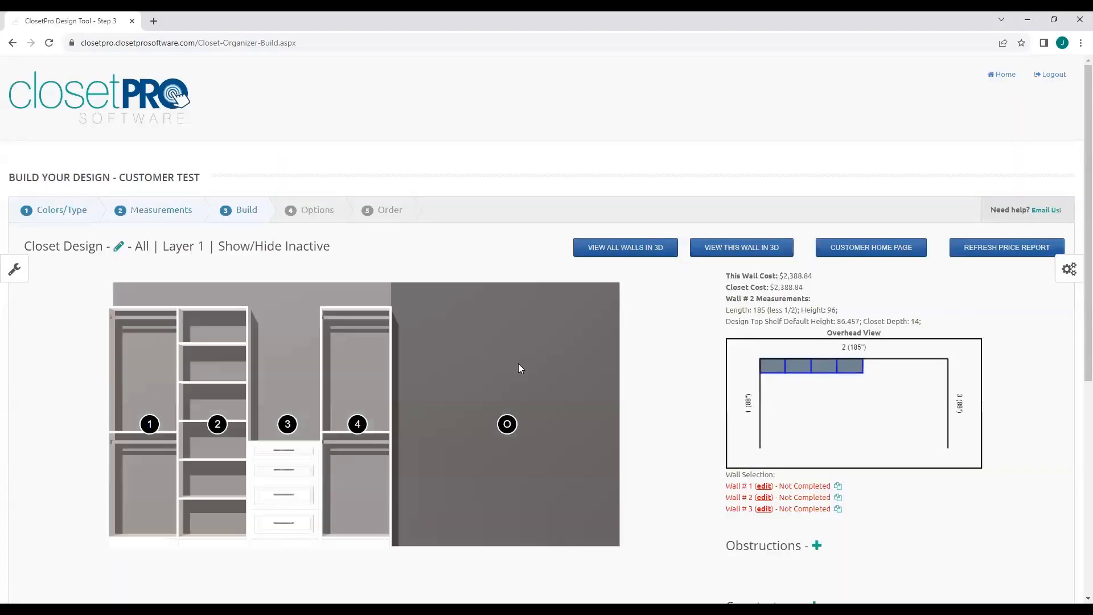
mouse_move(513, 425)
click(454, 378)
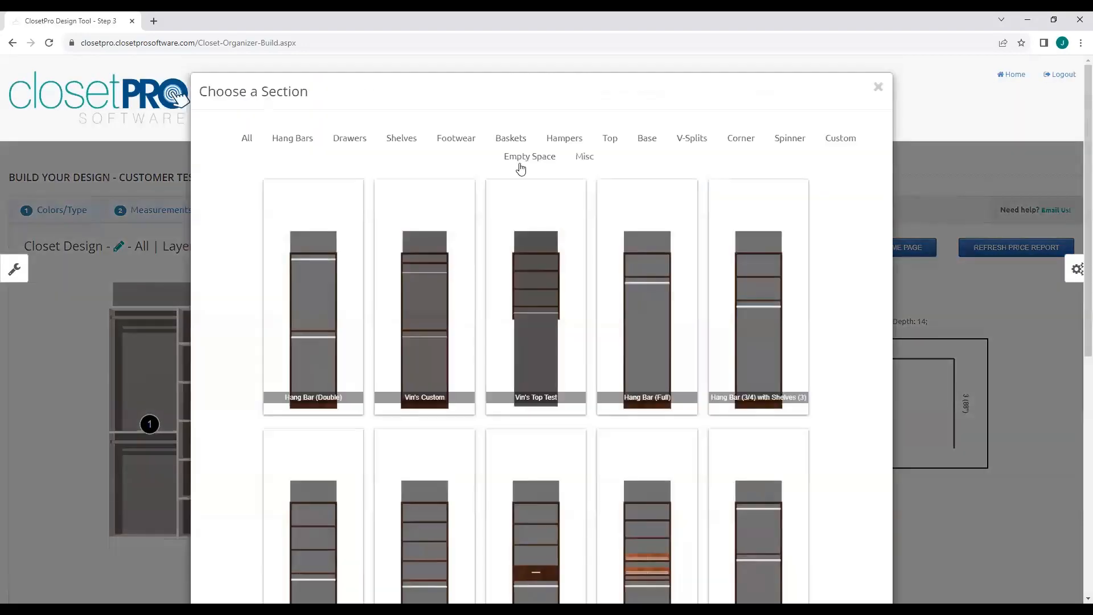
click(405, 141)
click(733, 282)
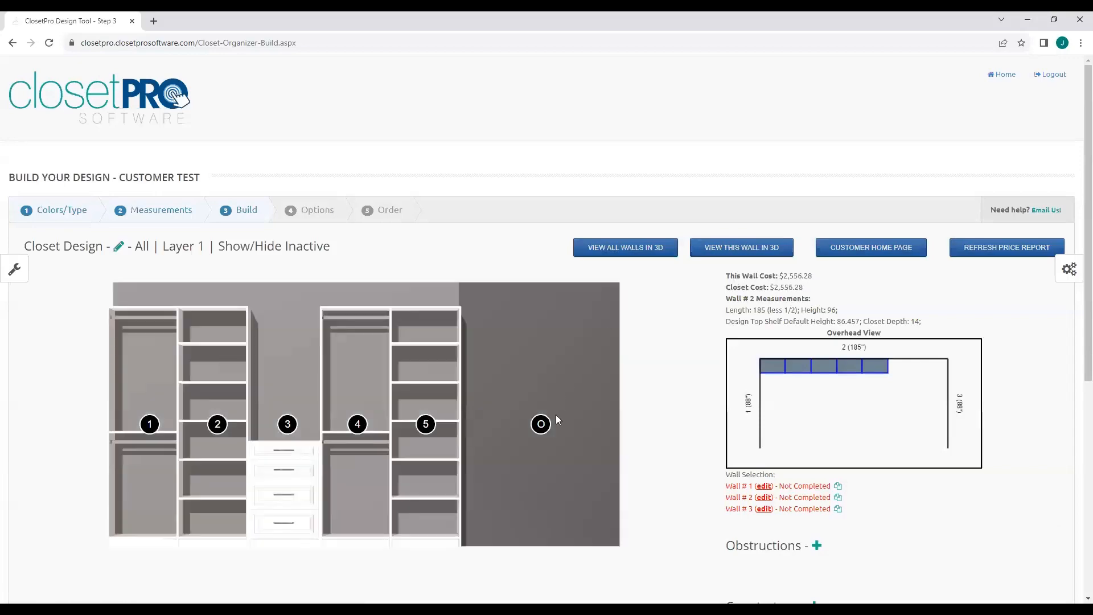
Add a Drawers (1 - 6", 2 - 7.5", 1 - 10") with Shelves unit in the remaining open space.
click(548, 421)
click(493, 379)
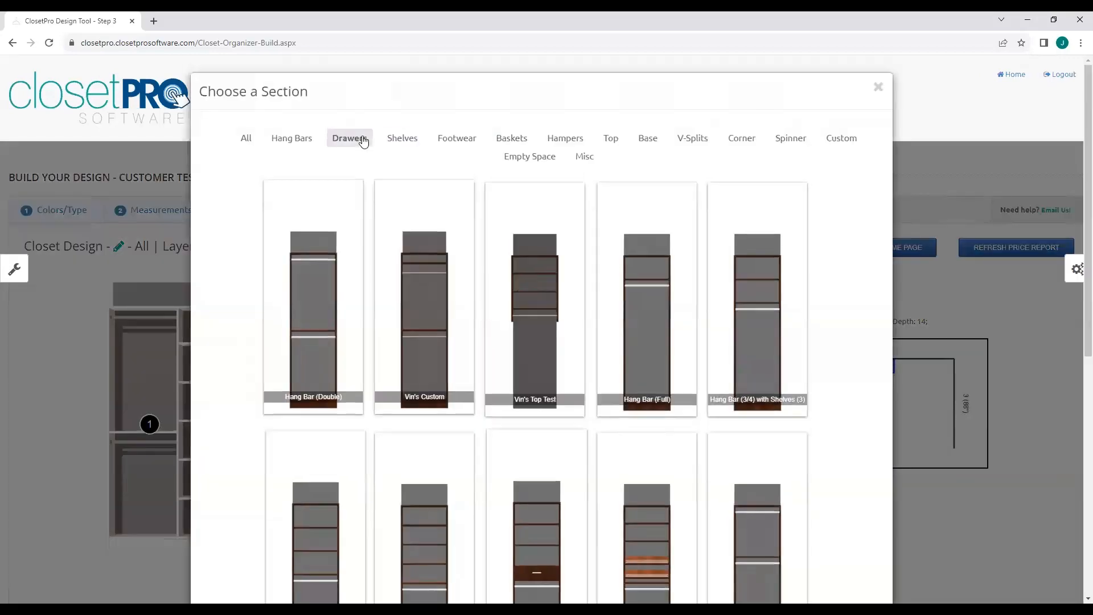
click(355, 139)
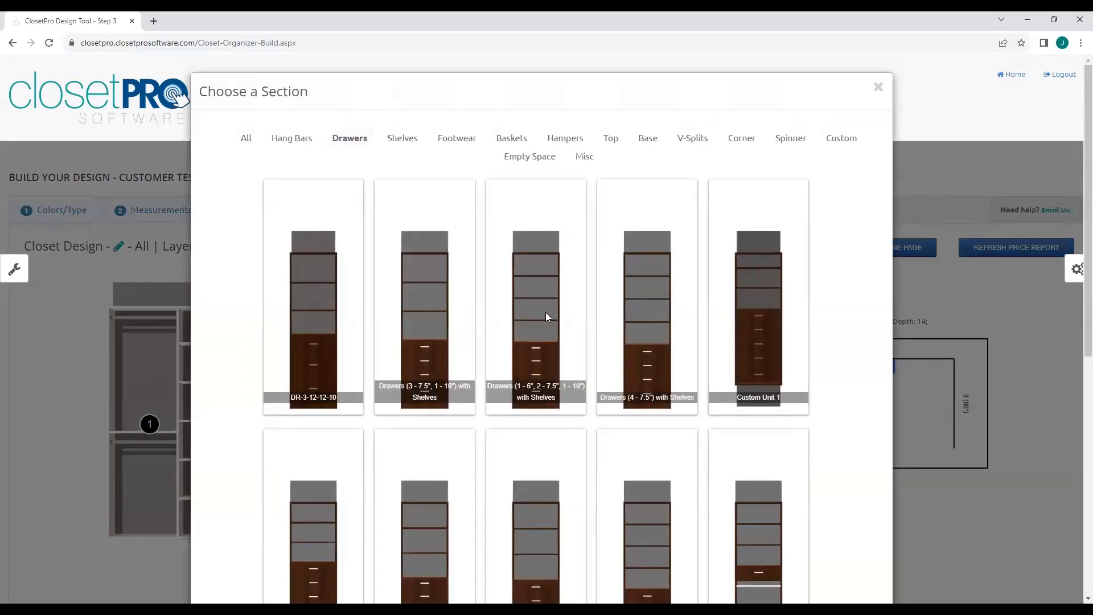
click(545, 316)
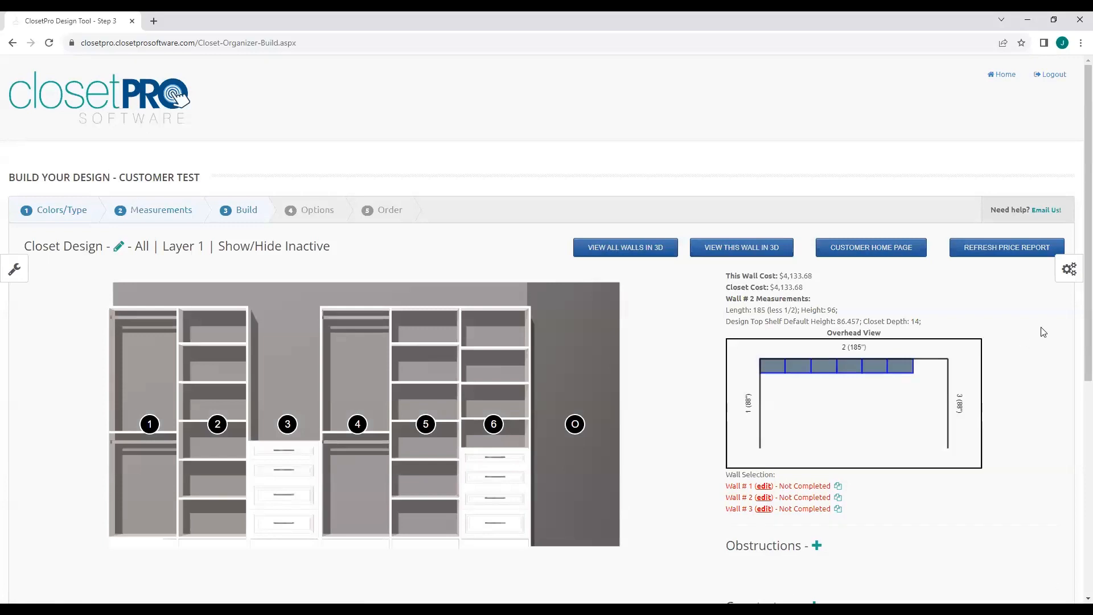
Turn on crown molding for the closet in the global design settings.
click(1070, 269)
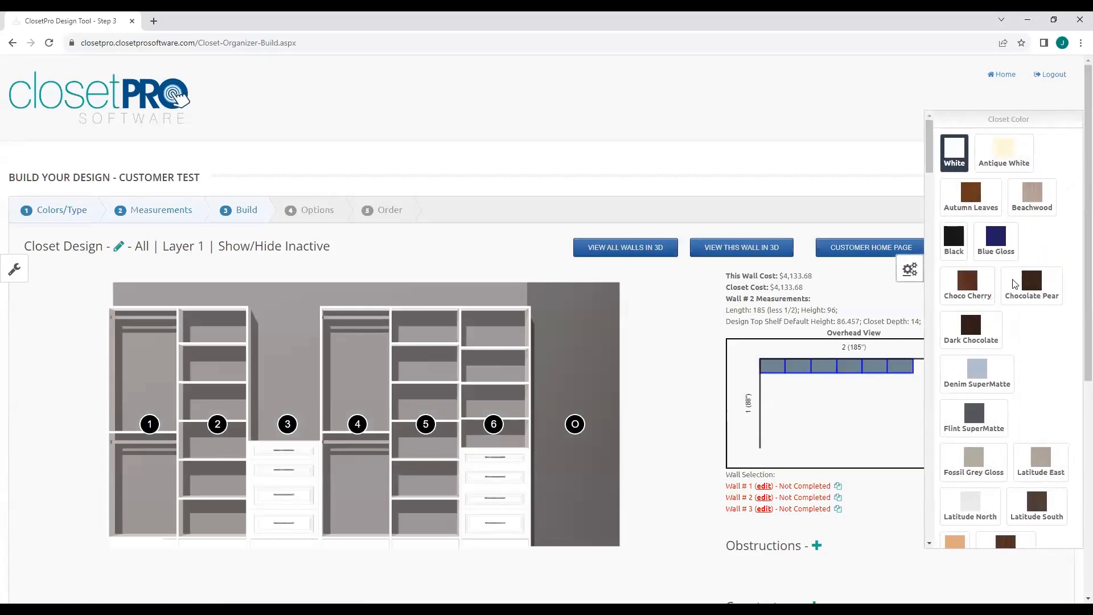
scroll(1016, 270, down, 15)
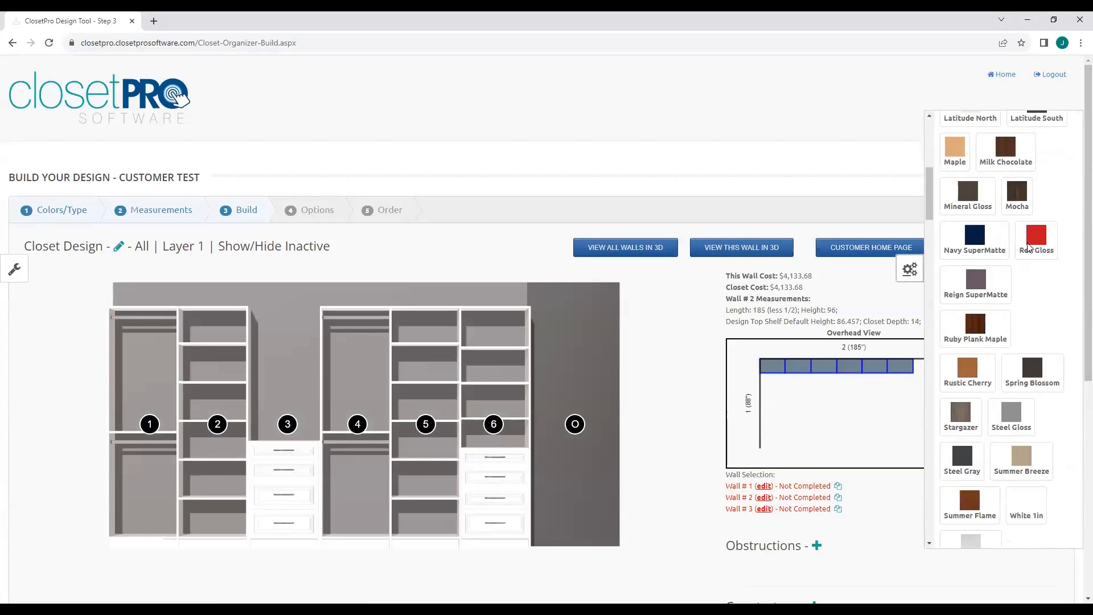
scroll(1030, 241, down, 15)
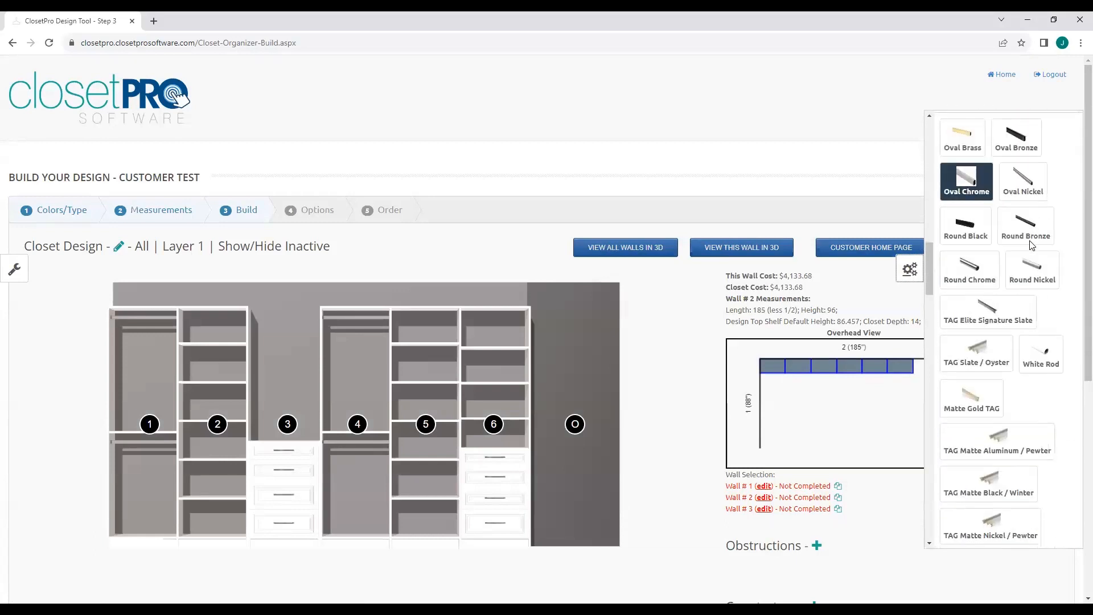
scroll(1032, 244, down, 10)
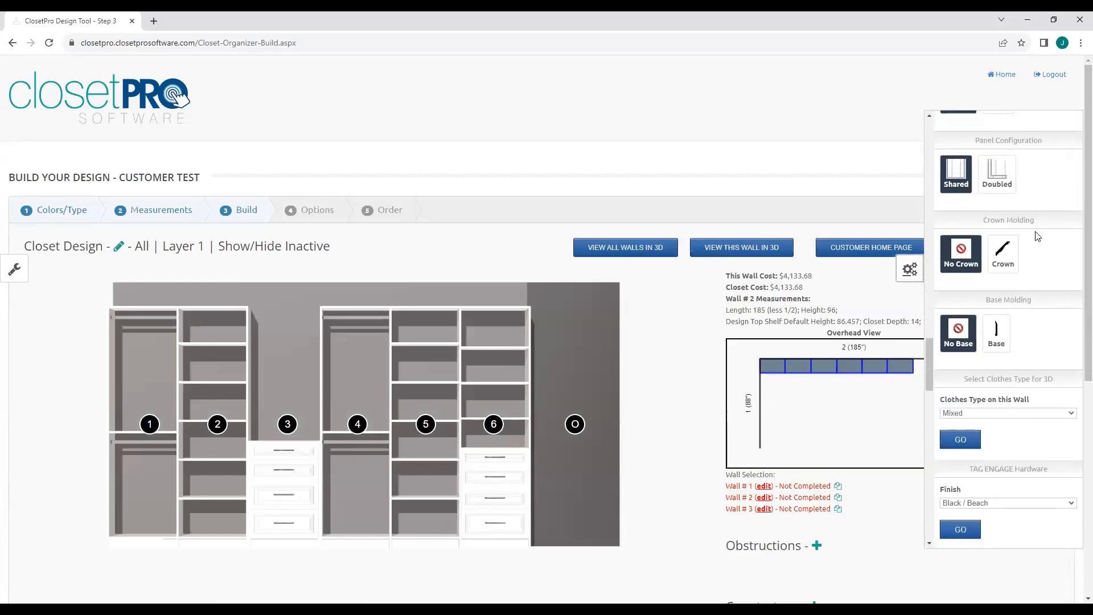
click(1016, 254)
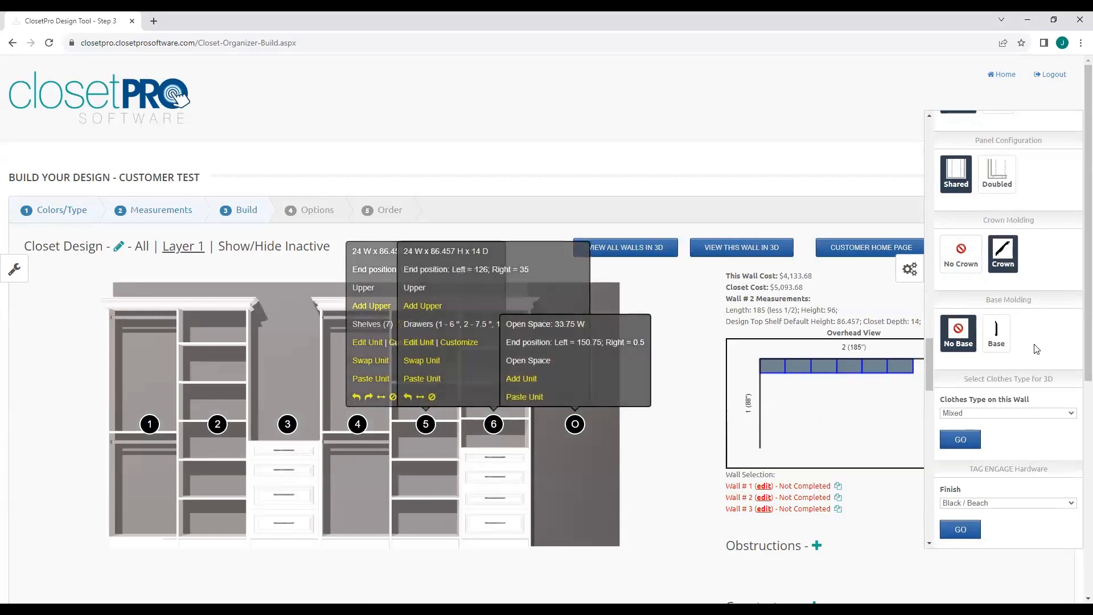
Set the global crown selection to a White Traditional Crown to Ceiling and apply it to the design.
scroll(1037, 302, down, 2)
scroll(1036, 302, down, 7)
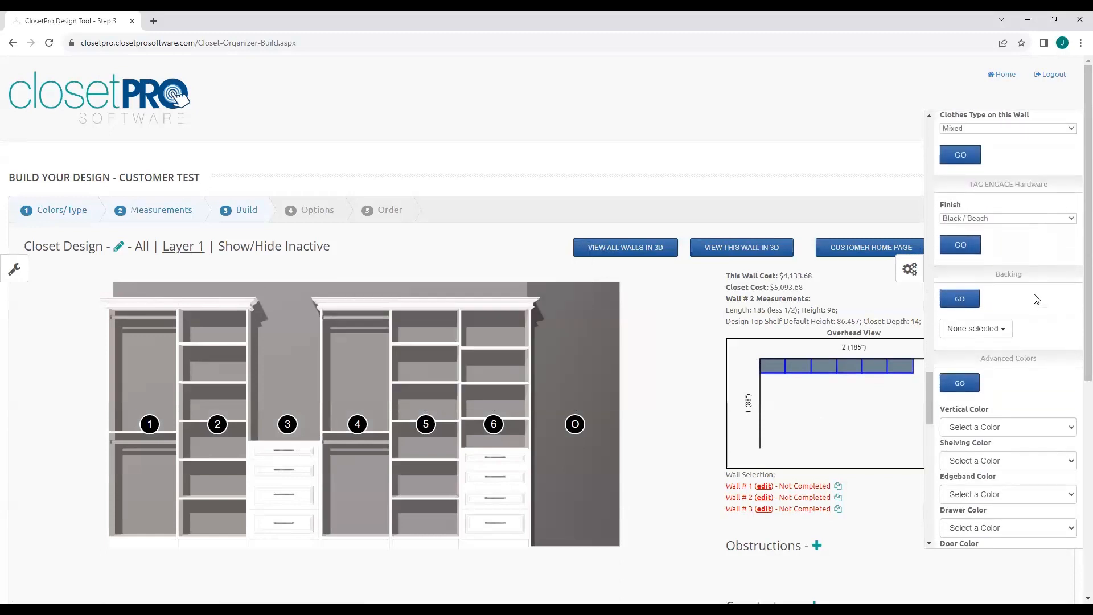
scroll(1036, 270, down, 9)
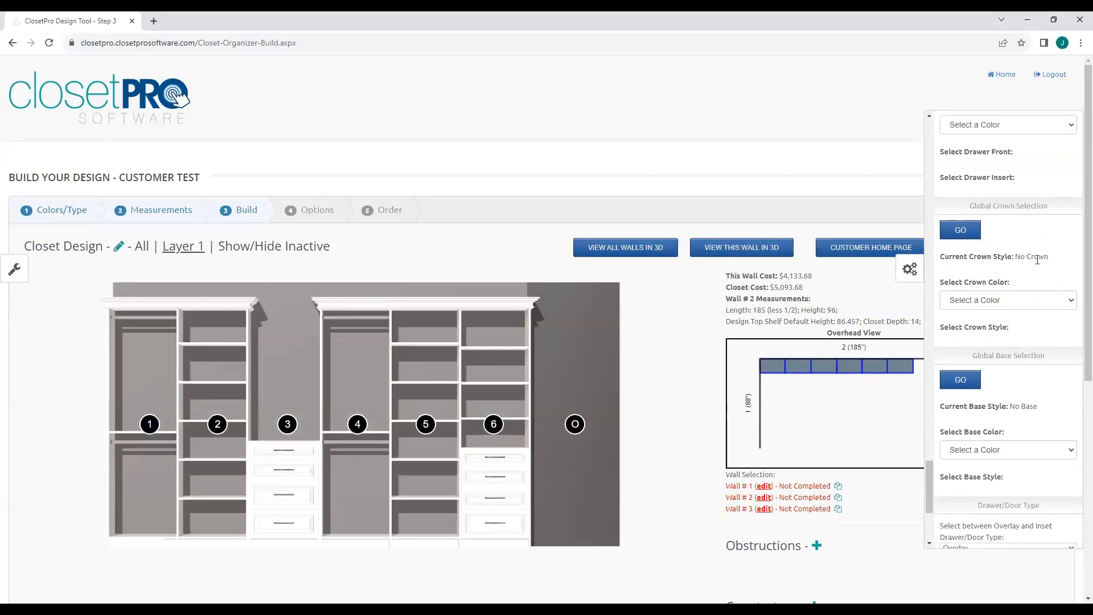
click(1075, 302)
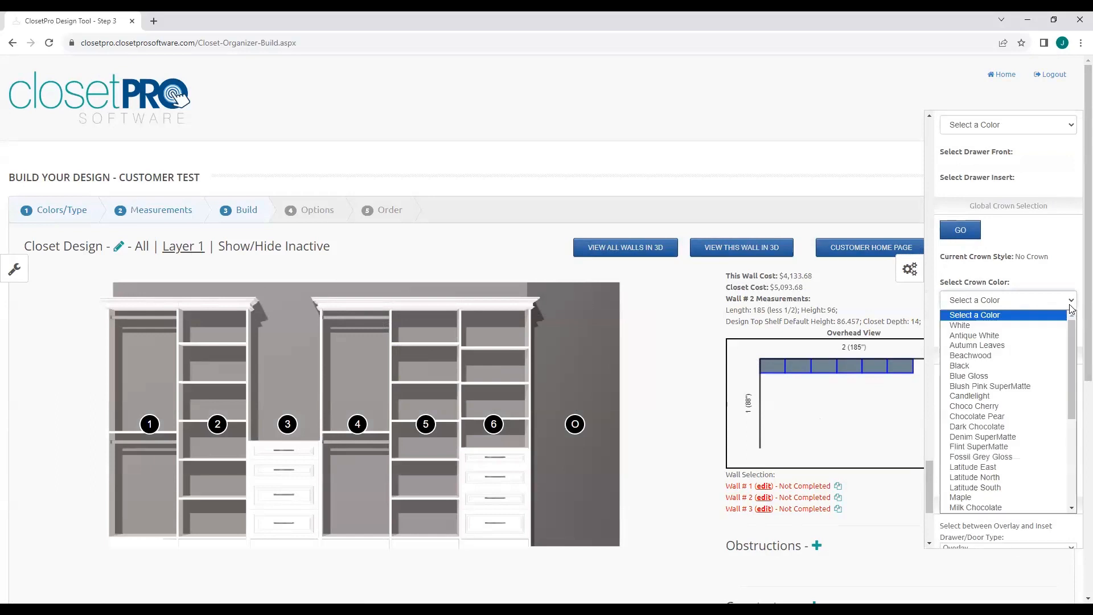
click(985, 327)
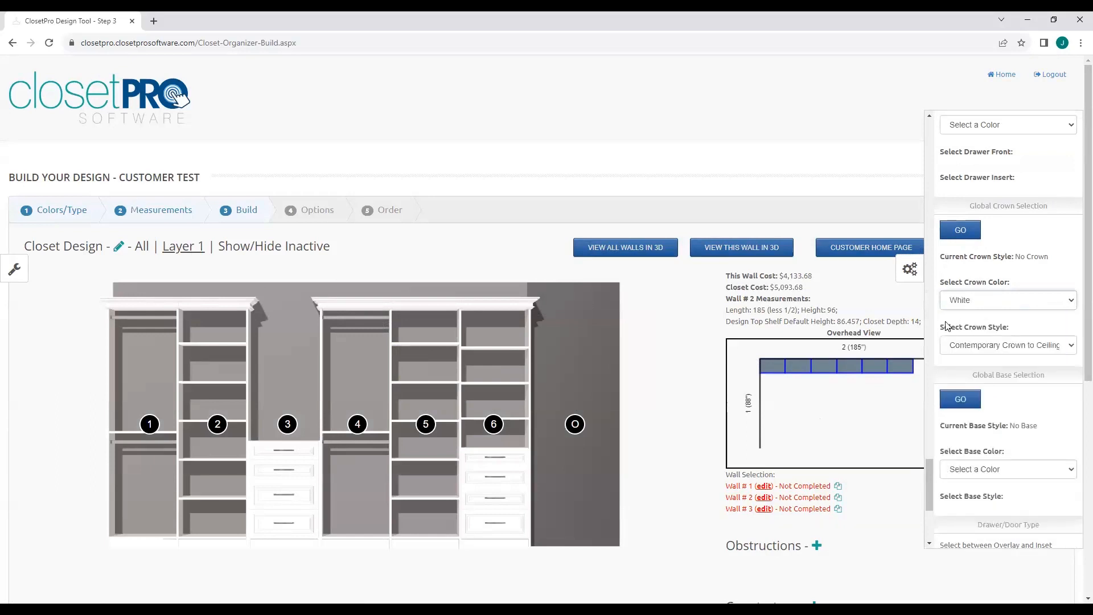
click(1061, 346)
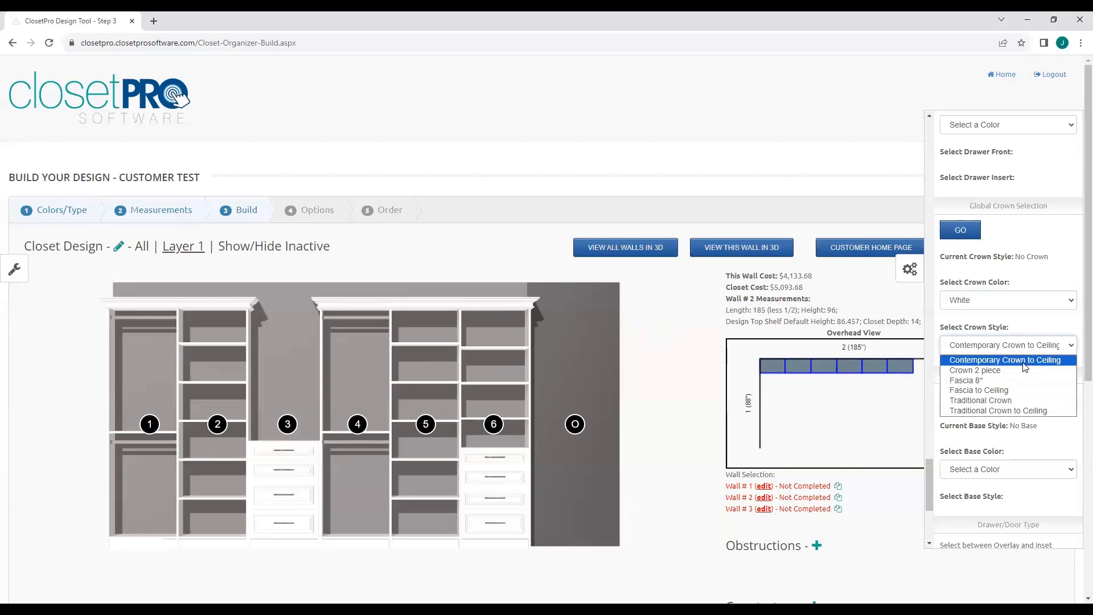
click(1019, 411)
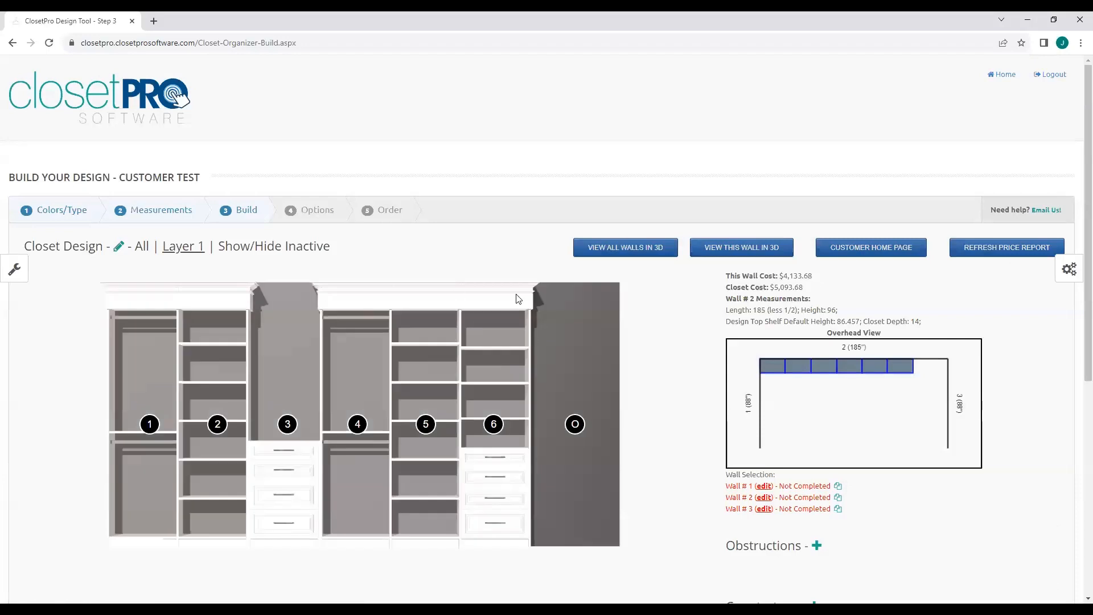
View all walls in 3D, inspect the ceiling-height crown from several angles, and return to the build tool.
click(625, 249)
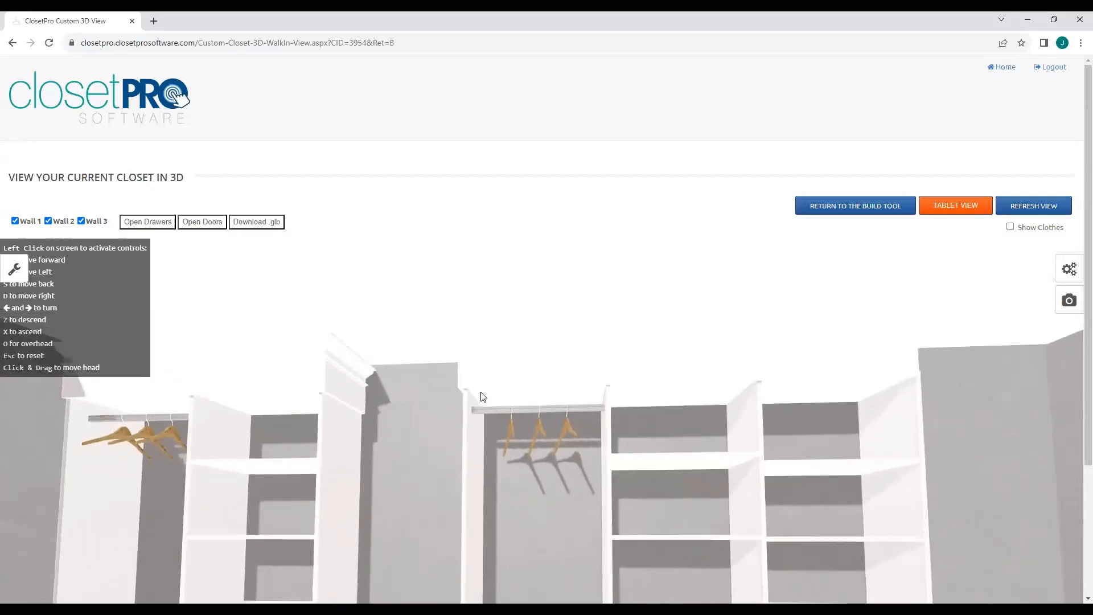
drag(481, 393, 455, 346)
key(x)
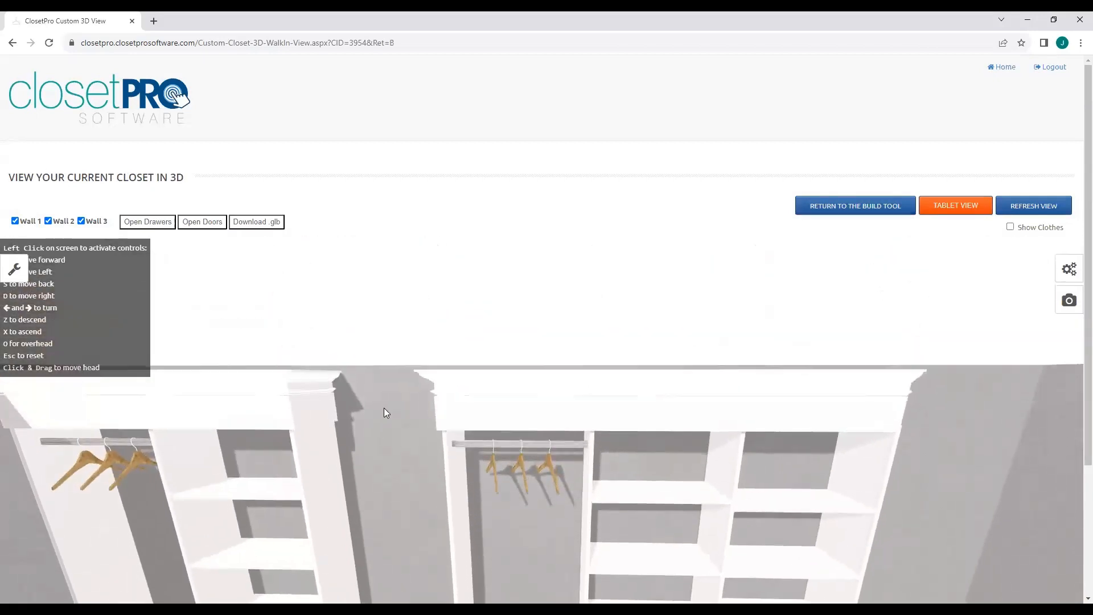
drag(384, 408, 412, 422)
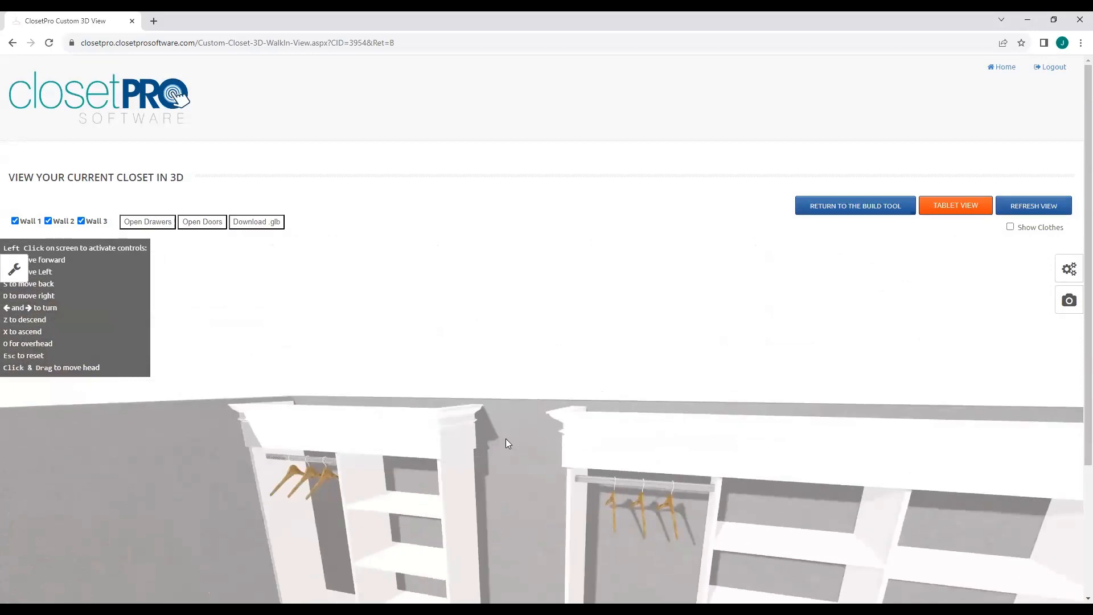
click(859, 210)
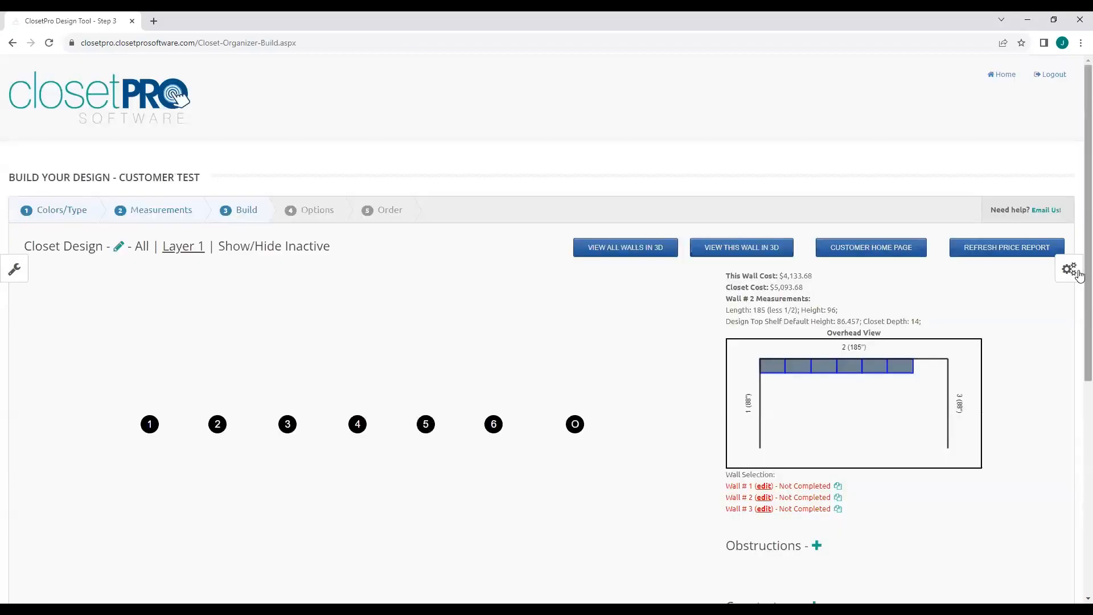
Change the global crown selection to the Crown 2 piece style in White and apply it.
click(1069, 268)
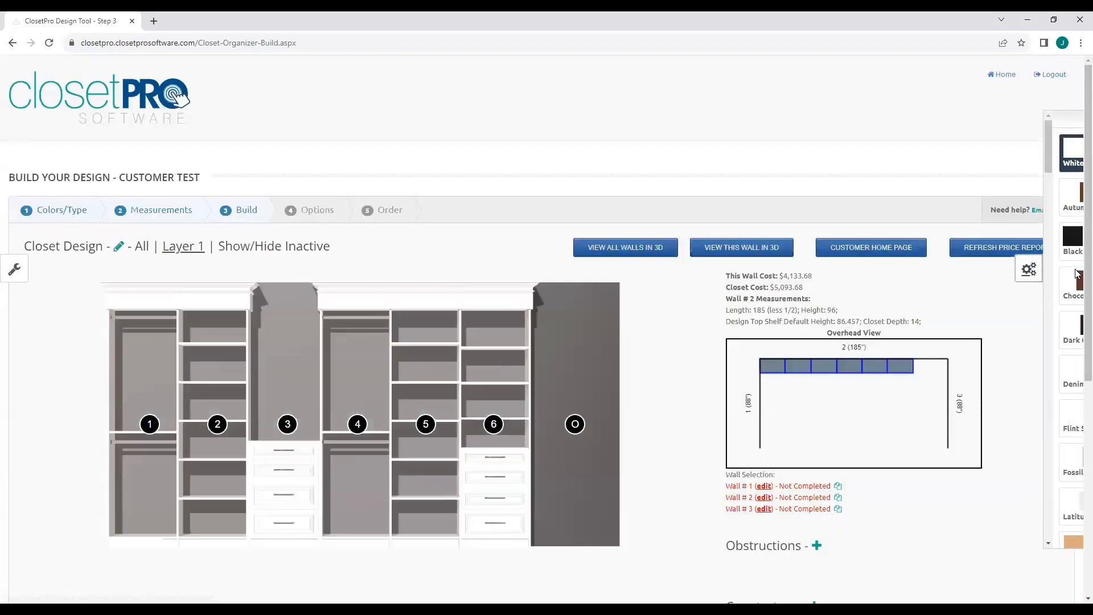
scroll(1034, 316, down, 20)
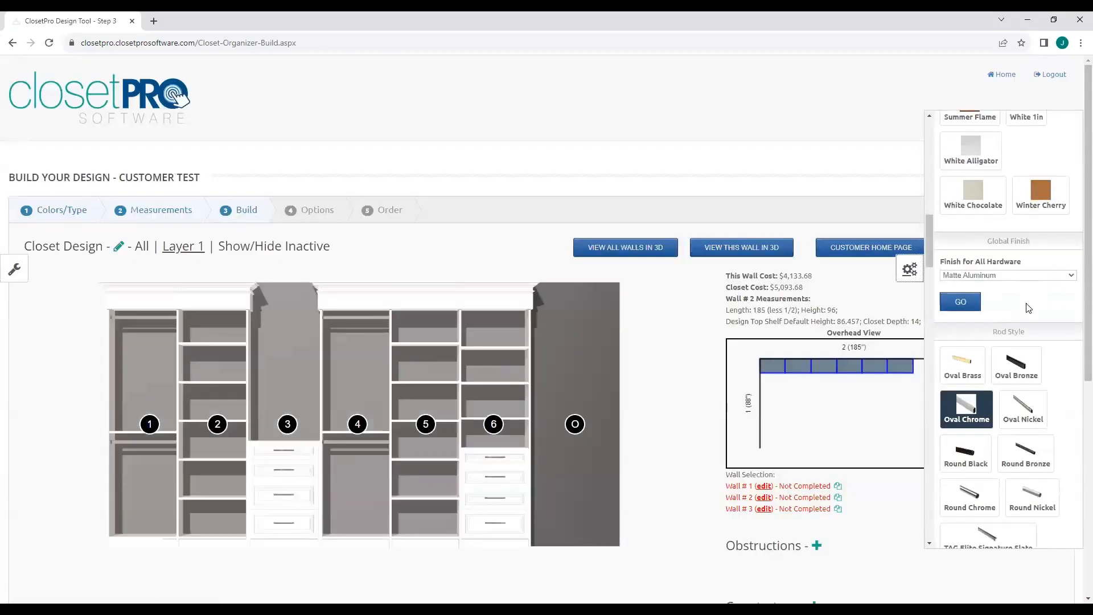
scroll(1025, 308, down, 15)
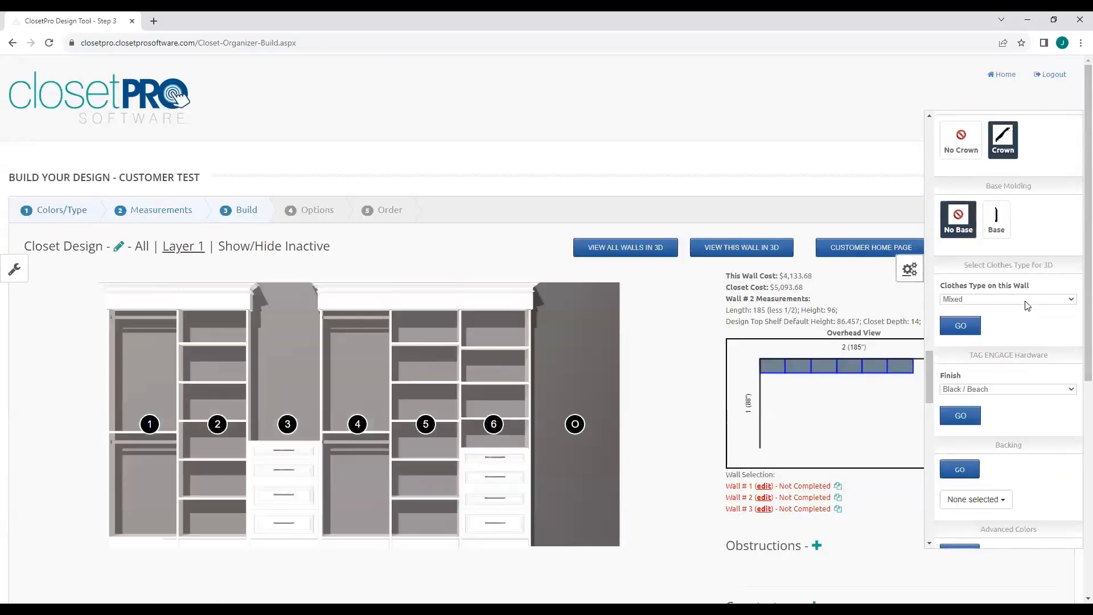
scroll(1027, 306, down, 15)
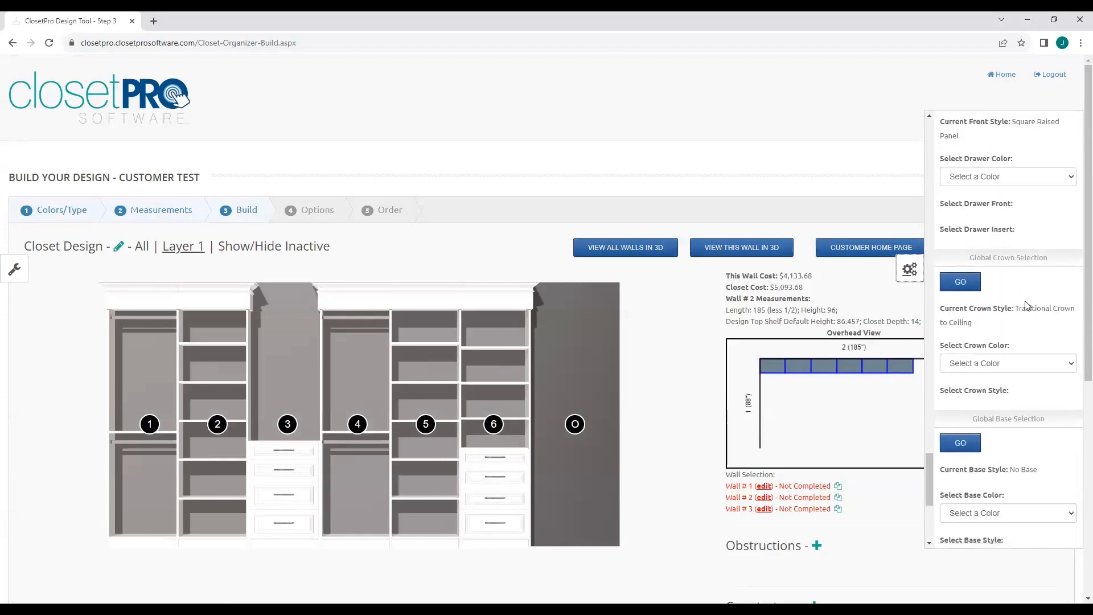
click(1031, 258)
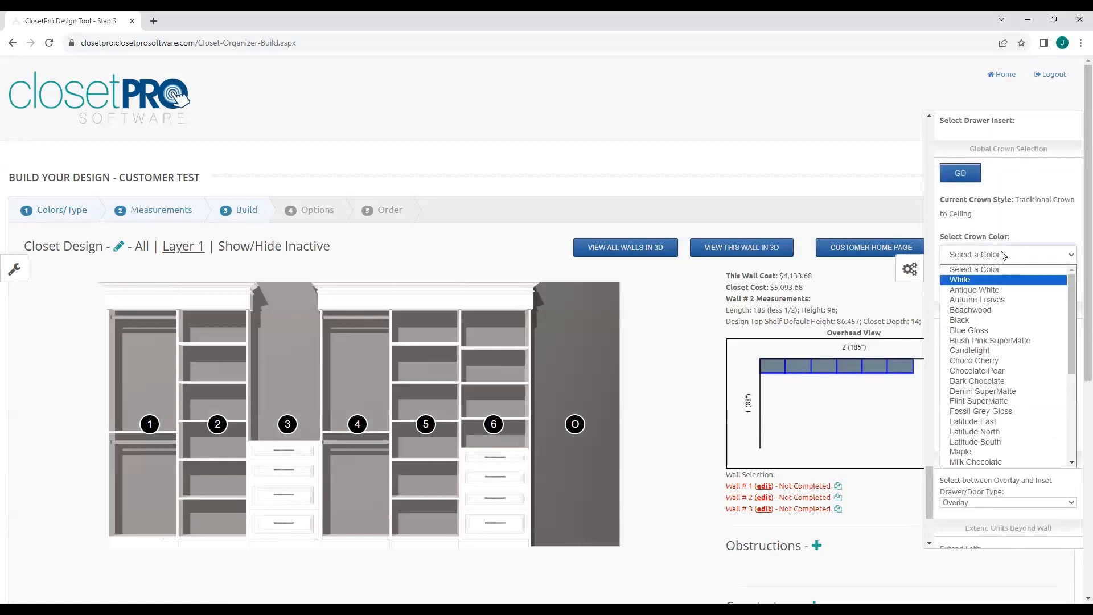
click(977, 275)
click(1019, 300)
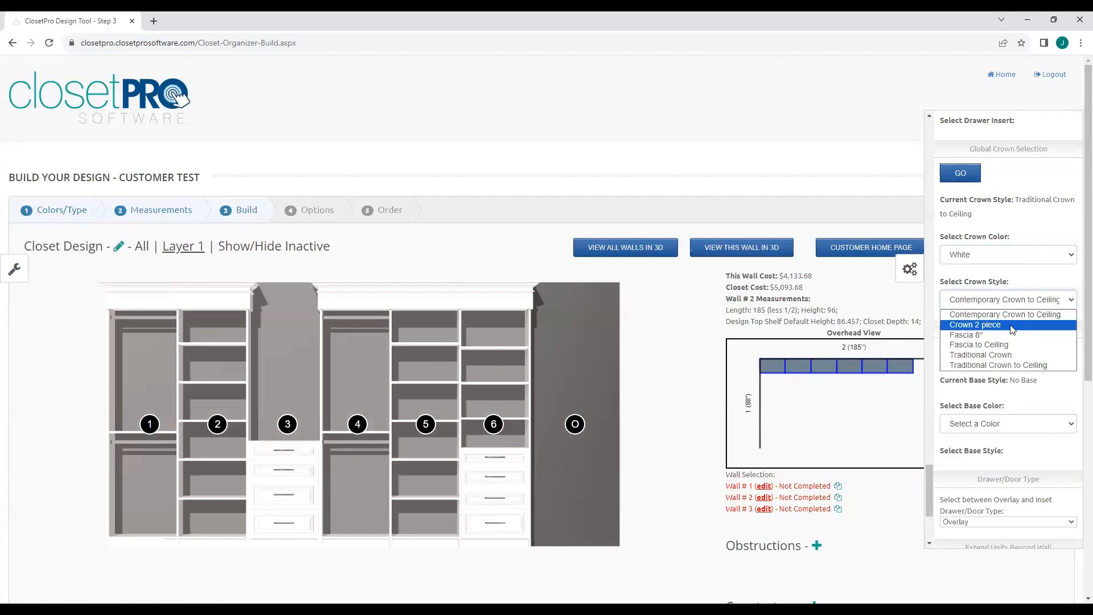
click(1017, 325)
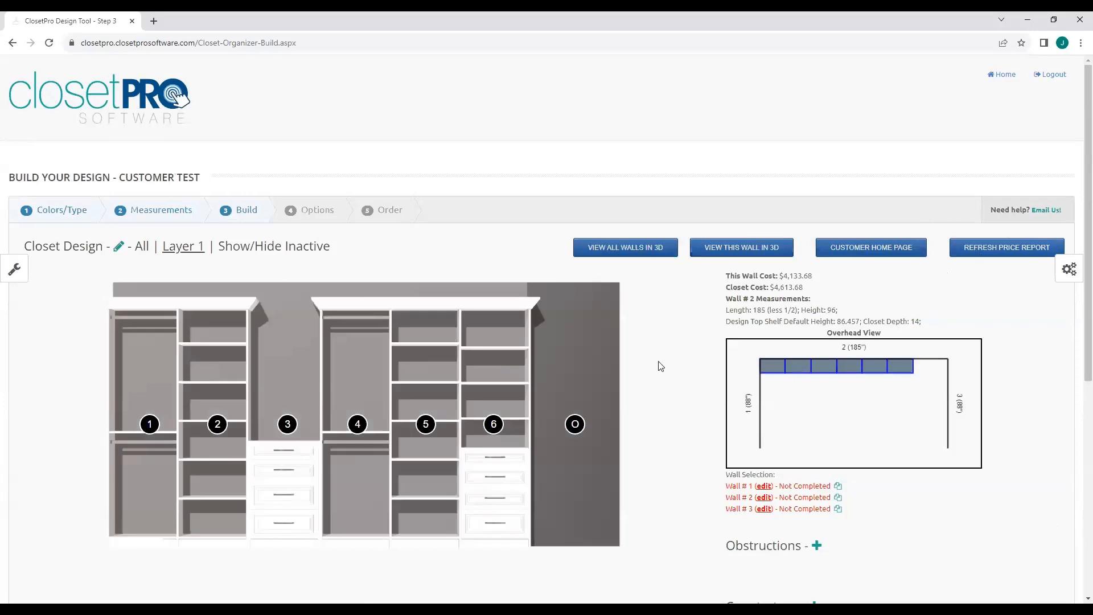
Examine the crown styles offered for the White crown color in the global settings, then close the settings without applying a change.
click(1066, 268)
scroll(1022, 381, down, 10)
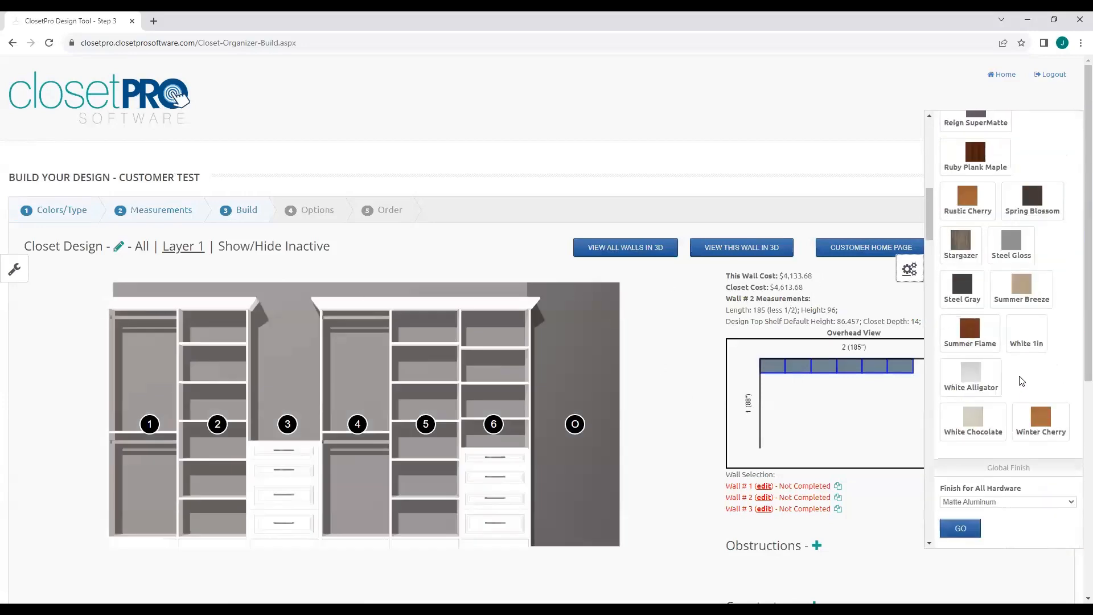
scroll(1022, 381, down, 10)
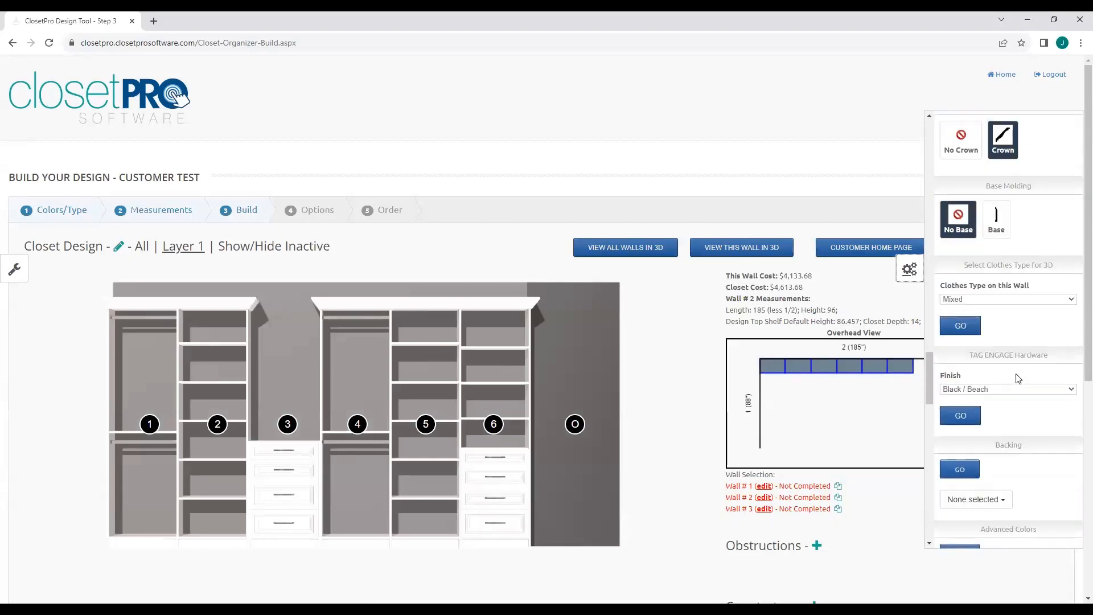
scroll(1018, 379, down, 5)
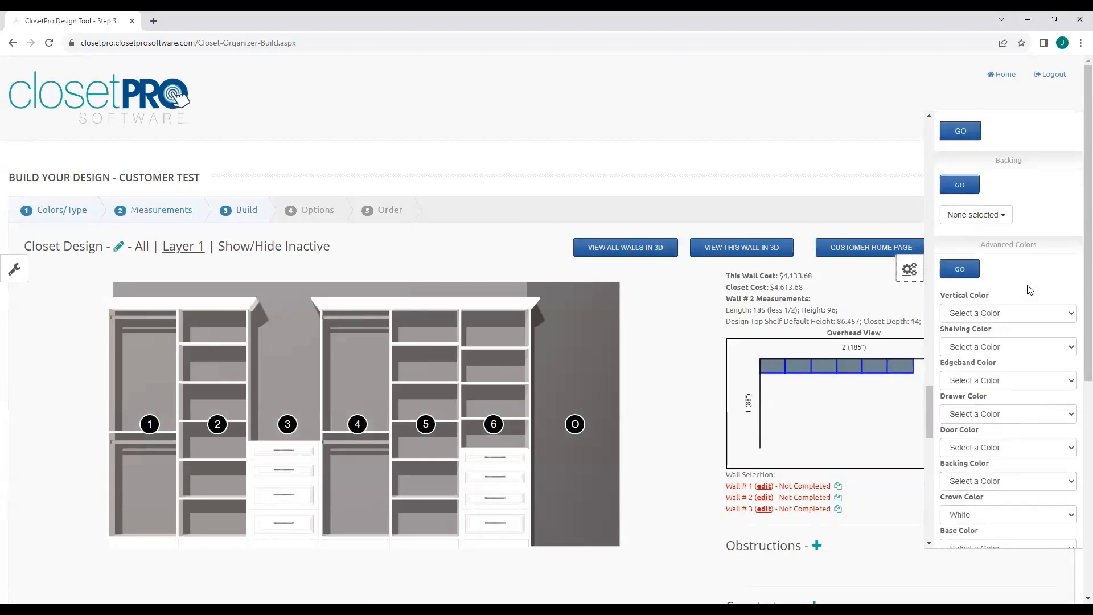
scroll(1028, 291, down, 10)
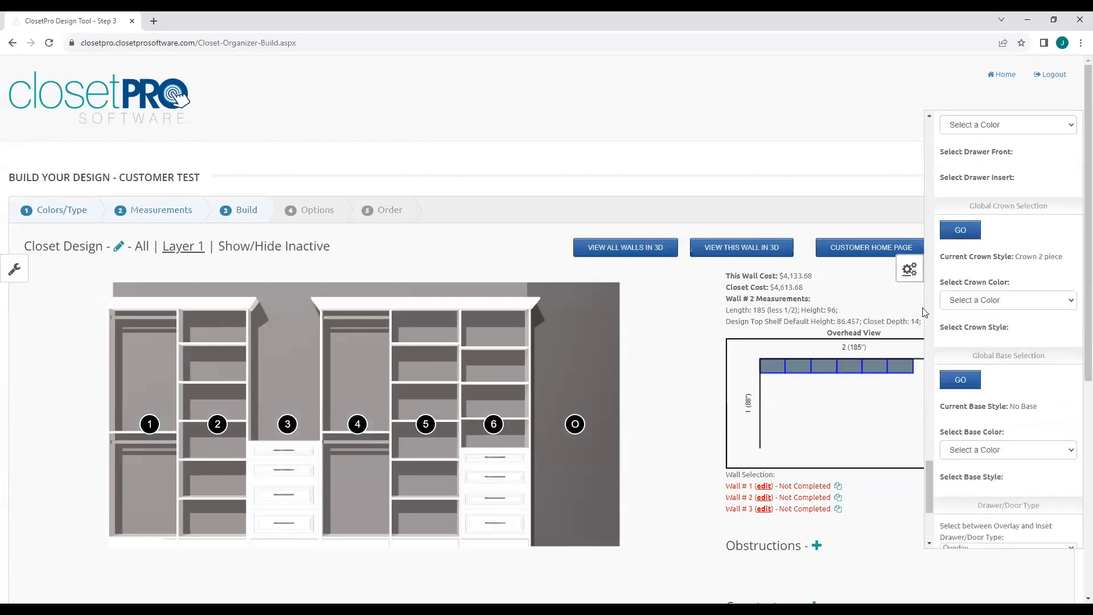
click(998, 304)
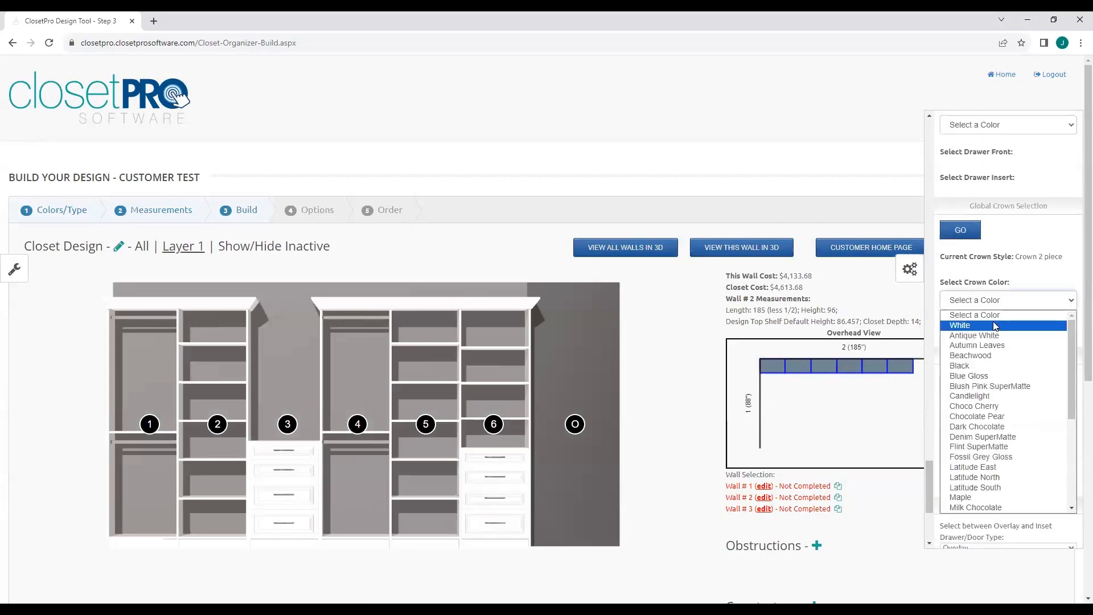
click(1023, 326)
click(1026, 343)
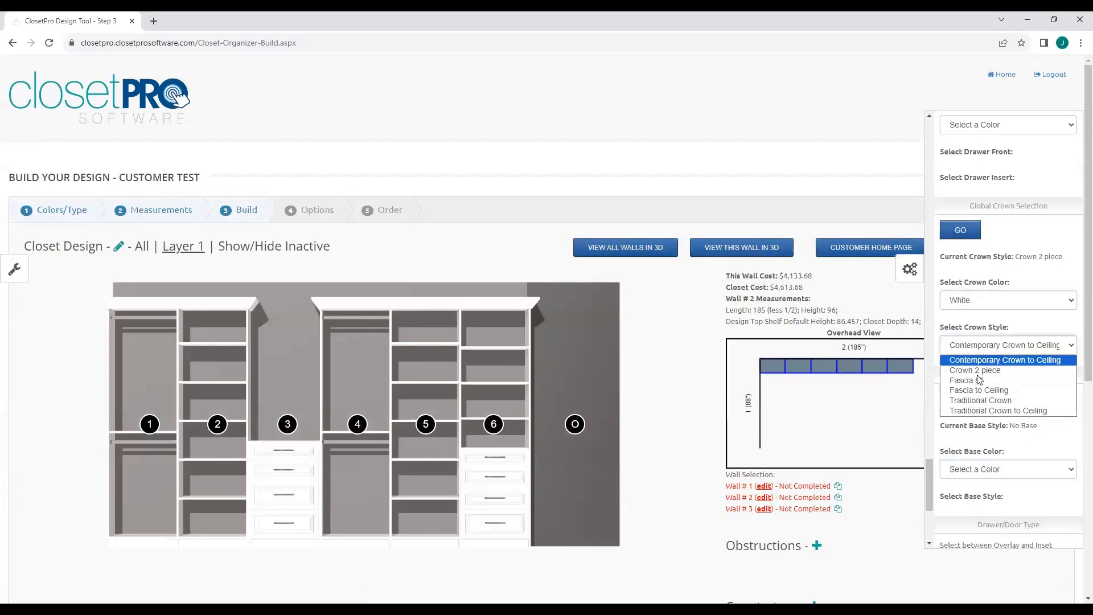
click(1036, 241)
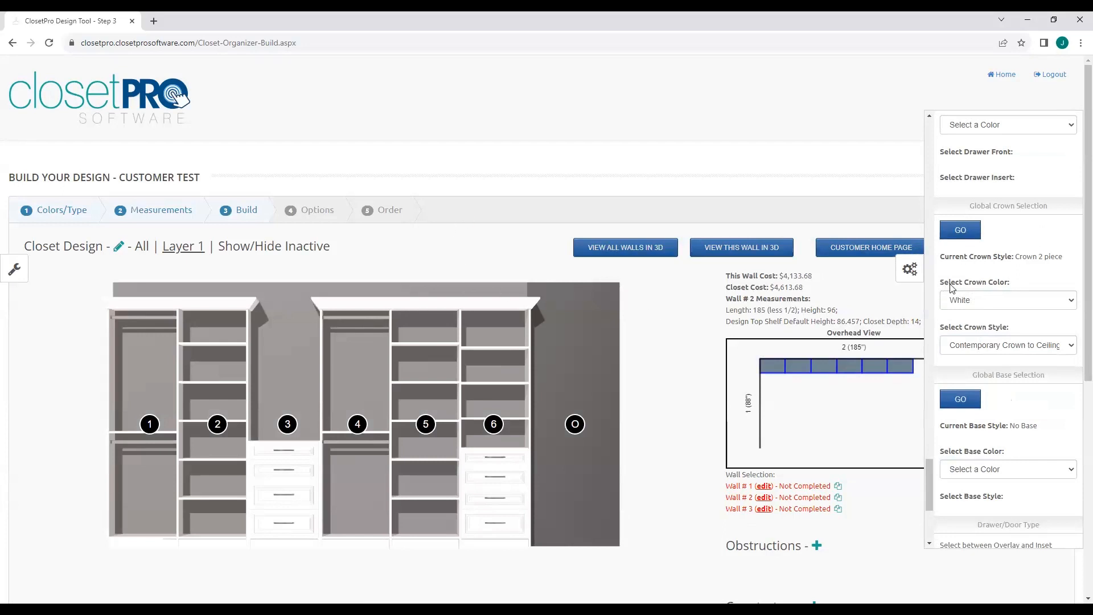
click(910, 270)
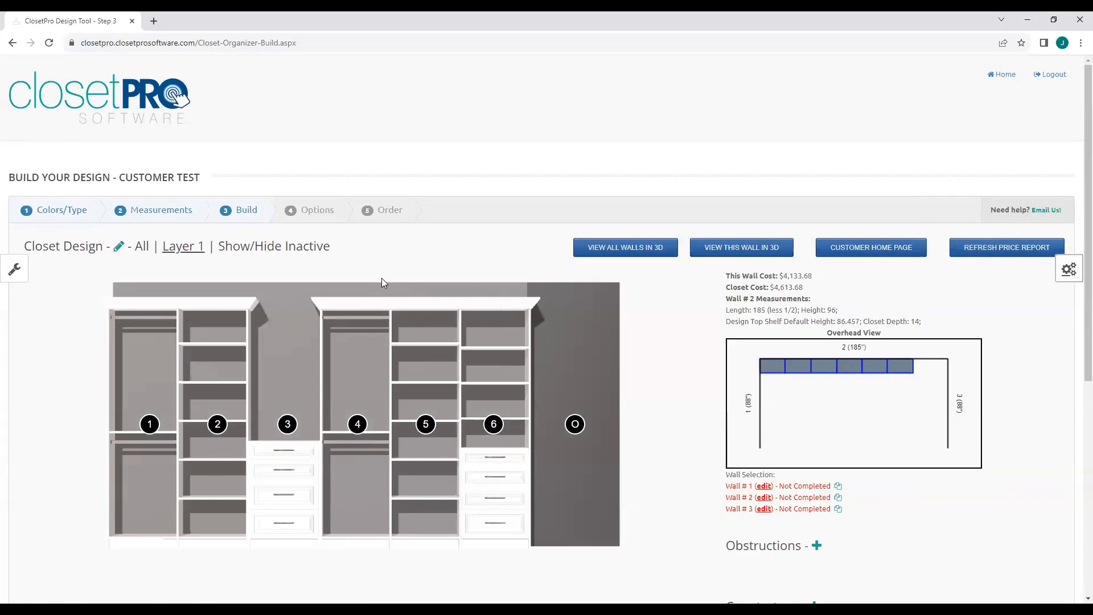
Examine the Min Unit Height for Crown and Top Shelf Default Height in the closet measurements, then close them without changes.
click(119, 249)
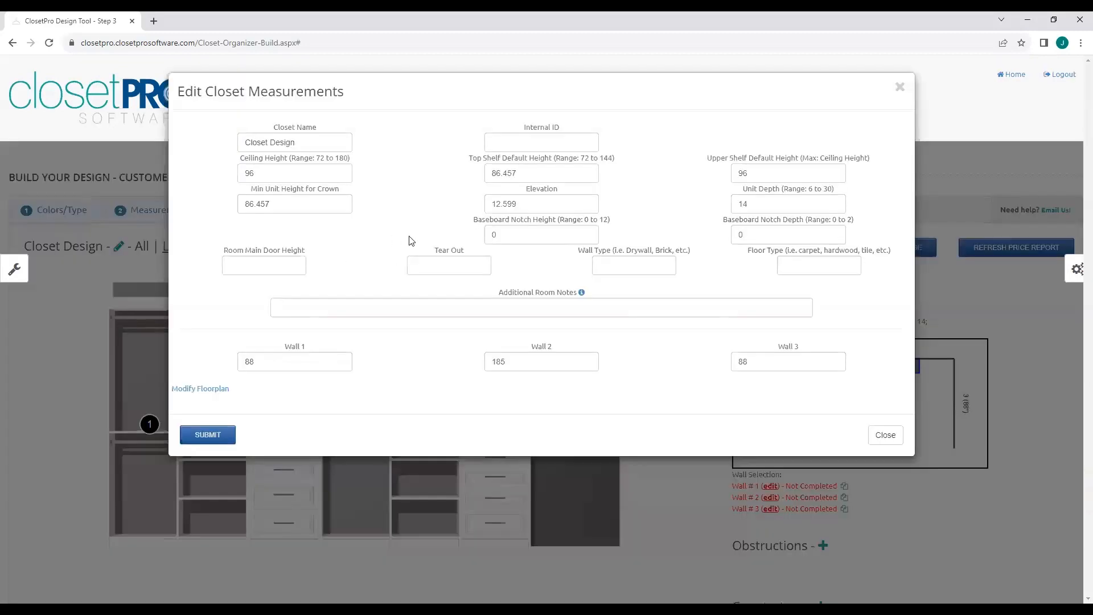
drag(300, 206, 239, 208)
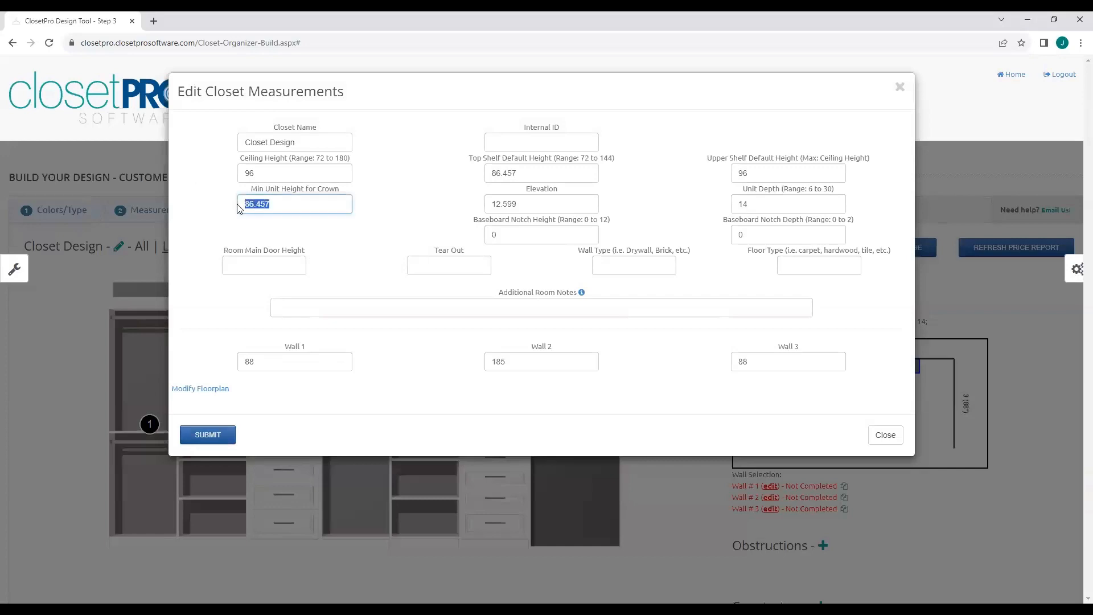
click(371, 207)
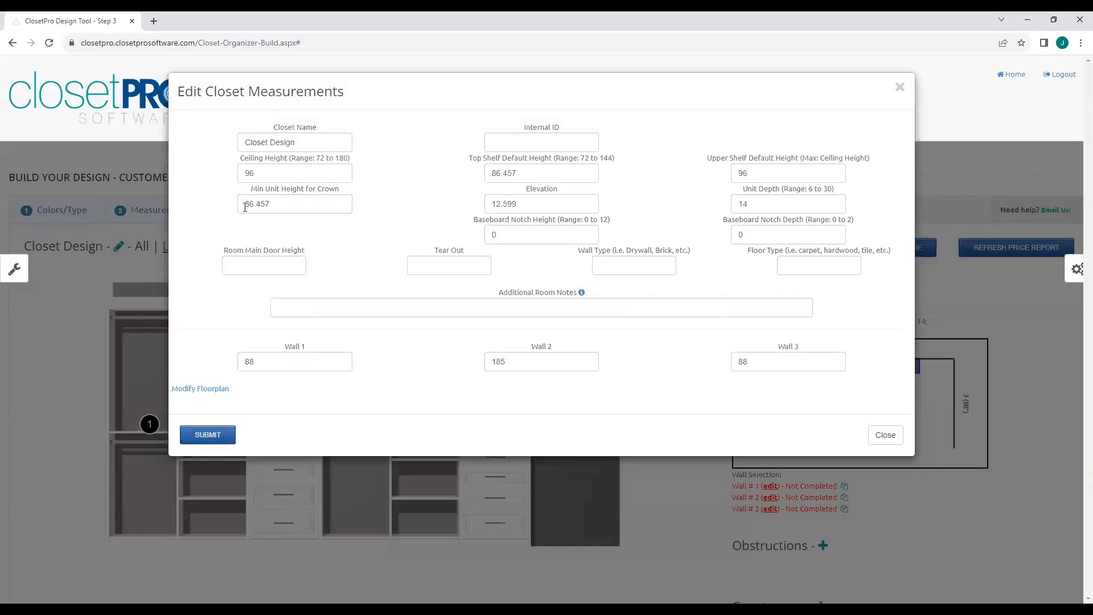
drag(285, 208, 241, 207)
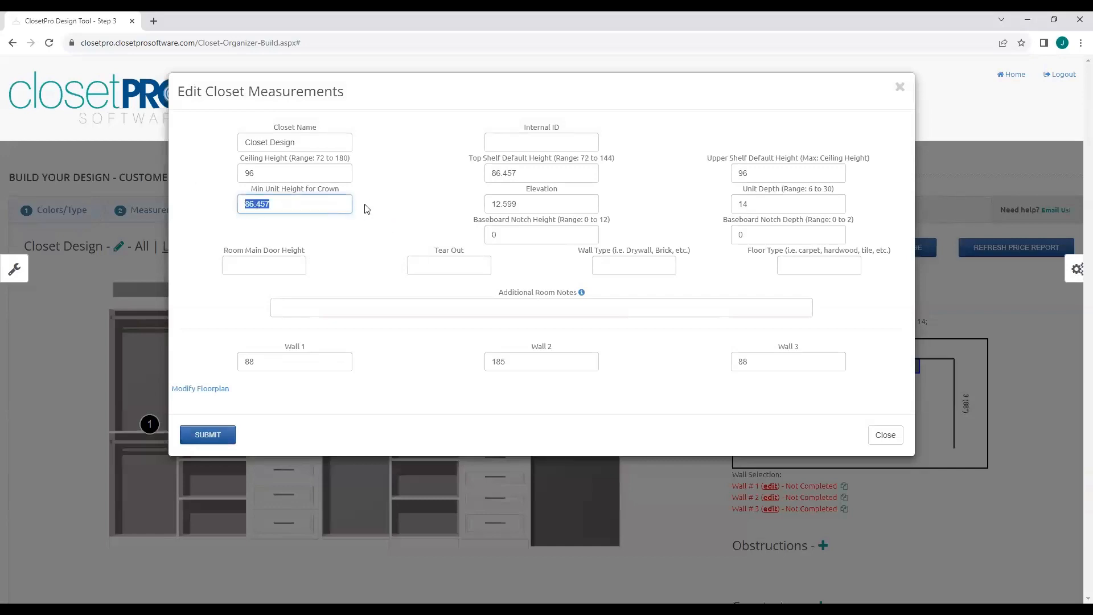
click(367, 207)
drag(524, 174, 492, 176)
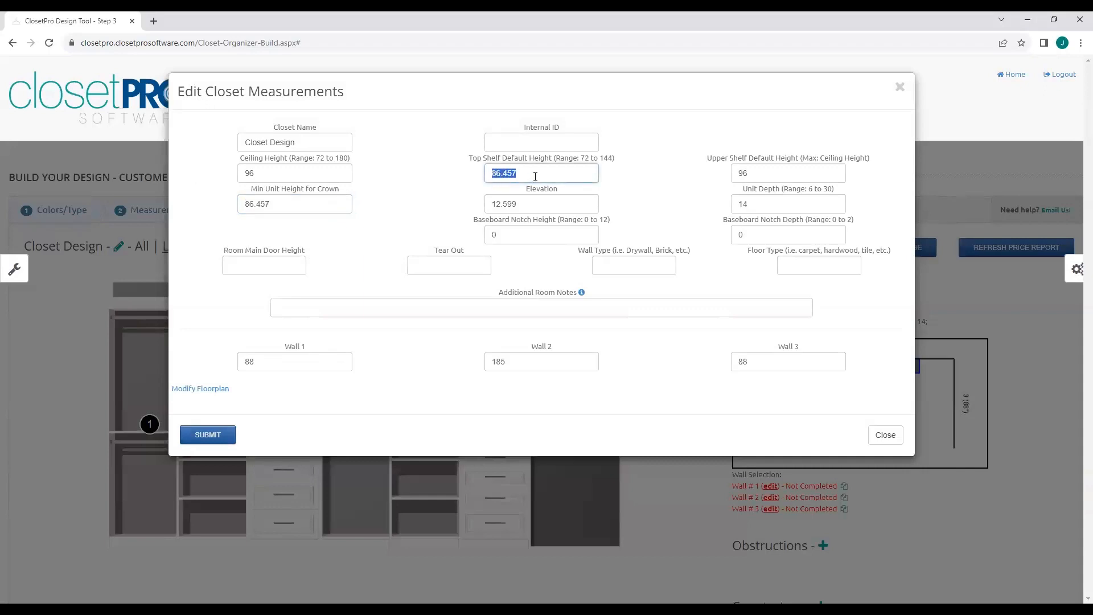
click(532, 172)
click(279, 204)
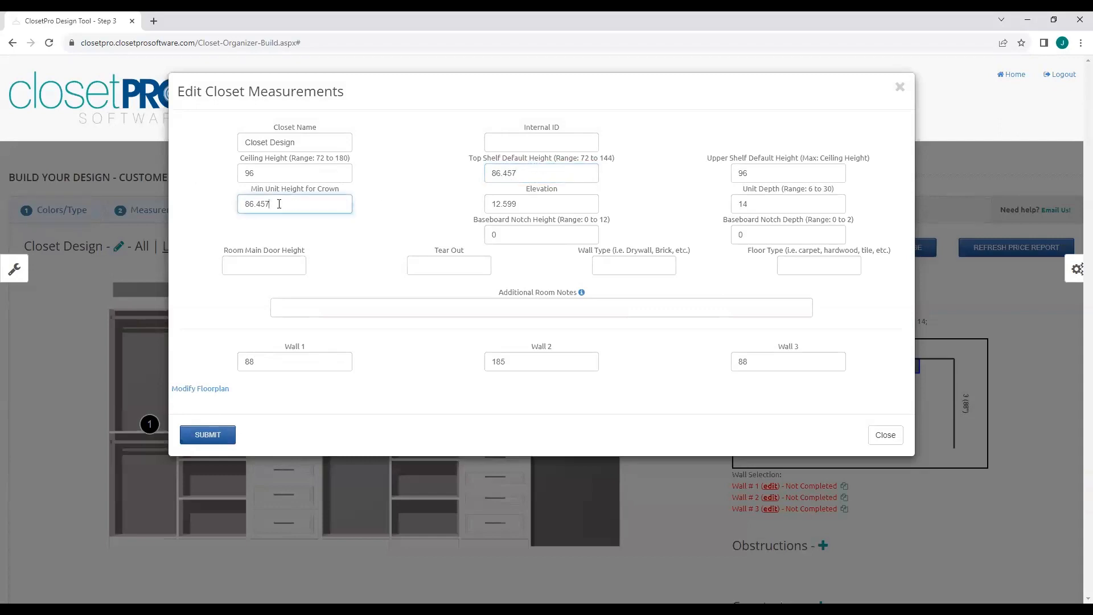
drag(279, 204, 246, 205)
click(366, 197)
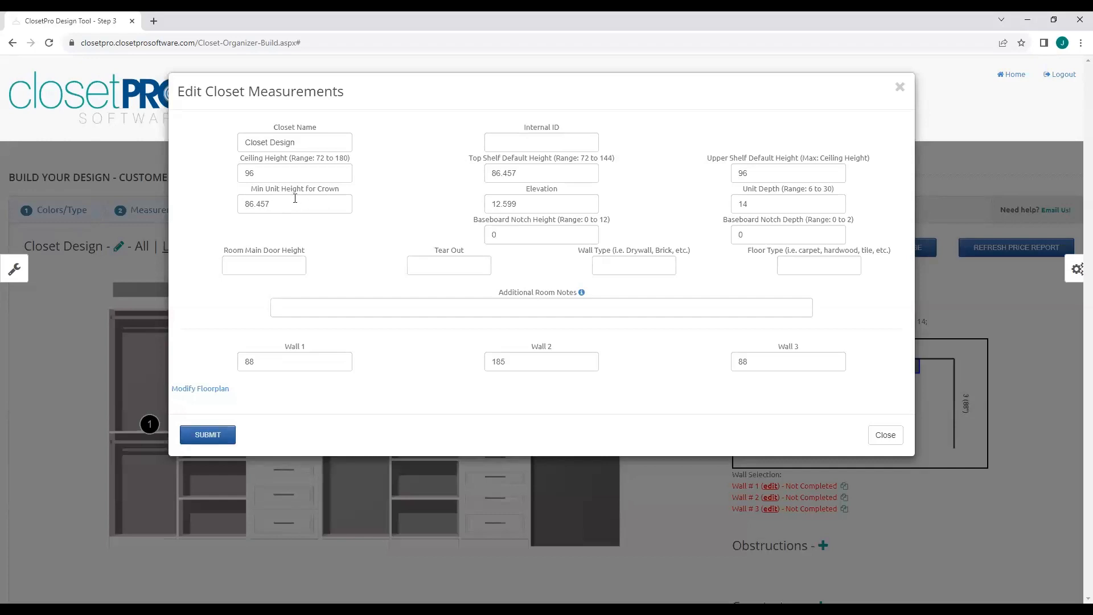
drag(272, 203, 246, 203)
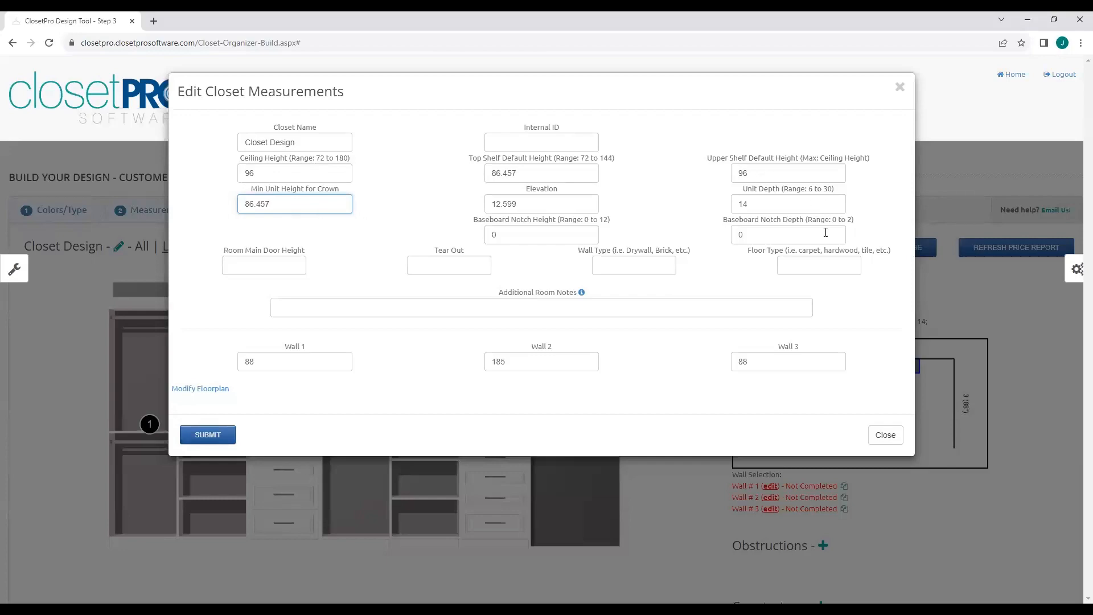
click(887, 435)
Open Wall #1 for editing and add a Hang Bar (Double) unit in its open space.
scroll(655, 399, down, 1)
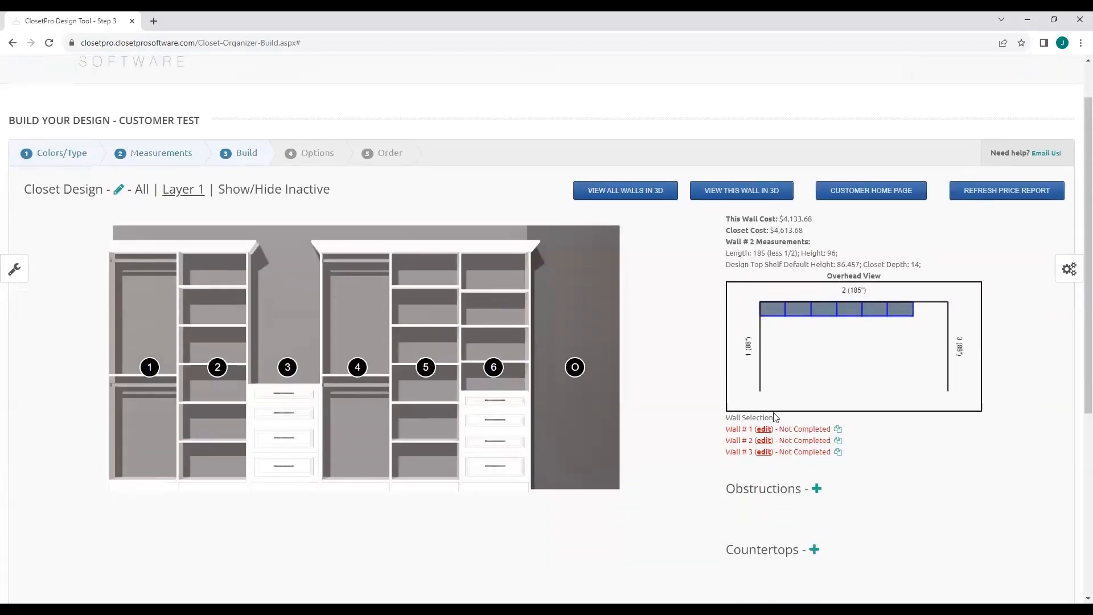
click(765, 429)
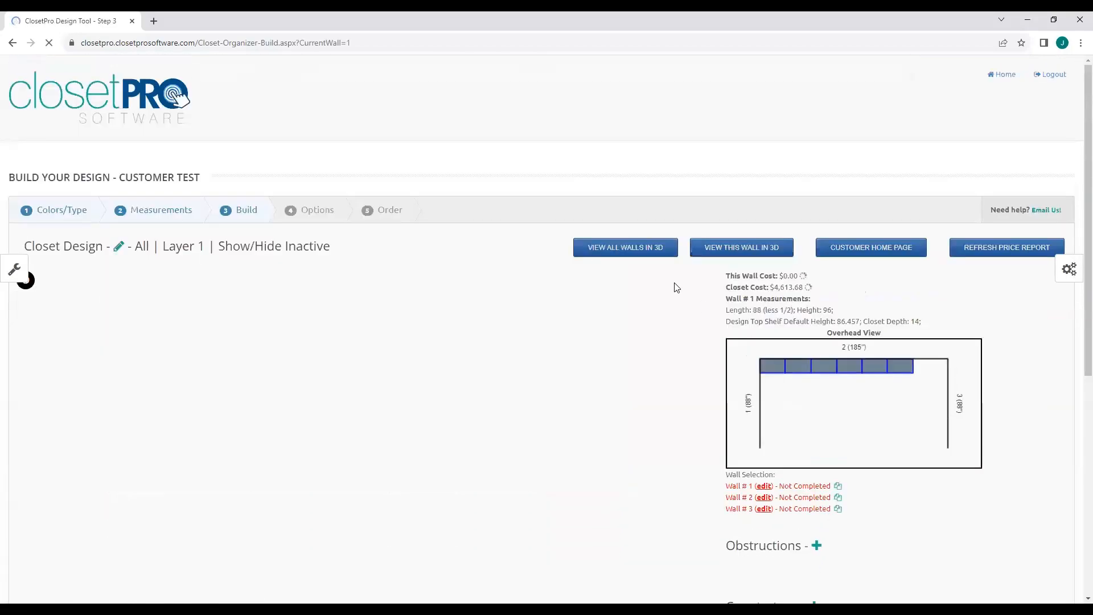
click(370, 422)
click(359, 380)
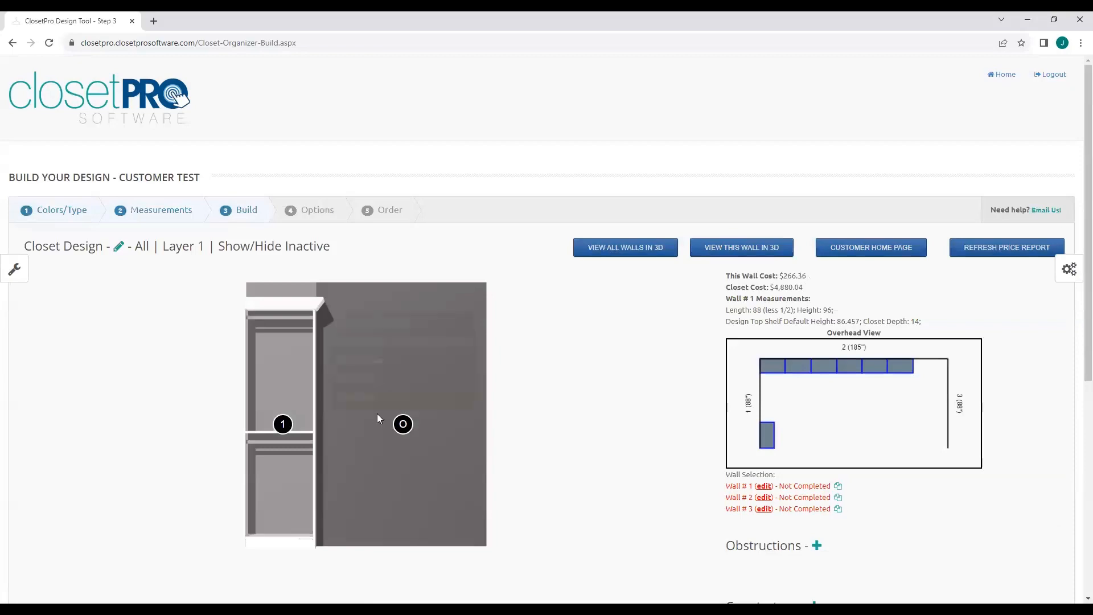
Add a Shelves (7) unit from the shelves category next to the double hang unit on Wall #1.
click(377, 418)
click(360, 380)
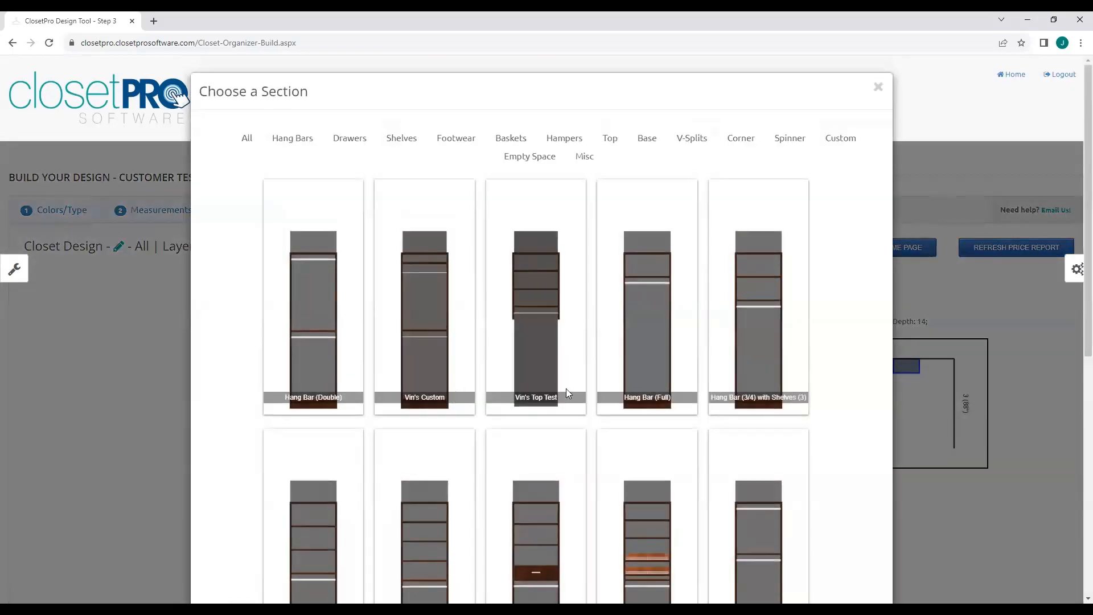
click(401, 138)
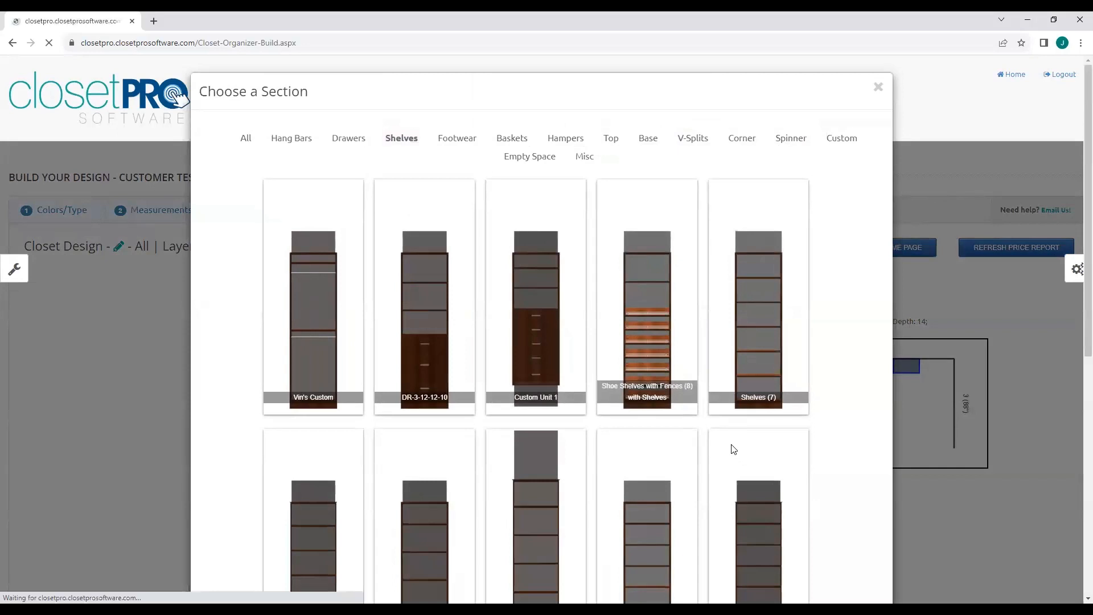
click(730, 450)
click(447, 416)
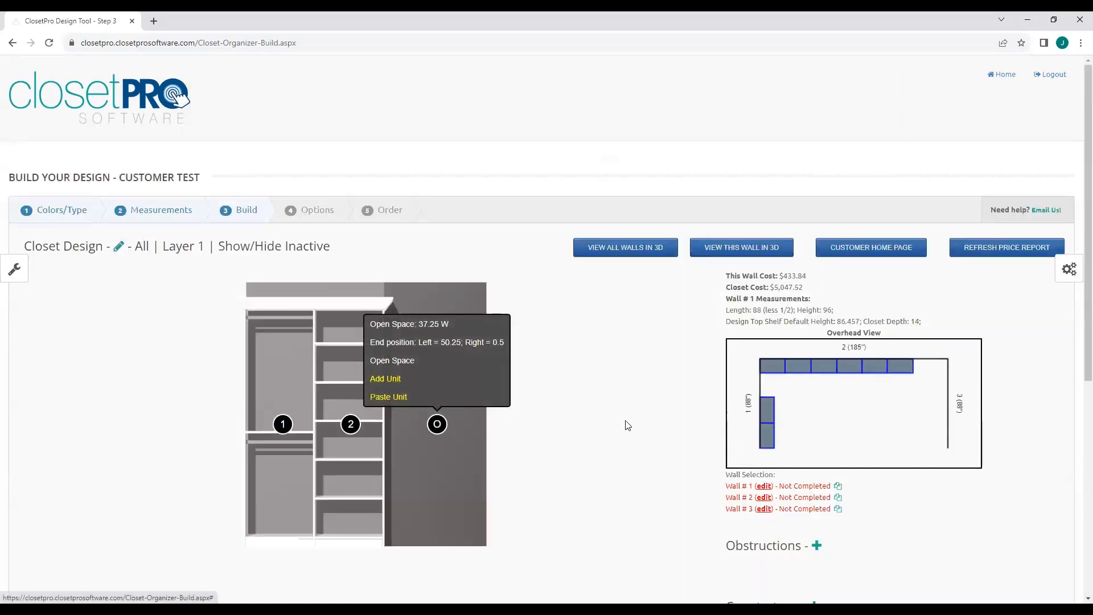
Examine the global design settings for Wall #1, from closet color through panel and molding options to the advanced colors.
scroll(595, 376, down, 1)
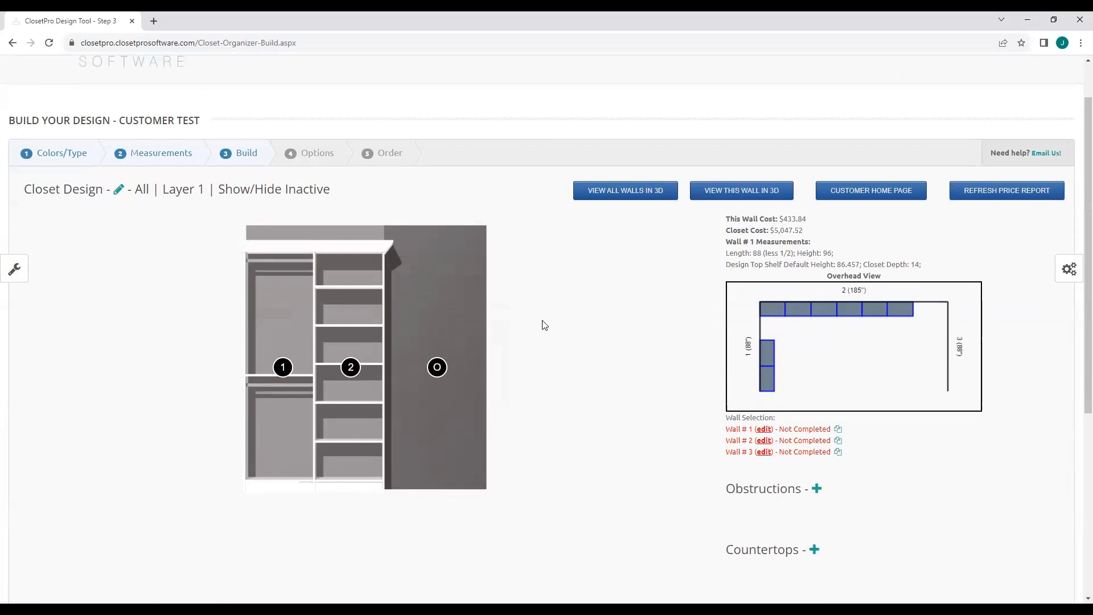
click(1069, 269)
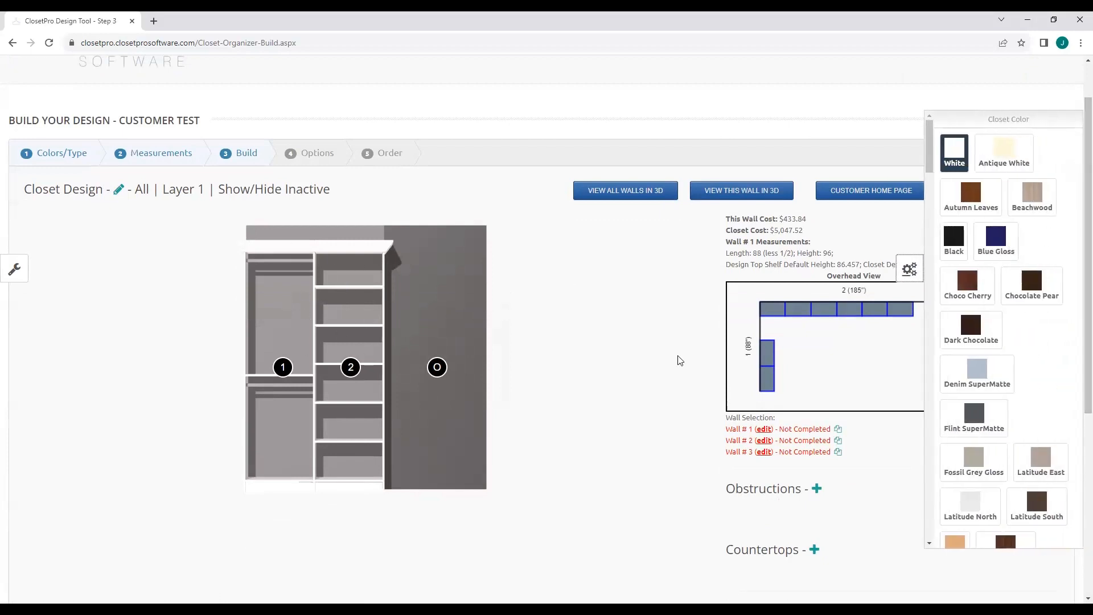
scroll(1046, 319, down, 8)
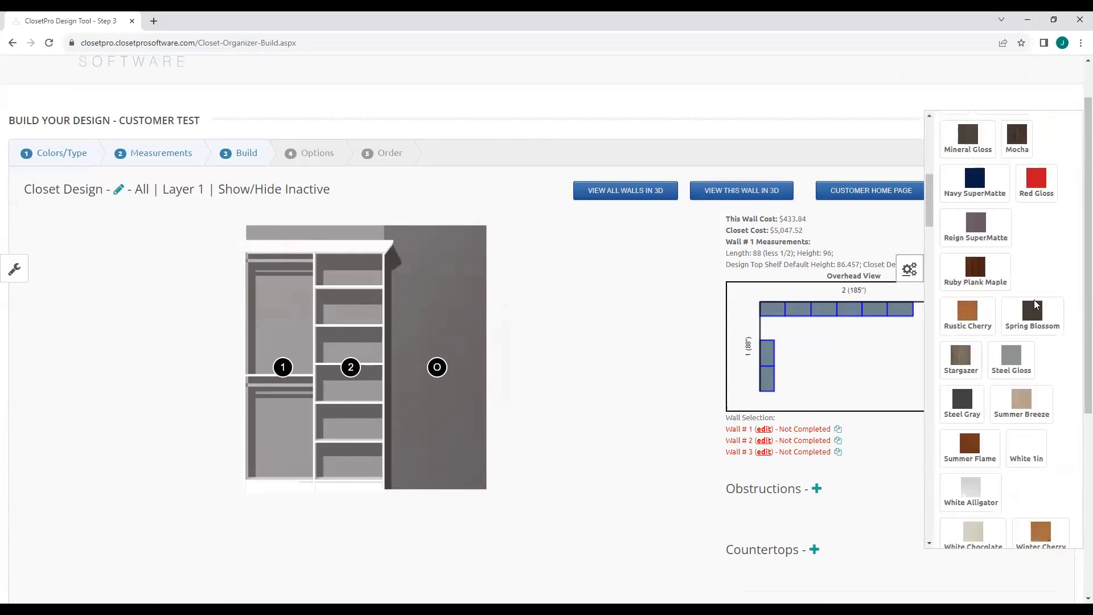
scroll(1035, 305, down, 10)
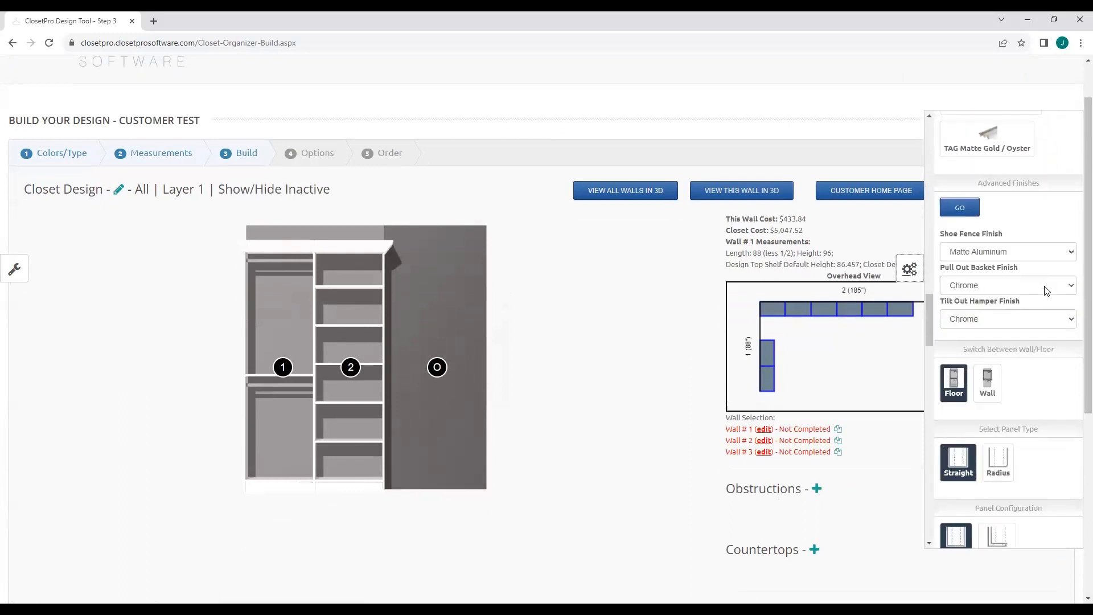
scroll(1045, 290, down, 8)
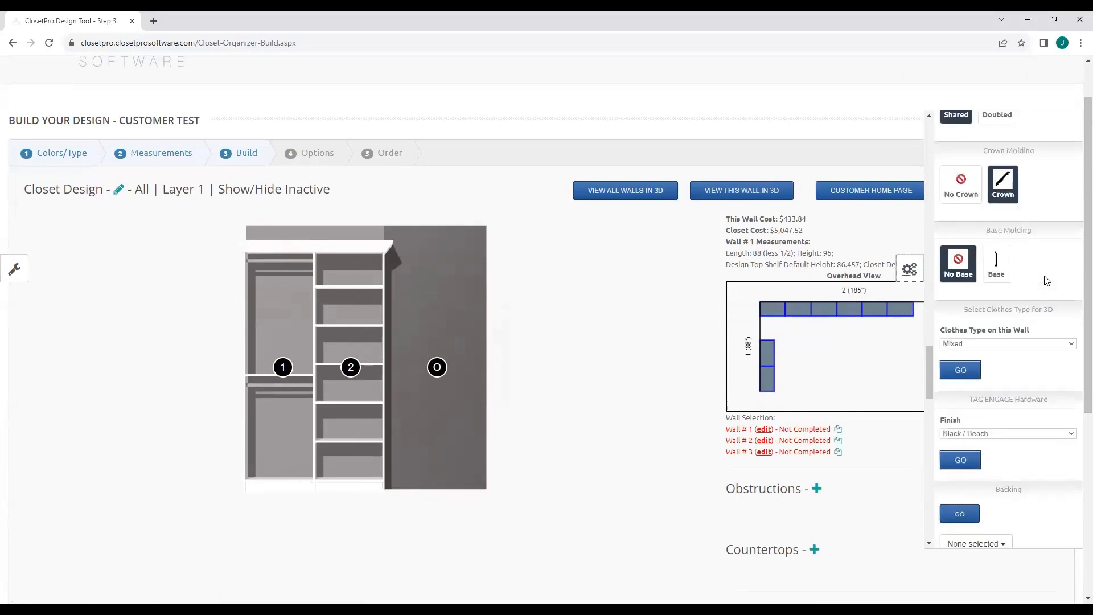
scroll(1047, 280, down, 1)
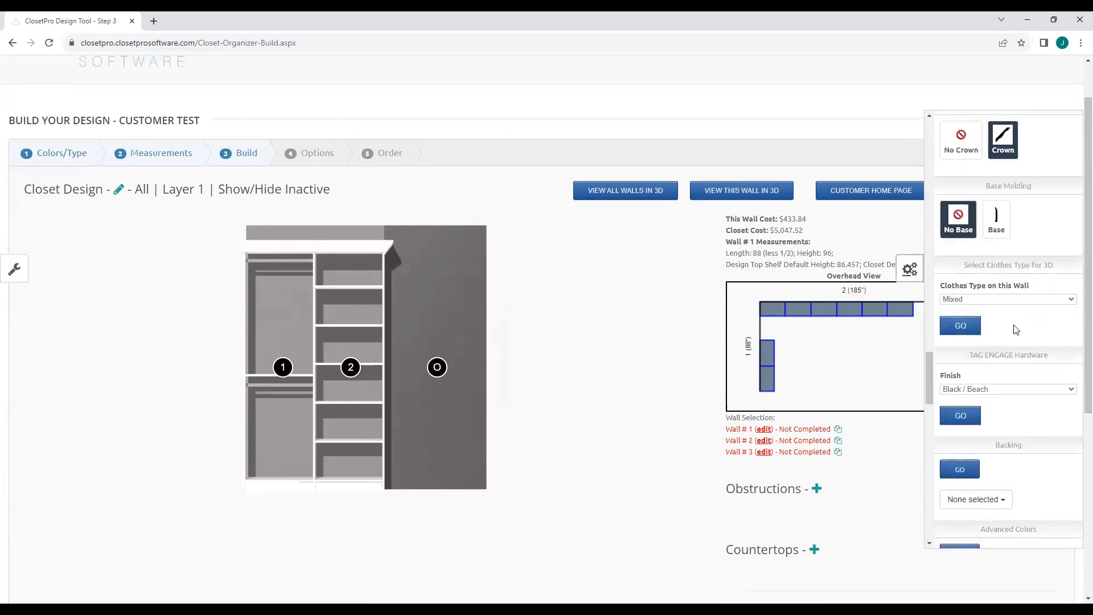
scroll(1017, 330, down, 8)
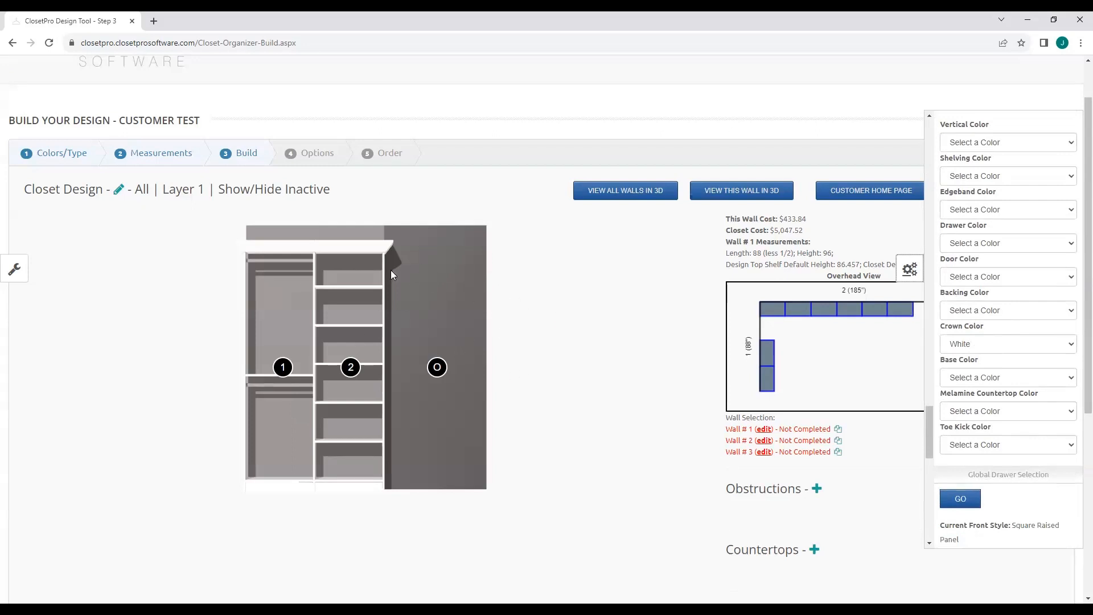
View the overview of all walls in the design, then reopen Wall #1 for editing.
scroll(590, 333, down, 5)
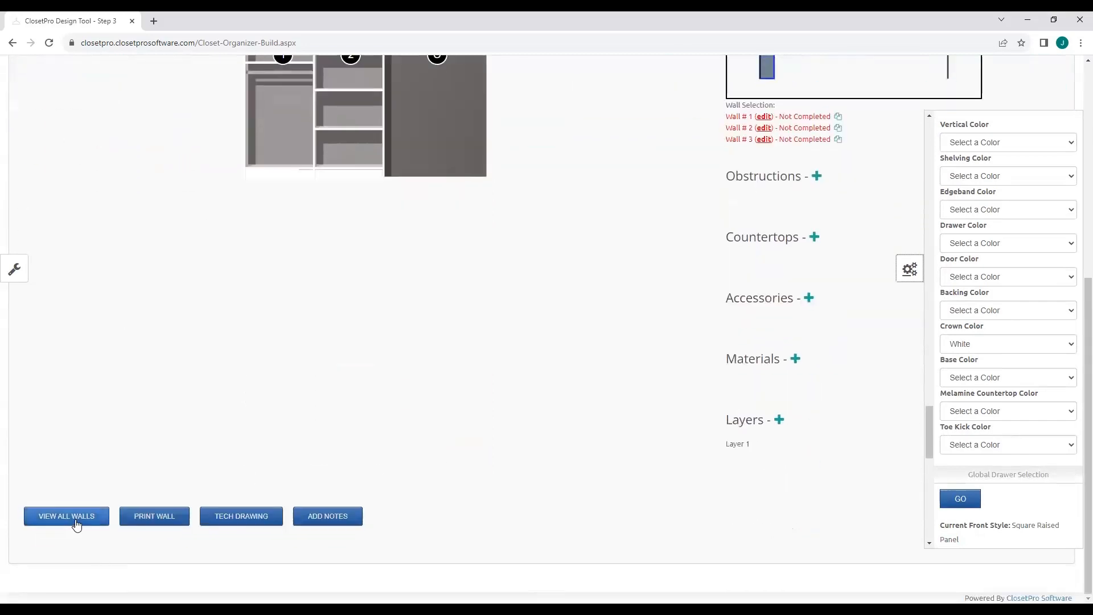
click(77, 525)
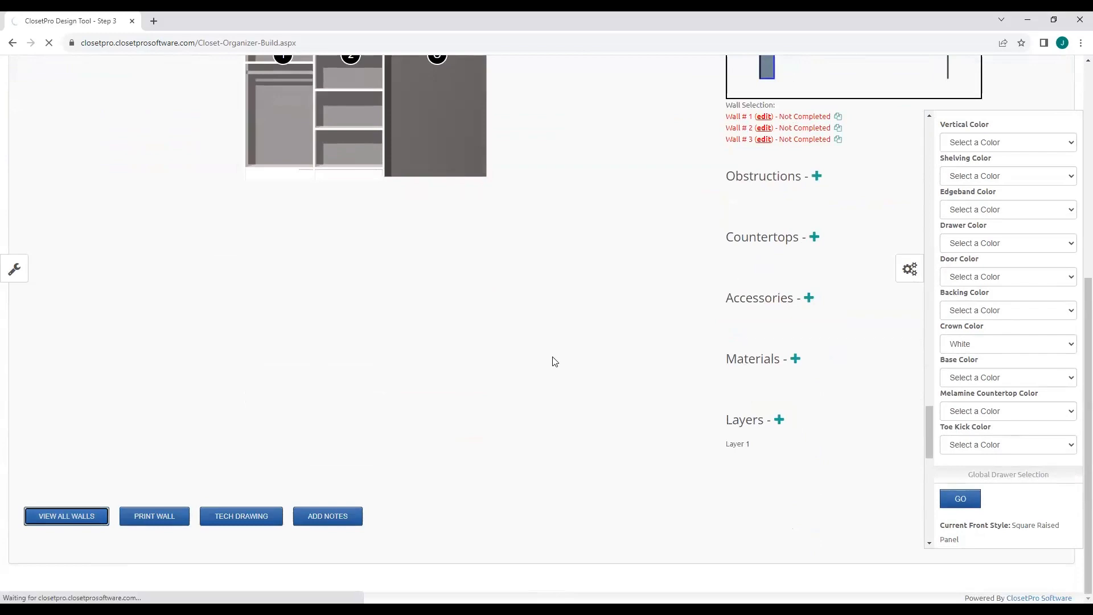
scroll(525, 381, down, 4)
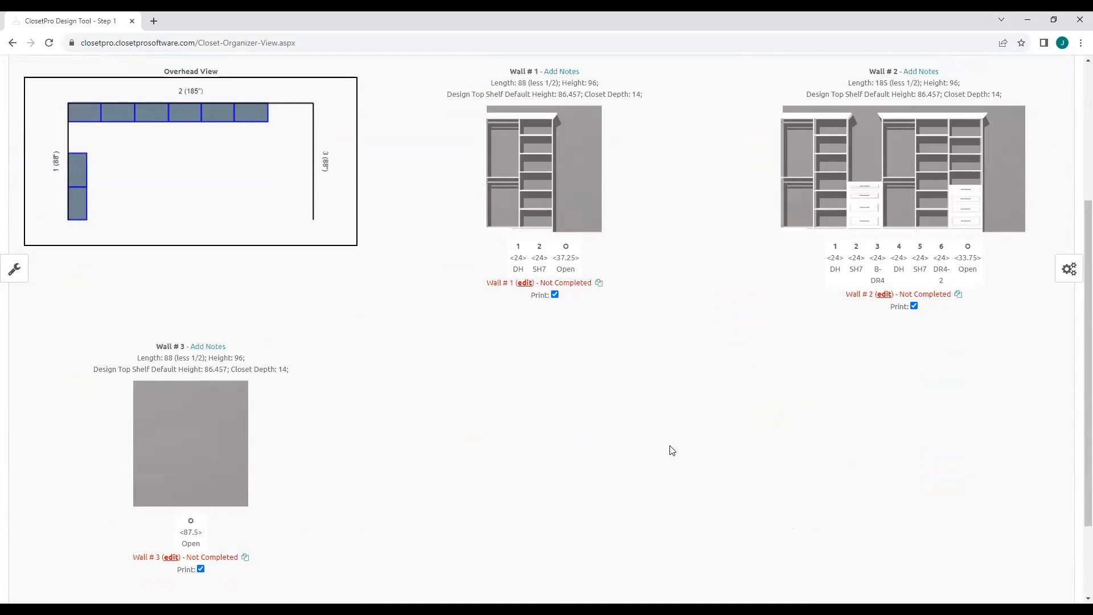
scroll(672, 450, up, 2)
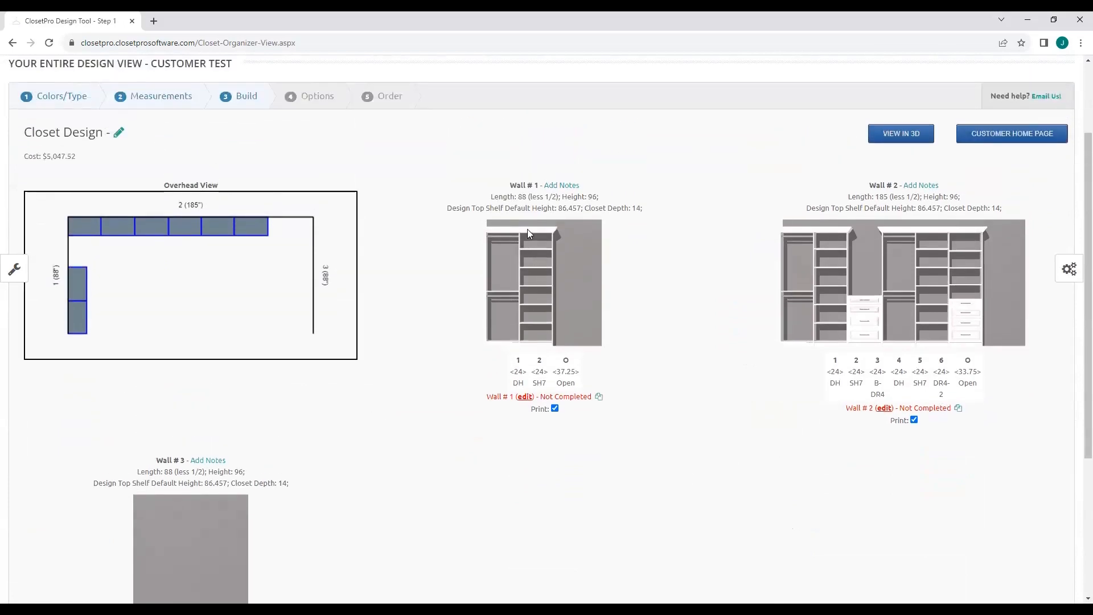
click(546, 401)
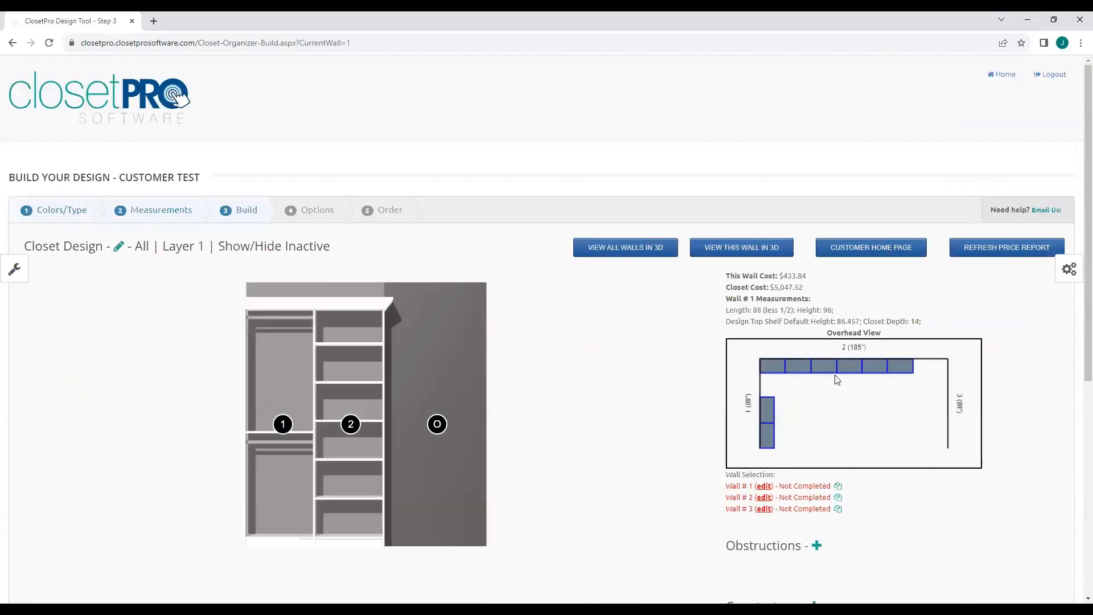
In the global advanced colors, set both the vertical color and the shelving color to Autumn Leaves.
click(1070, 269)
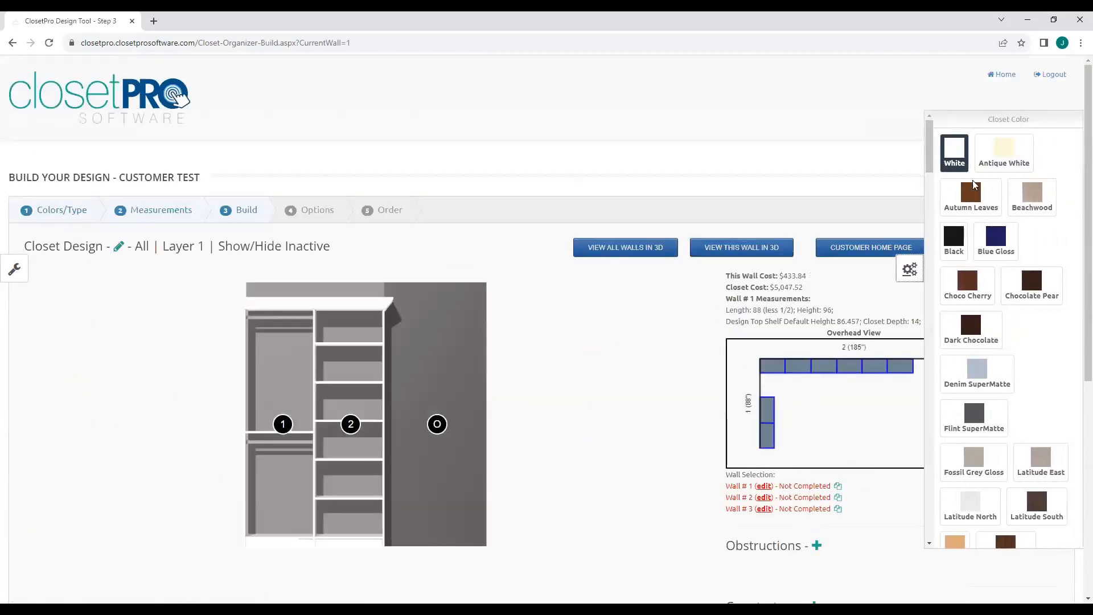
scroll(979, 182, down, 2)
scroll(1025, 173, up, 2)
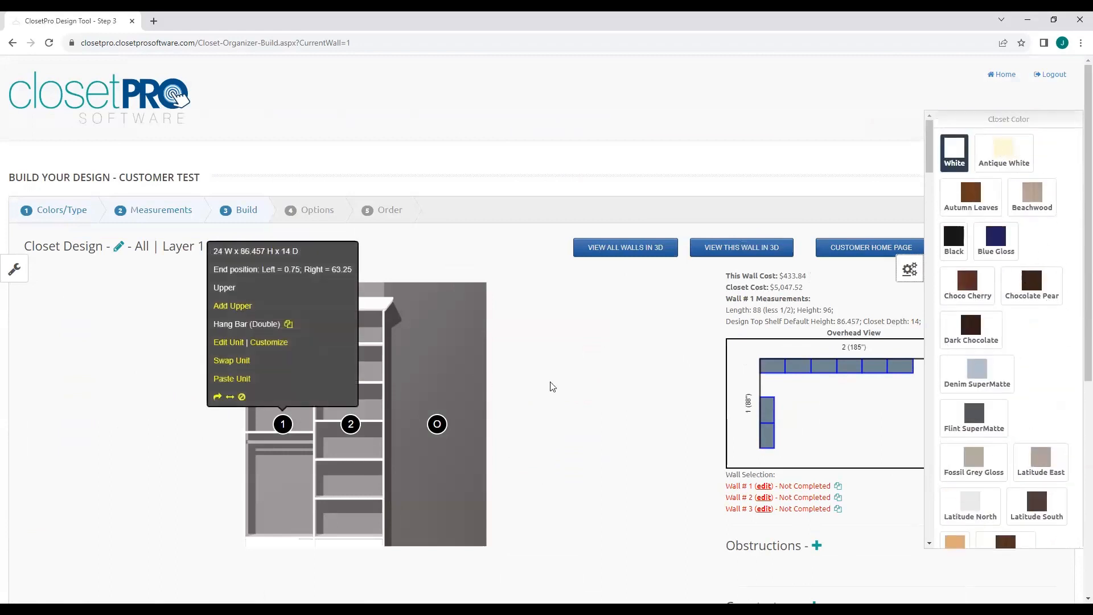
scroll(1025, 292, down, 10)
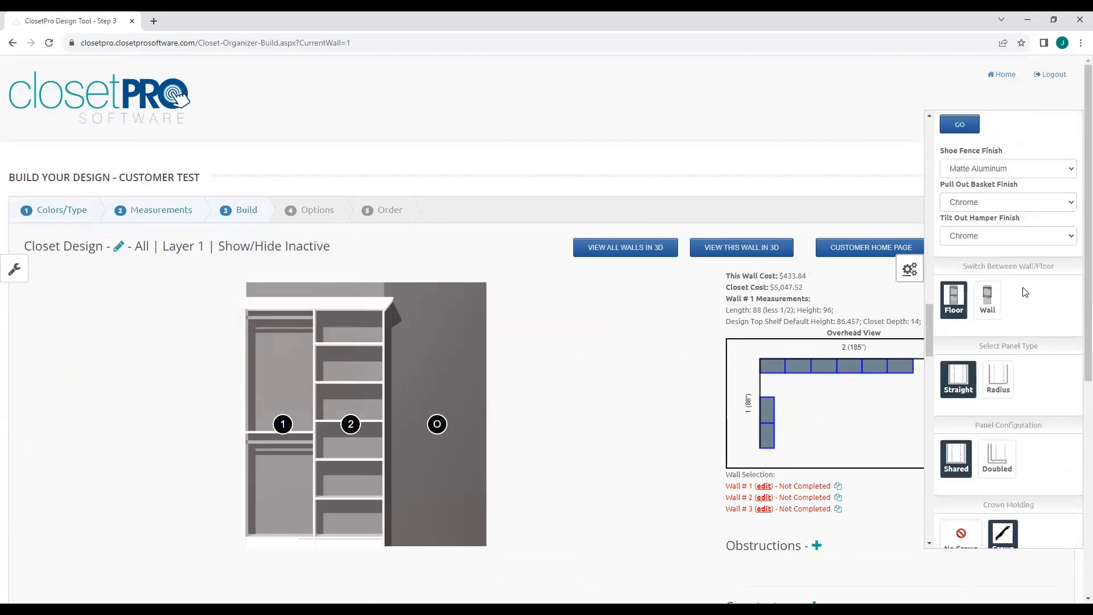
scroll(1025, 292, down, 15)
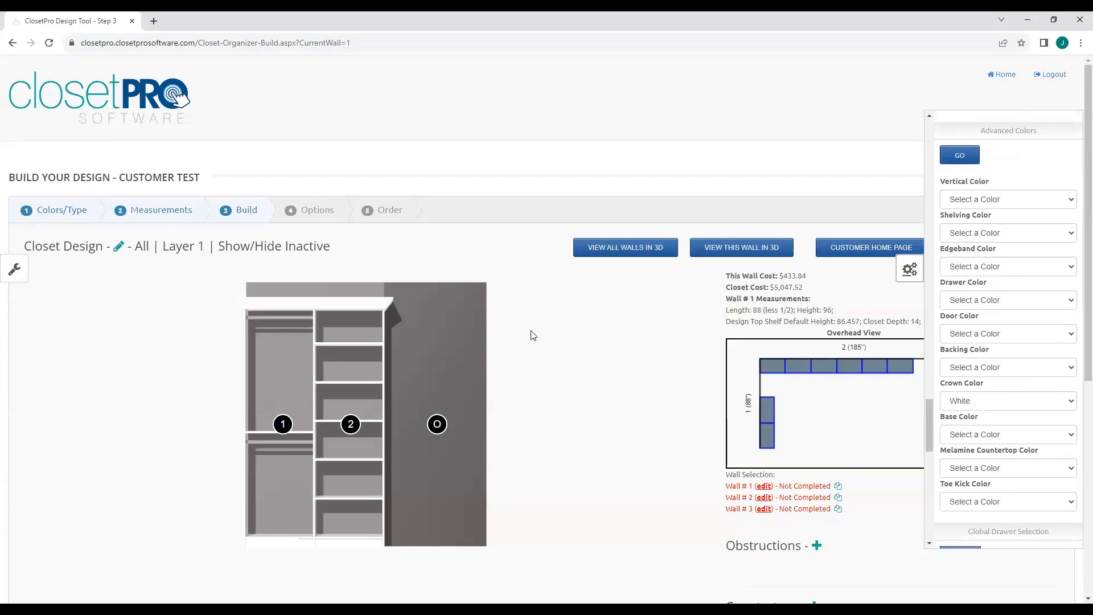
click(1069, 202)
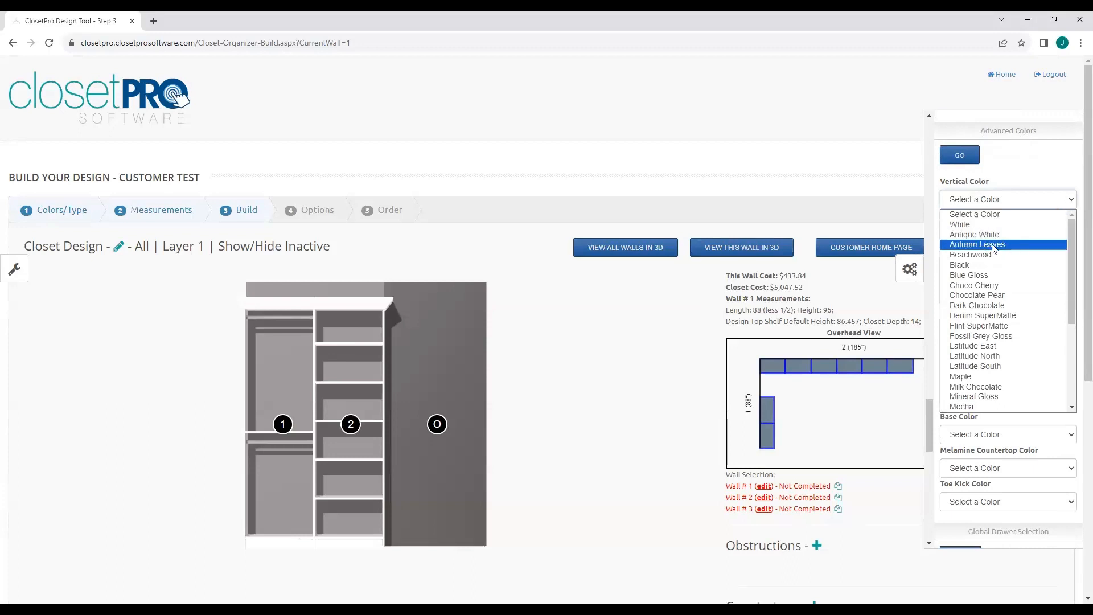
click(1036, 244)
click(1058, 235)
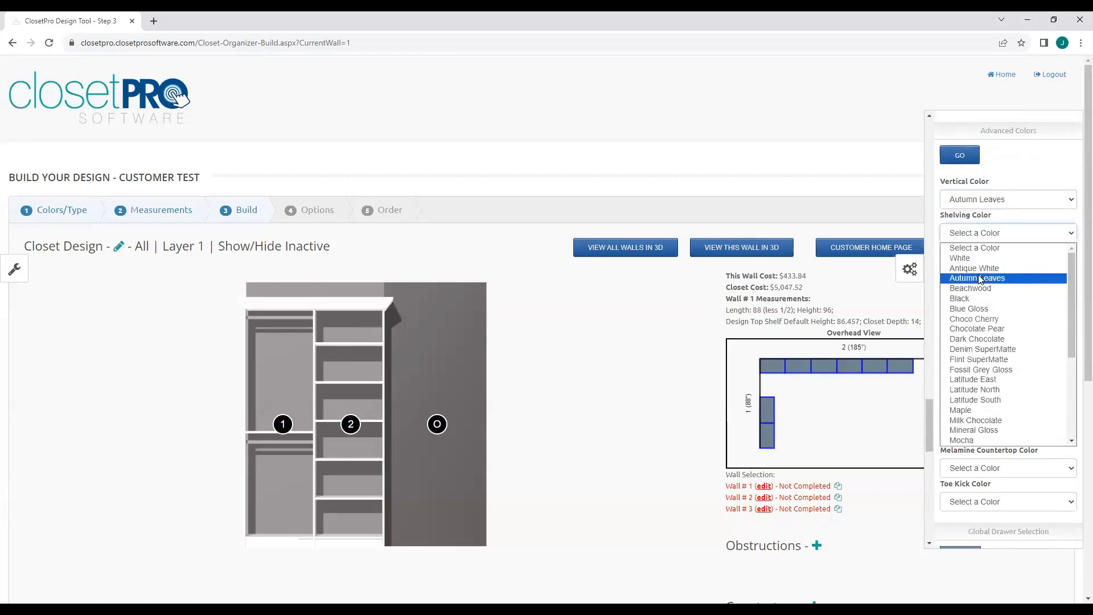
click(980, 279)
Set the edgeband color and the drawer color to Autumn Leaves in the advanced colors.
click(1025, 269)
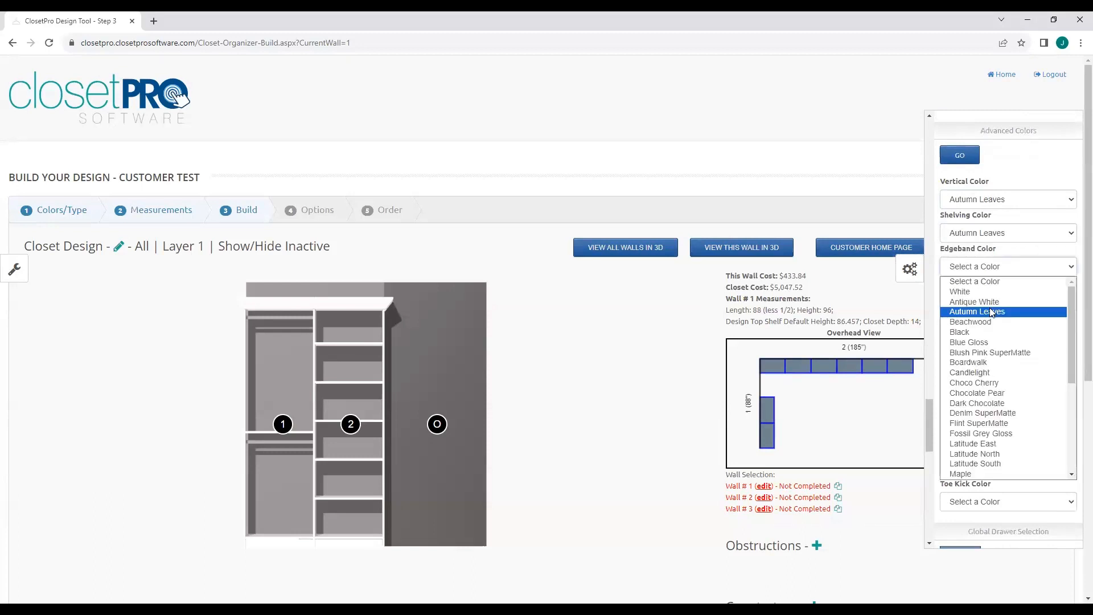
click(992, 313)
click(1015, 302)
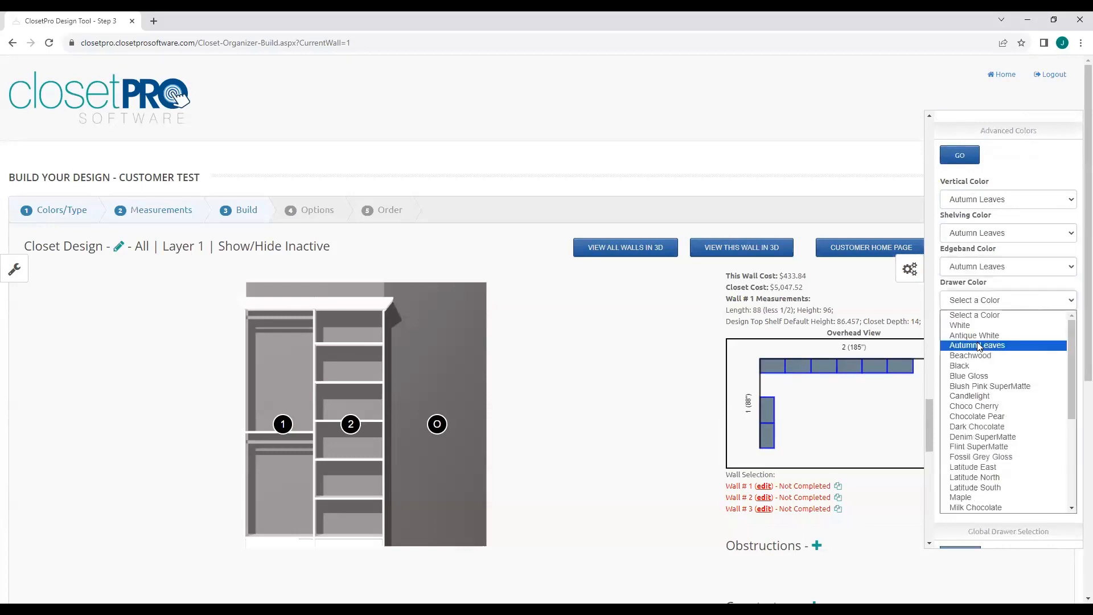
click(980, 346)
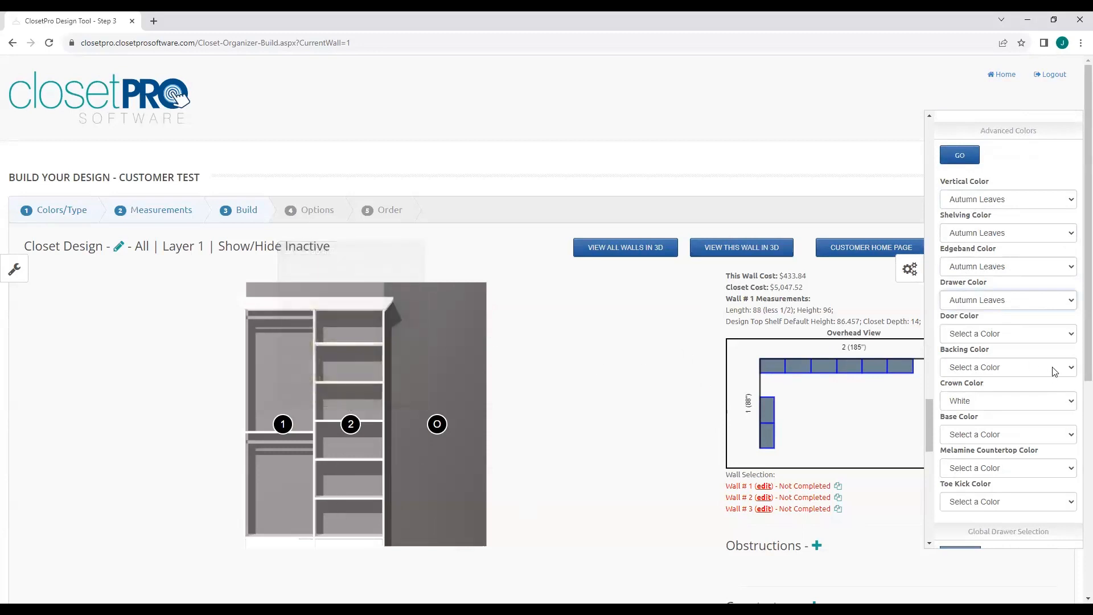
Set the door color, backing color and crown color to Autumn Leaves in the advanced colors.
click(1066, 336)
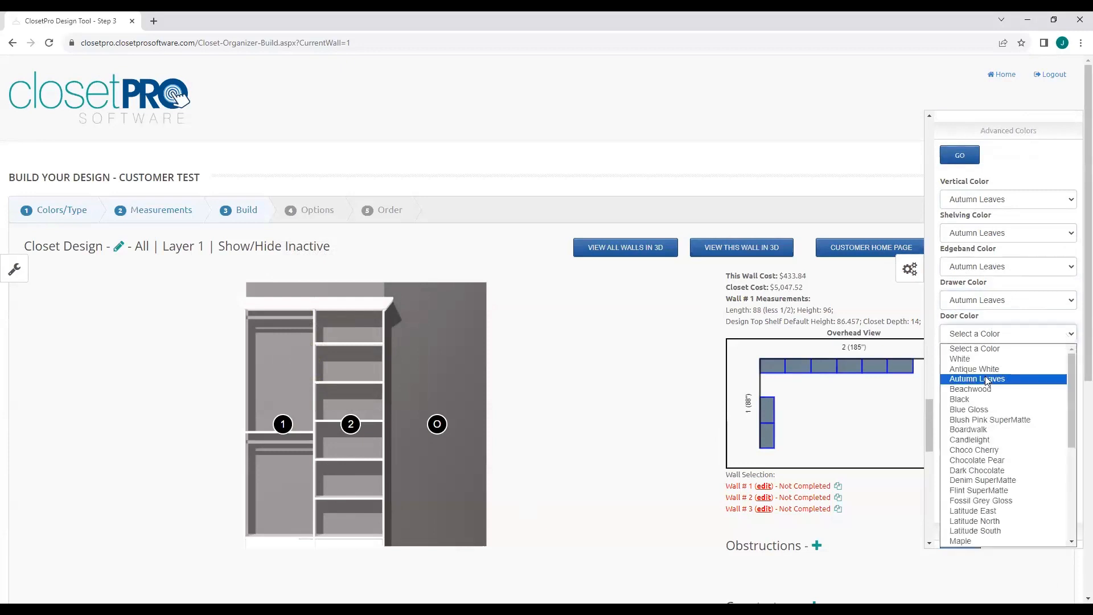
click(988, 381)
click(1036, 367)
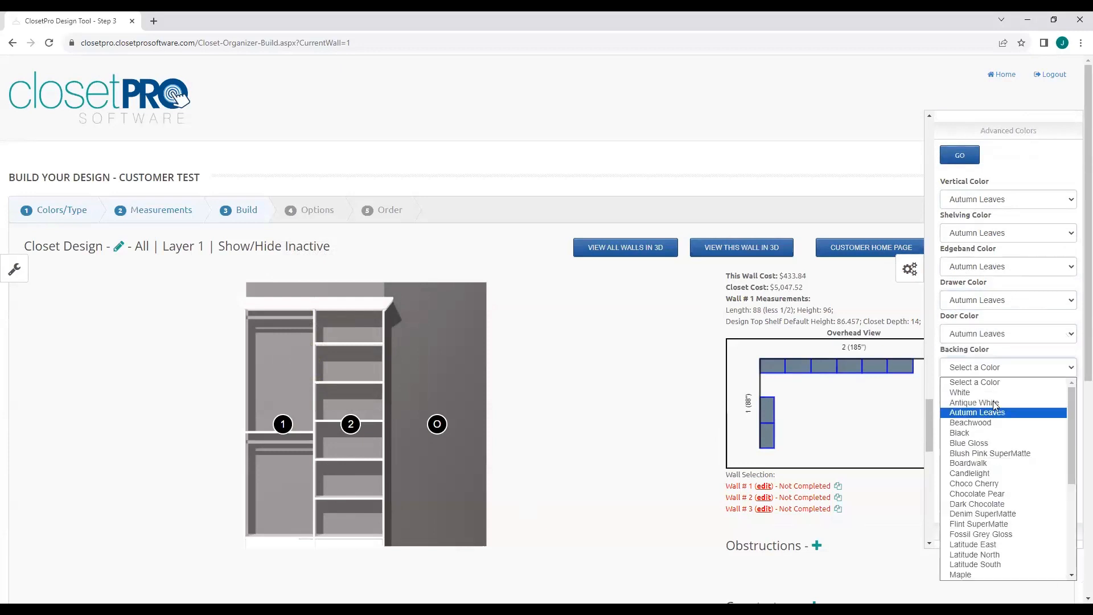
click(995, 413)
click(1002, 401)
click(979, 222)
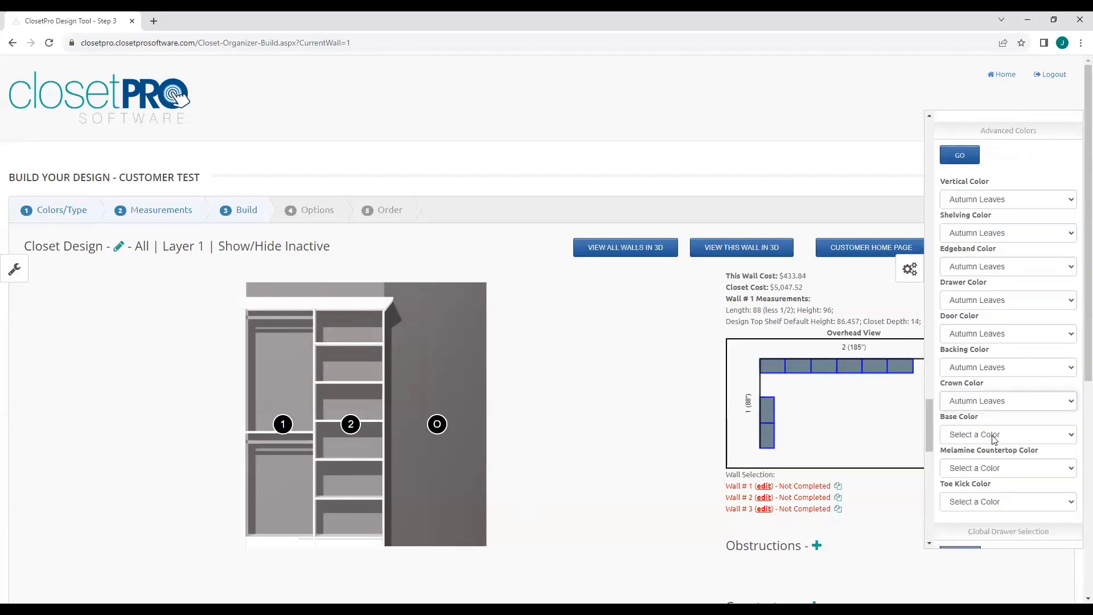
Set the base, melamine countertop and toe kick colors to Autumn Leaves and apply the advanced colors to Wall #1.
click(994, 439)
click(999, 263)
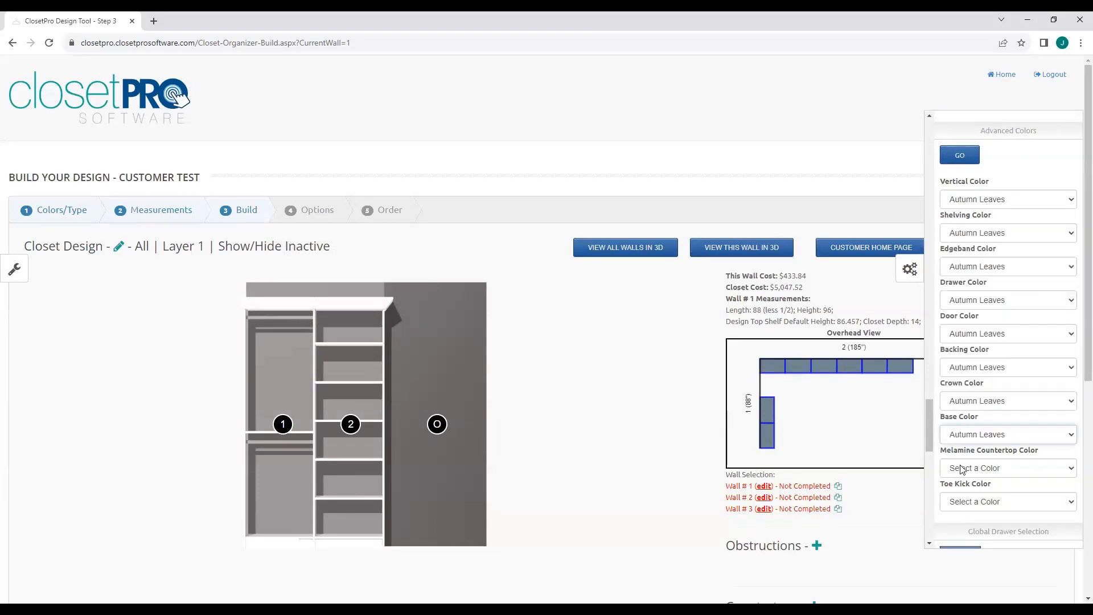
click(962, 470)
click(991, 289)
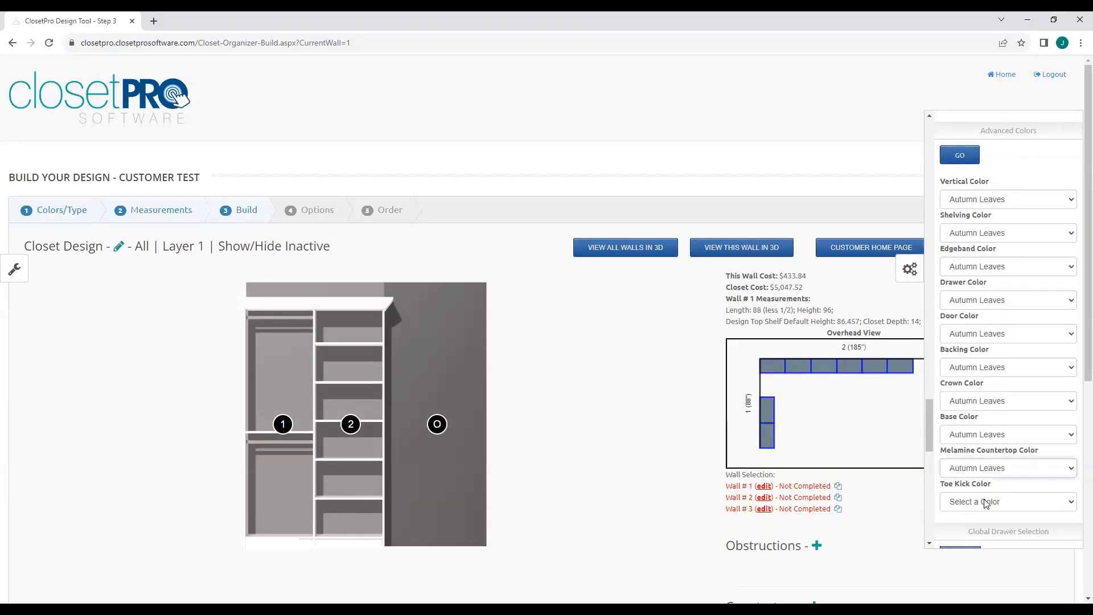
click(983, 501)
click(988, 324)
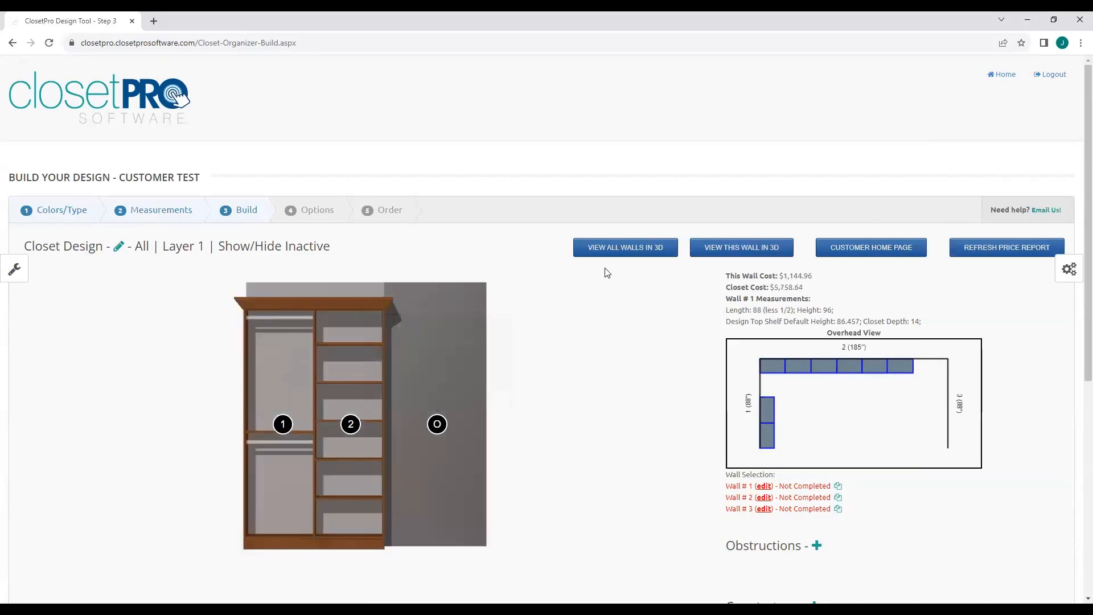
View all walls in 3D, look closely at the recolored Wall #1 beside its neighbor, and return to the build tool.
click(615, 249)
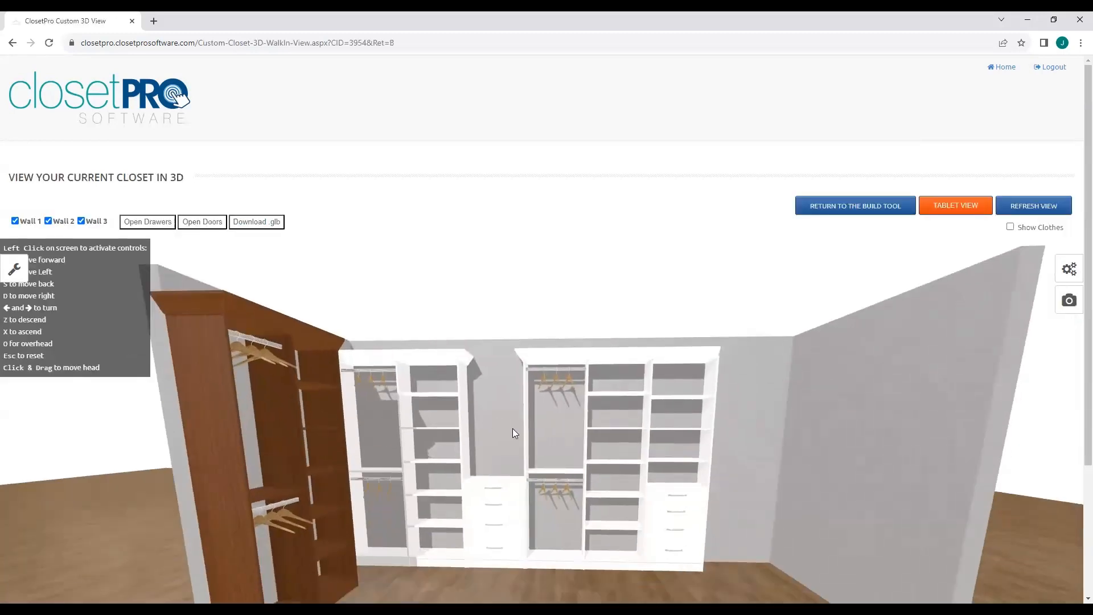
mouse_move(511, 430)
mouse_down()
mouse_move(350, 467)
mouse_move(495, 432)
mouse_up()
key(w)
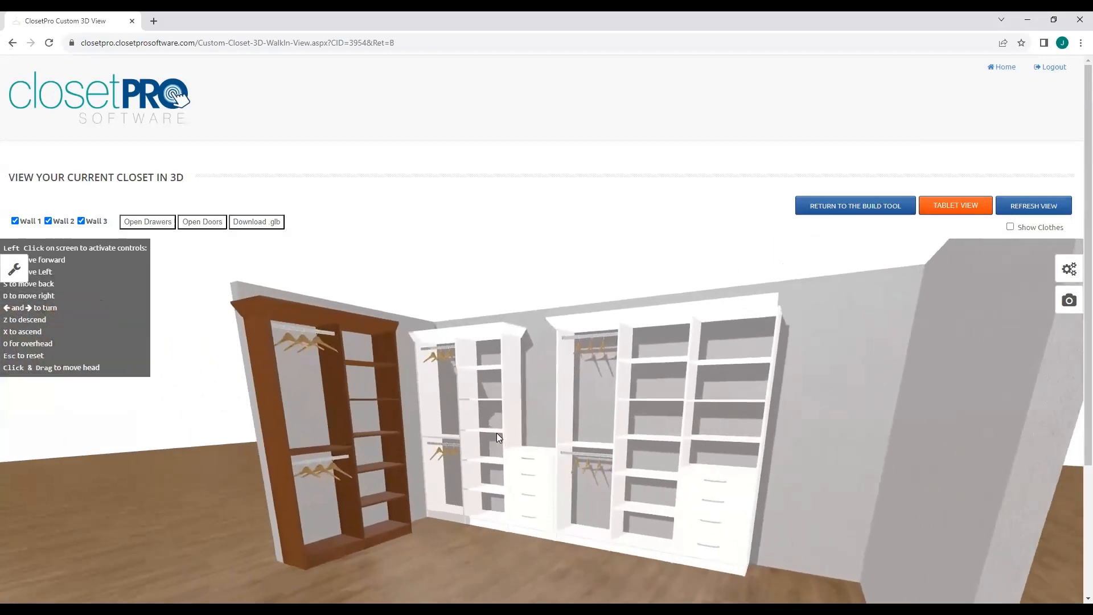
key(w)
drag(432, 411, 502, 384)
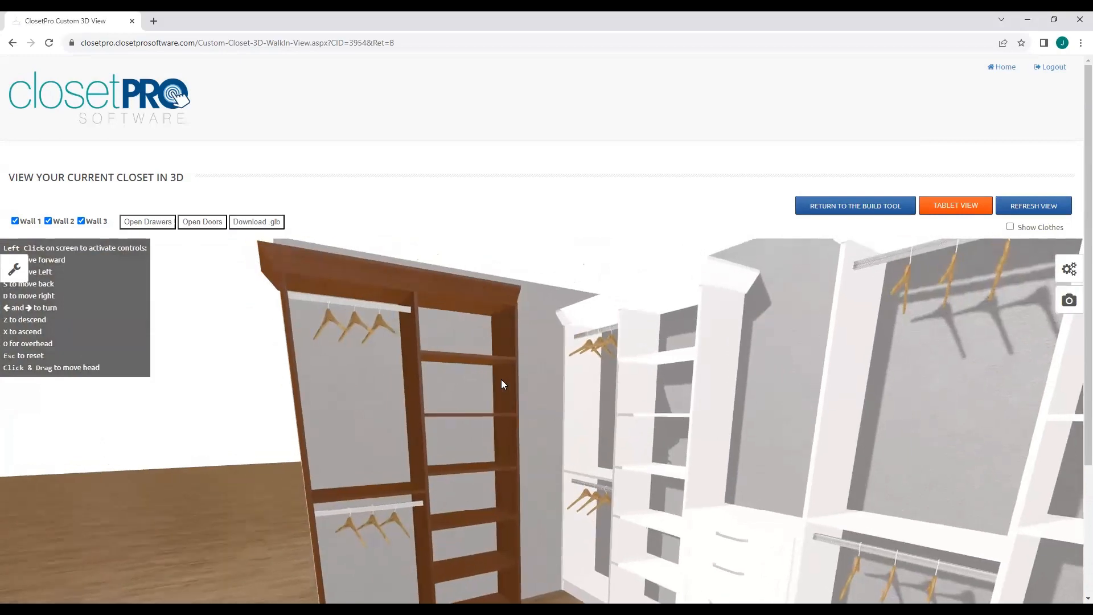
drag(541, 498, 521, 348)
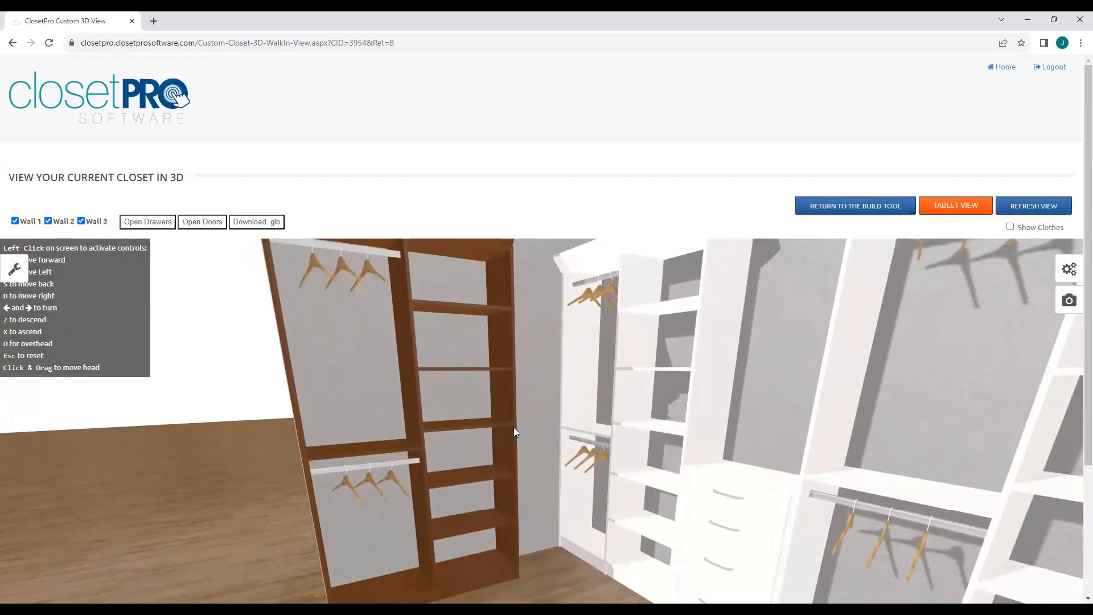
drag(536, 450, 431, 392)
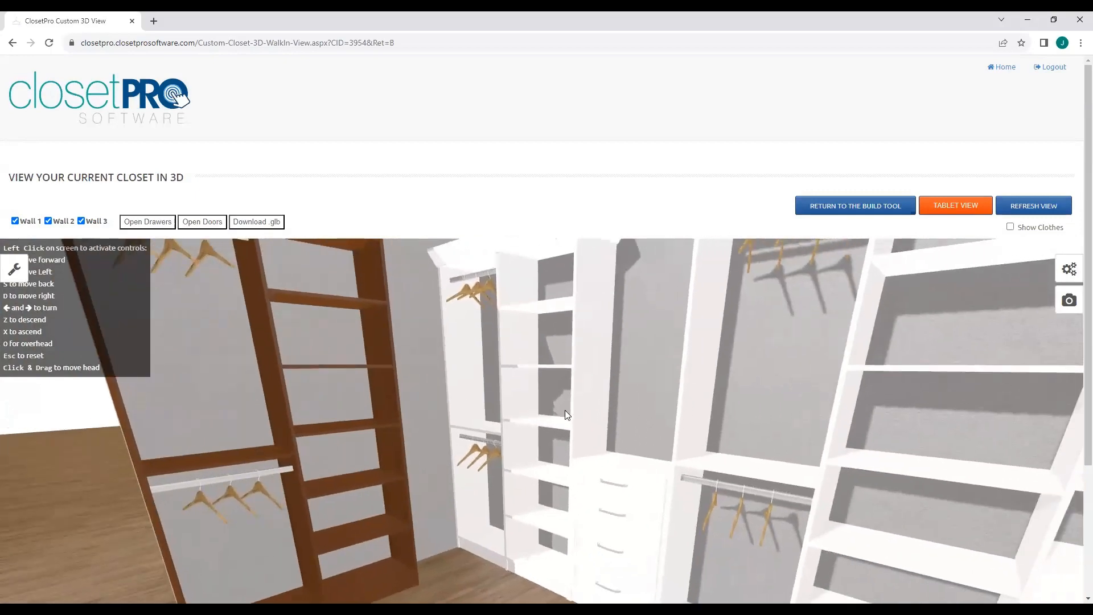
drag(657, 392, 631, 348)
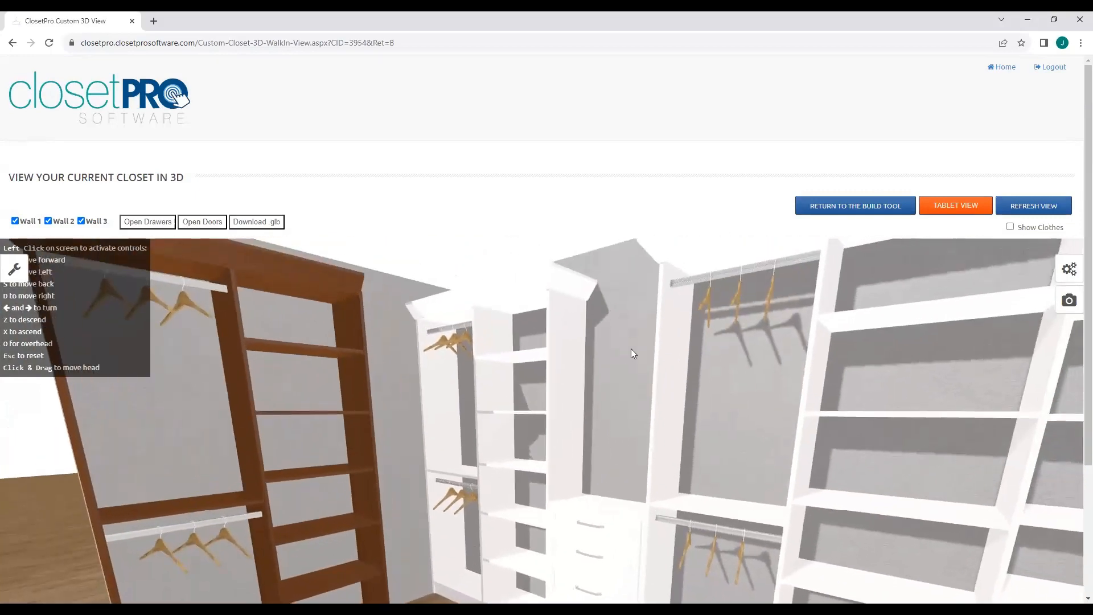
drag(453, 443, 581, 416)
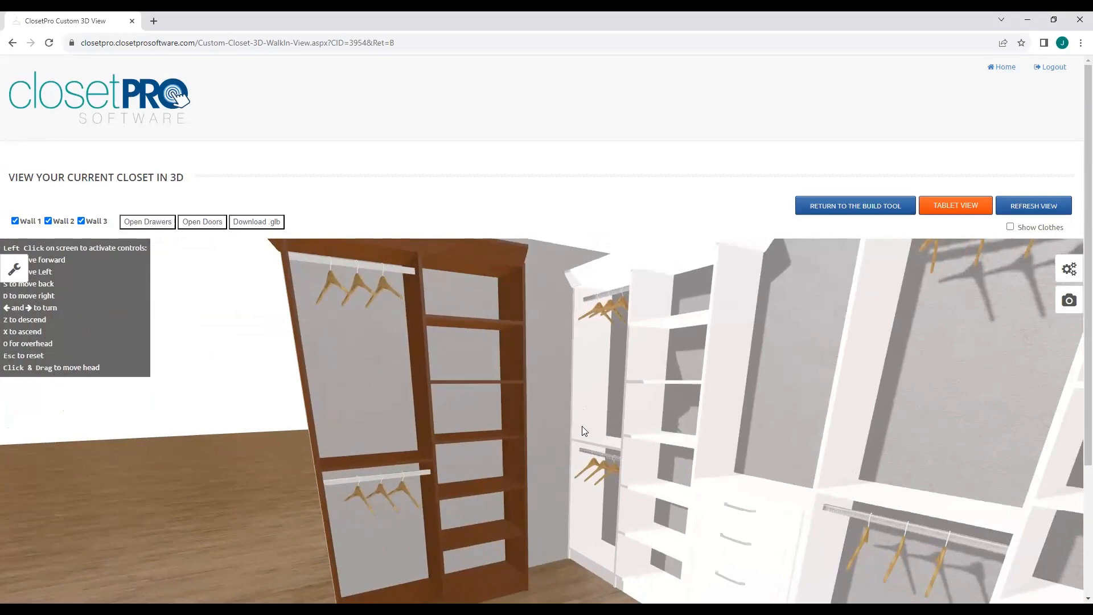
click(865, 206)
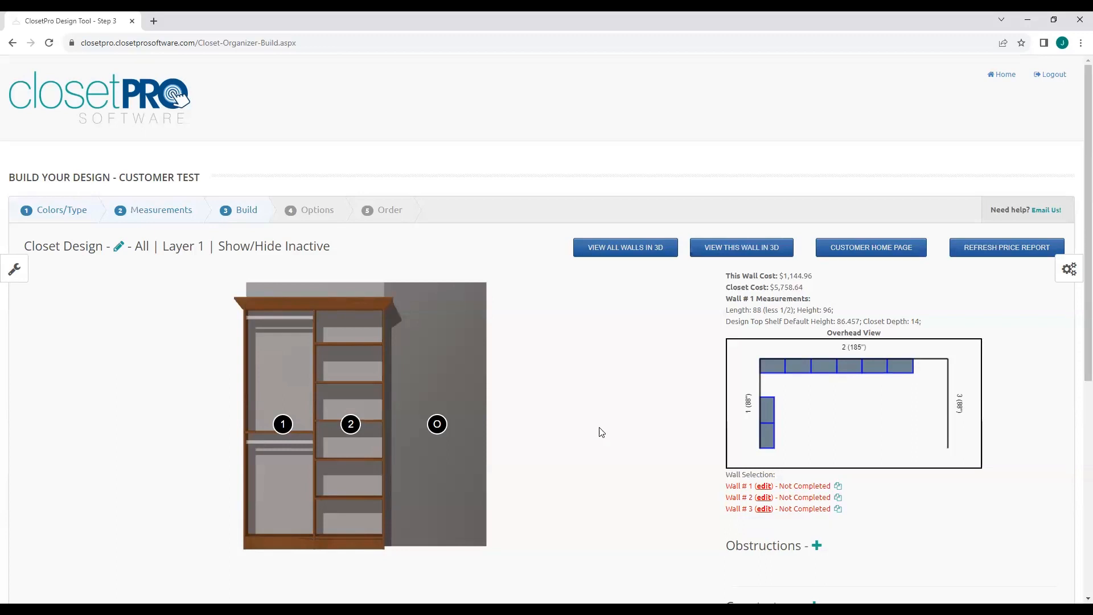
Clear Wall #1 with the Remove All option of the popular design styles and confirm the deletion.
click(1069, 269)
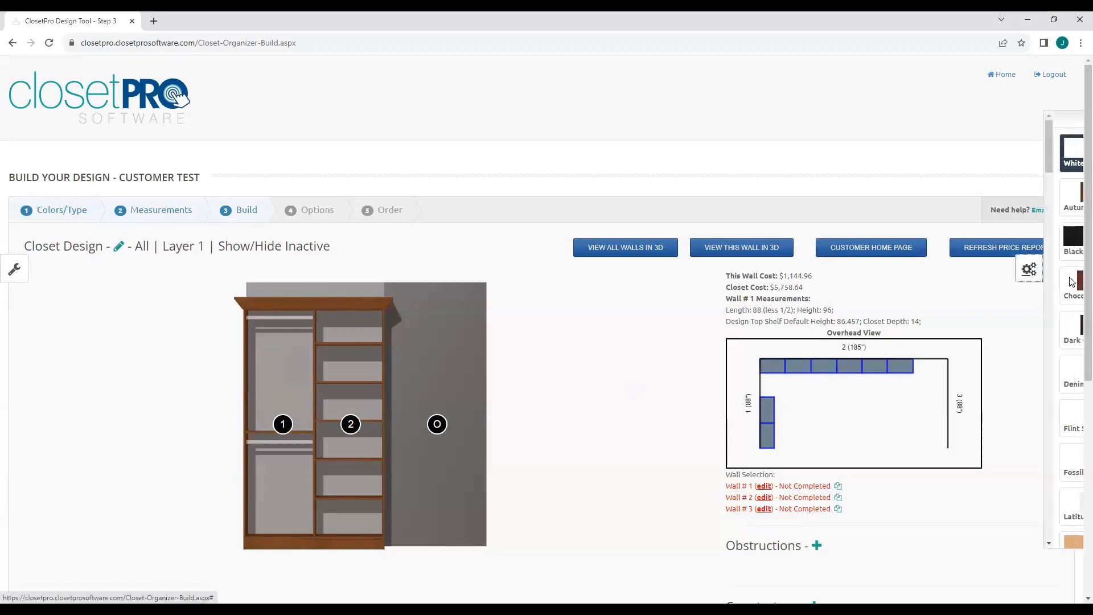
scroll(1016, 373, down, 12)
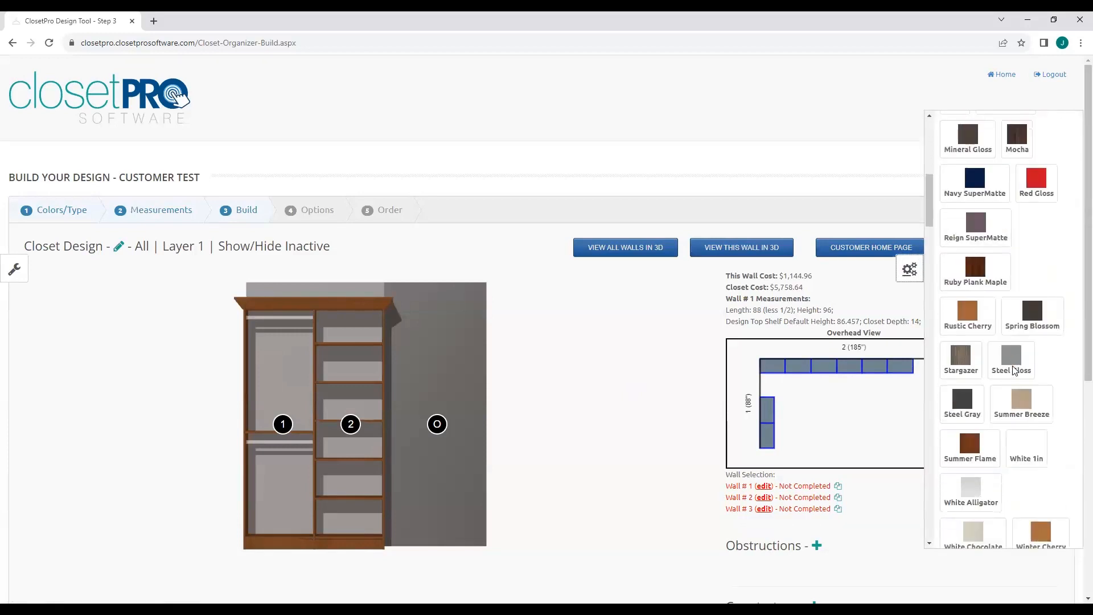
scroll(1015, 370, down, 15)
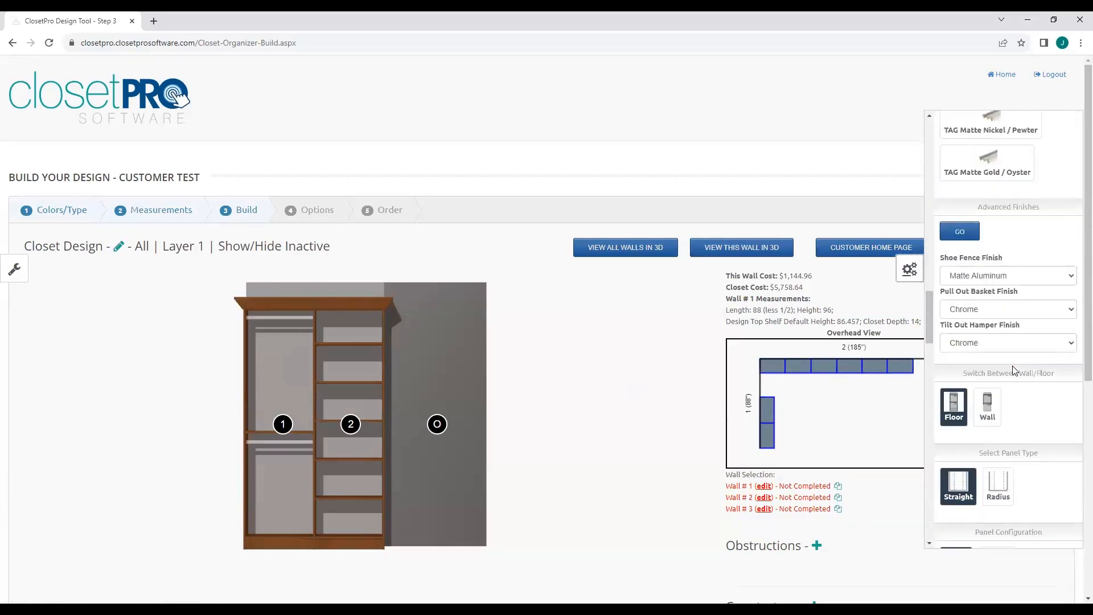
scroll(1015, 370, down, 15)
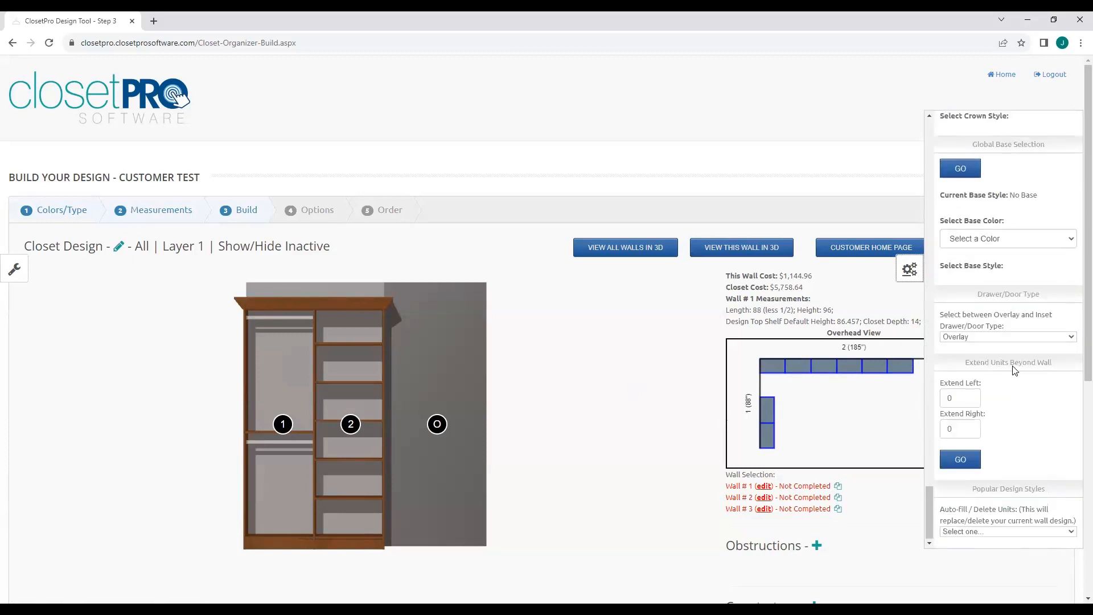
click(996, 535)
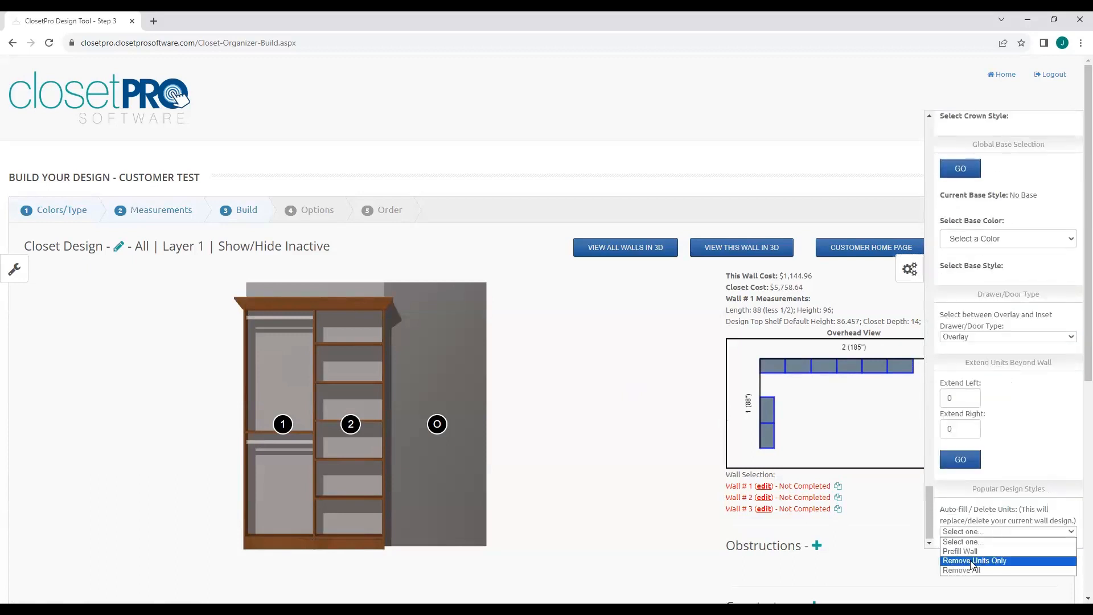
click(968, 570)
key(Return)
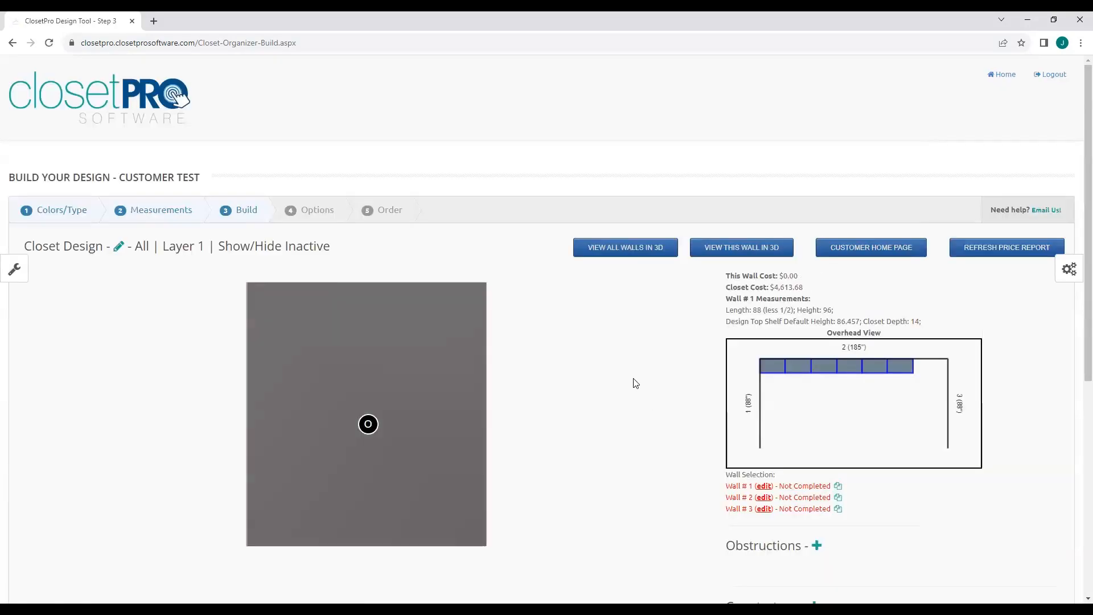
Add a Shelves (7') unit to the open space of the empty Wall #1.
click(369, 423)
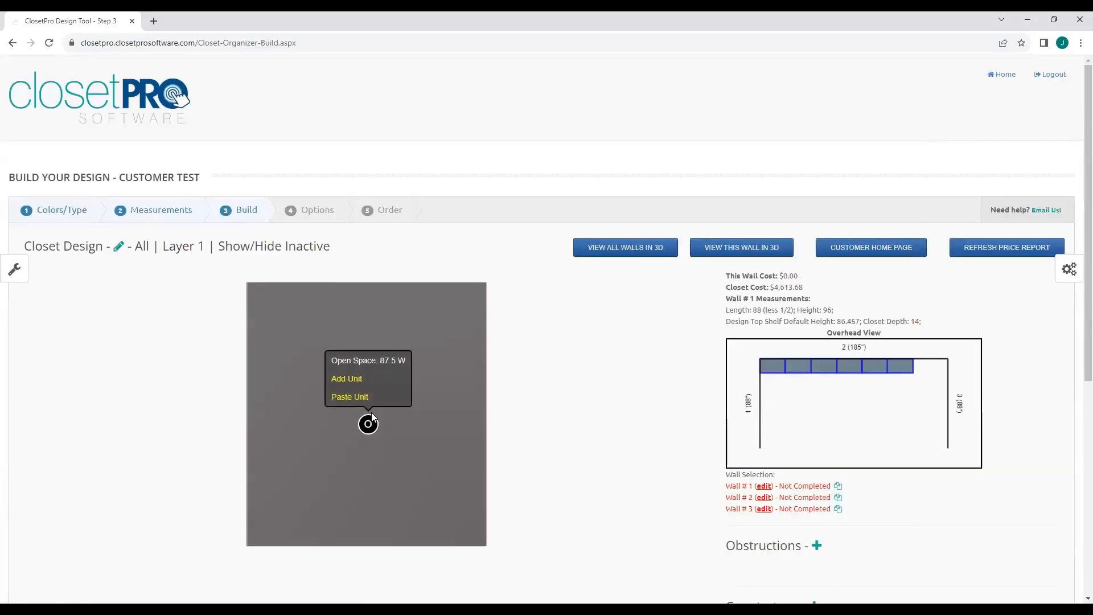
click(350, 380)
click(402, 138)
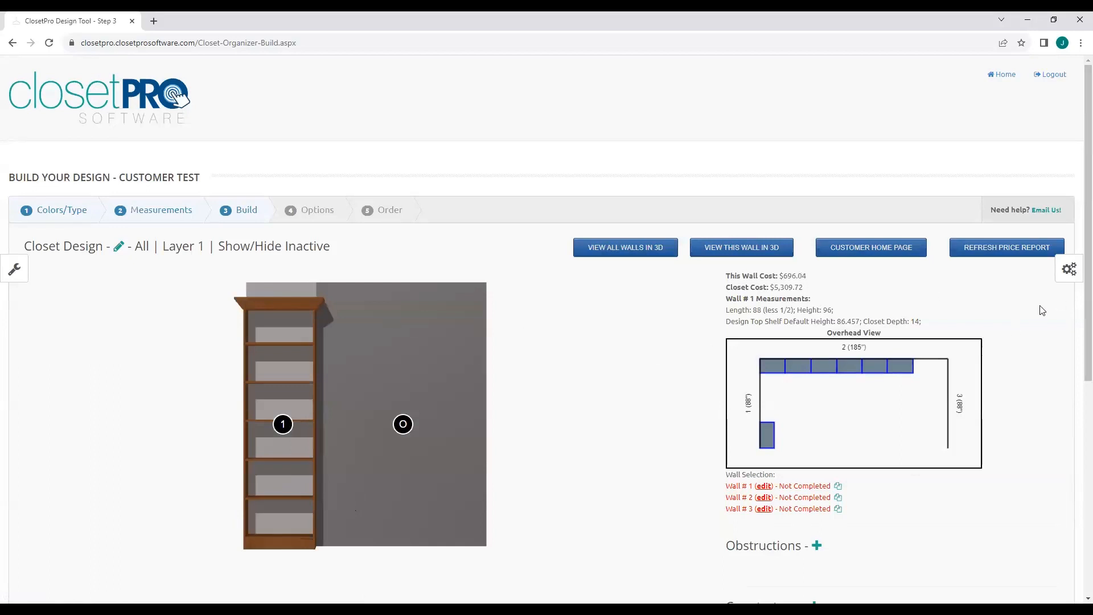
Switch Wall #1 from floor-based to wall-hung in the global design settings.
click(1069, 269)
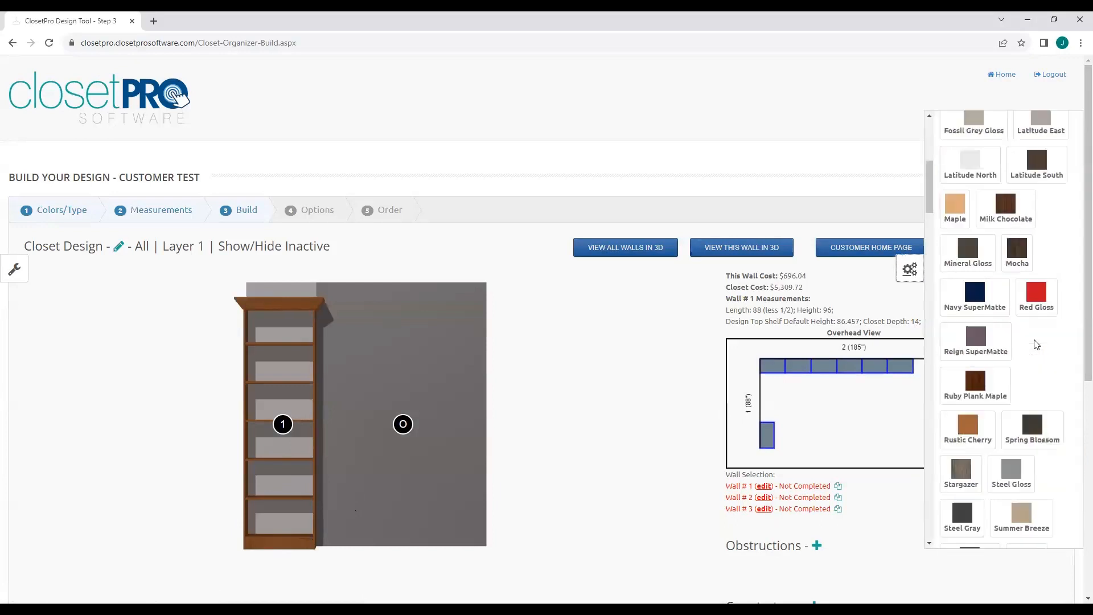
scroll(1037, 345, down, 15)
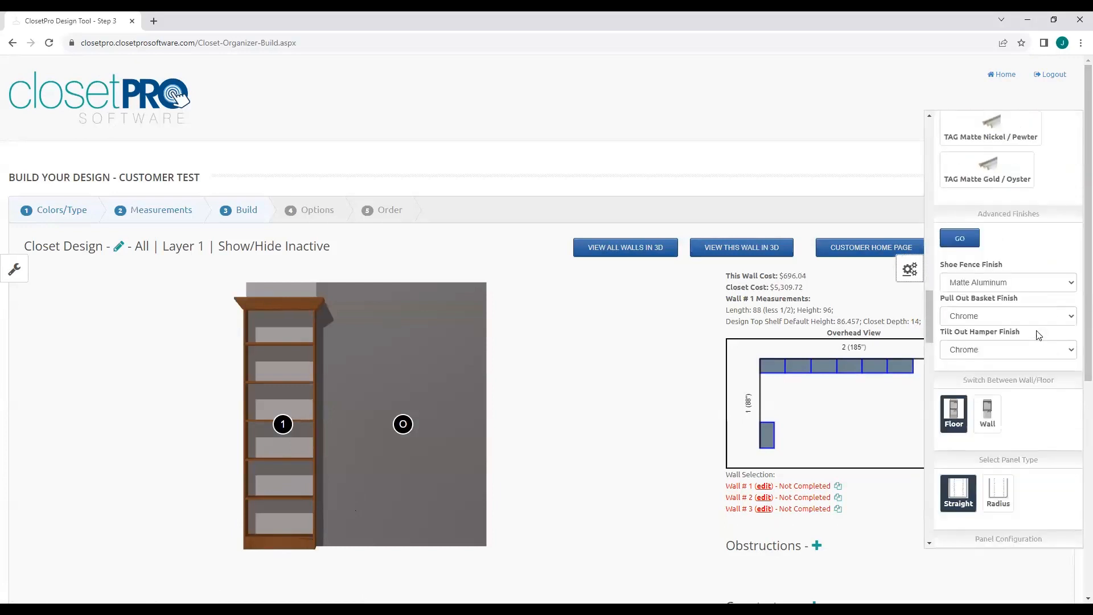
scroll(1039, 335, down, 2)
click(985, 299)
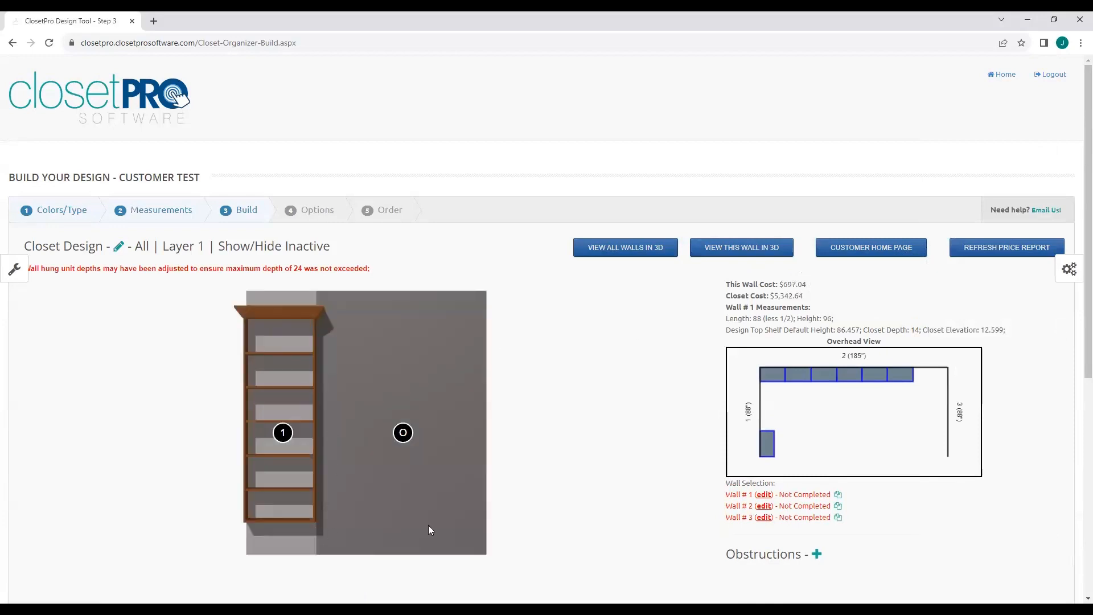
Examine the edit options of unit 1, including its wall or floor style and its height choices, and close them without submitting.
click(289, 433)
click(228, 349)
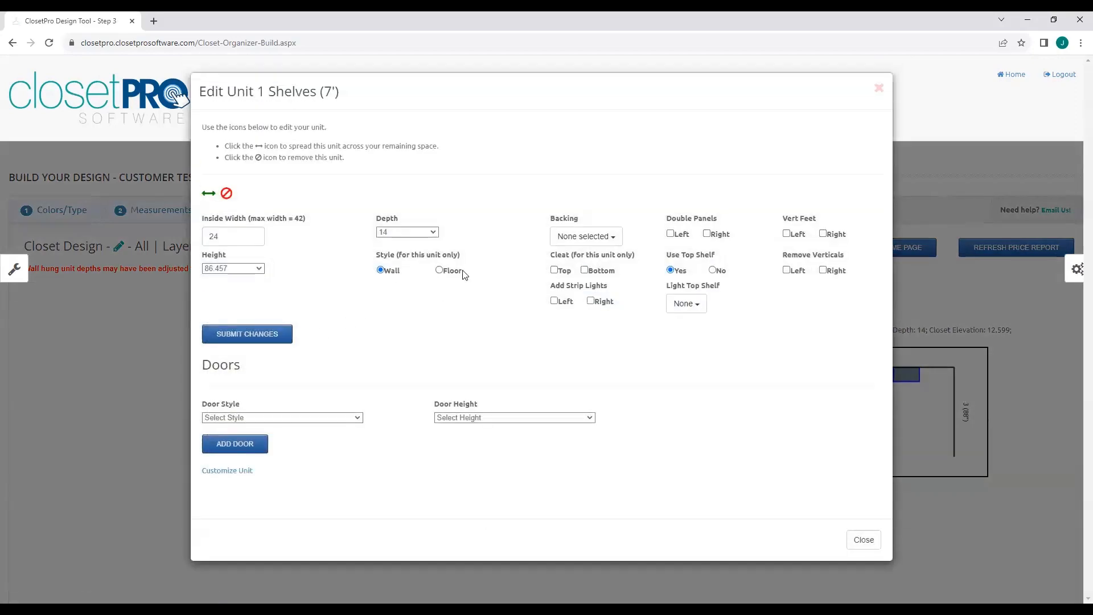
click(878, 89)
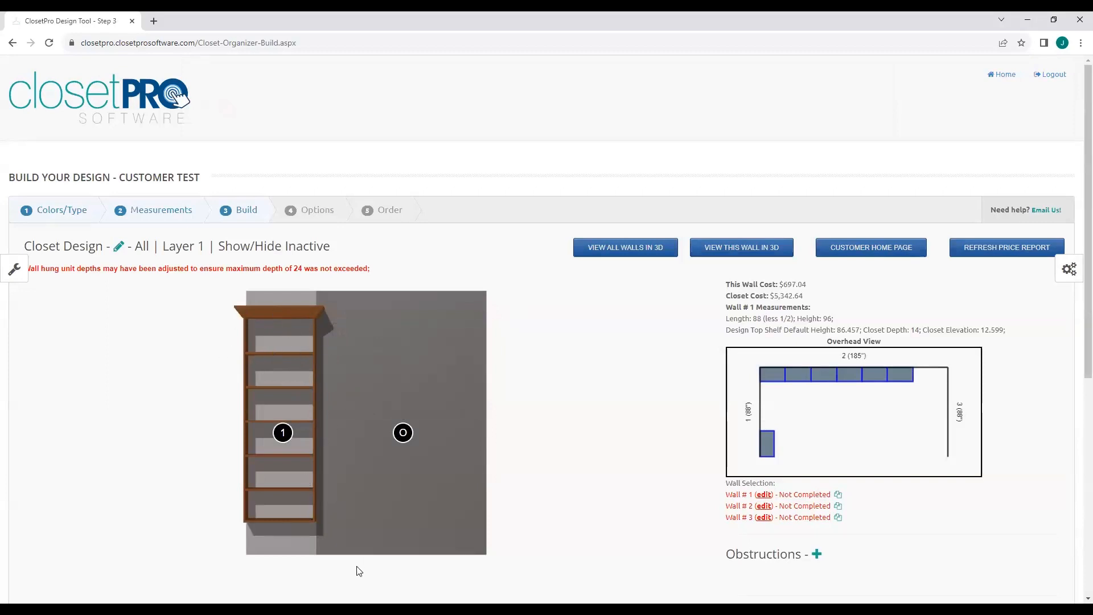
mouse_move(291, 520)
click(309, 447)
click(236, 351)
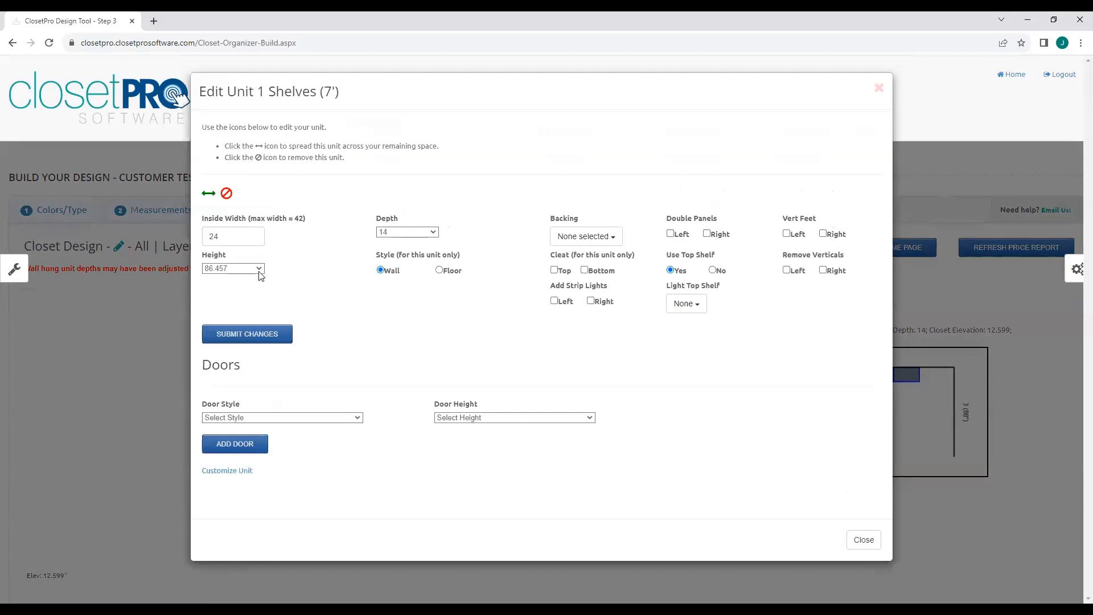
click(261, 271)
click(242, 289)
click(881, 91)
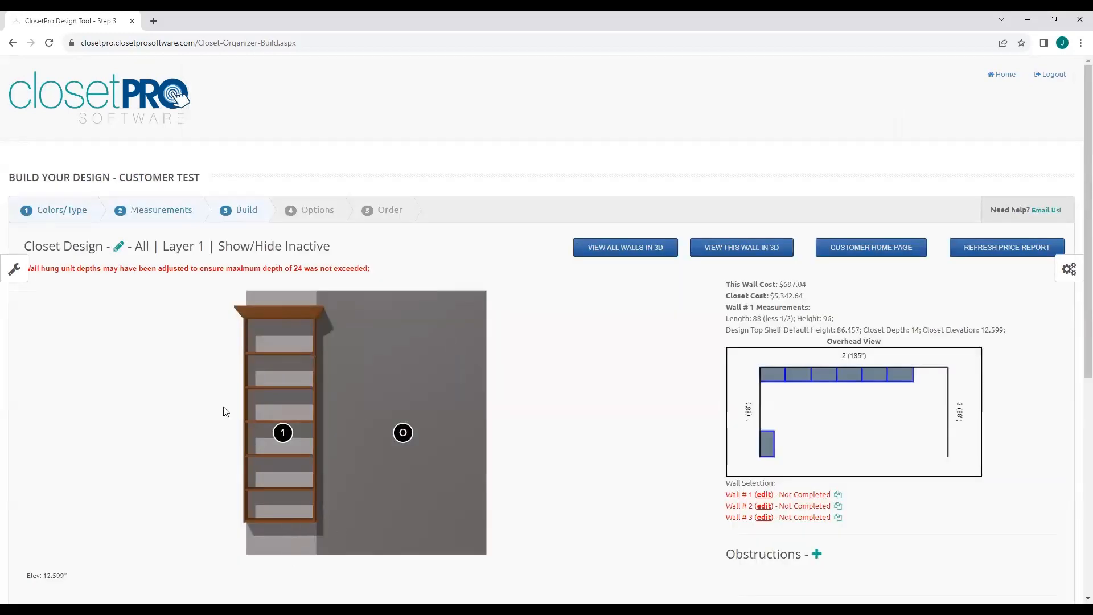
Set the elevation to 6 in the closet measurements and submit the change.
click(118, 252)
click(537, 204)
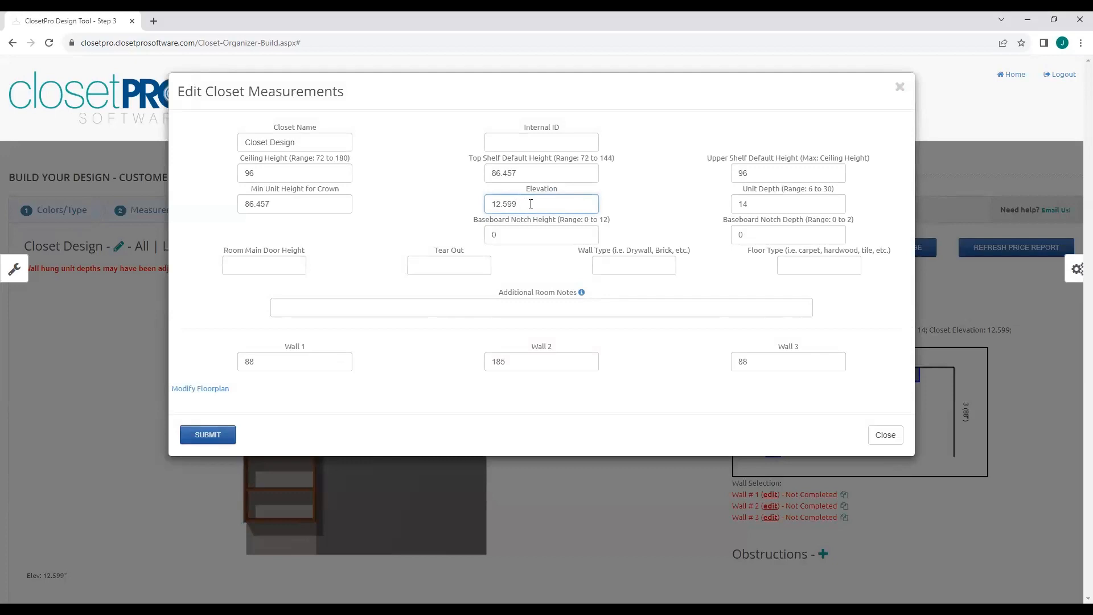
drag(531, 203, 487, 204)
text(6)
click(205, 434)
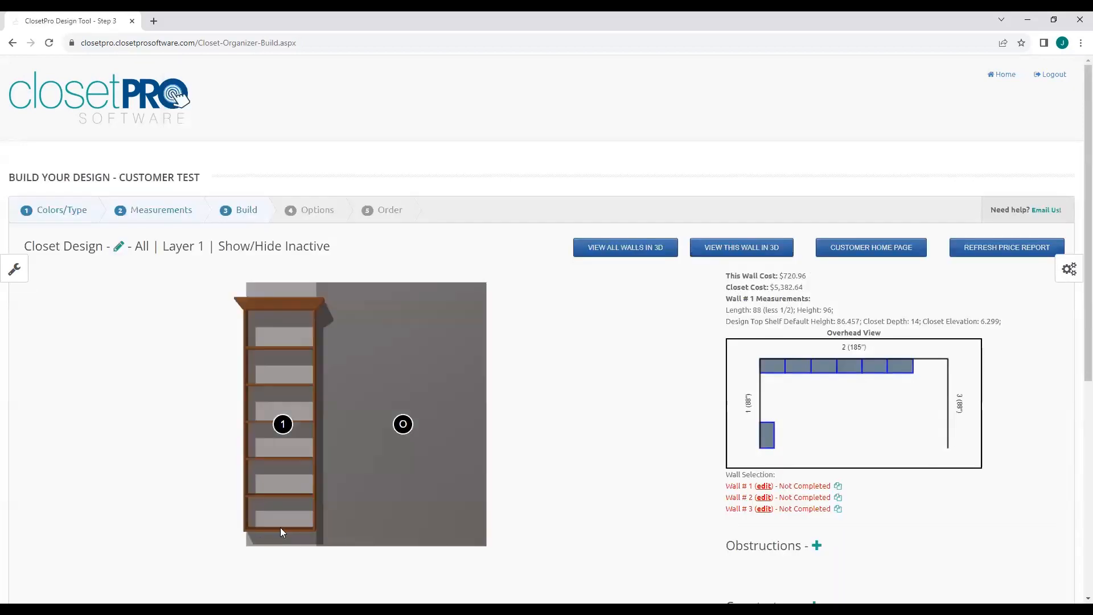
Check the dimensions of unit 1, then review the closet measurements and close them without changes.
click(285, 423)
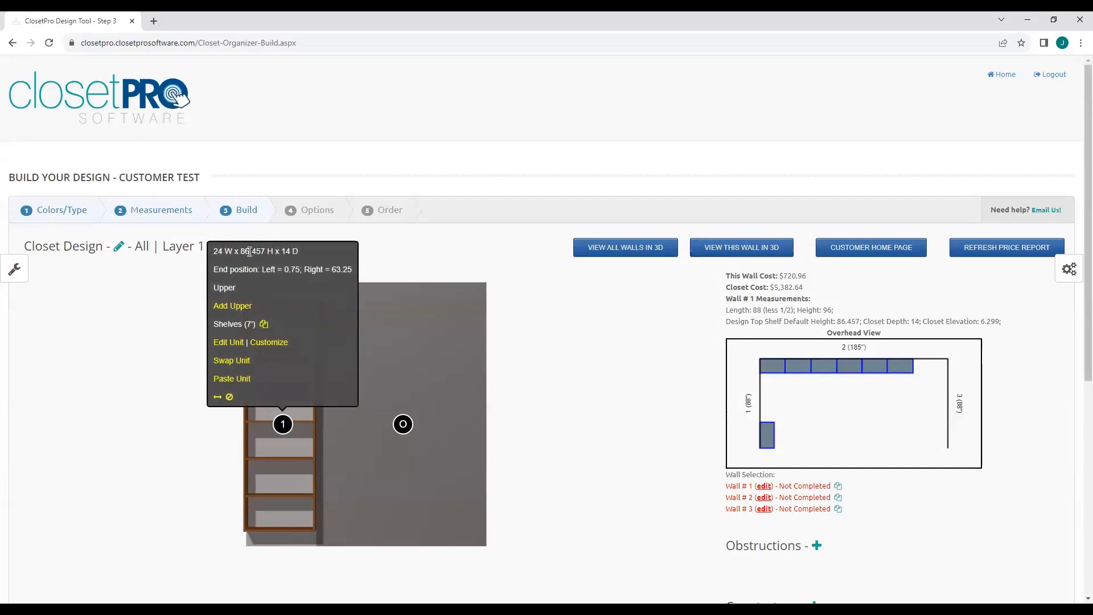
click(264, 286)
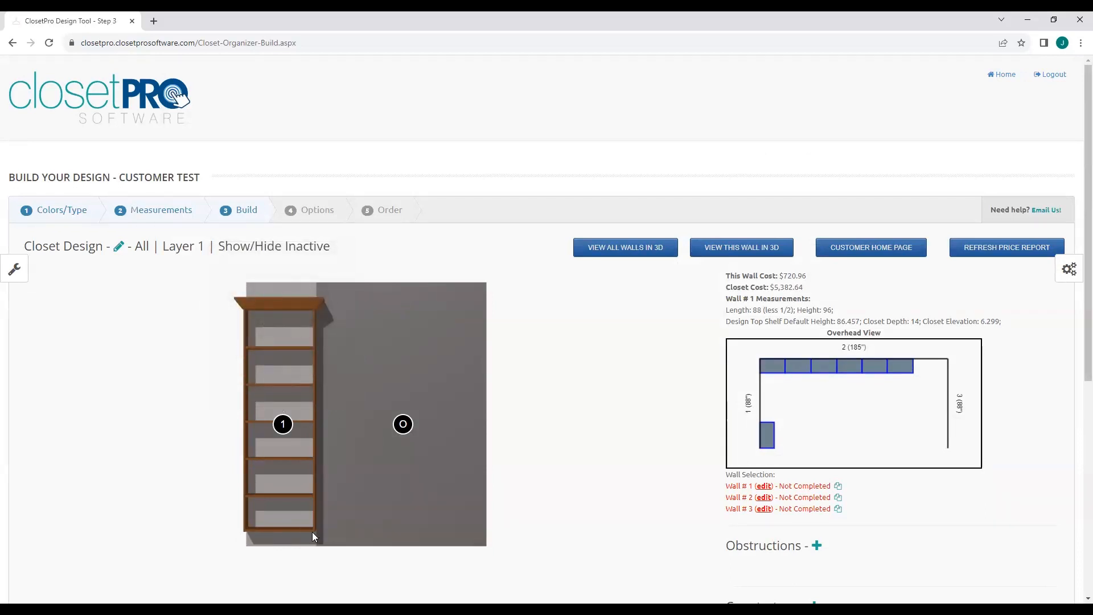
click(118, 247)
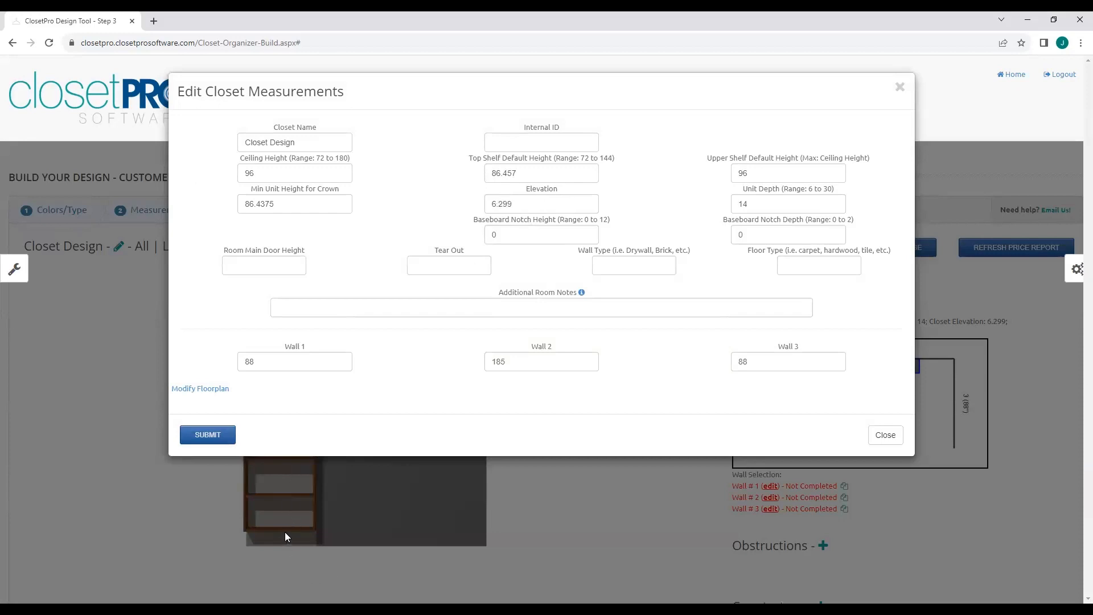
click(886, 435)
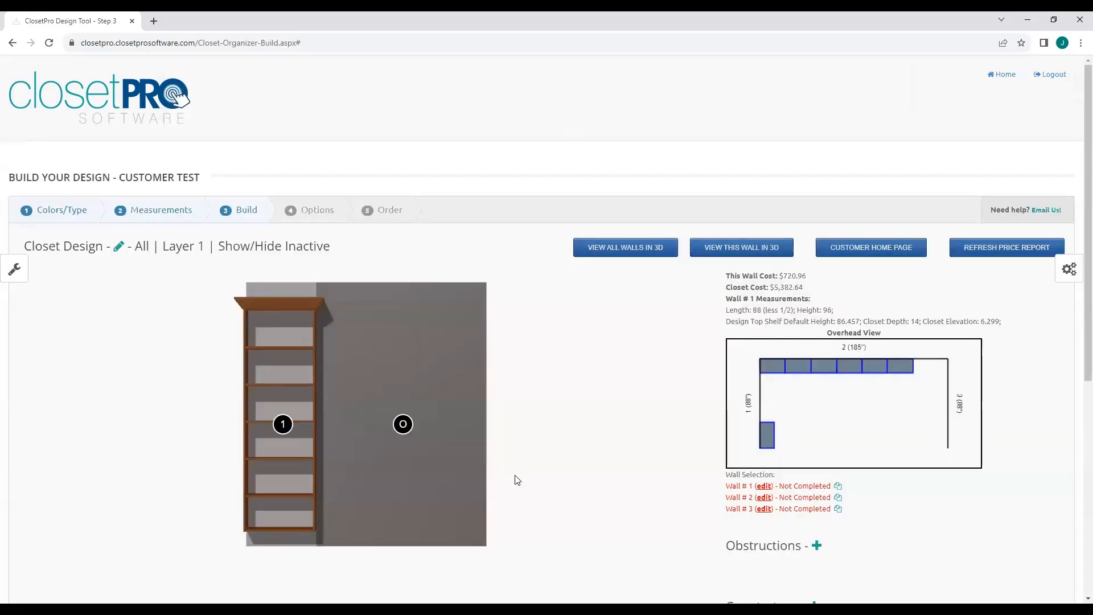
Remove the crown molding from Wall #1 in the global design settings.
click(1063, 269)
scroll(1014, 347, down, 15)
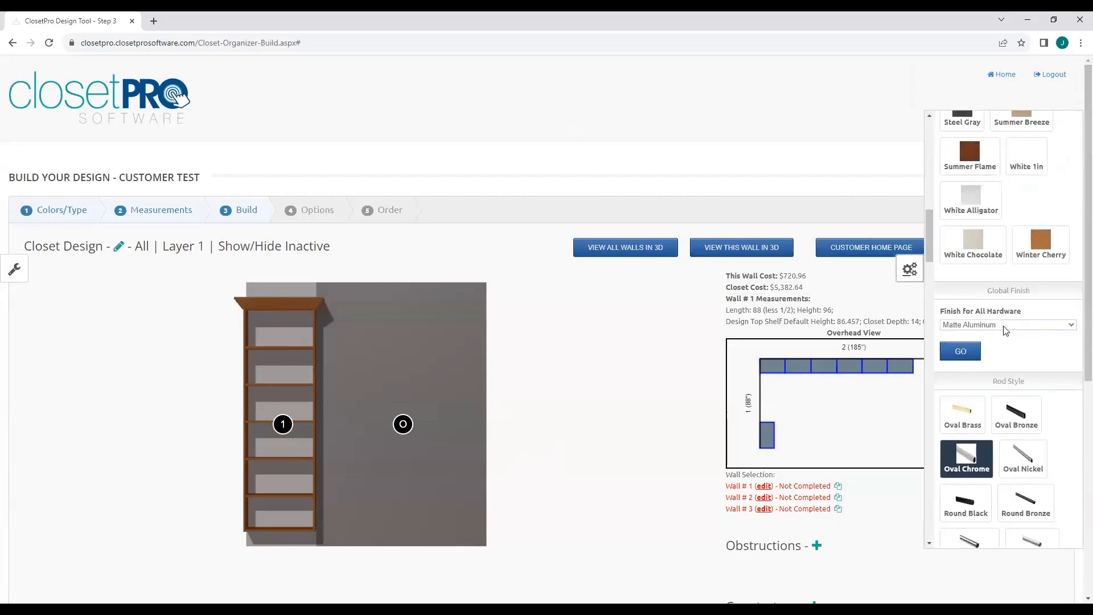
scroll(1005, 331, down, 12)
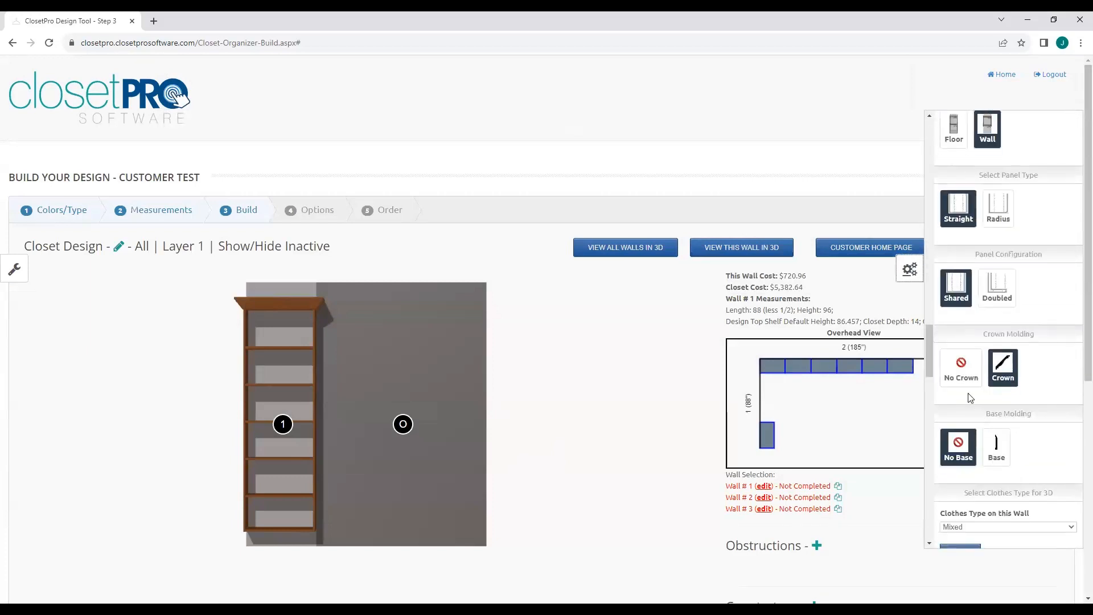
click(910, 269)
Add a Hang Bar (Full) unit to the open space beside unit 1 on Wall #1.
click(403, 425)
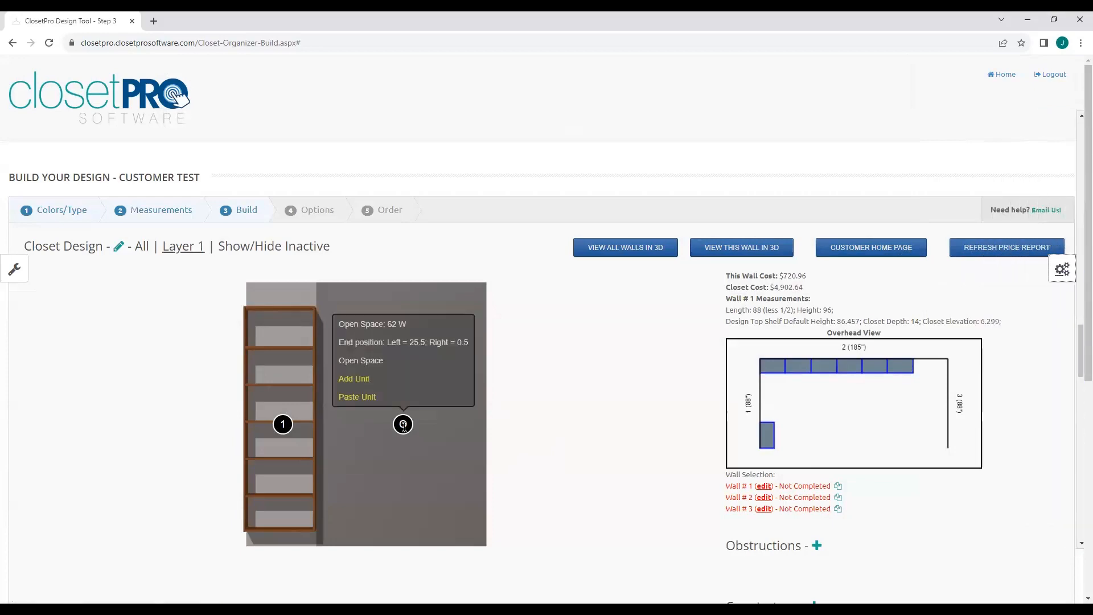
click(353, 378)
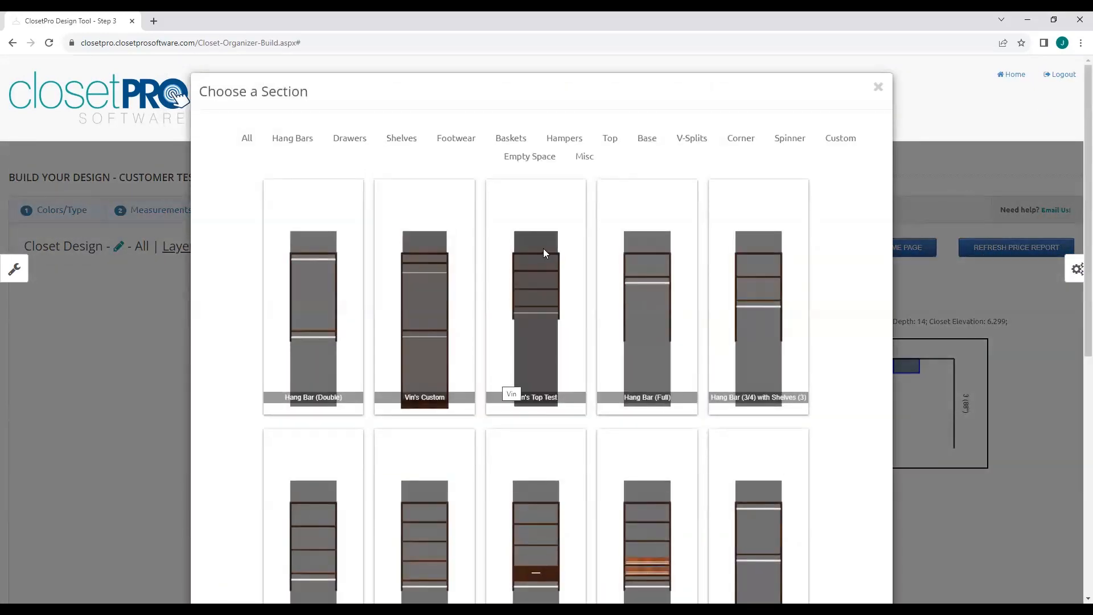
scroll(649, 256, down, 1)
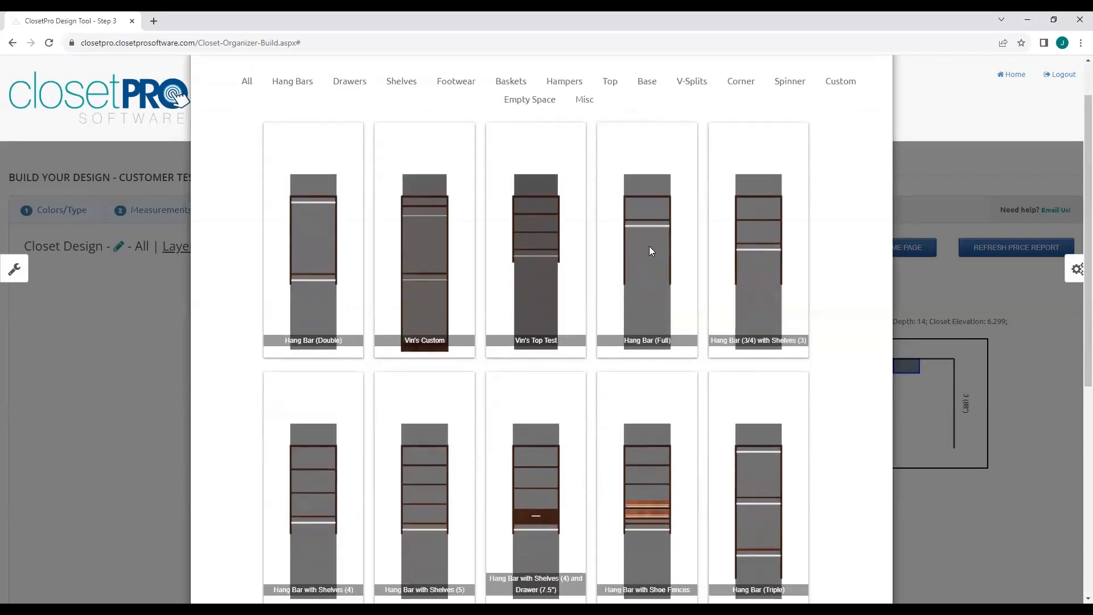
click(642, 241)
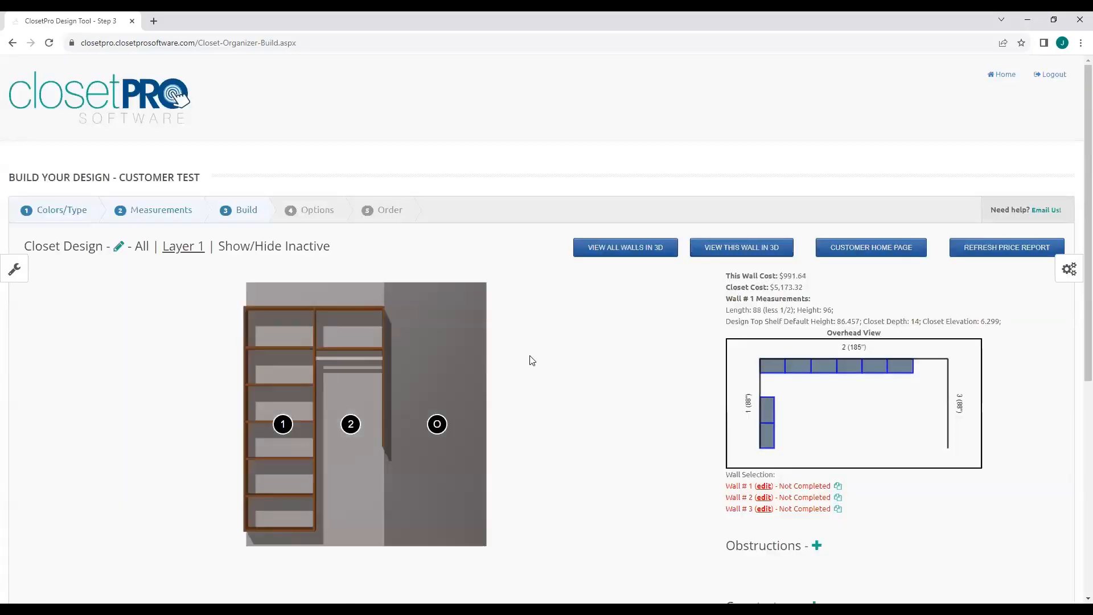
Review the edit options of the full hang bar unit and close them without changes.
click(351, 424)
click(299, 343)
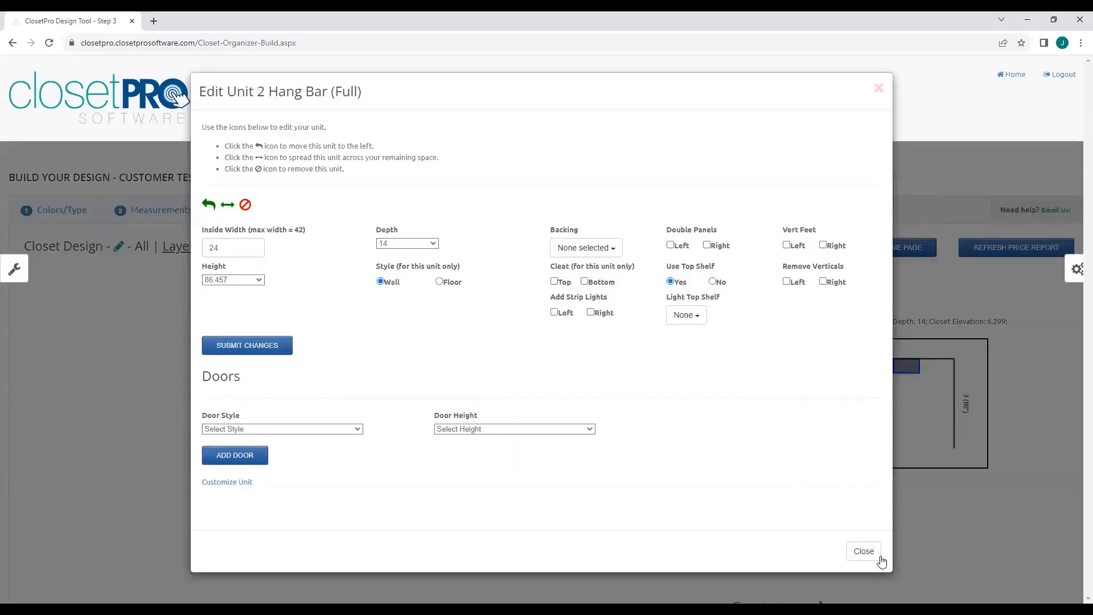
click(864, 551)
Add a short top unit with a shelf and hanging rod to the remaining open space on Wall #1.
click(436, 425)
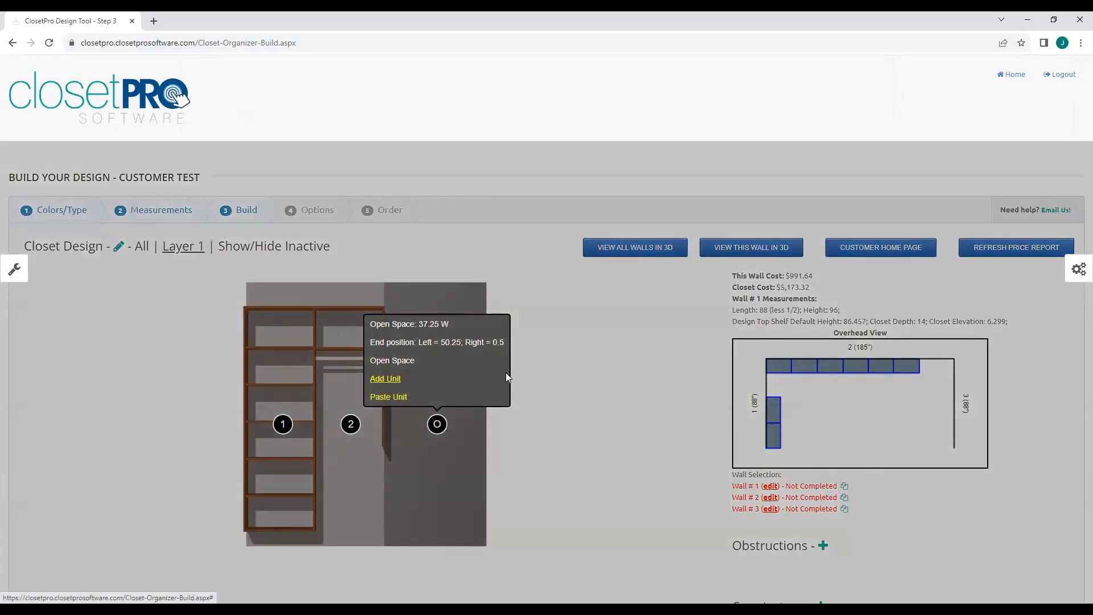
click(507, 378)
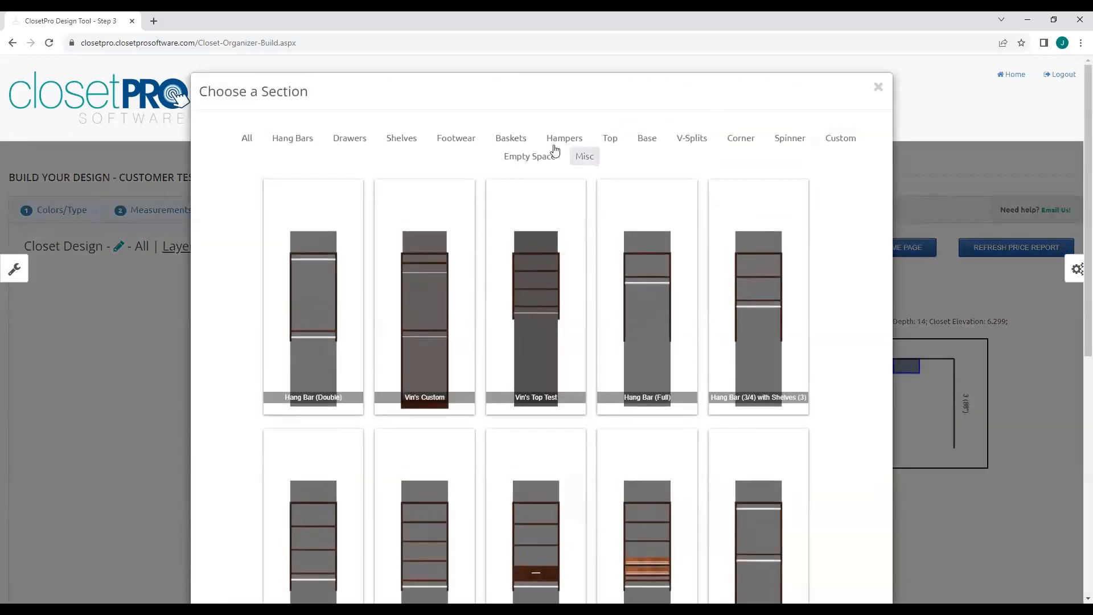
click(289, 145)
scroll(640, 391, down, 8)
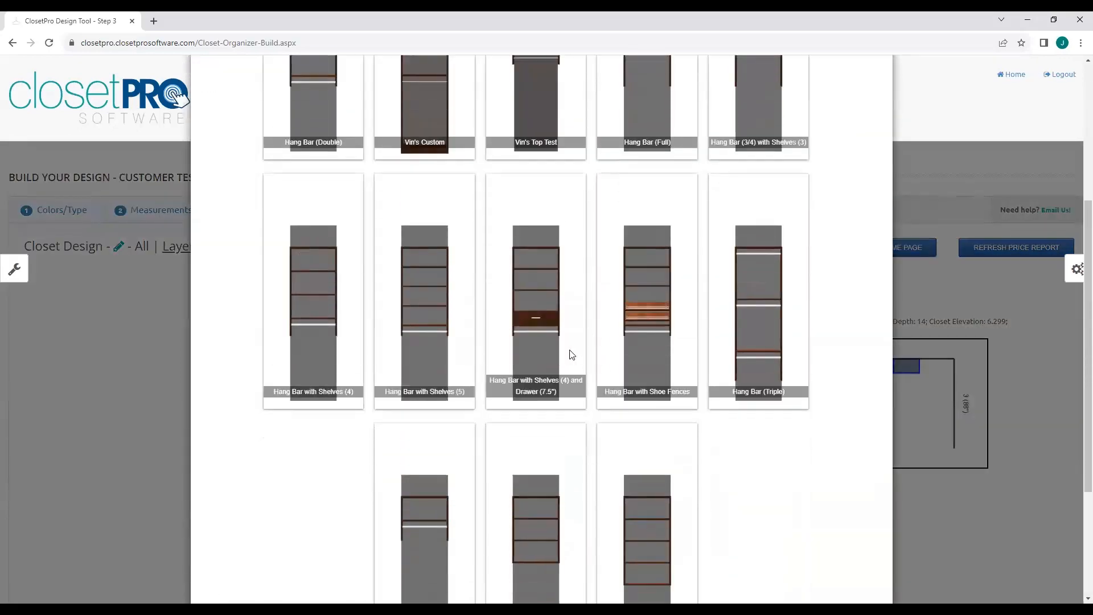
click(432, 369)
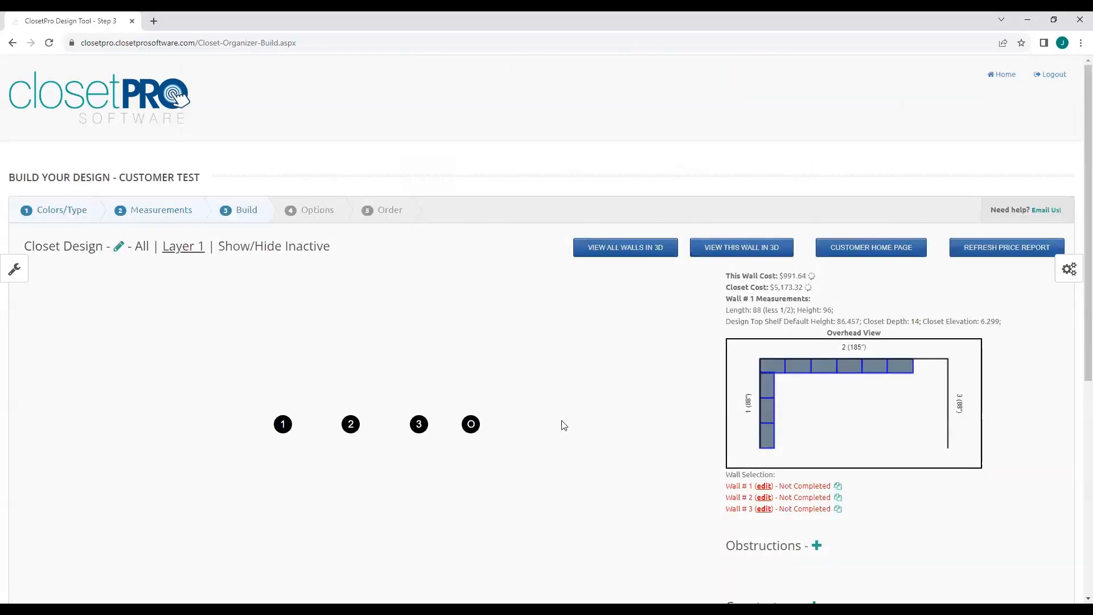
Remove the full hang bar unit from between the shelf unit and the short top unit.
click(421, 426)
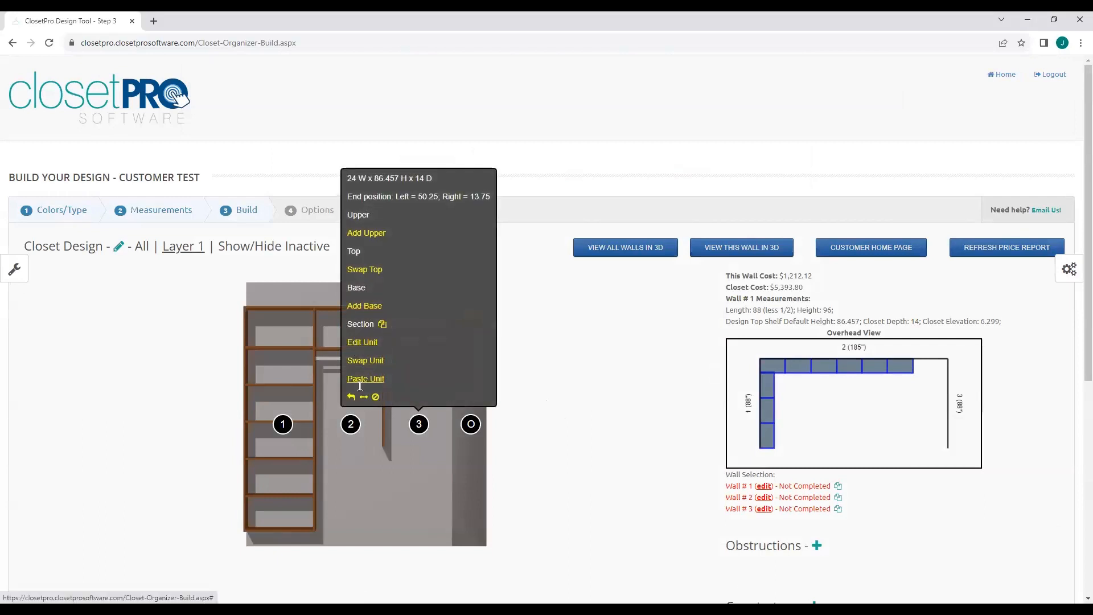
mouse_move(351, 422)
click(325, 396)
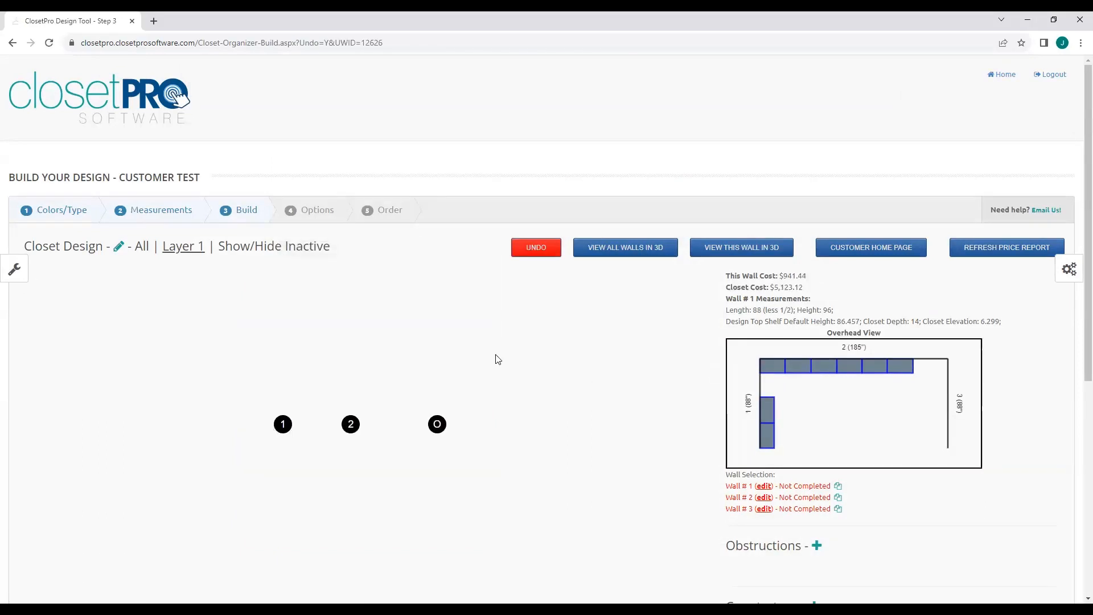
Examine the top elevation setting of the short hanging unit 2 and close its edit options without changes.
mouse_move(351, 425)
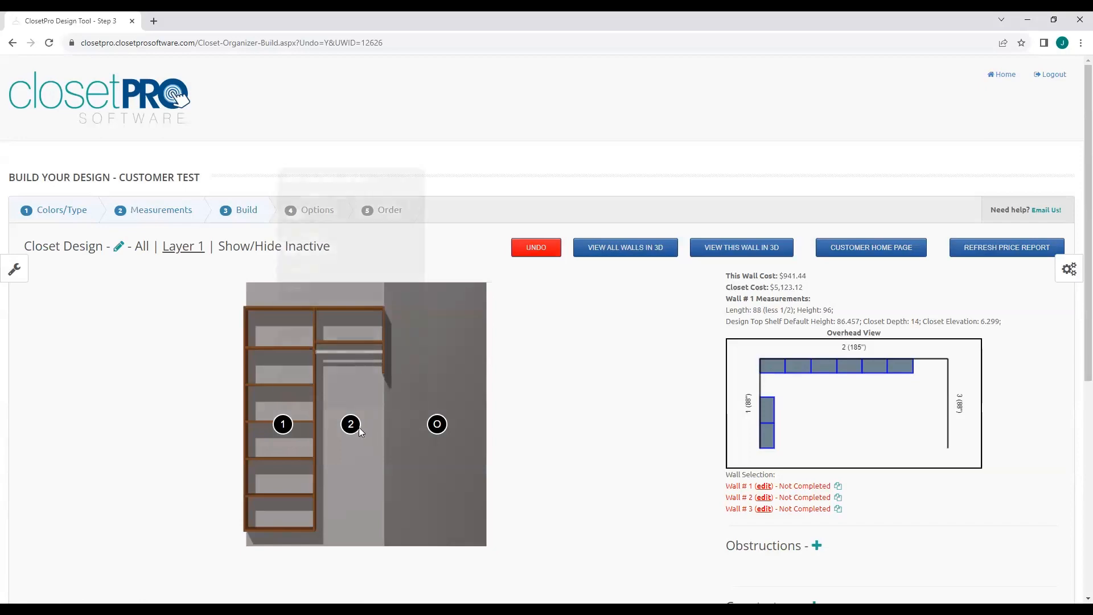
click(300, 342)
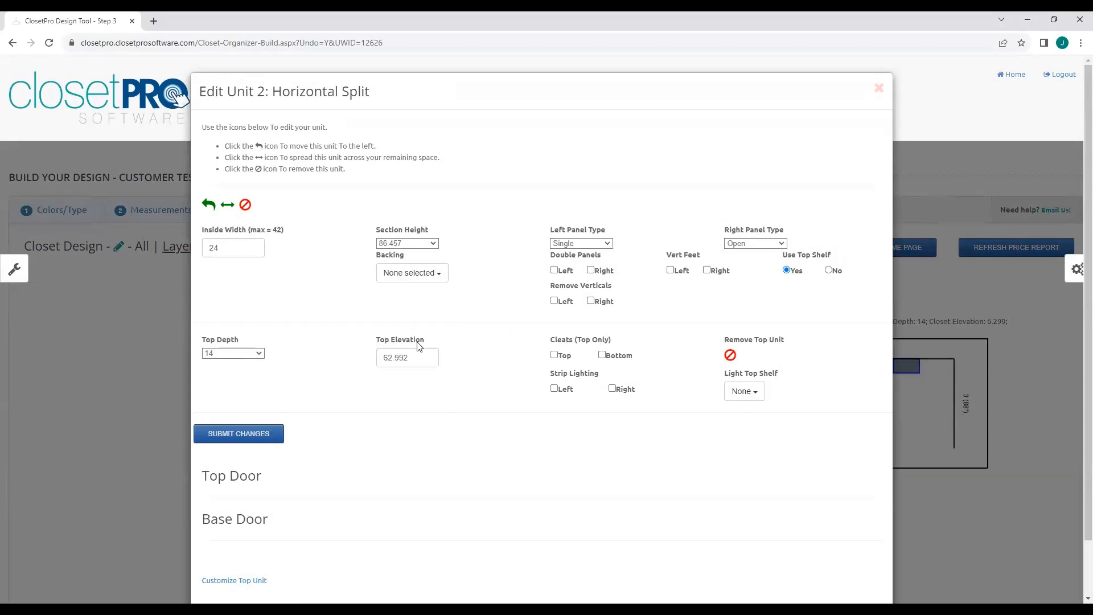
click(880, 90)
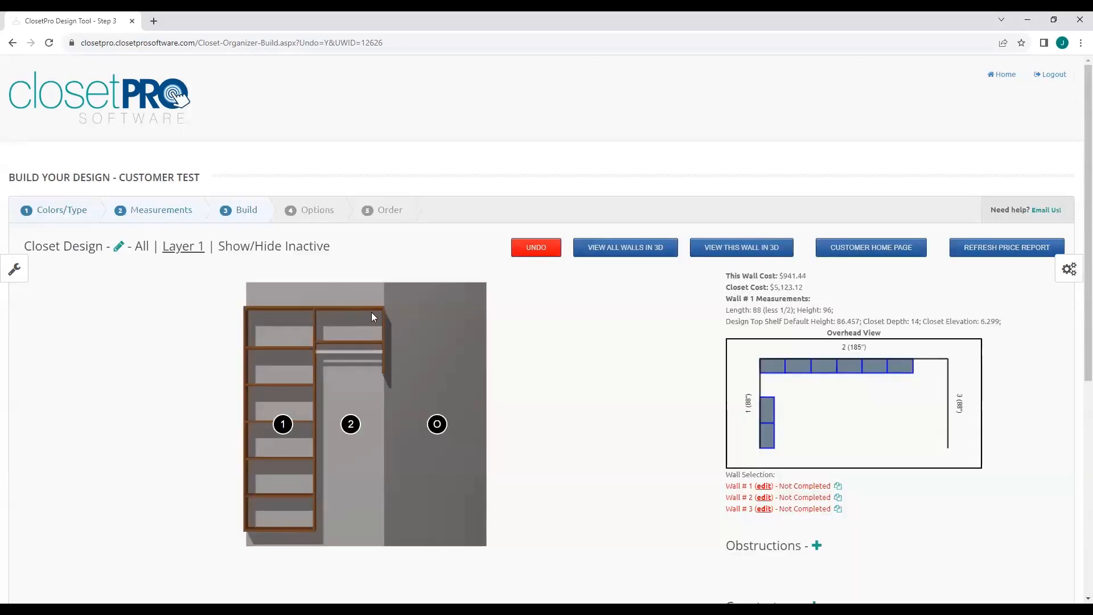
Add a top unit with shelves to the open space beside unit 2.
click(381, 350)
click(385, 379)
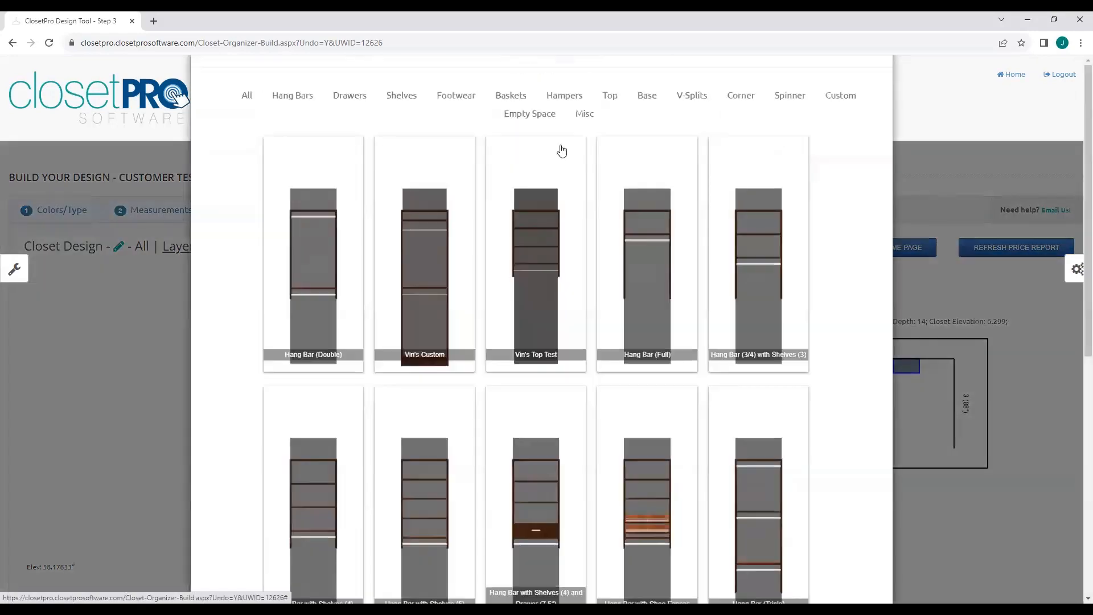
click(608, 139)
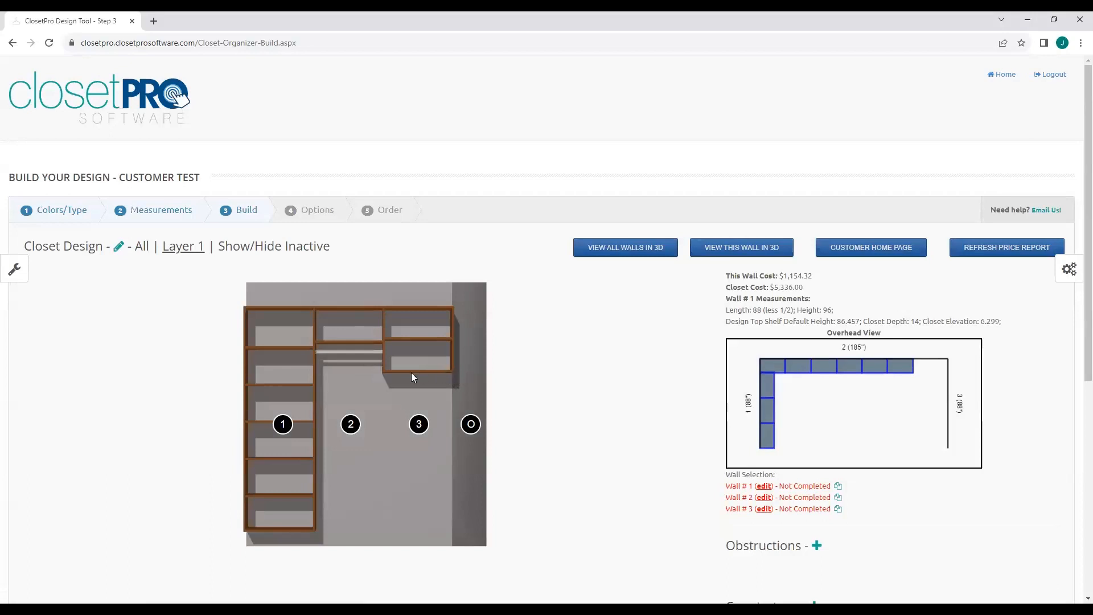
Set the top elevation of unit 3 to 50, submit the change, and remove that unit from the wall.
click(452, 371)
click(364, 342)
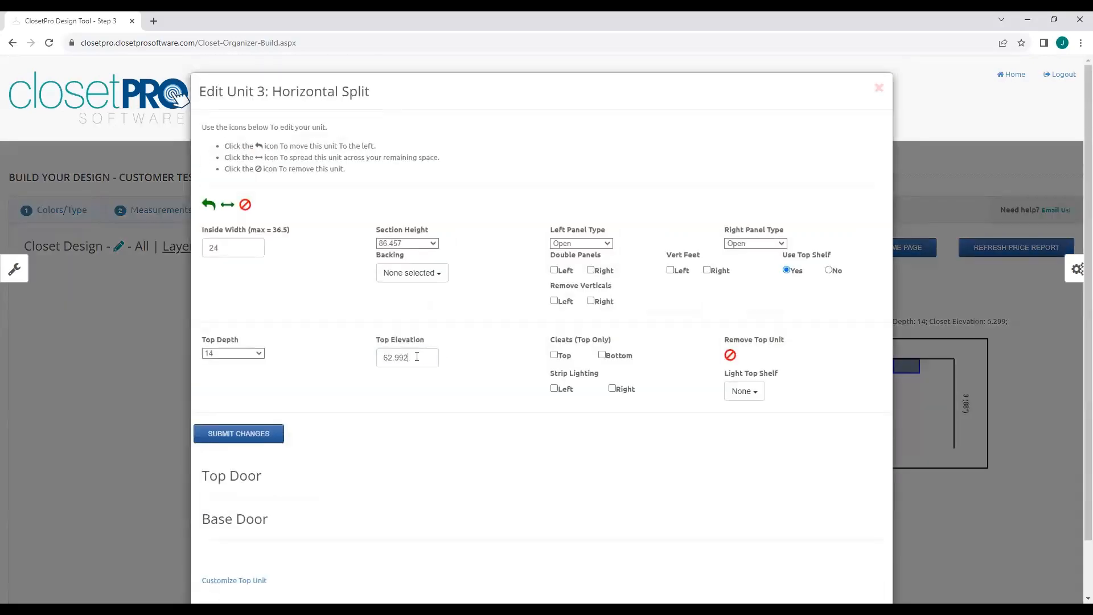
triple_click(417, 357)
text(50)
click(244, 434)
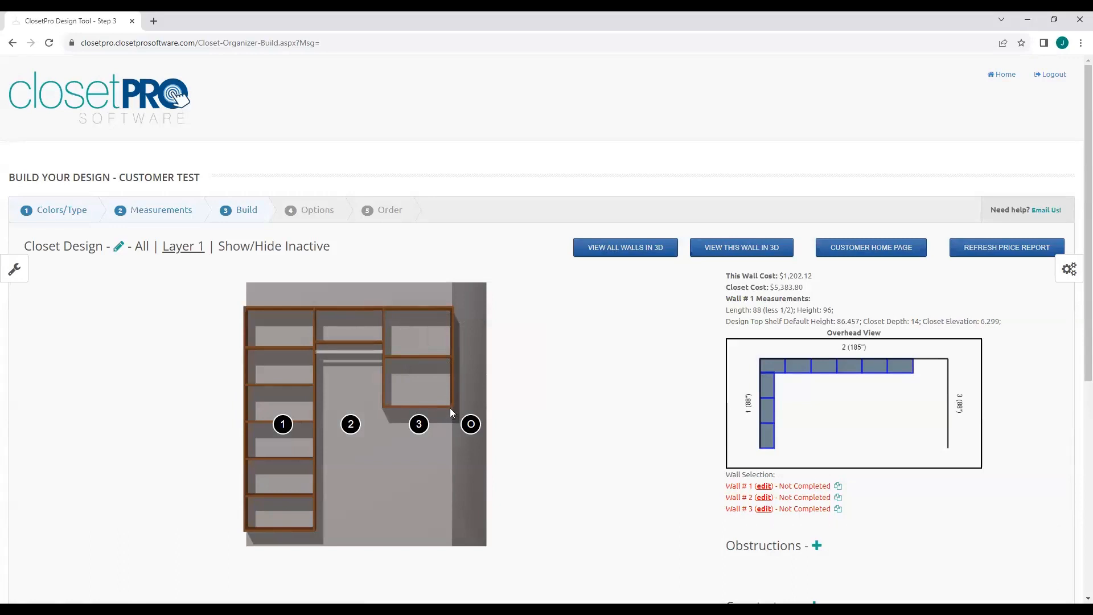
mouse_move(419, 424)
click(375, 397)
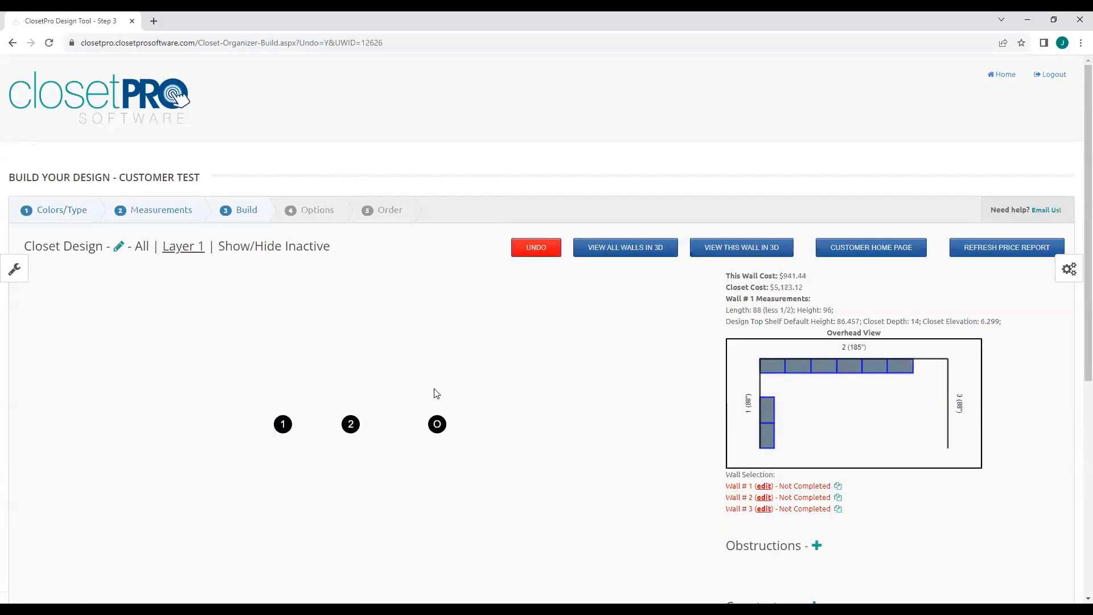
Set the top elevation of unit 2 to 50 and submit the change.
mouse_move(351, 425)
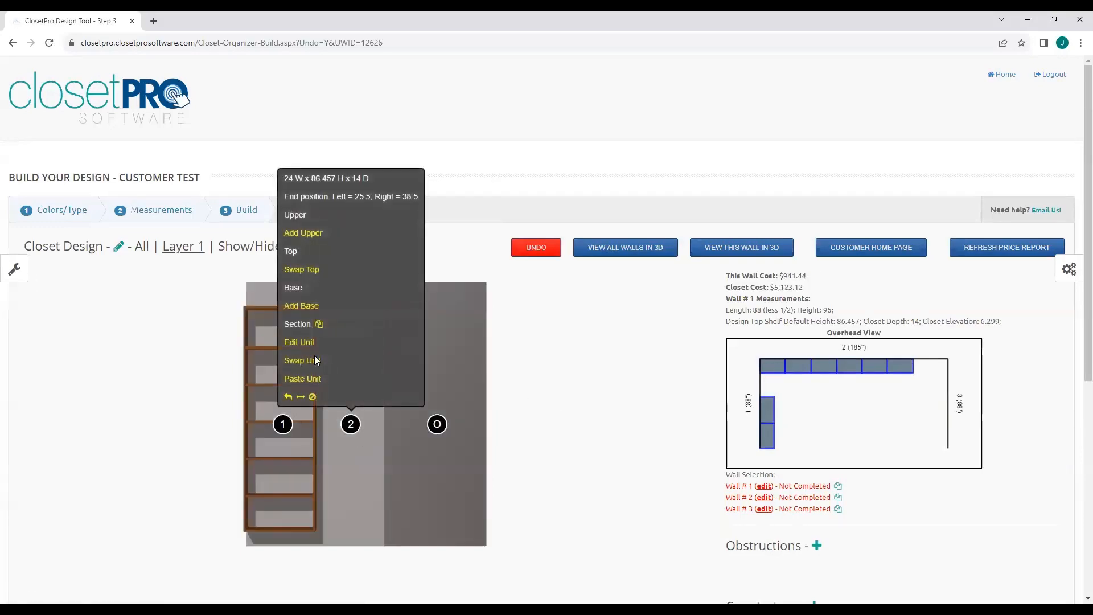
click(299, 342)
double_click(420, 356)
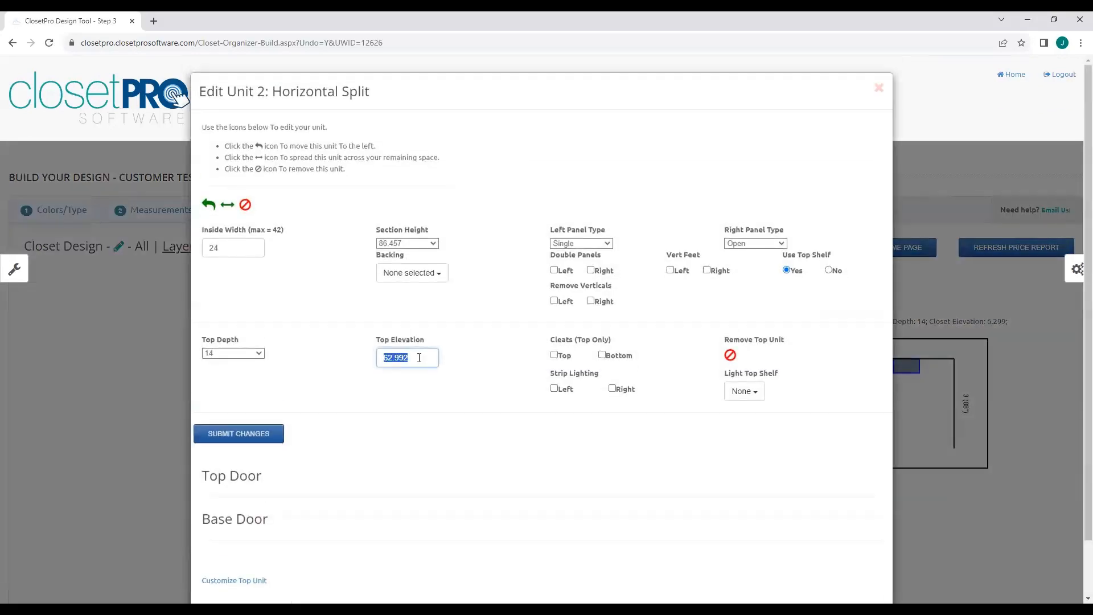
text(50)
click(240, 433)
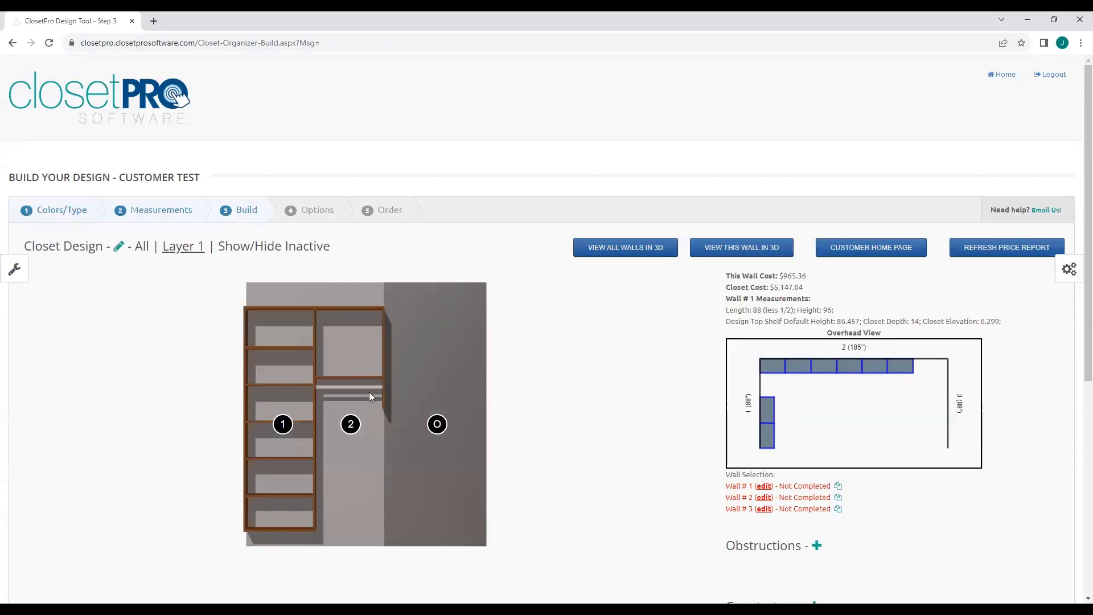
Customize unit 2's top section by lowering the rod and moving the shelf down to about 27 below the top shelf, and submit it.
click(369, 392)
click(299, 342)
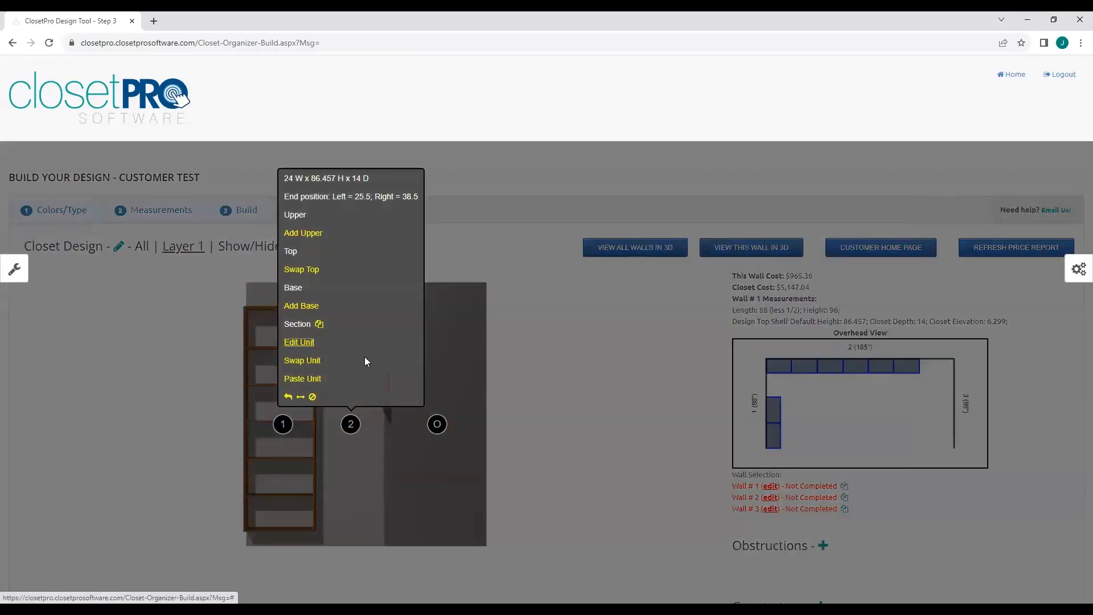
click(234, 522)
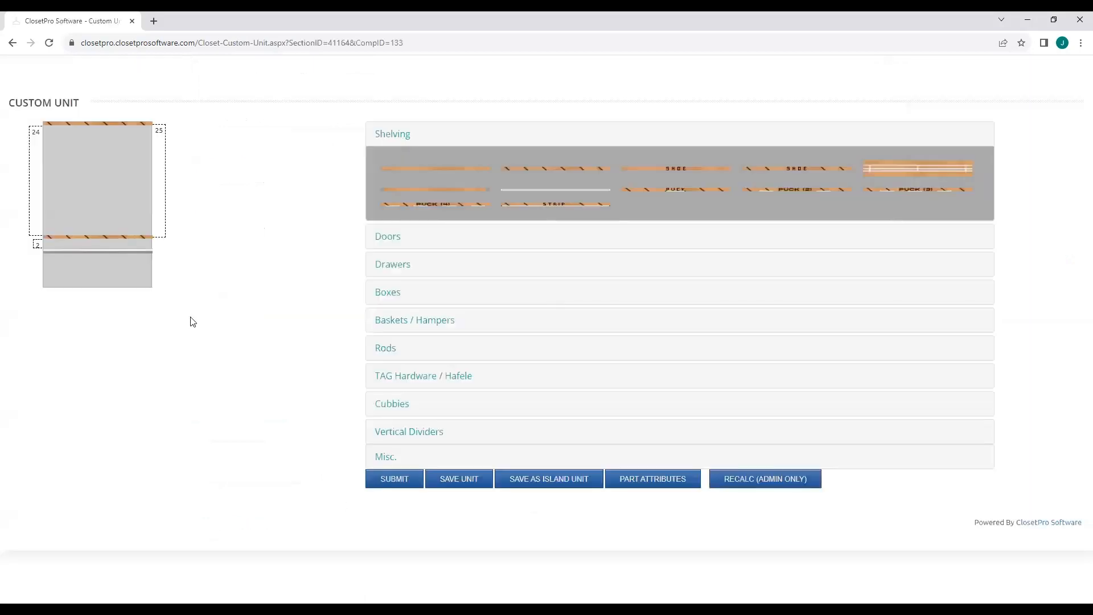
drag(87, 250, 90, 268)
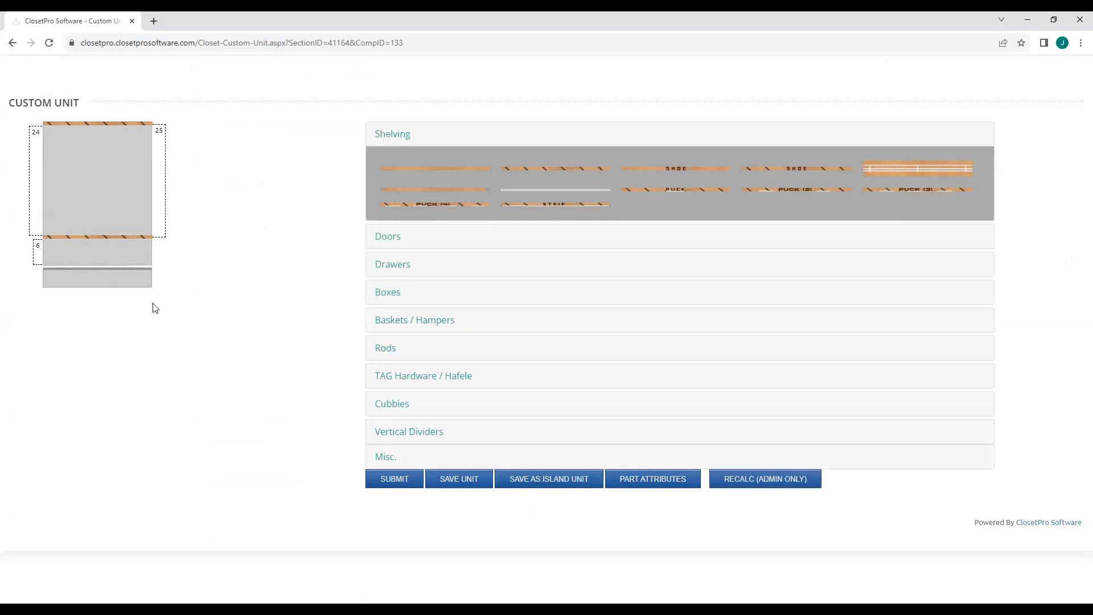
drag(135, 236, 137, 249)
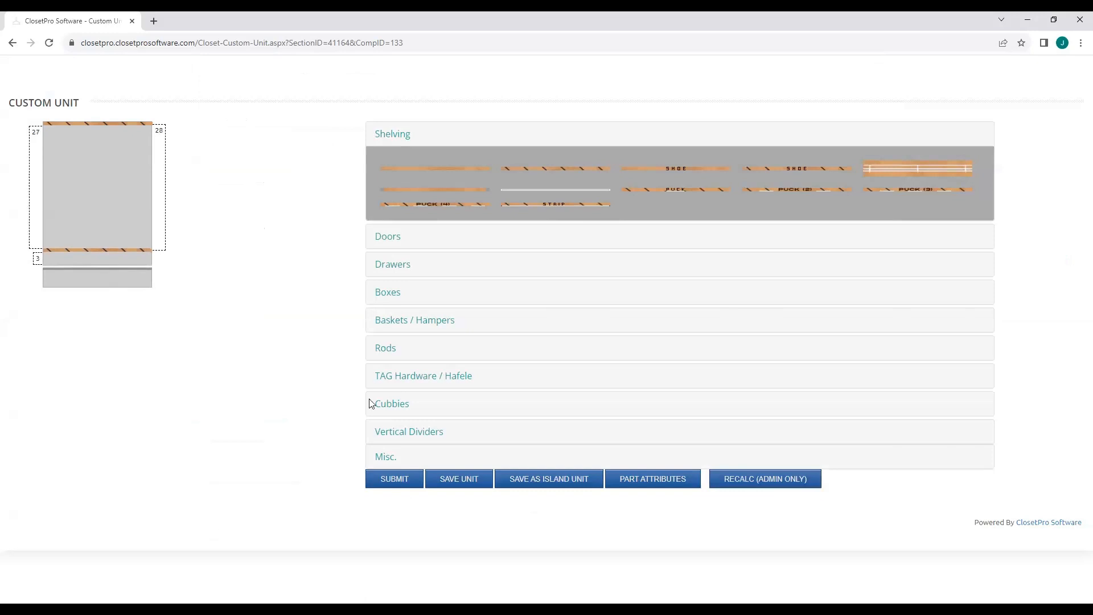
click(399, 479)
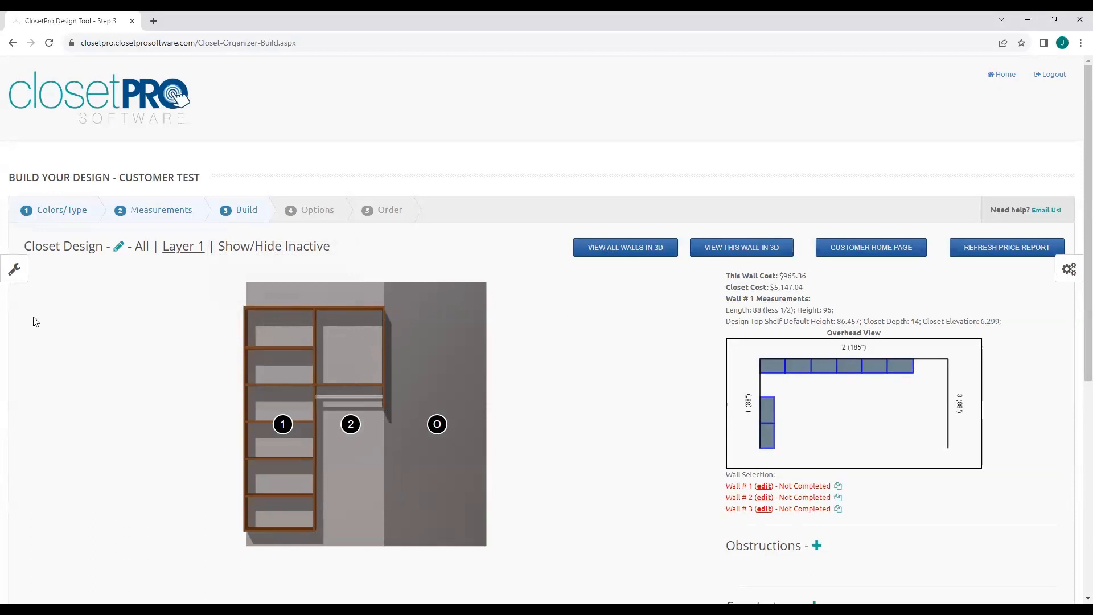
Choose the Synergy - Belt Rack (807.54.130) as the accessory to add to section 1.
scroll(578, 400, down, 4)
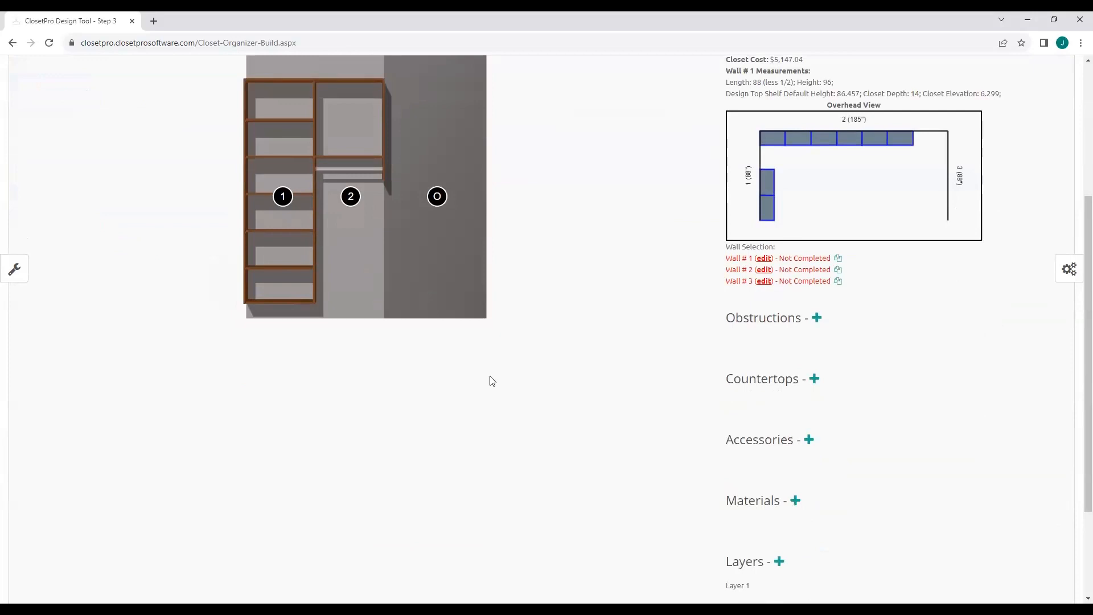
click(808, 439)
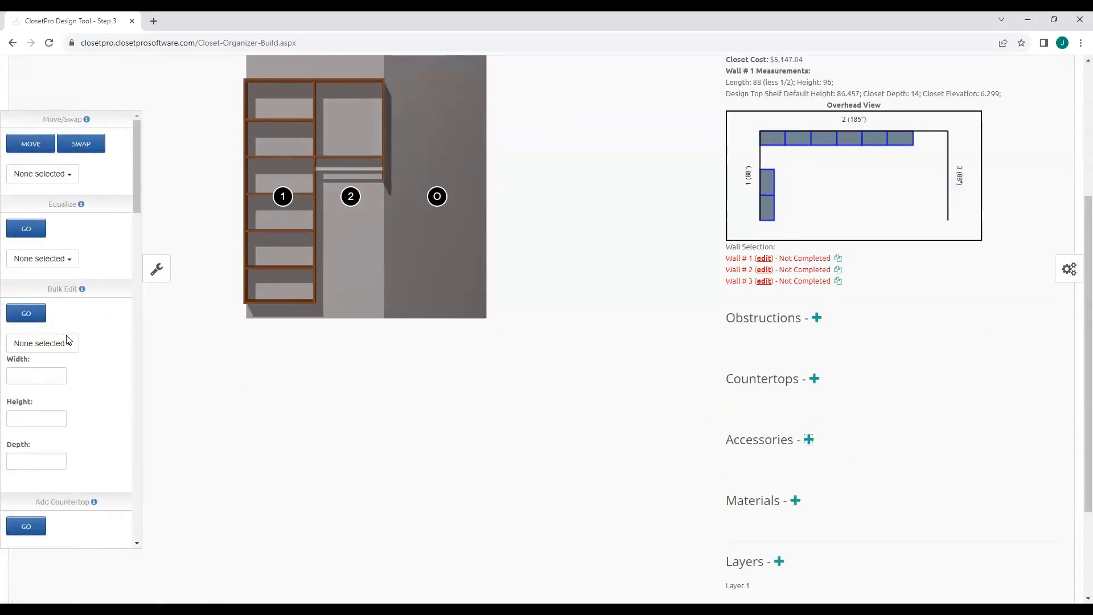
click(159, 282)
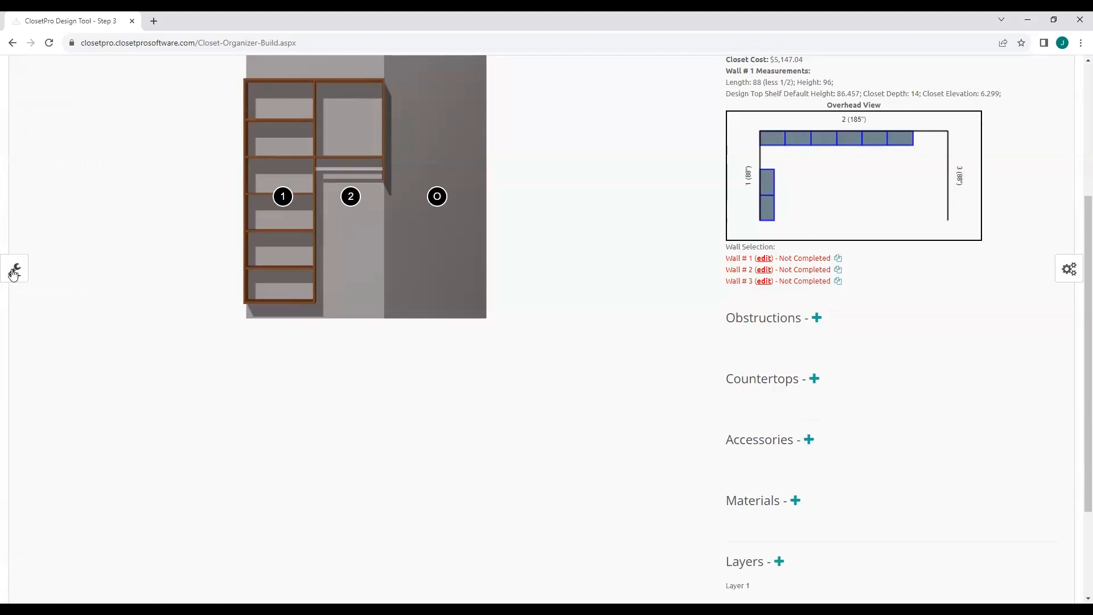
click(12, 268)
scroll(94, 336, down, 5)
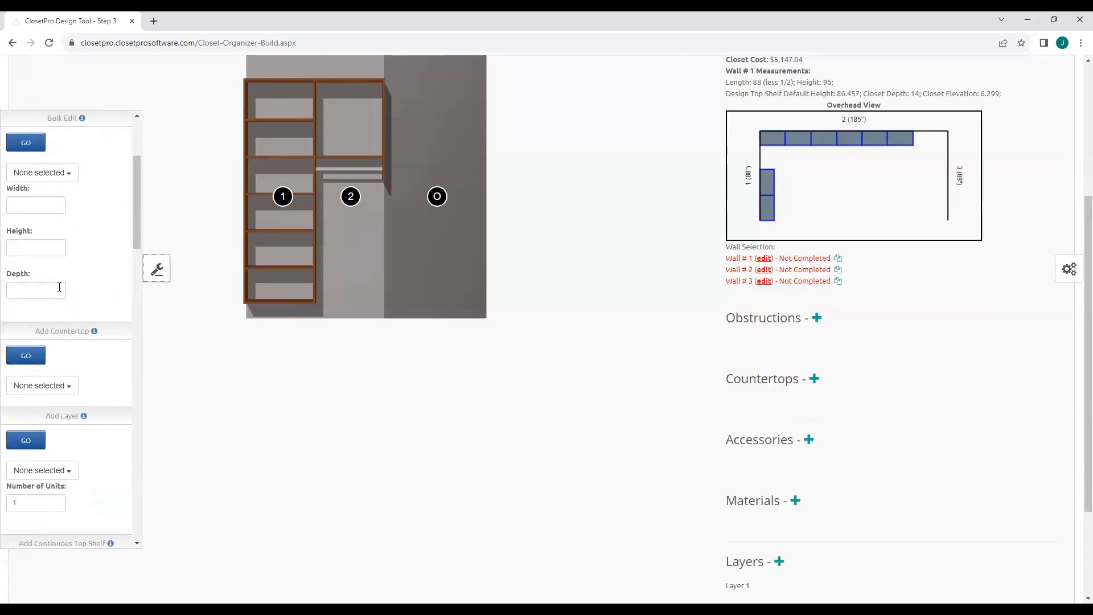
scroll(94, 213, down, 9)
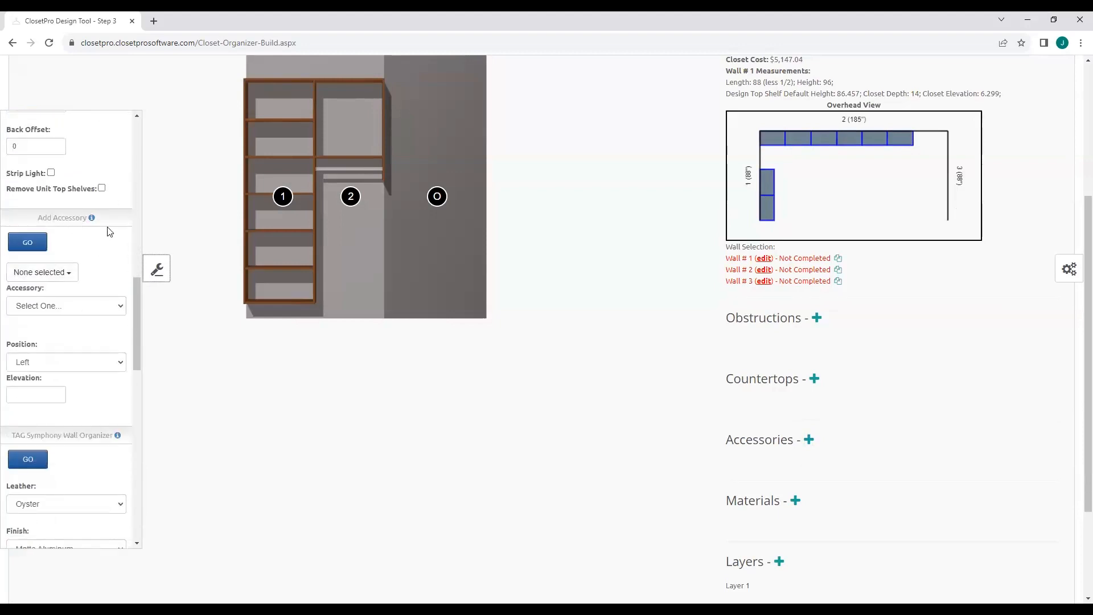
click(75, 273)
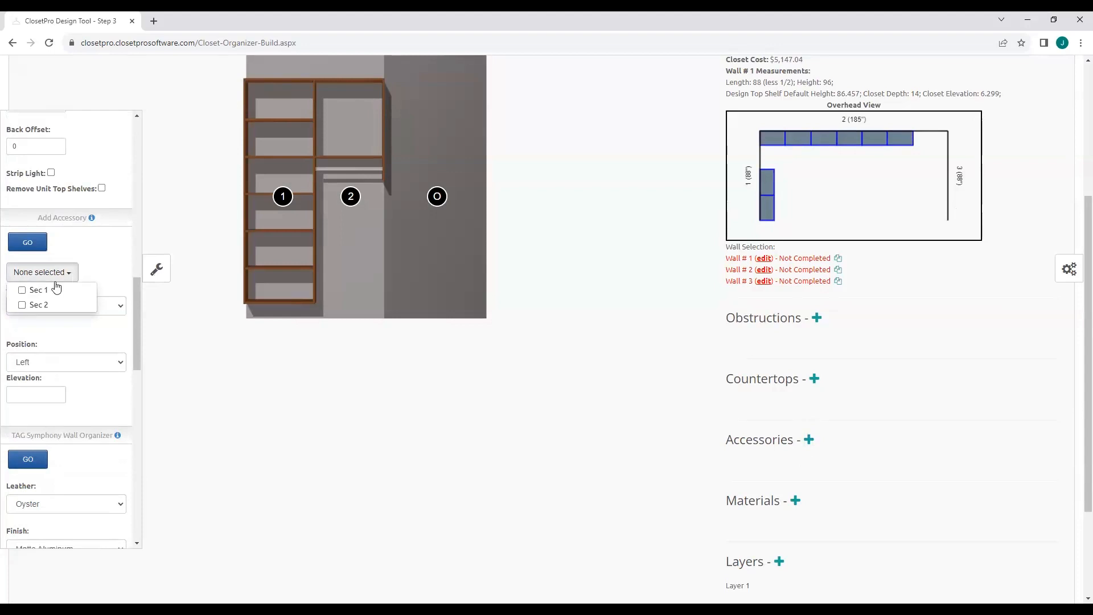
click(27, 291)
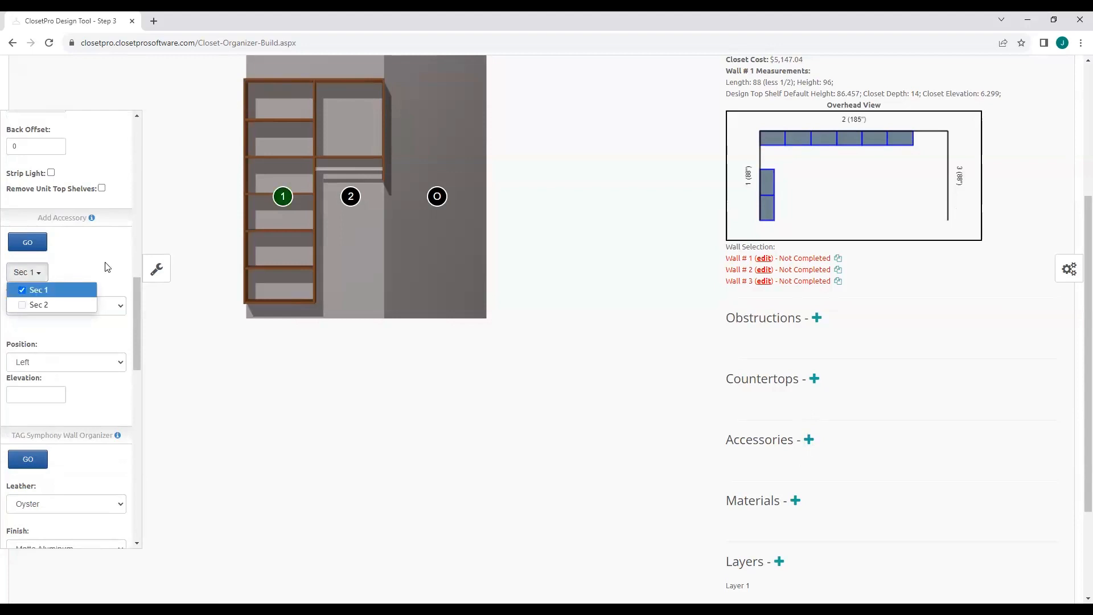
click(103, 266)
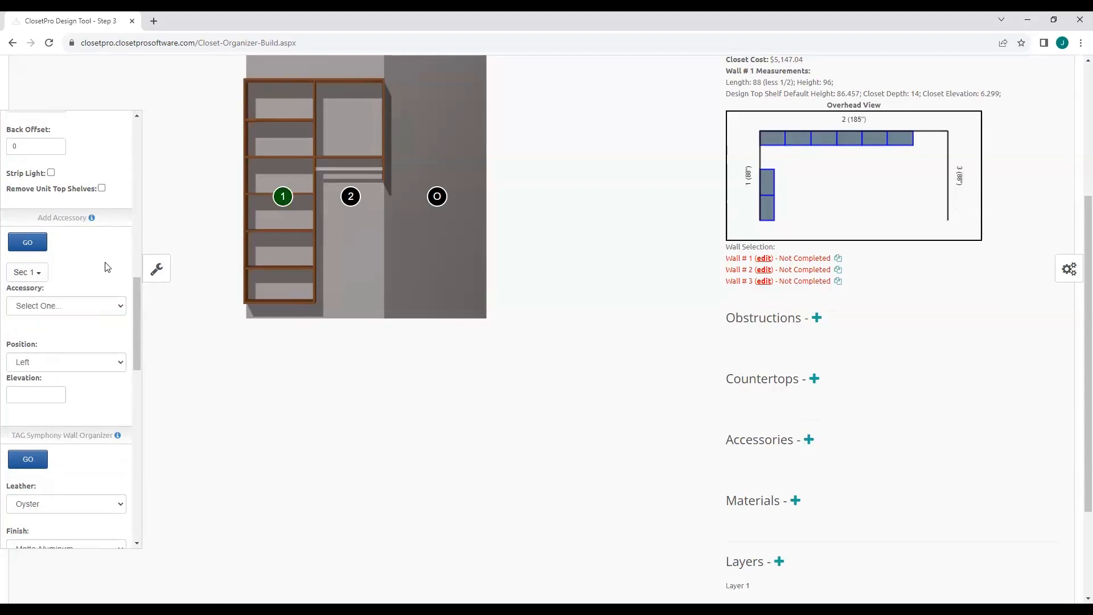
click(111, 307)
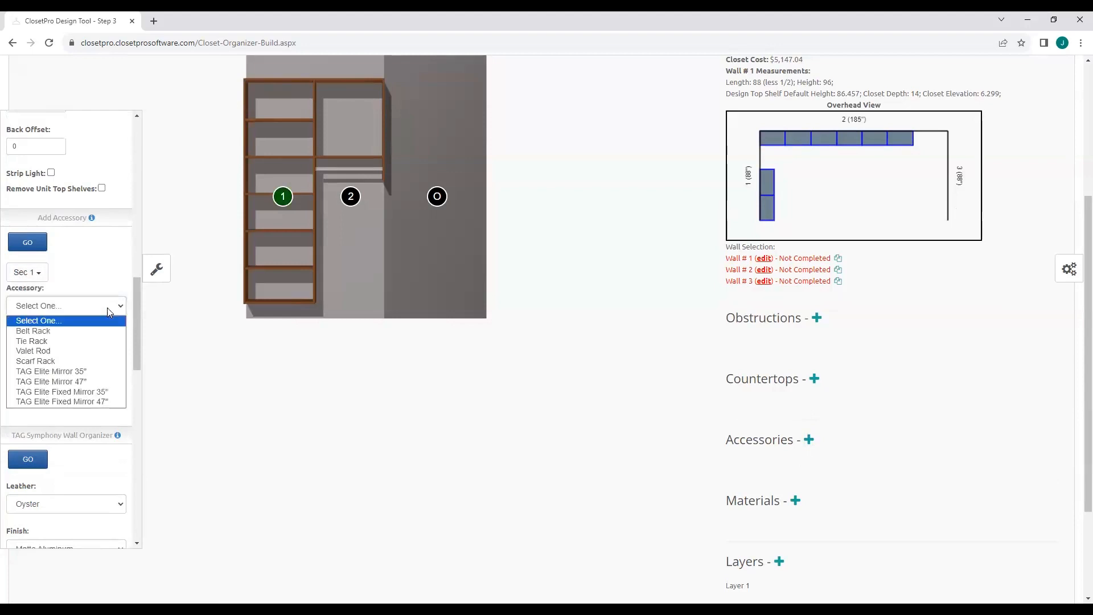
click(66, 334)
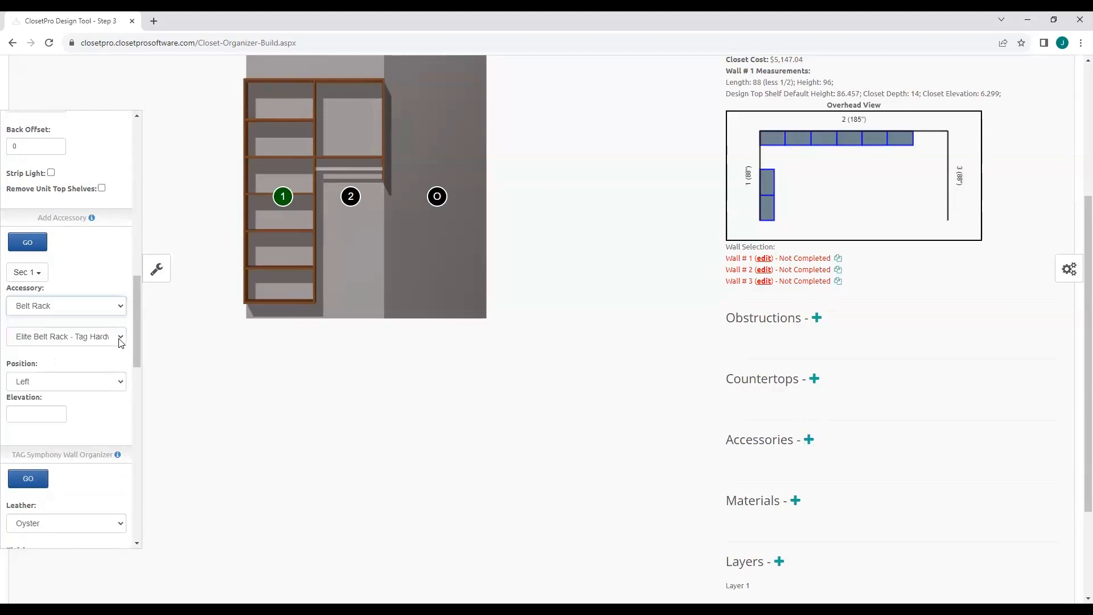
click(119, 338)
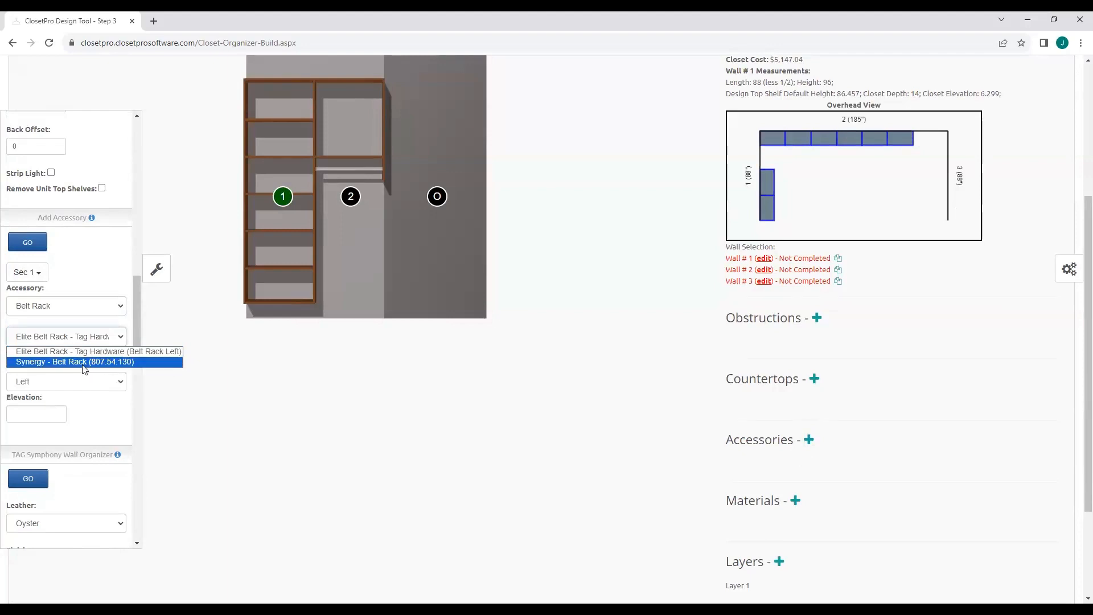
click(84, 365)
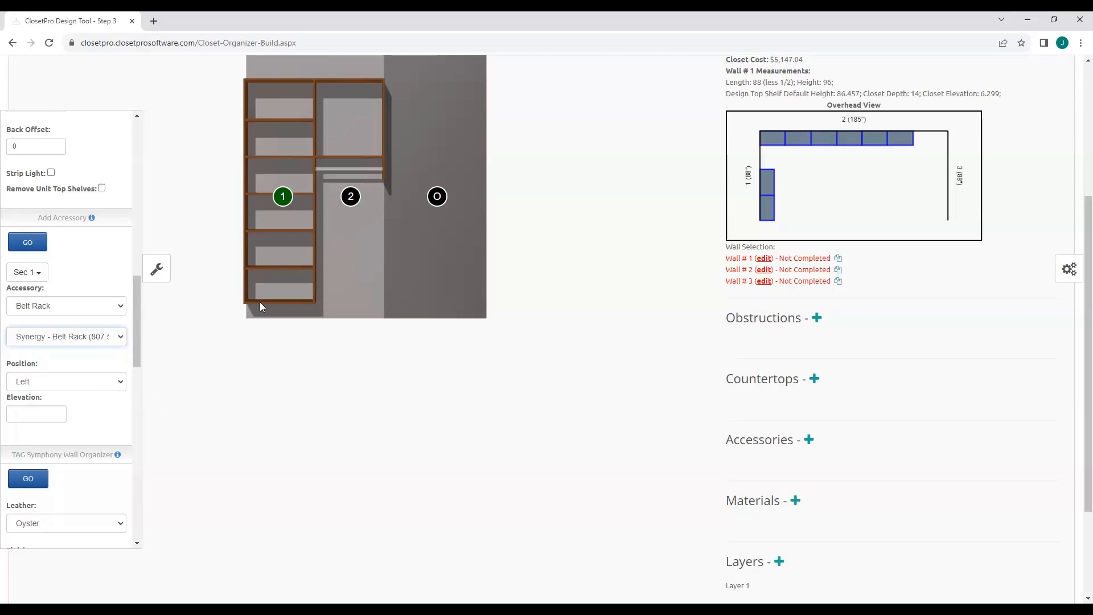
Check the elevations of the second and third shelves of unit 1 in the wall drawing.
scroll(371, 337, up, 1)
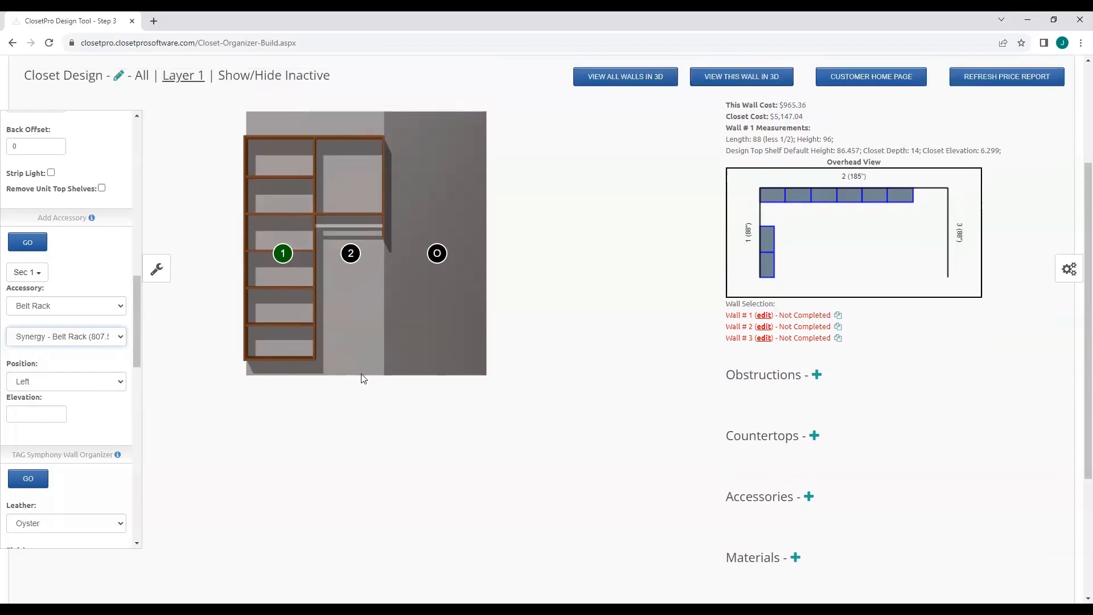
scroll(332, 364, up, 1)
scroll(308, 376, down, 1)
scroll(149, 362, up, 2)
scroll(171, 365, down, 4)
scroll(179, 369, up, 2)
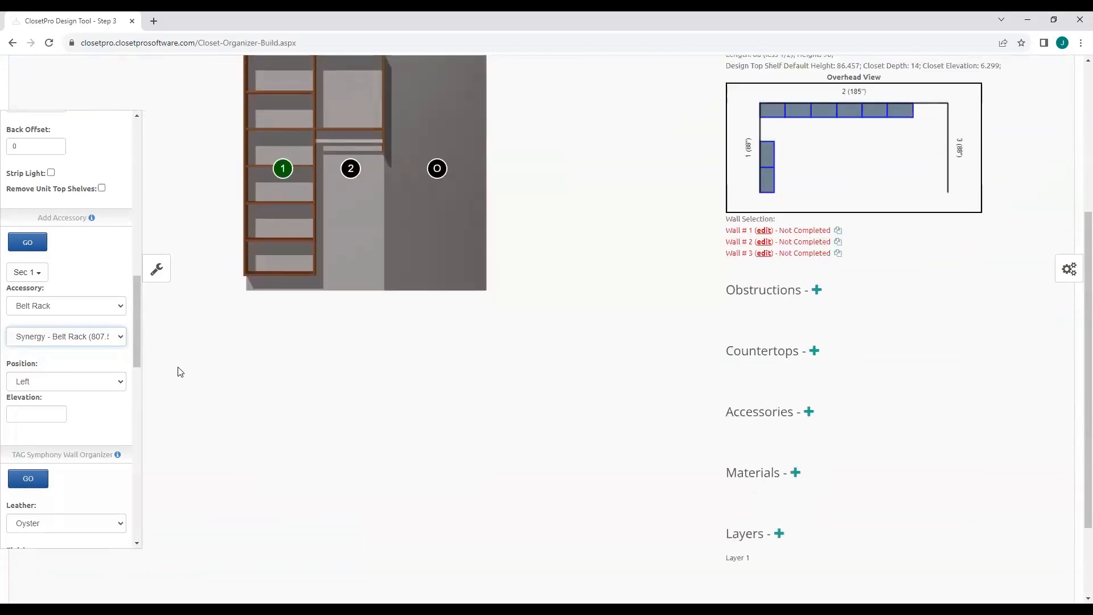
scroll(165, 341, up, 2)
click(157, 269)
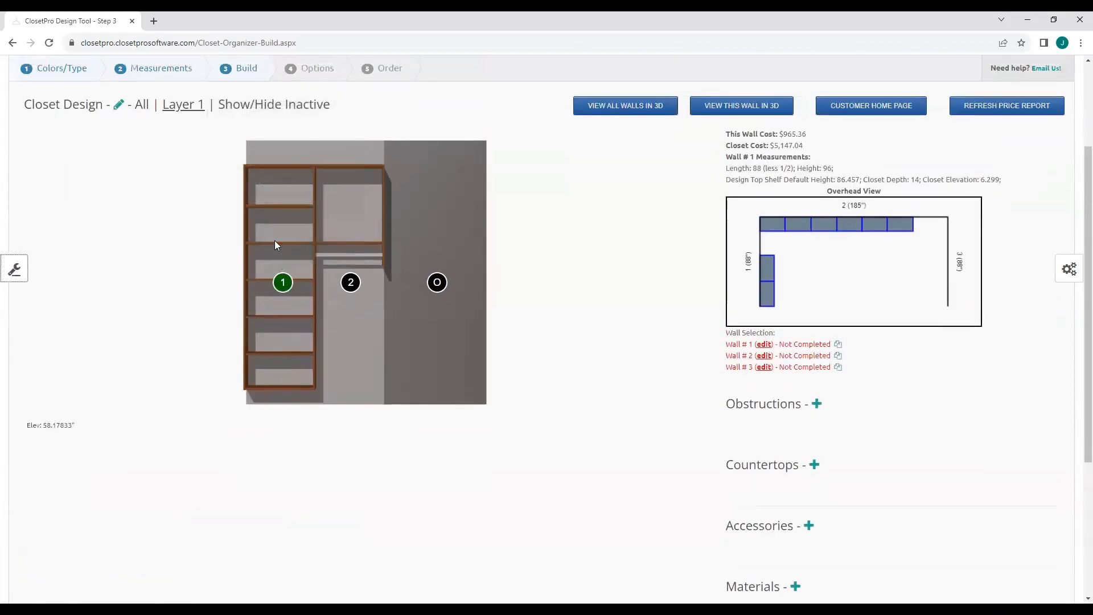
click(265, 206)
click(269, 243)
click(14, 269)
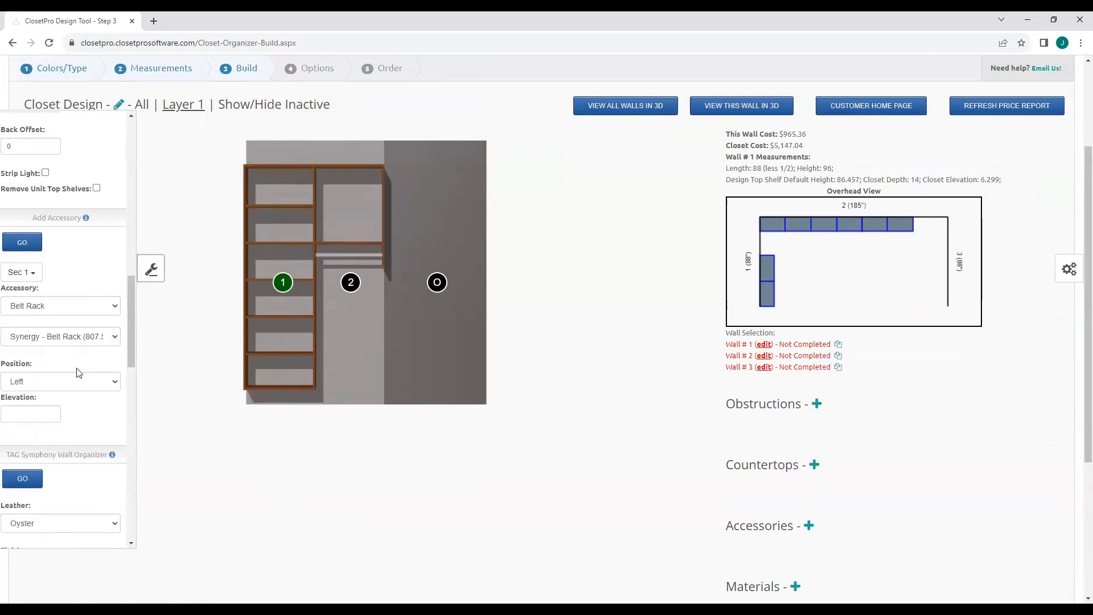
Set the belt rack's elevation to 65 and add it on the left side of section 1.
click(44, 412)
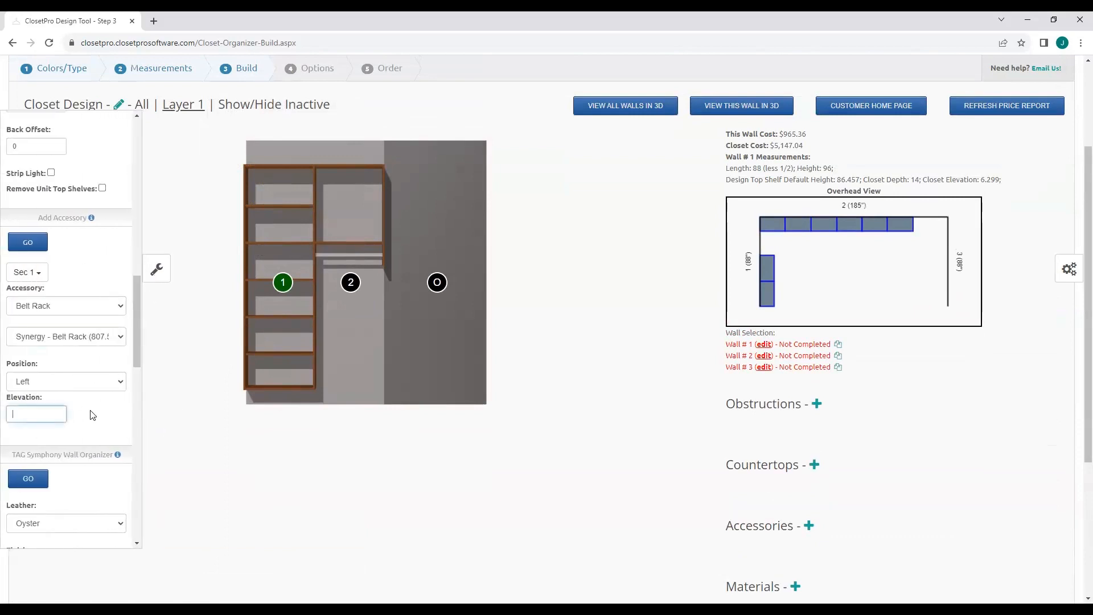
text(65)
click(28, 242)
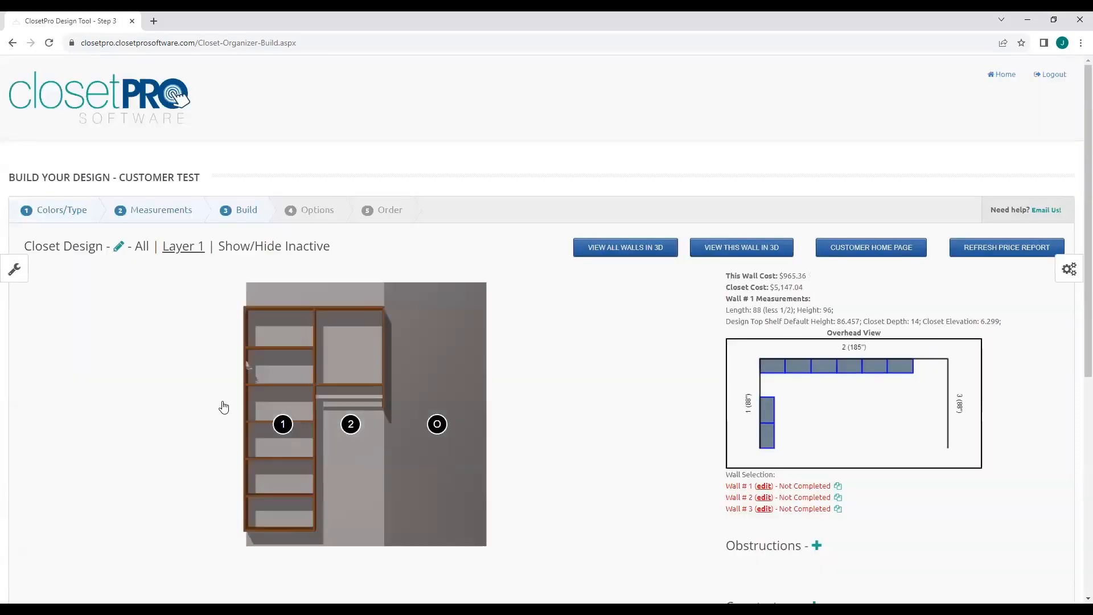
Inspect the belt rack inside unit 1 in the 3D view of all walls, and return to the build tool.
click(603, 251)
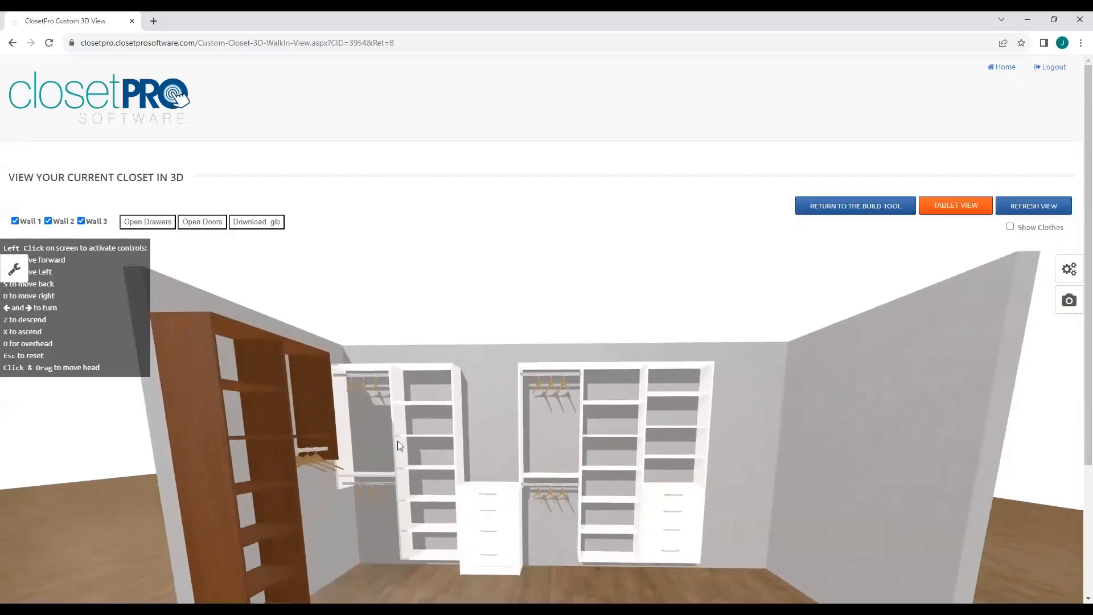
key(w)
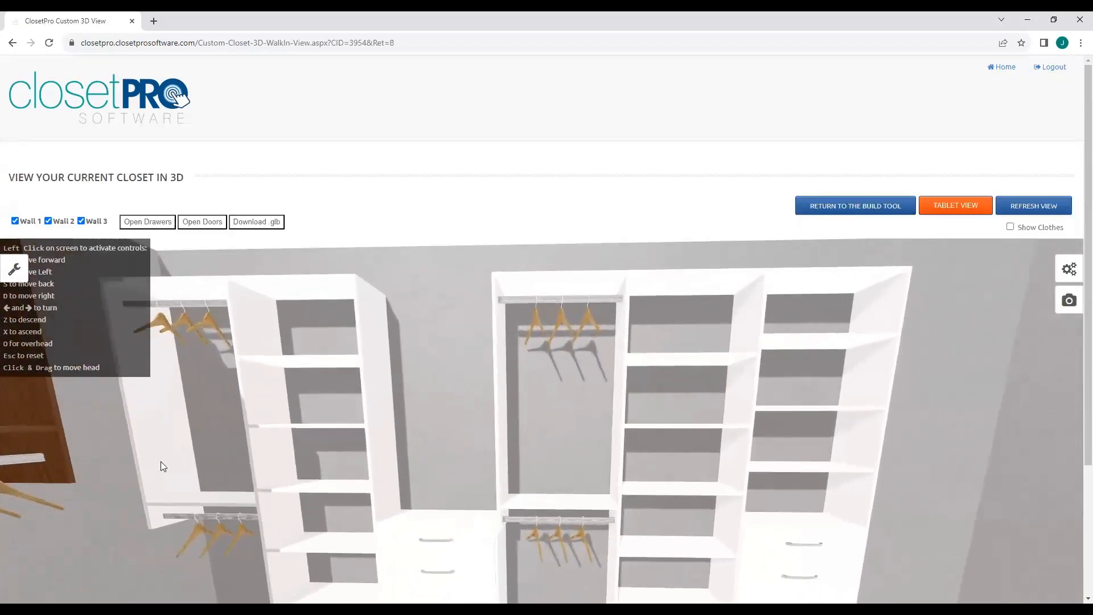
drag(161, 465, 351, 418)
key(w)
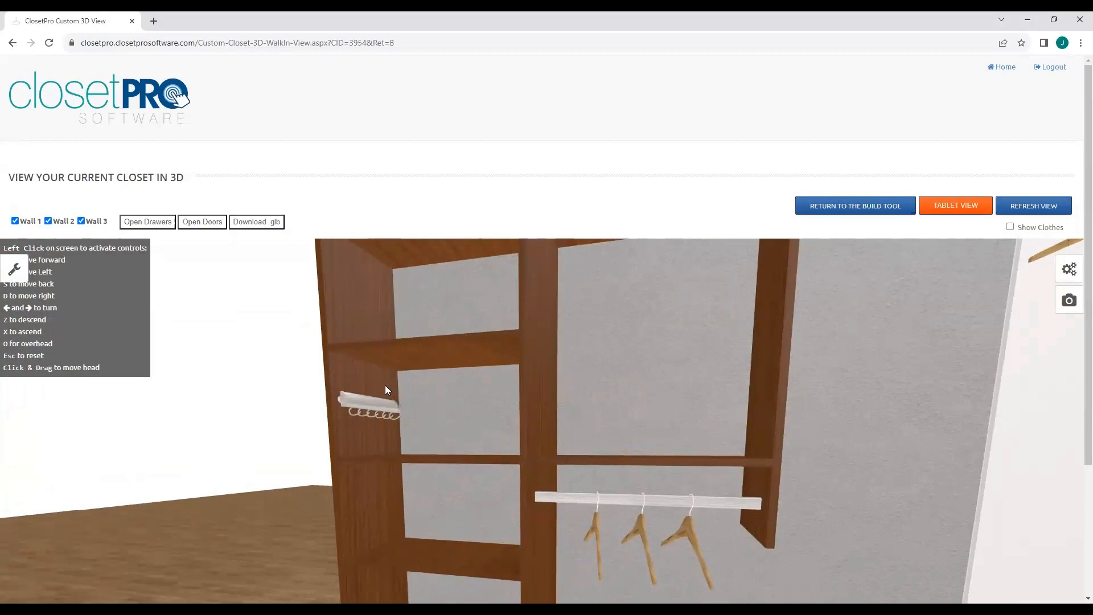
drag(391, 421, 387, 367)
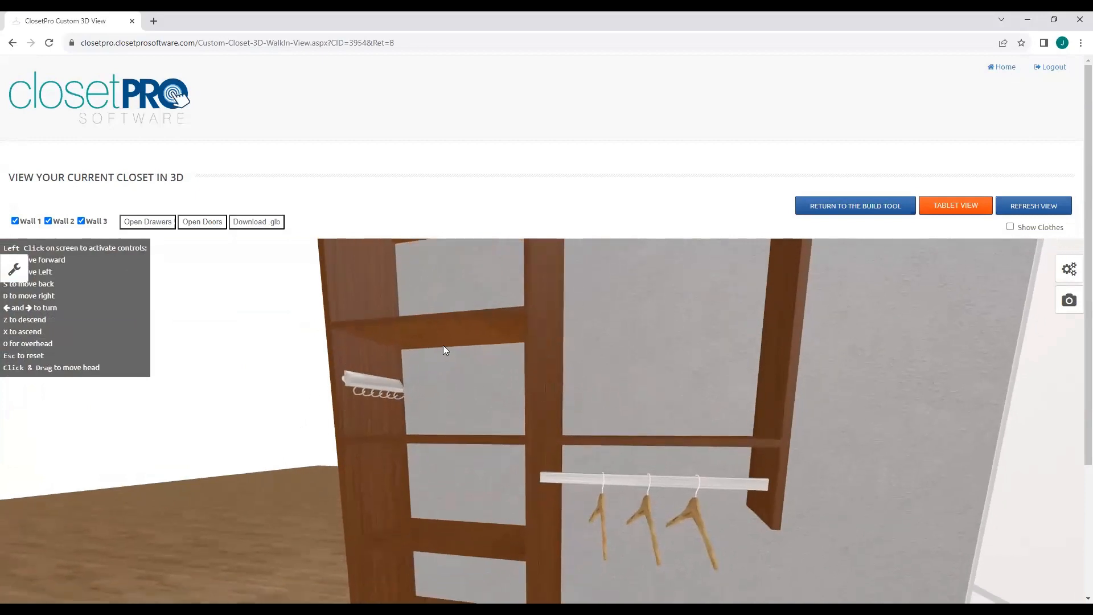
drag(410, 420, 399, 379)
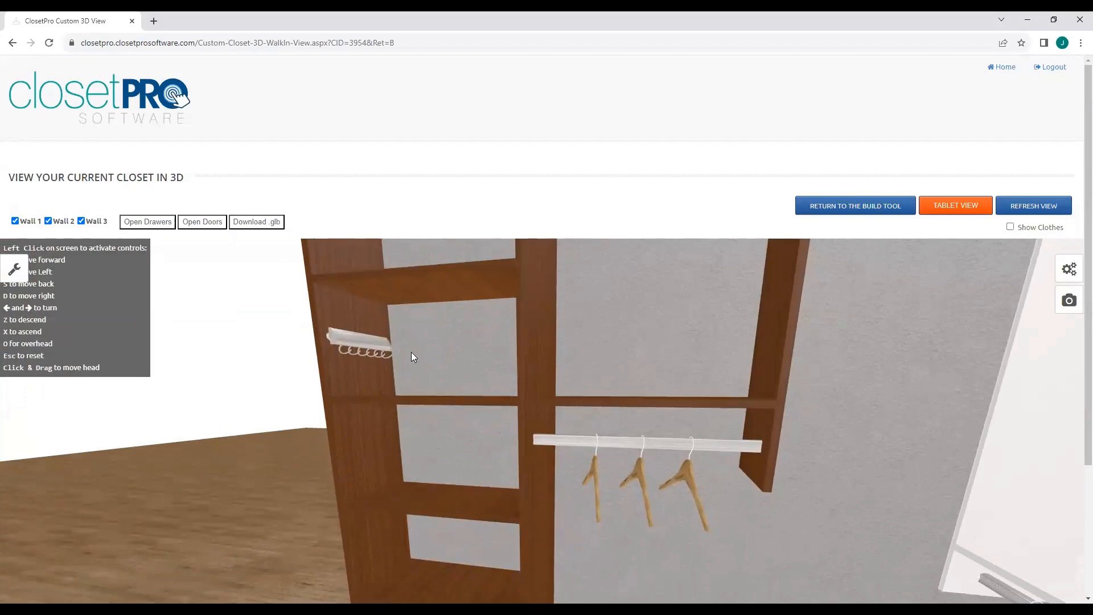
key(s)
key(s)
key(s)
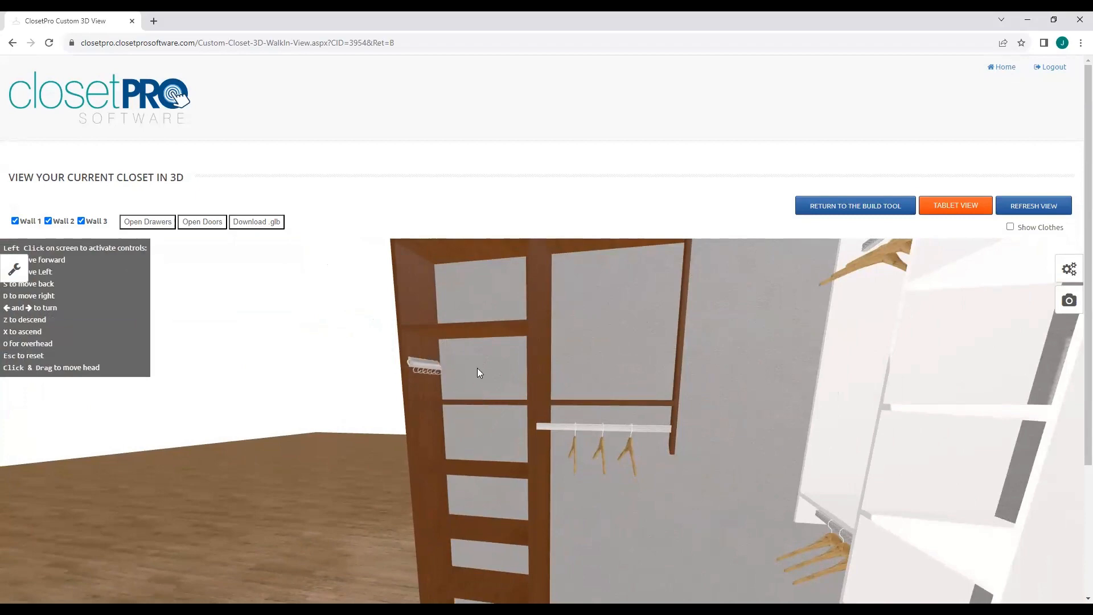
click(858, 202)
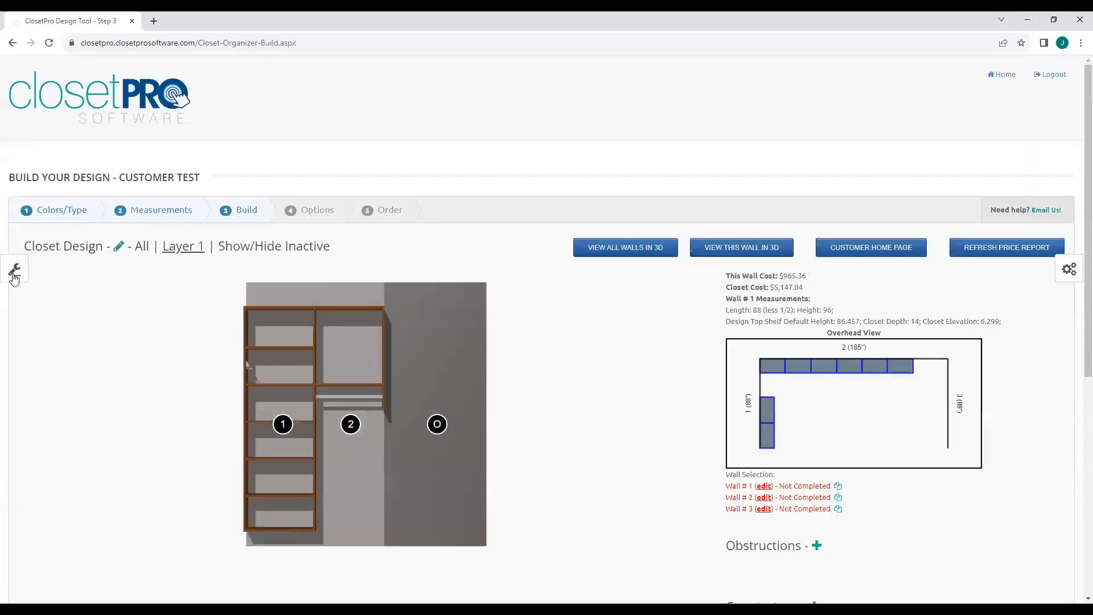
Change the section 1 belt rack's position to Right and submit the change.
click(14, 269)
scroll(91, 370, down, 6)
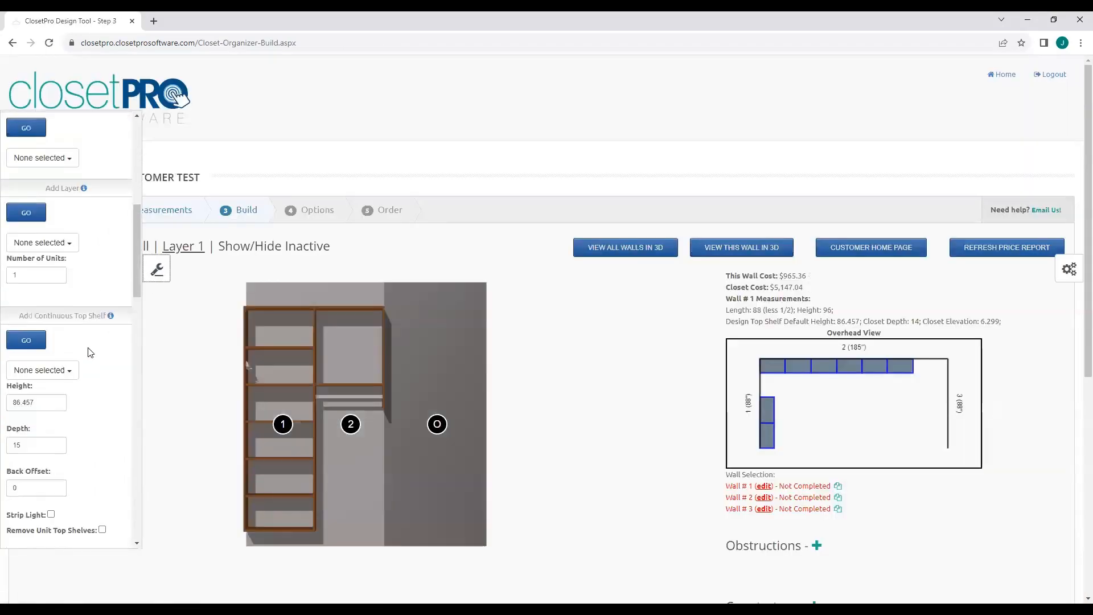
scroll(92, 346, down, 7)
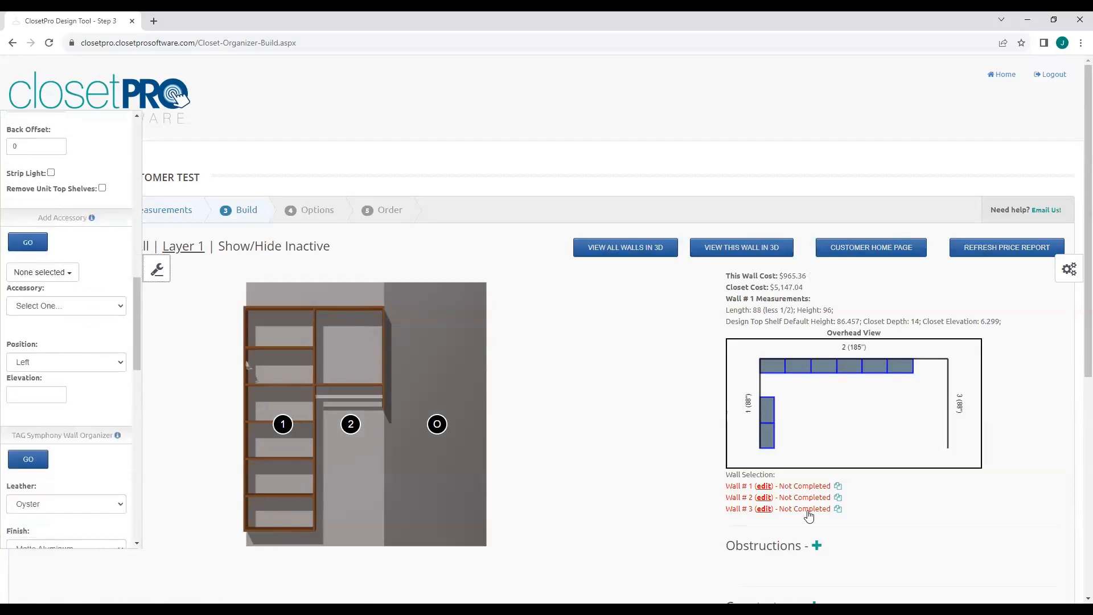
scroll(808, 515, down, 4)
click(974, 464)
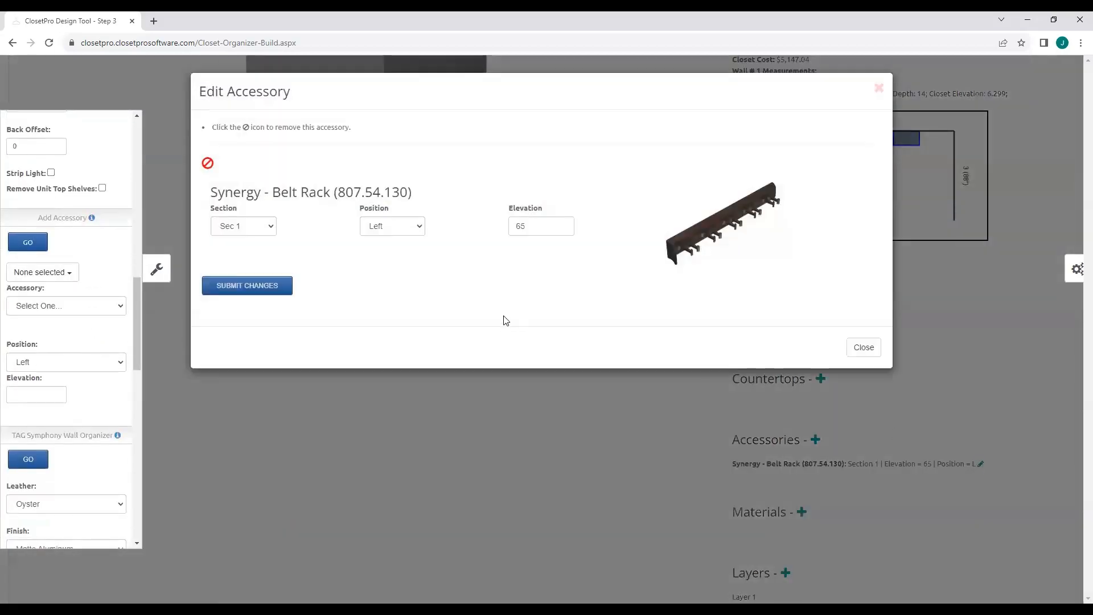
click(418, 227)
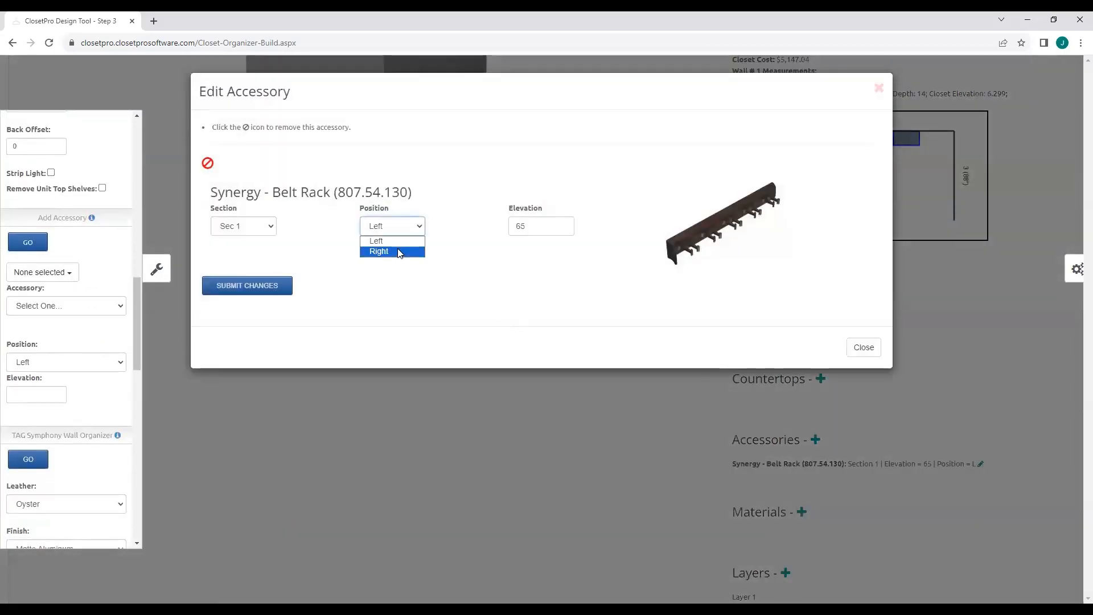
click(398, 251)
click(247, 285)
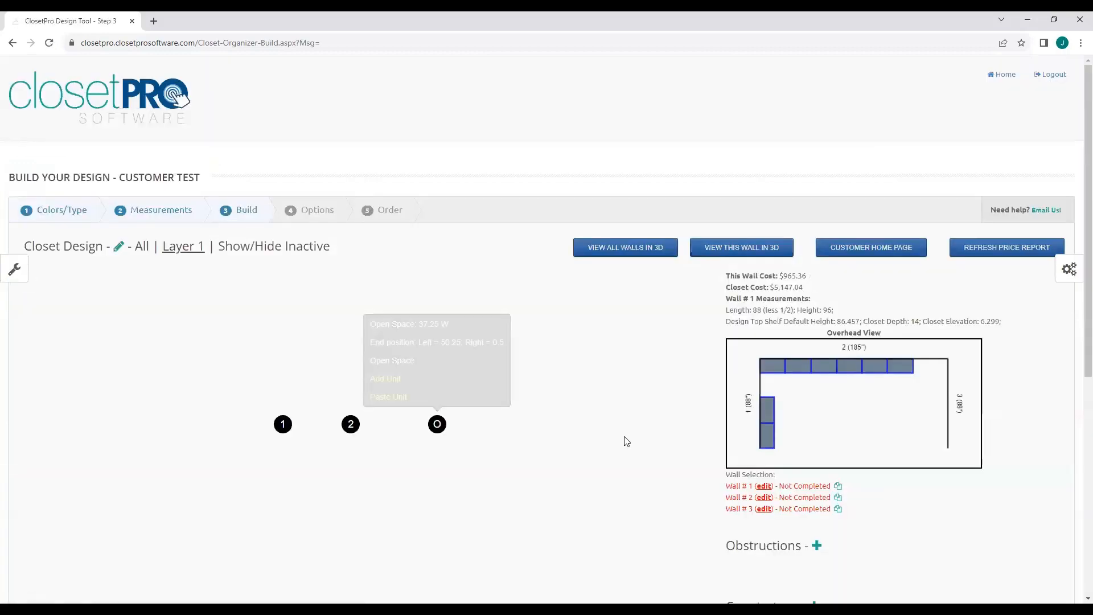
scroll(612, 440, down, 5)
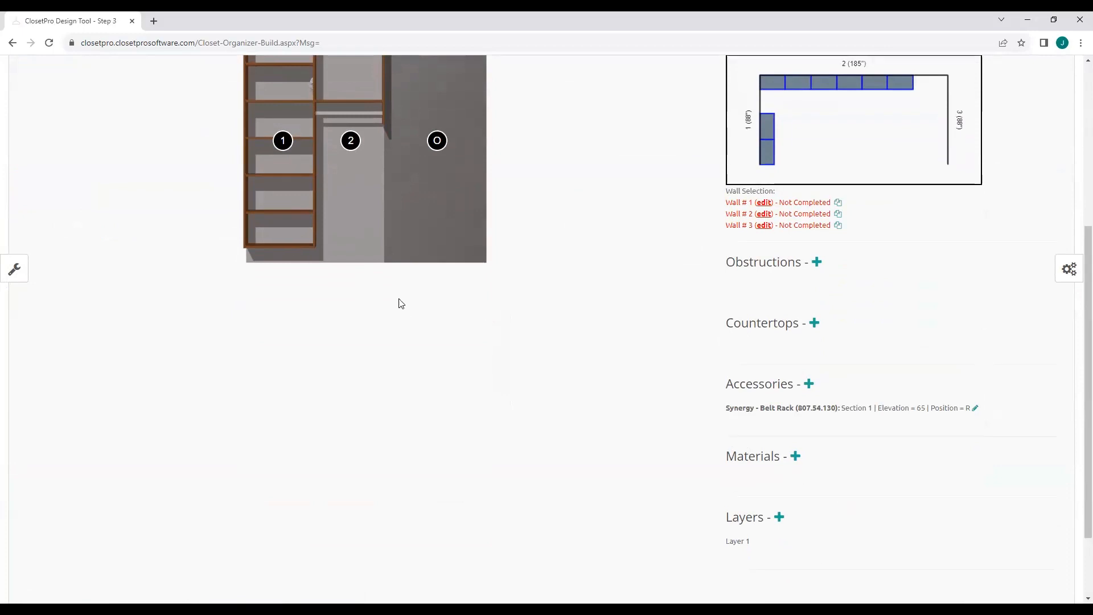
scroll(444, 342, up, 3)
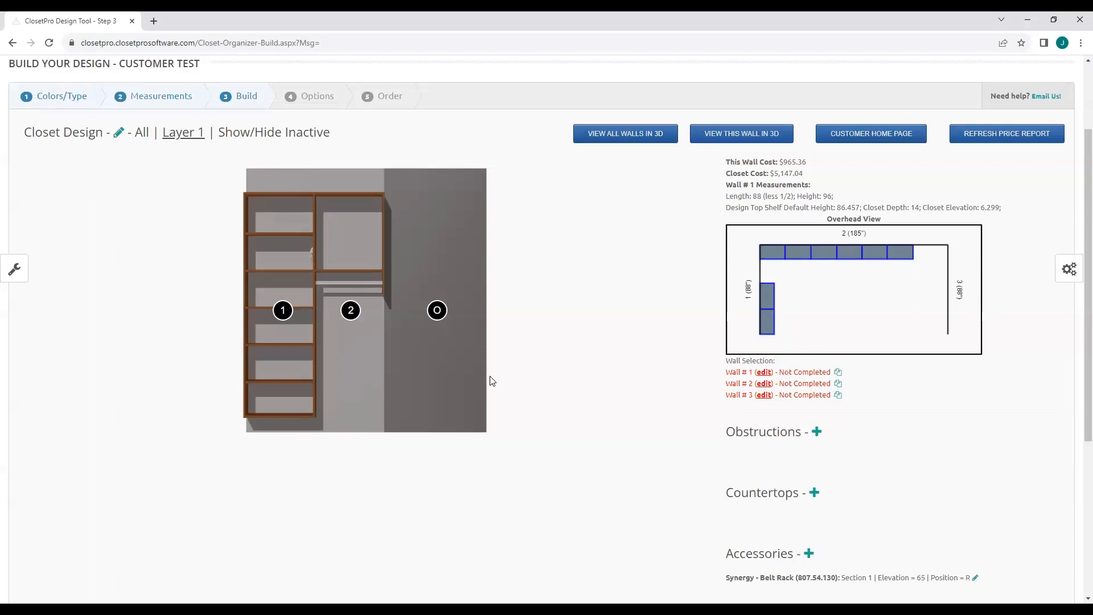
Switch the closet from wall-mounted to floor-based in the design settings.
click(1069, 269)
scroll(1038, 405, down, 15)
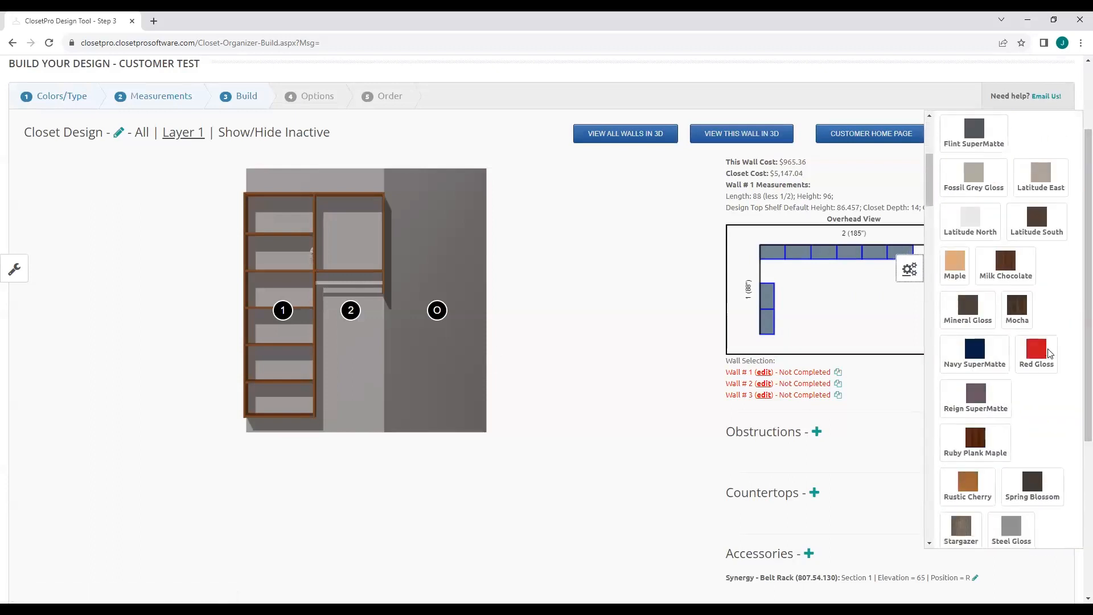
scroll(1038, 342, down, 10)
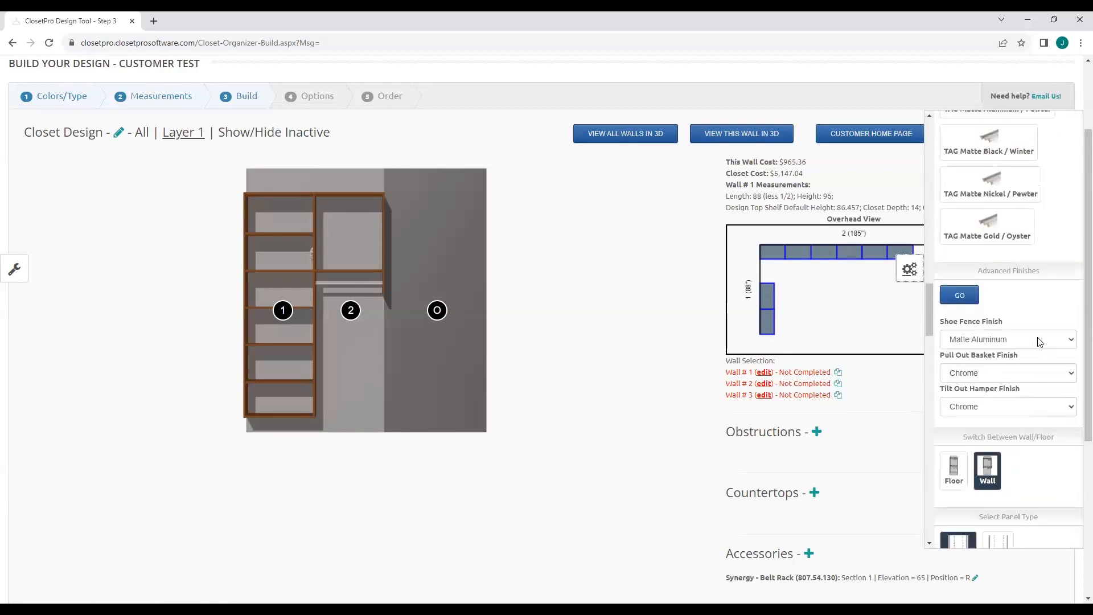
click(954, 242)
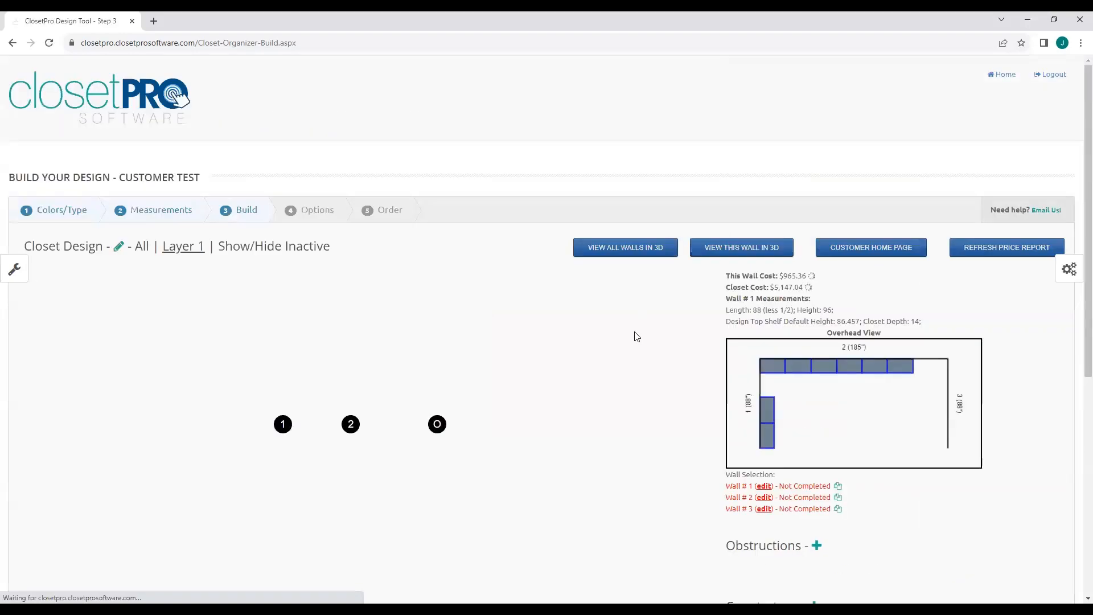
Remove unit 2 from wall 1 and add a Shelving (3) top unit in the open space.
click(351, 425)
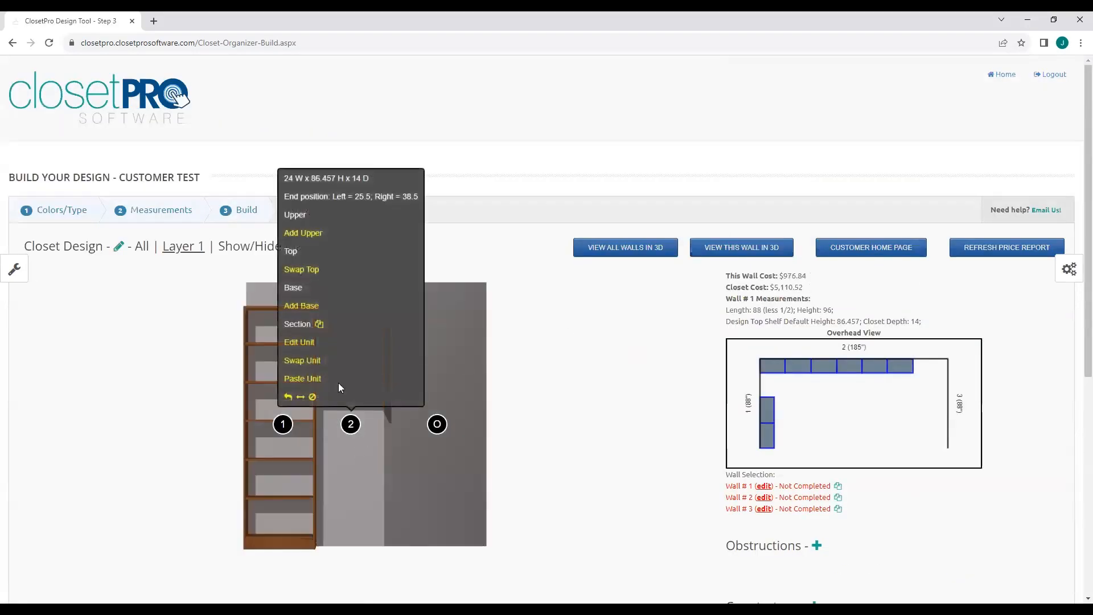
click(312, 397)
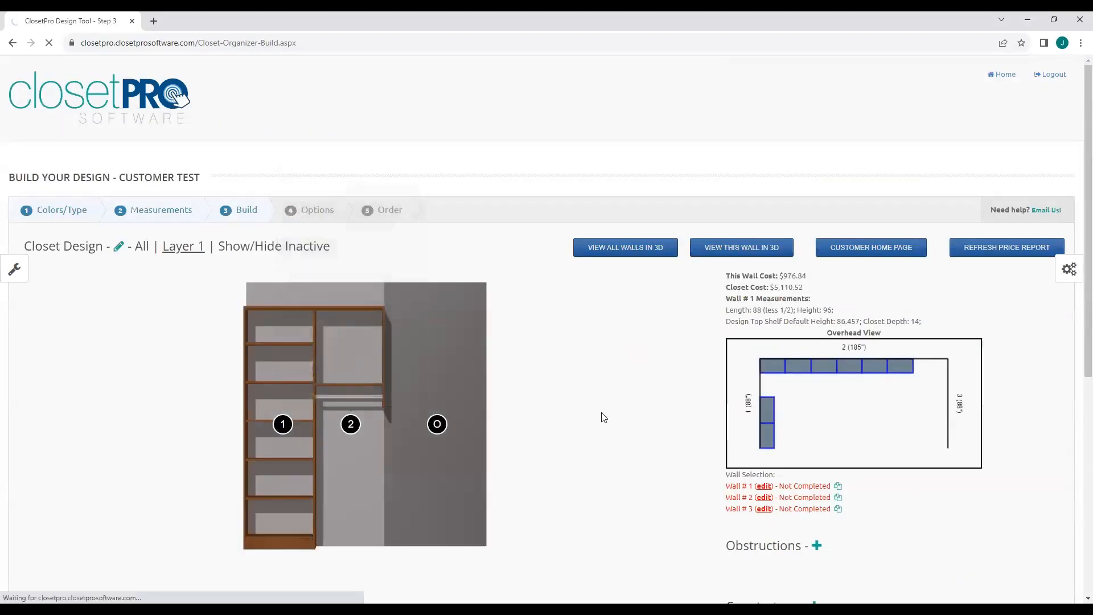
click(409, 424)
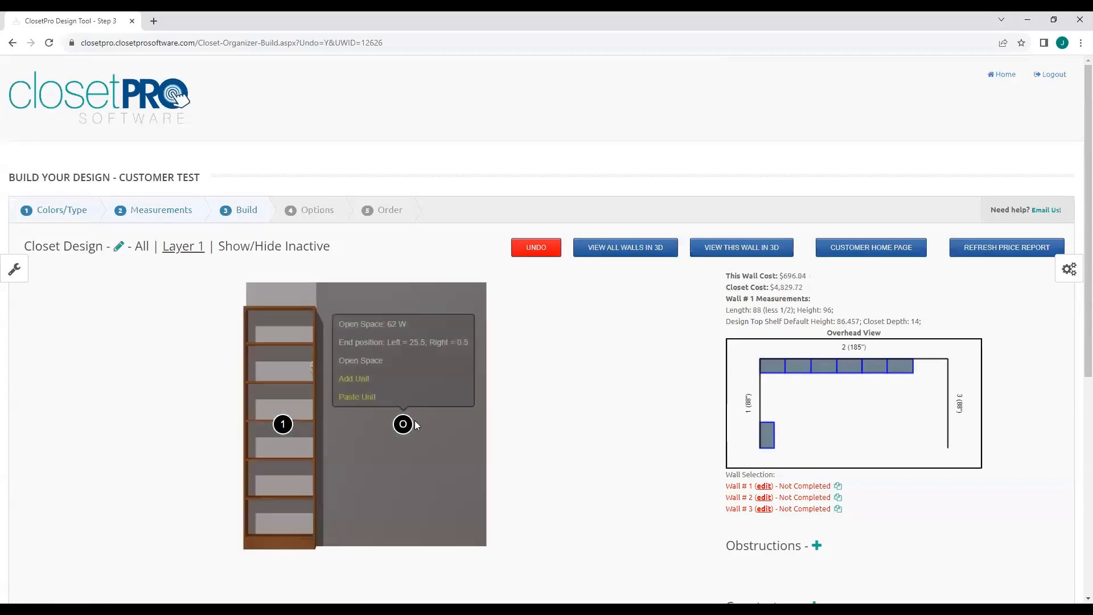
click(354, 378)
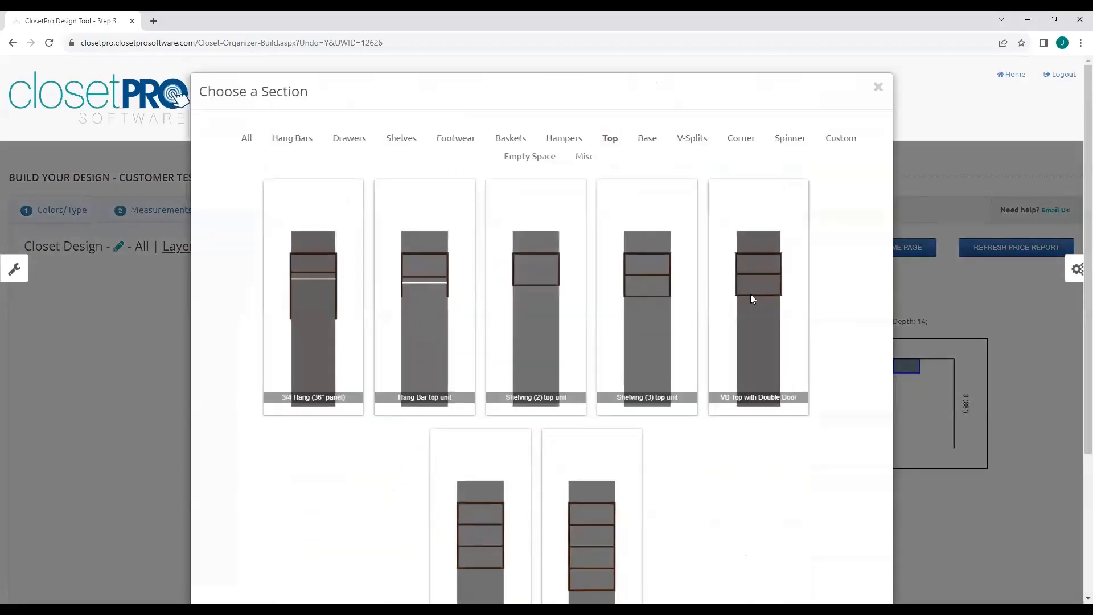
click(677, 338)
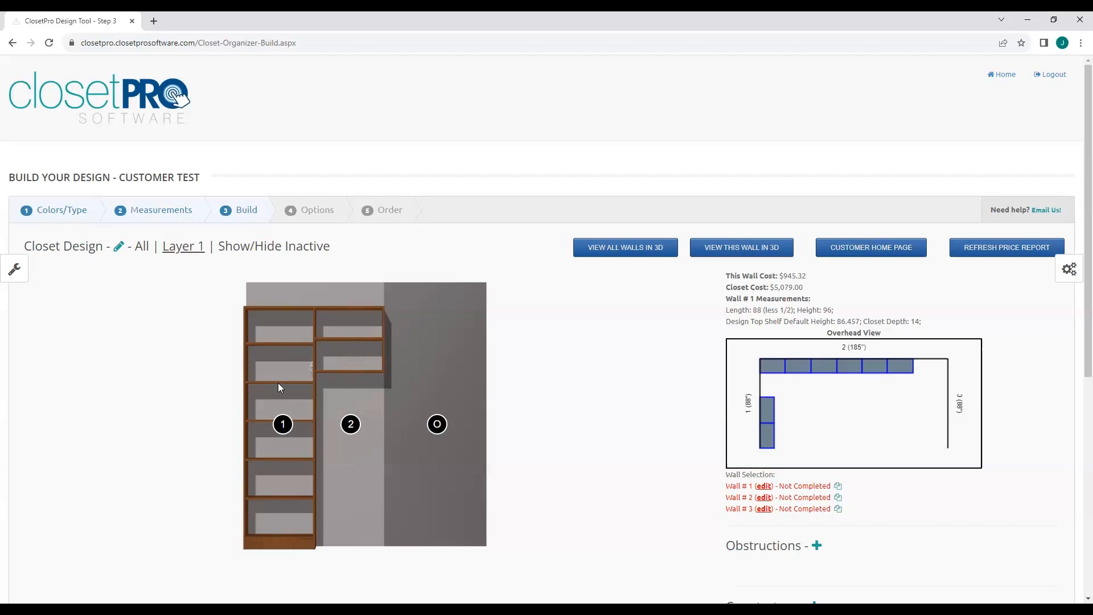
Copy the elevation 59.05501 of unit 1's shelf, set it as unit 2's top elevation, and submit the change.
mouse_move(280, 381)
drag(73, 567, 44, 567)
key(ctrl+c)
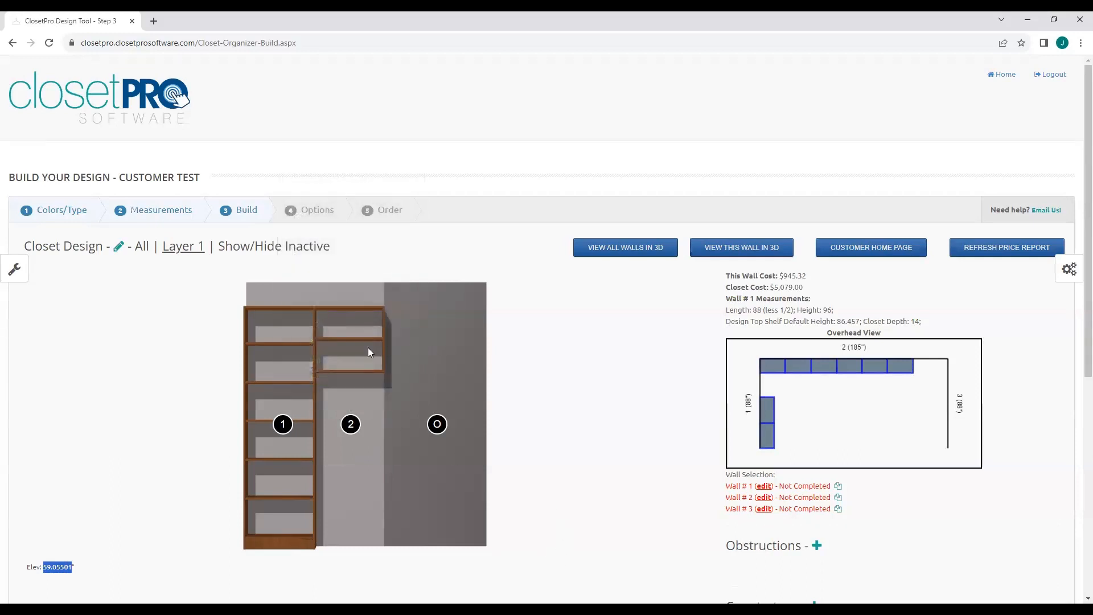
mouse_move(361, 399)
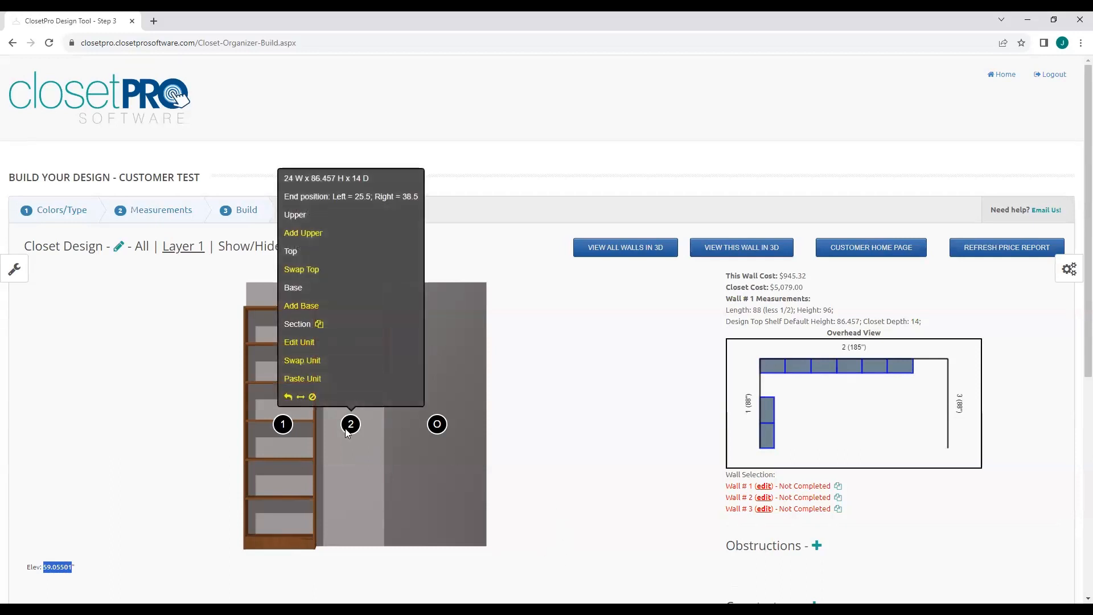
click(300, 342)
drag(425, 357, 370, 360)
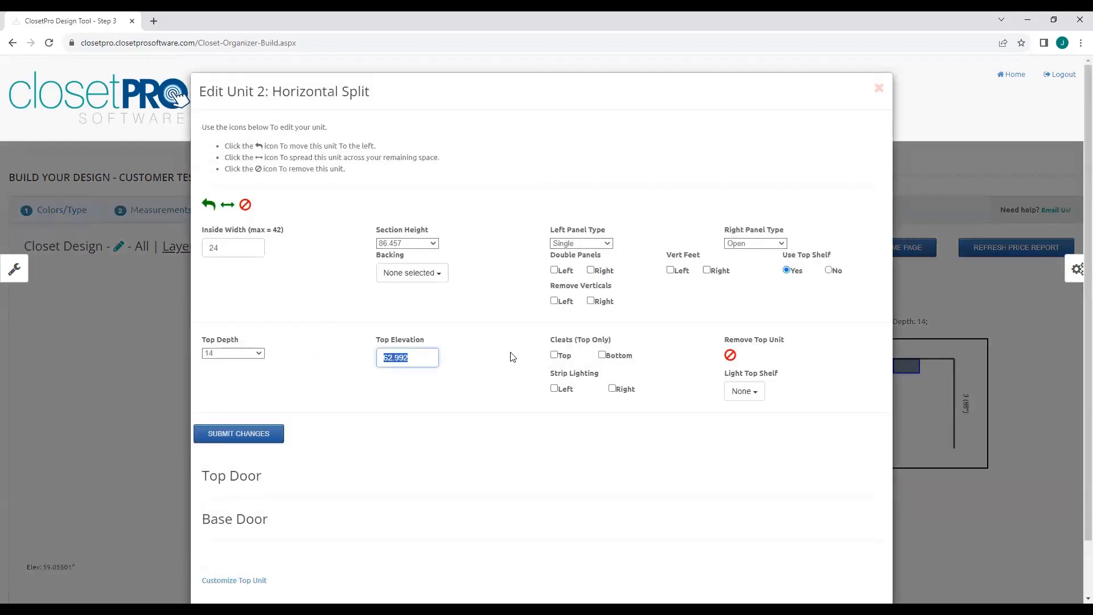
key(ctrl+v)
click(245, 439)
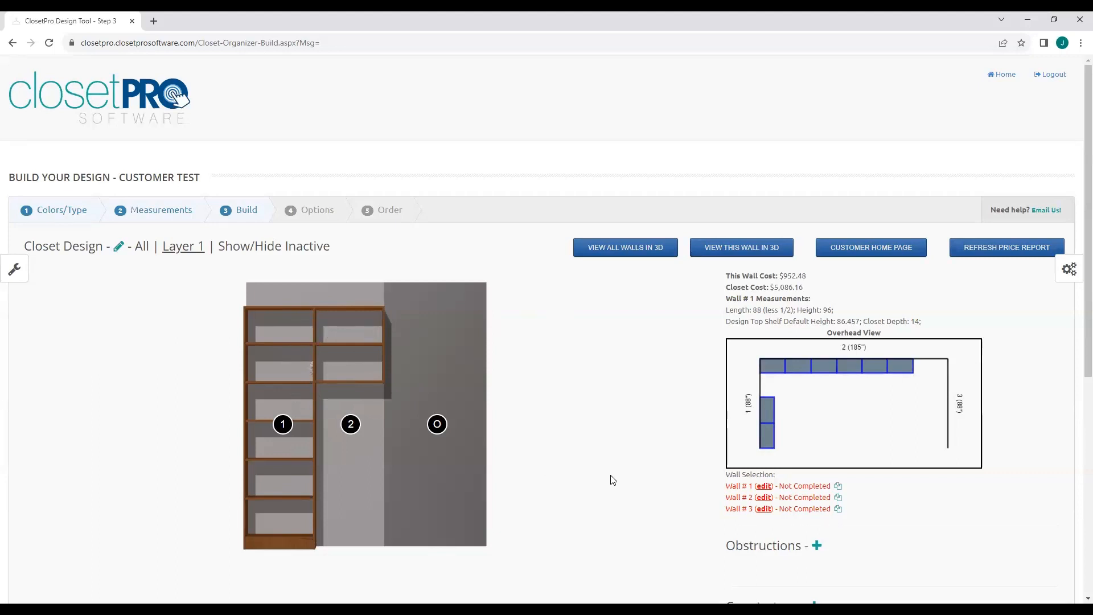
Start a new obstruction on wall 1 and choose TV 2 as its type.
scroll(610, 478, down, 3)
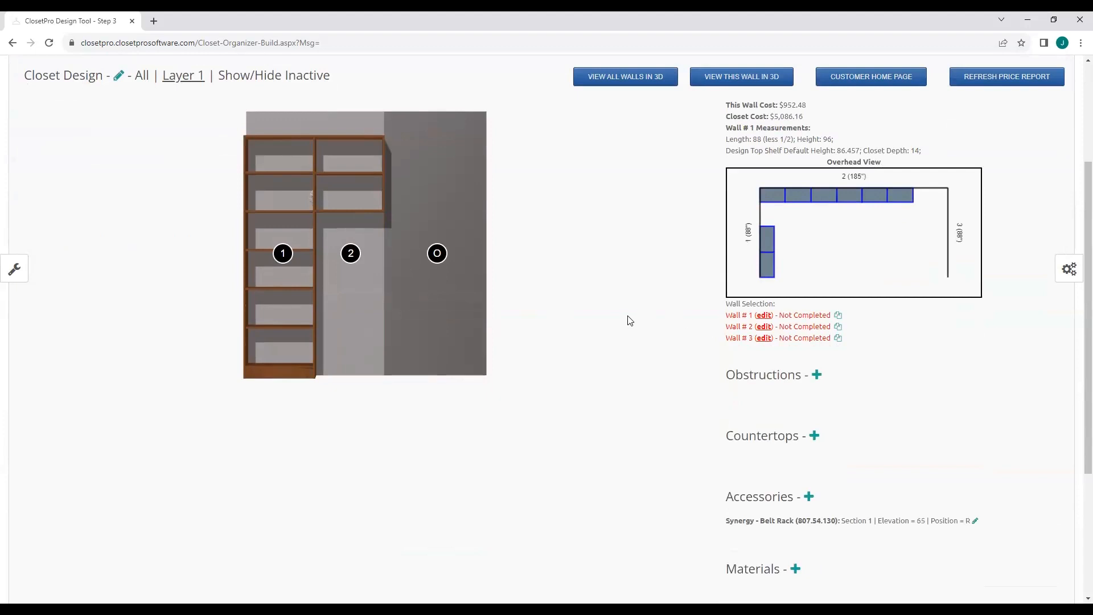
click(817, 375)
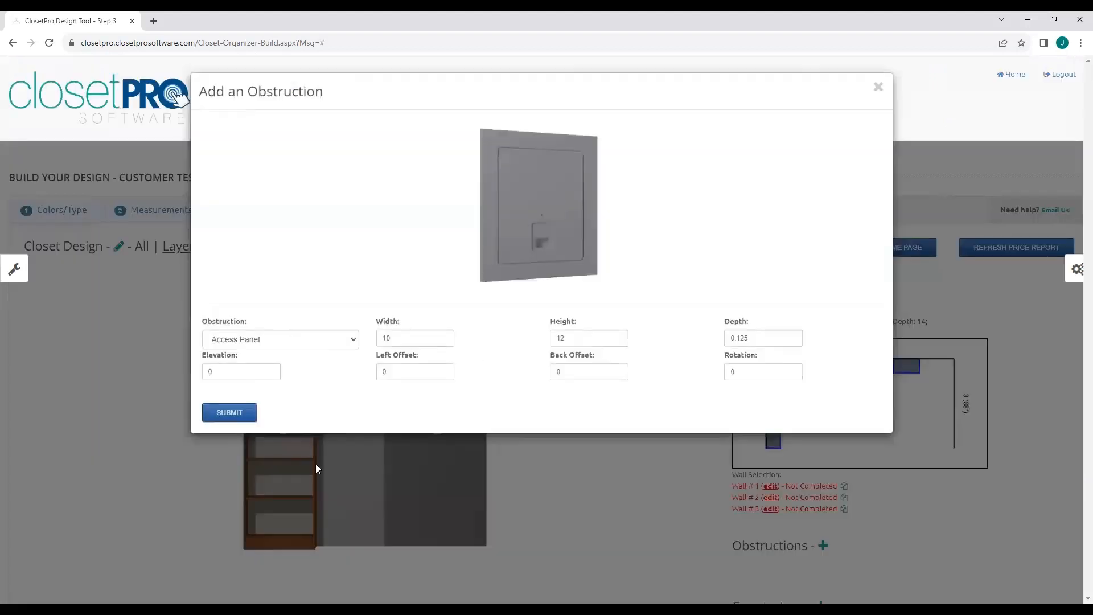
click(287, 340)
scroll(262, 422, down, 10)
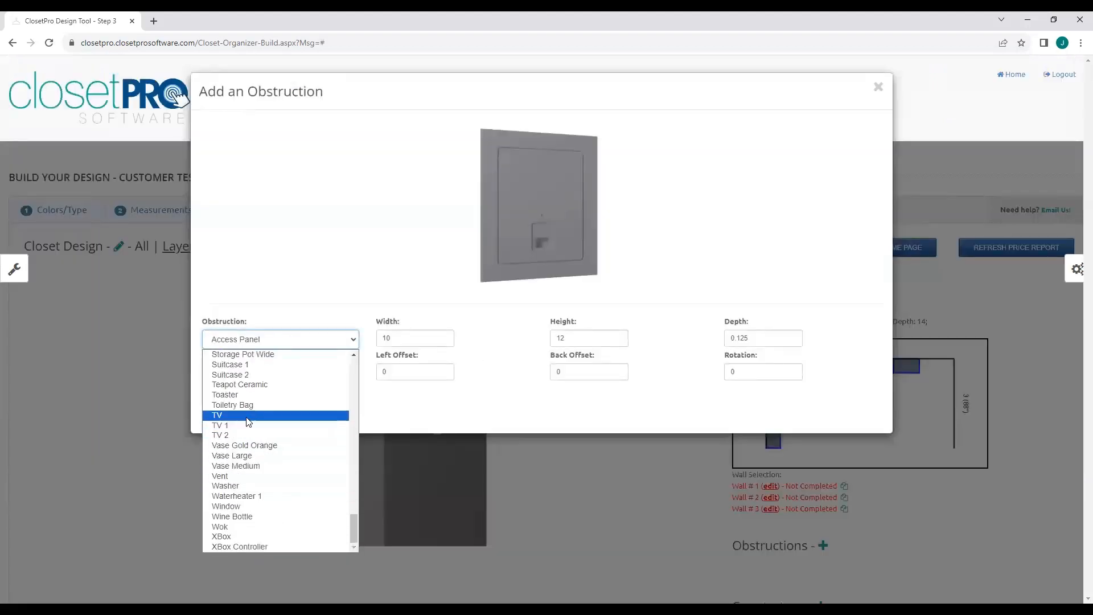
click(246, 416)
click(308, 346)
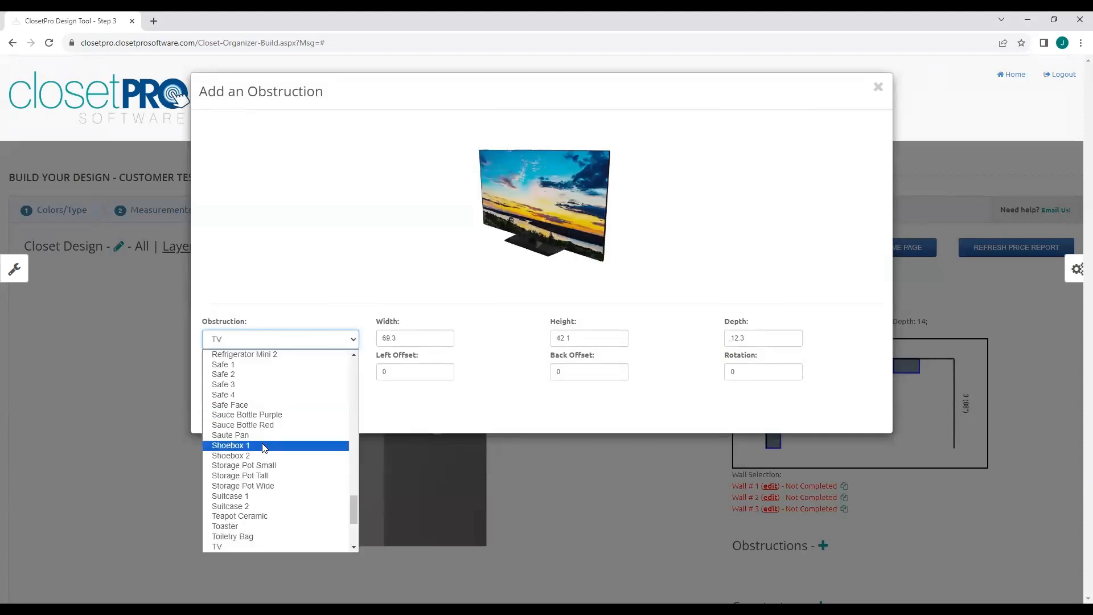
scroll(251, 450, down, 2)
click(250, 452)
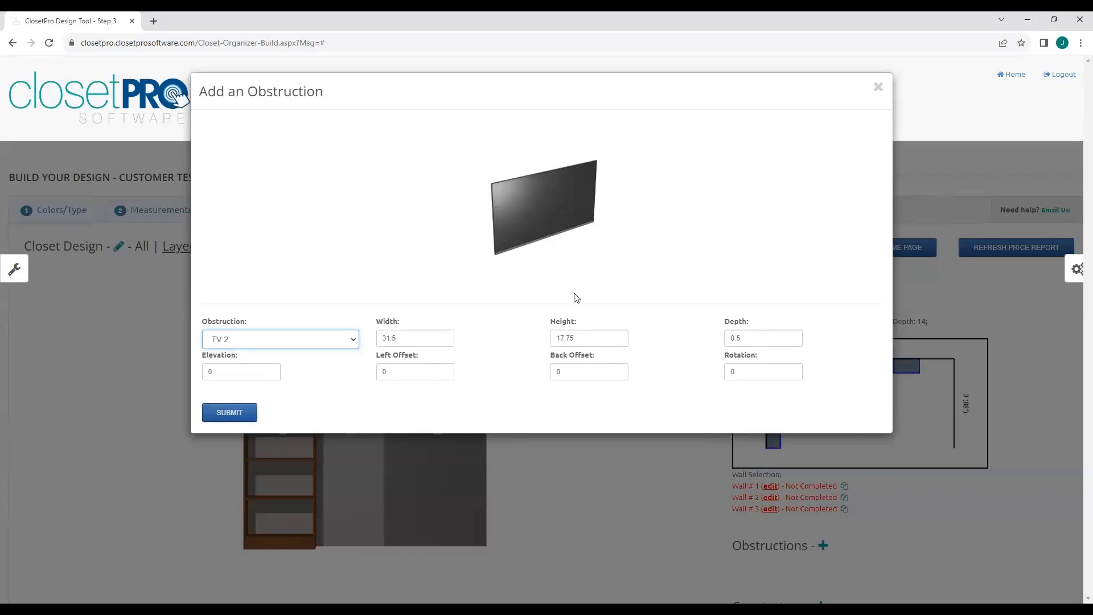
Set the TV's left offset to 30 and elevation to 30, and submit the obstruction.
click(426, 371)
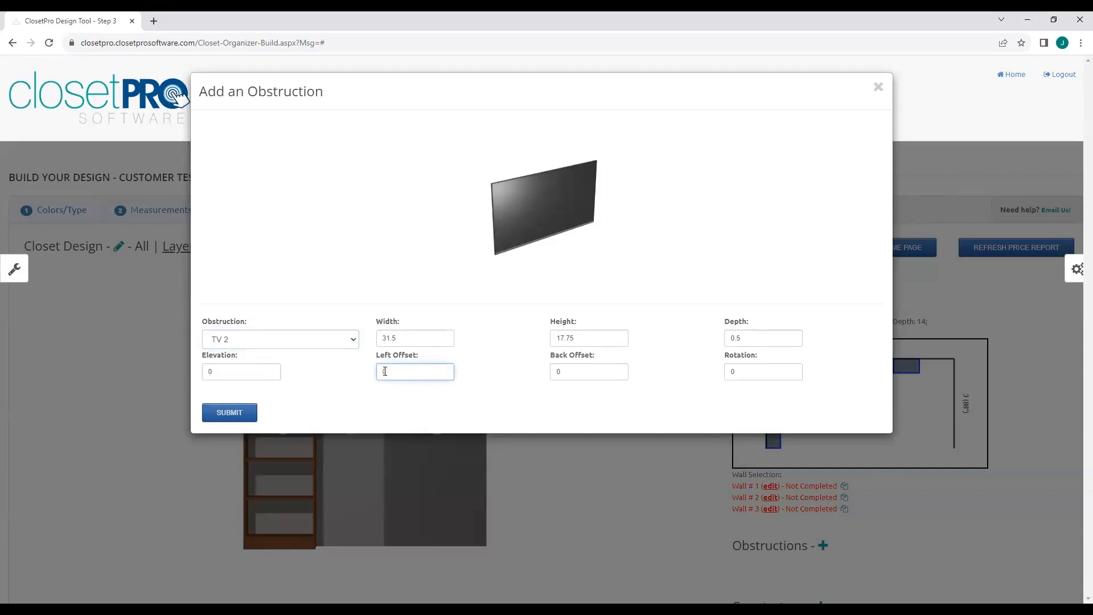
text(30)
click(244, 373)
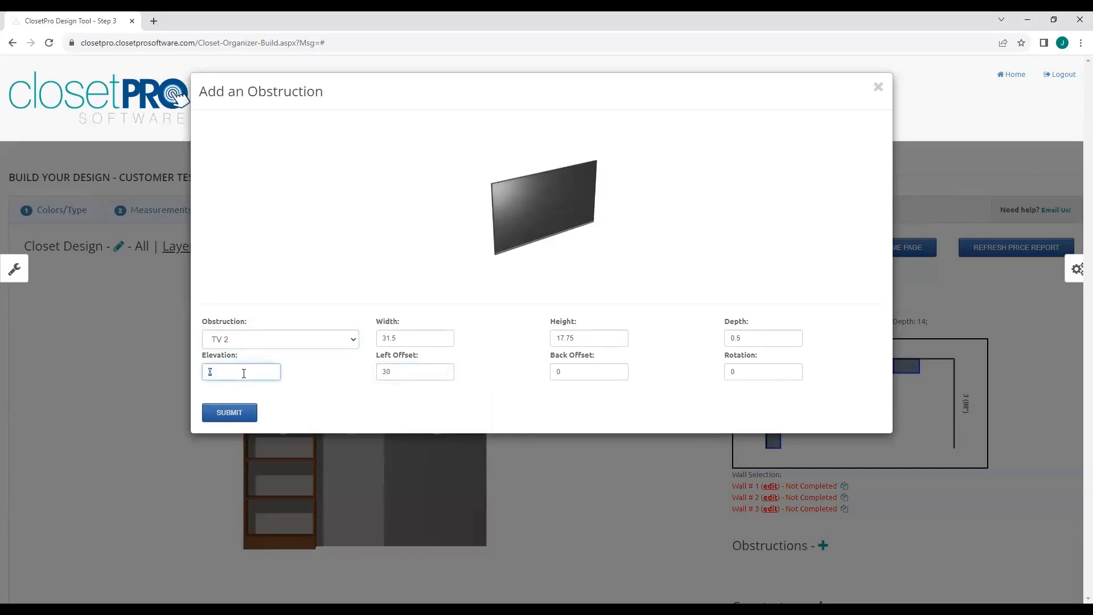
text(3)
click(235, 414)
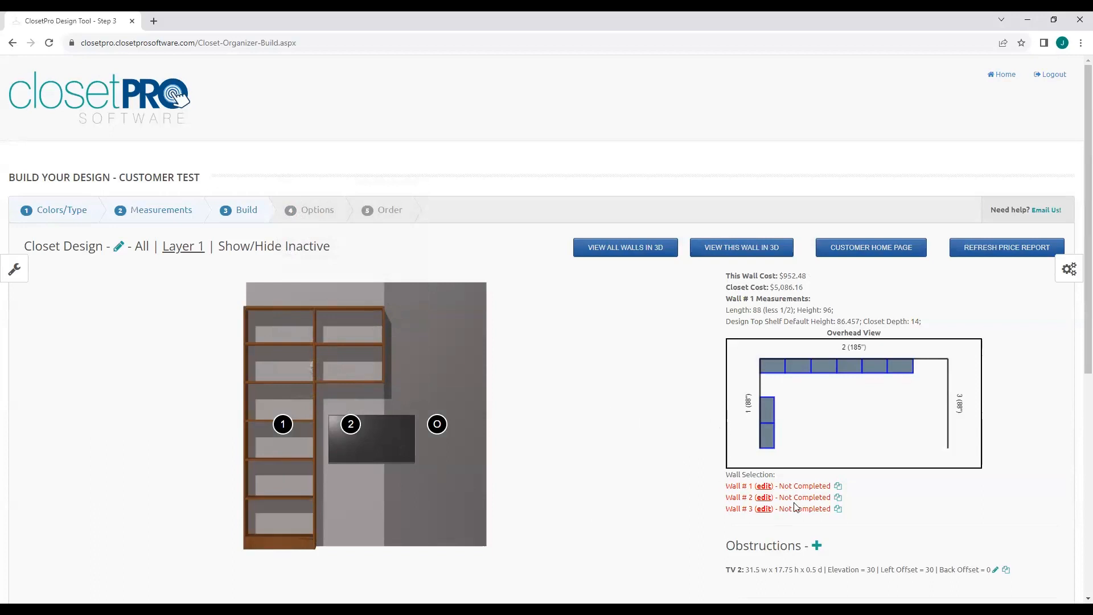
scroll(796, 507, down, 1)
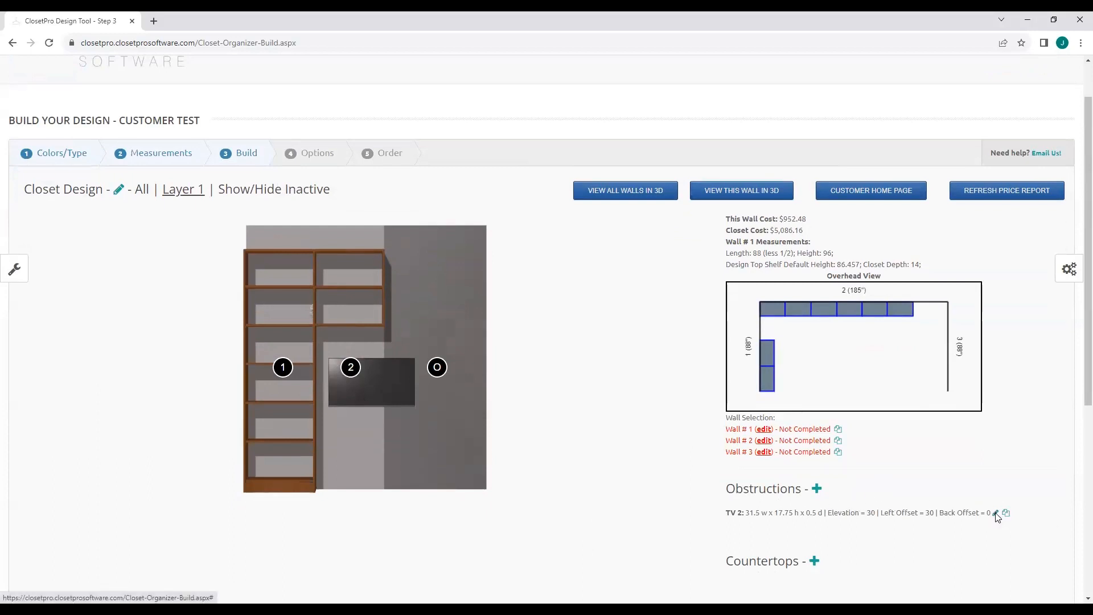
click(818, 488)
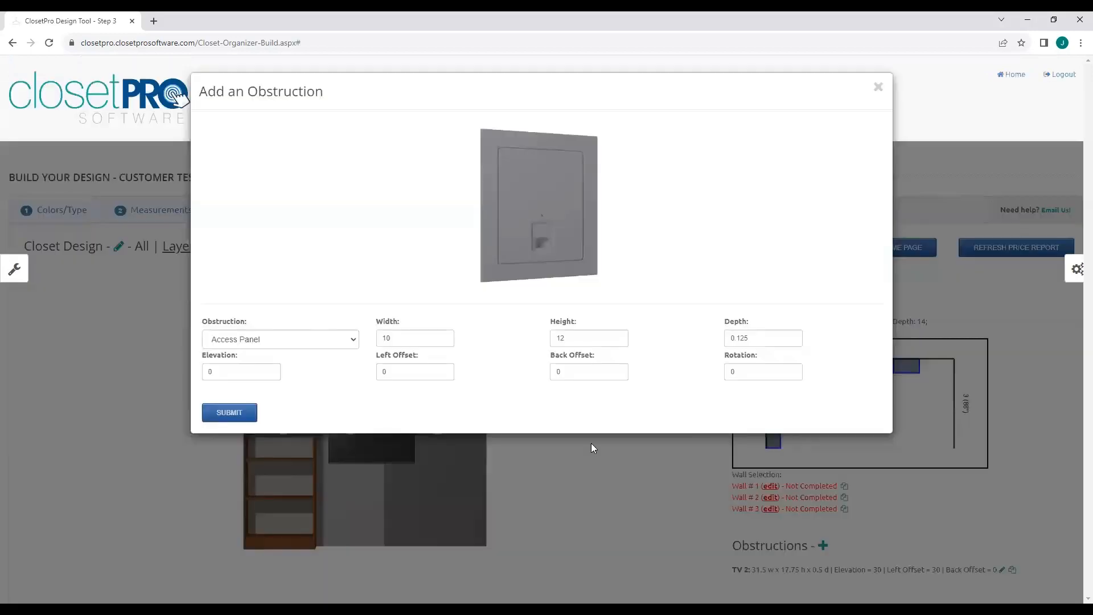
click(354, 340)
scroll(275, 438, down, 10)
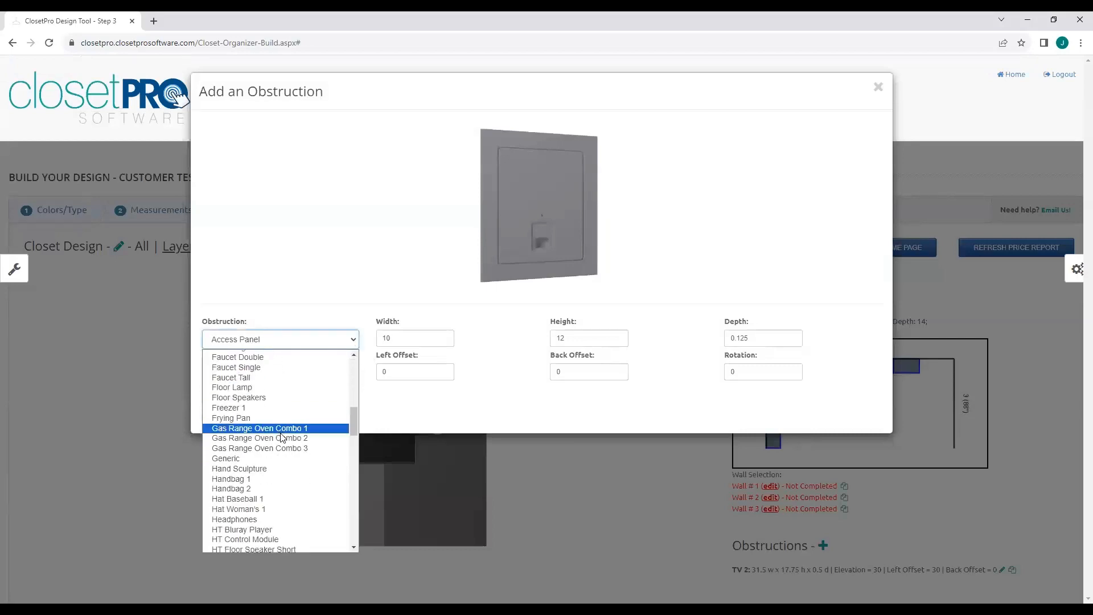
scroll(285, 441, up, 10)
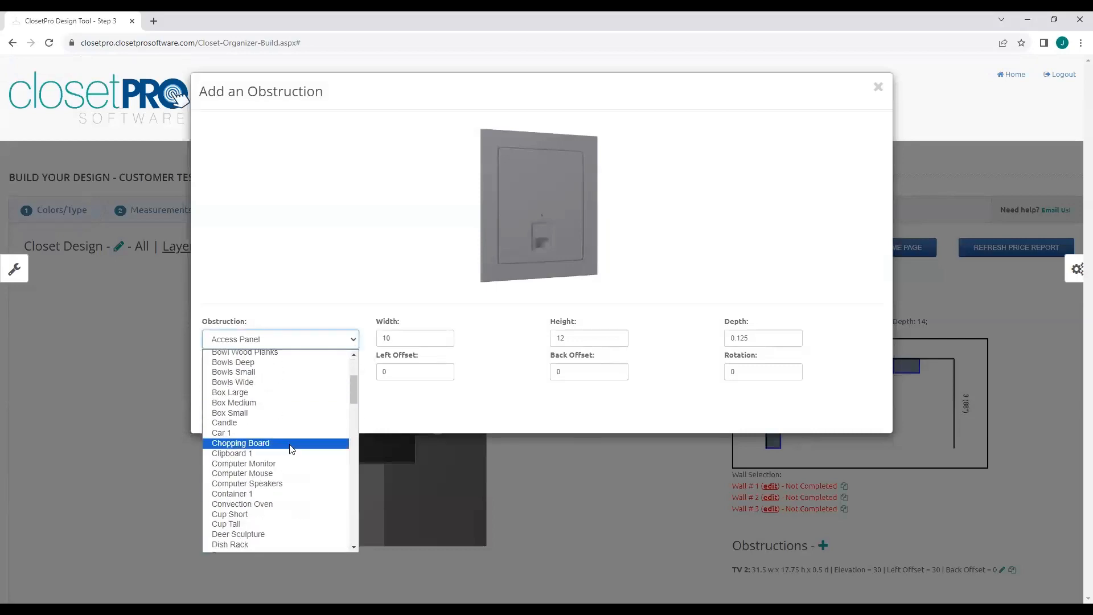
click(280, 463)
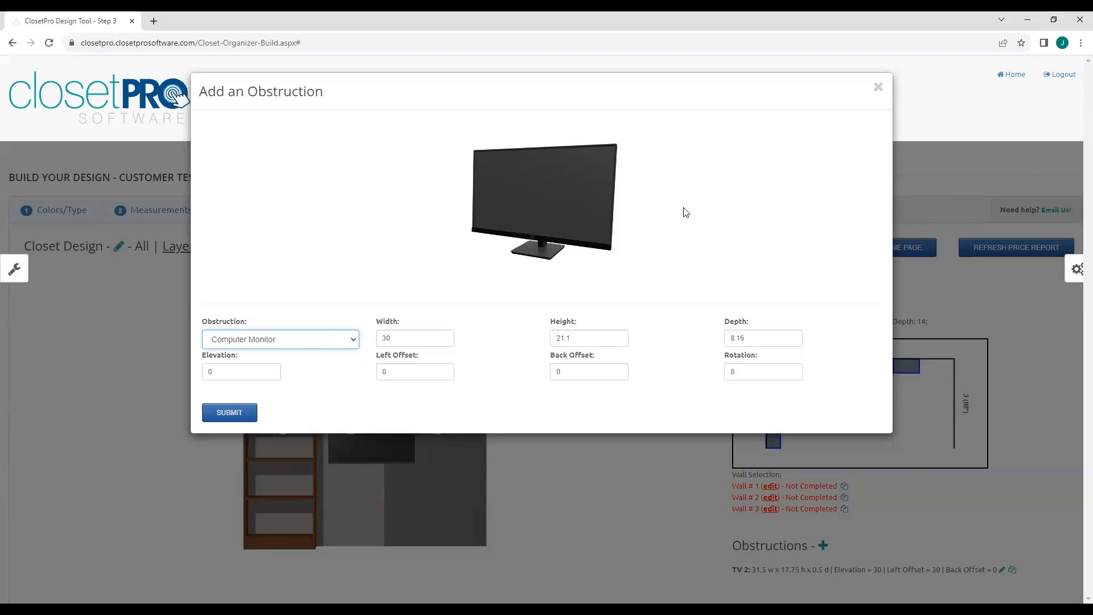
click(879, 88)
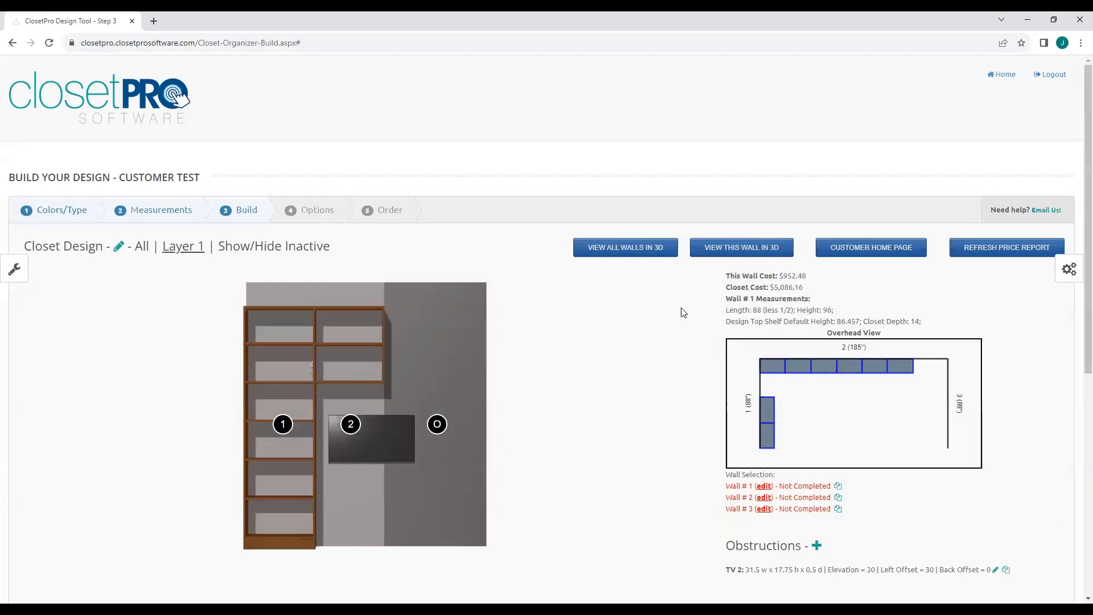
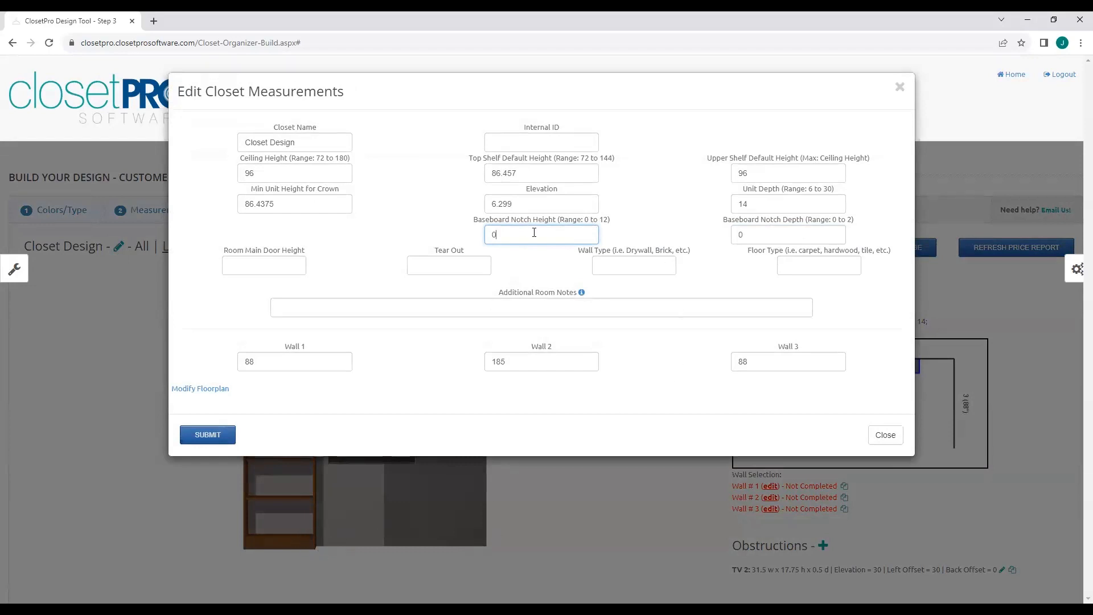
Review the baseboard notch height and depth fields in the closet measurements and close them without submitting.
click(767, 233)
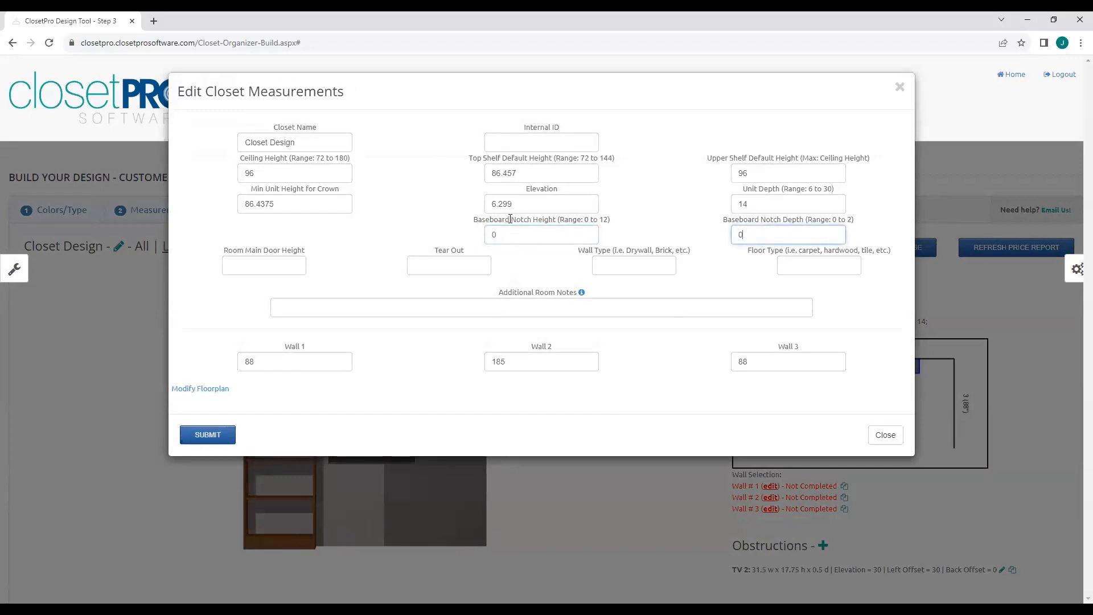
drag(509, 220, 472, 220)
click(702, 226)
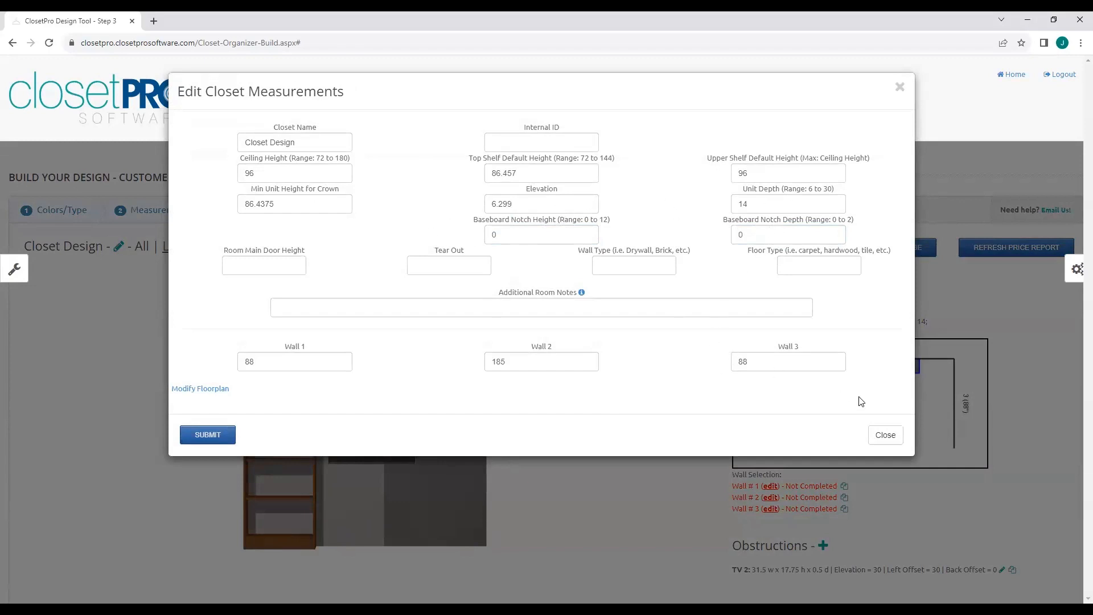
click(885, 435)
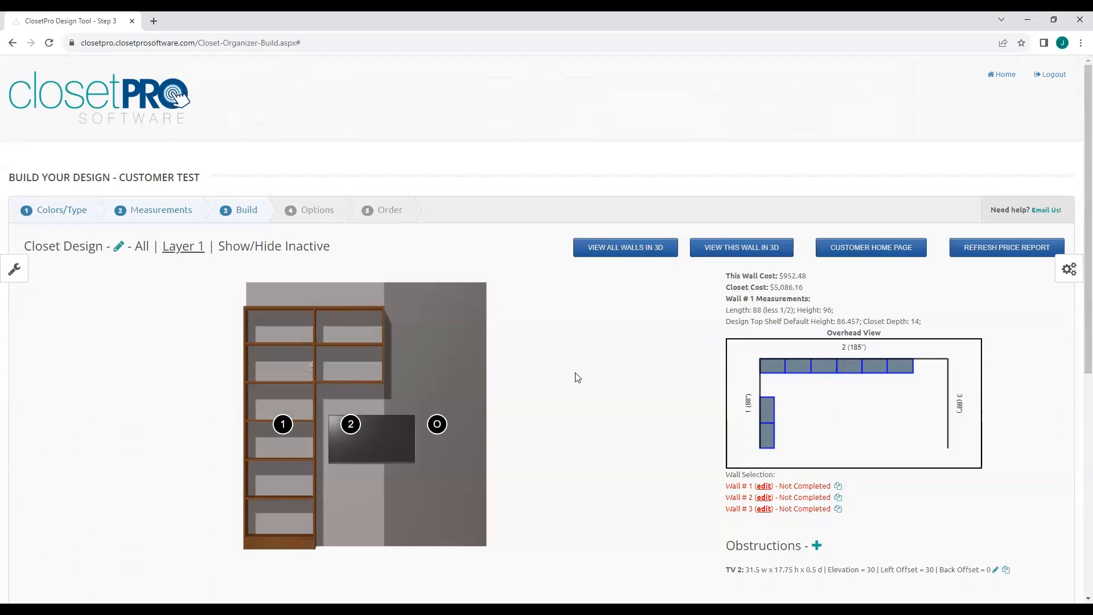
Switch to wall 2 and clear its design with the Remove All option.
click(813, 498)
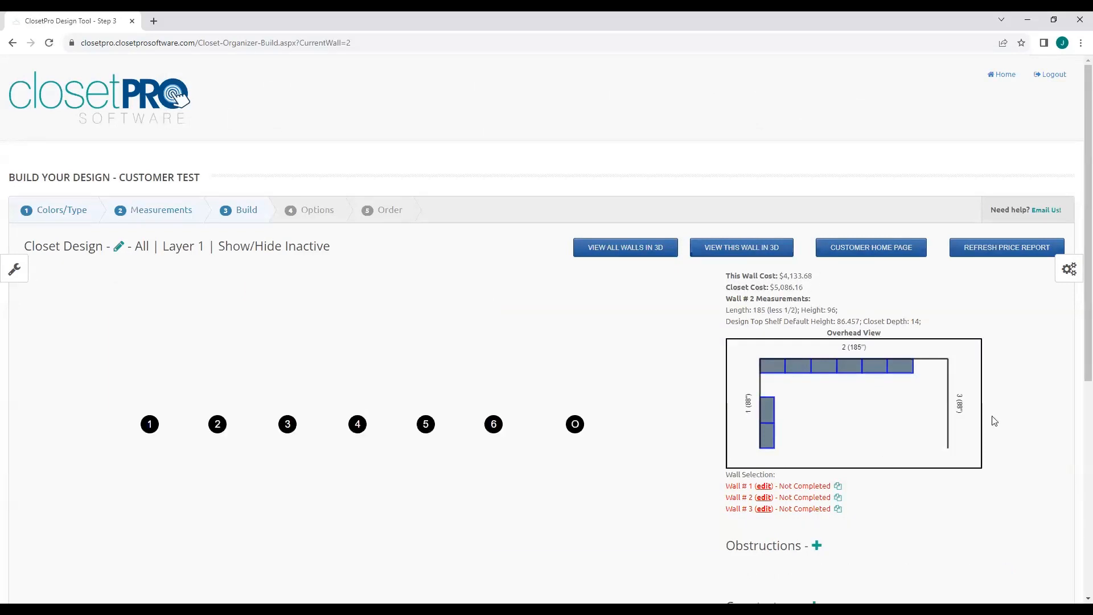
click(1070, 270)
scroll(1008, 422, down, 5)
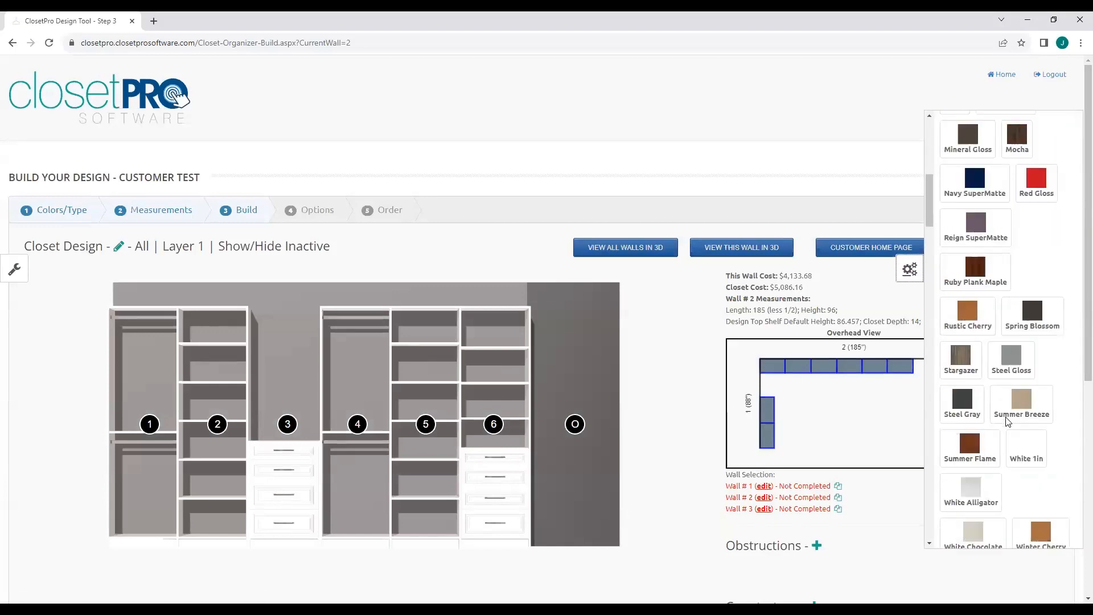
scroll(1008, 422, down, 15)
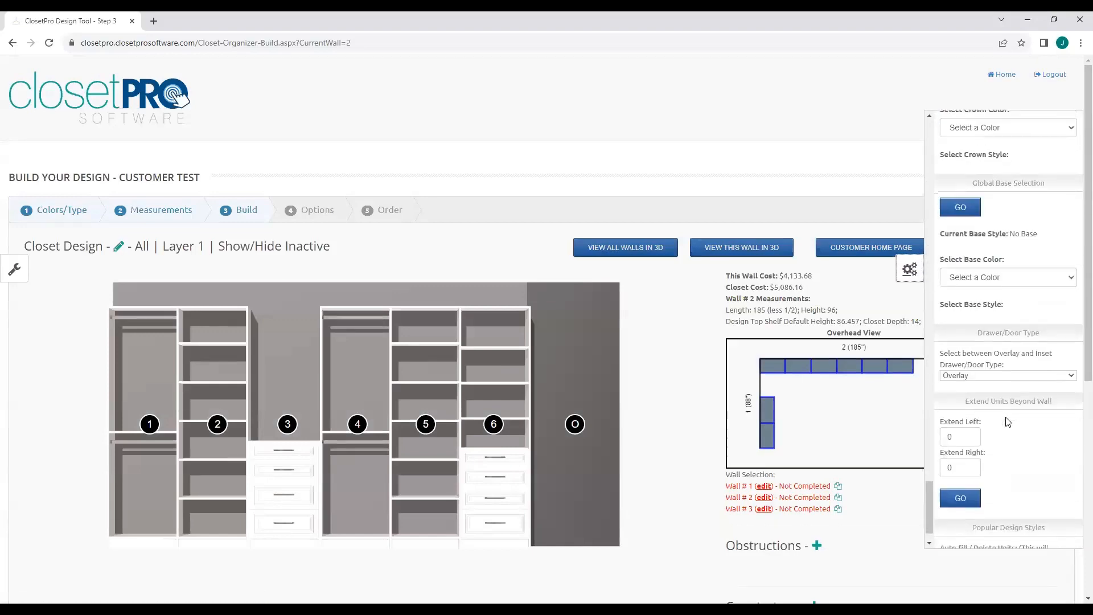
scroll(1008, 422, down, 1)
click(988, 532)
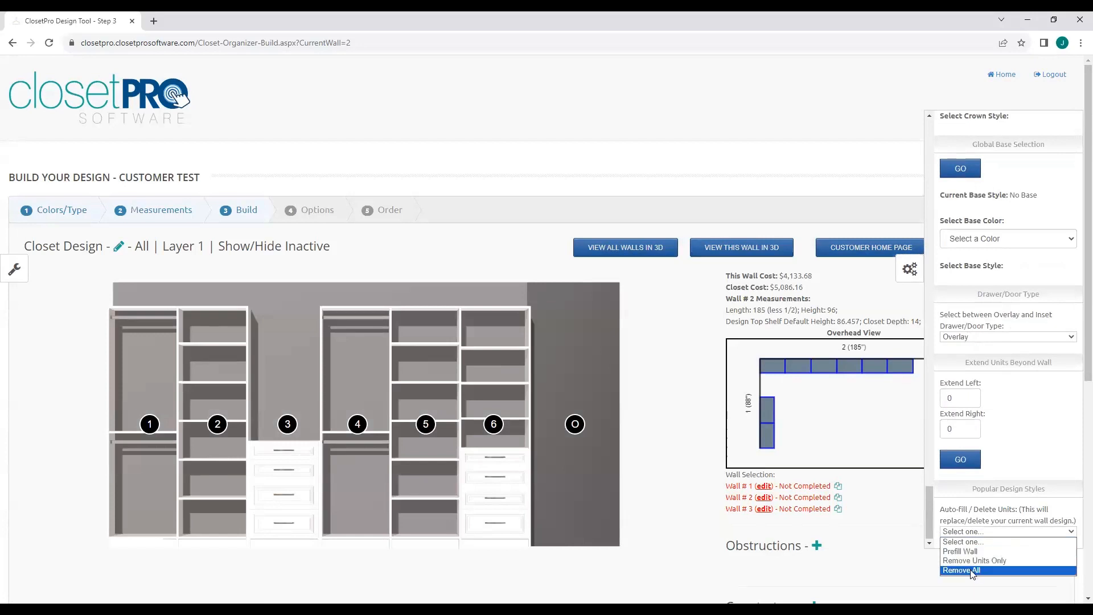
click(972, 570)
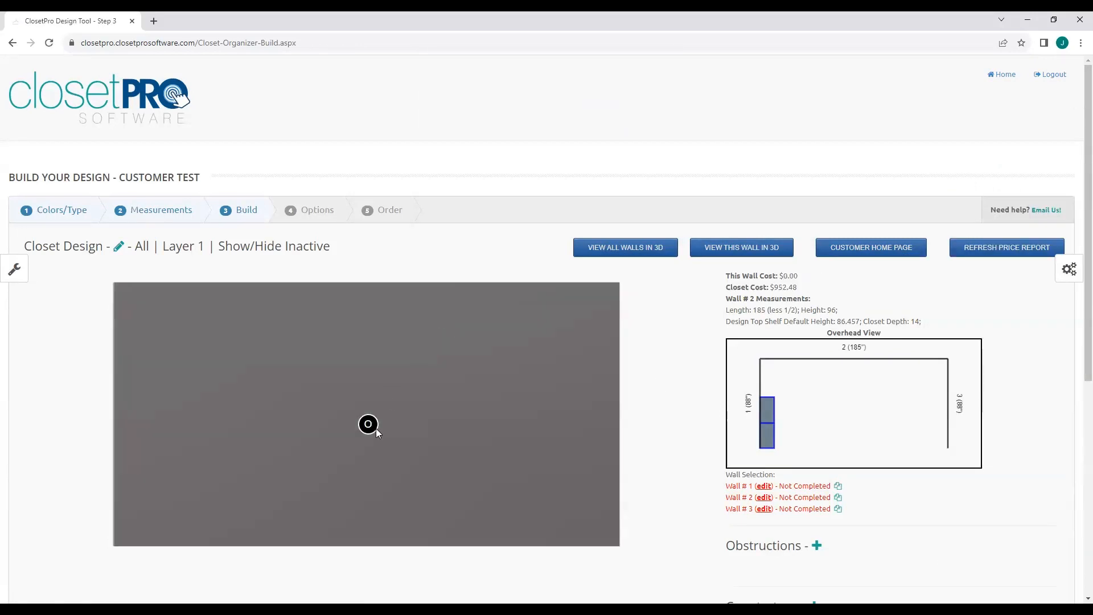
Add the Queen Wall Bed section from the Custom category to the open space on wall 2.
click(376, 428)
click(345, 380)
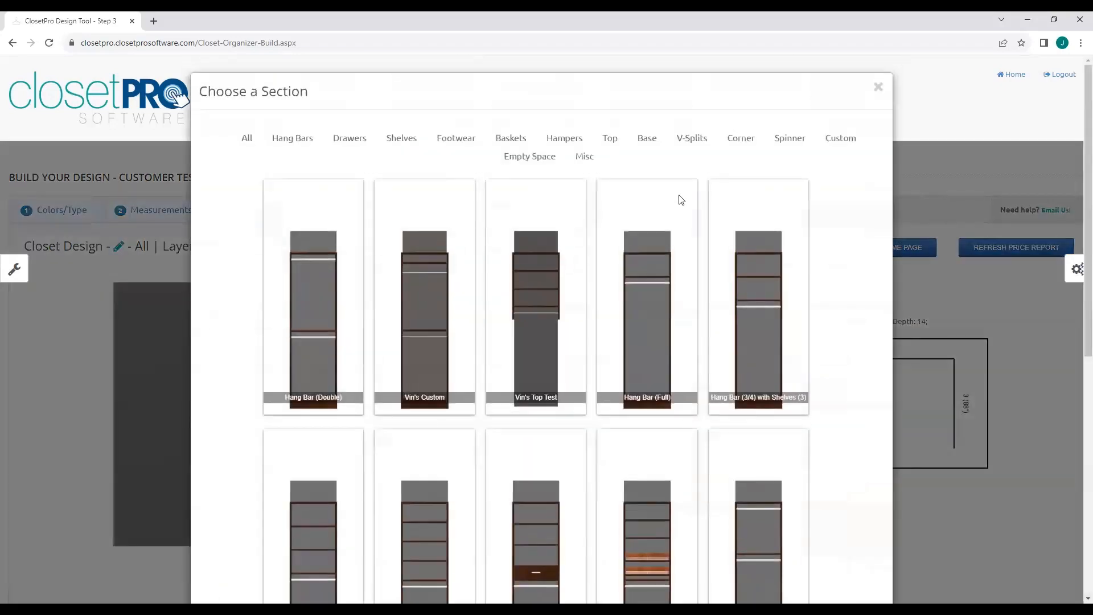
click(840, 138)
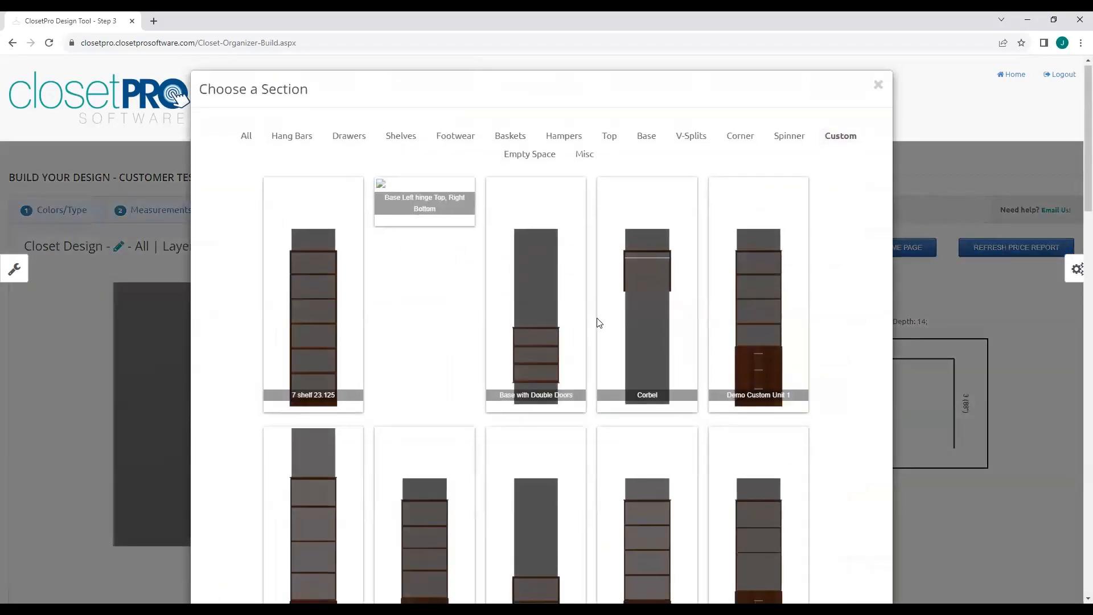
scroll(598, 322, down, 15)
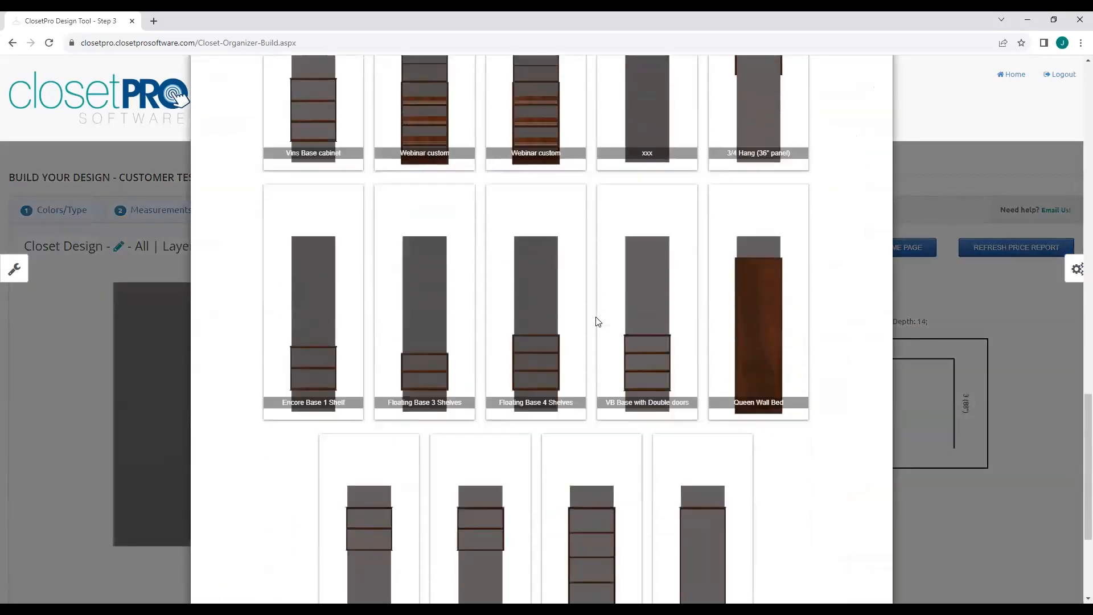
scroll(596, 319, down, 4)
scroll(595, 318, up, 2)
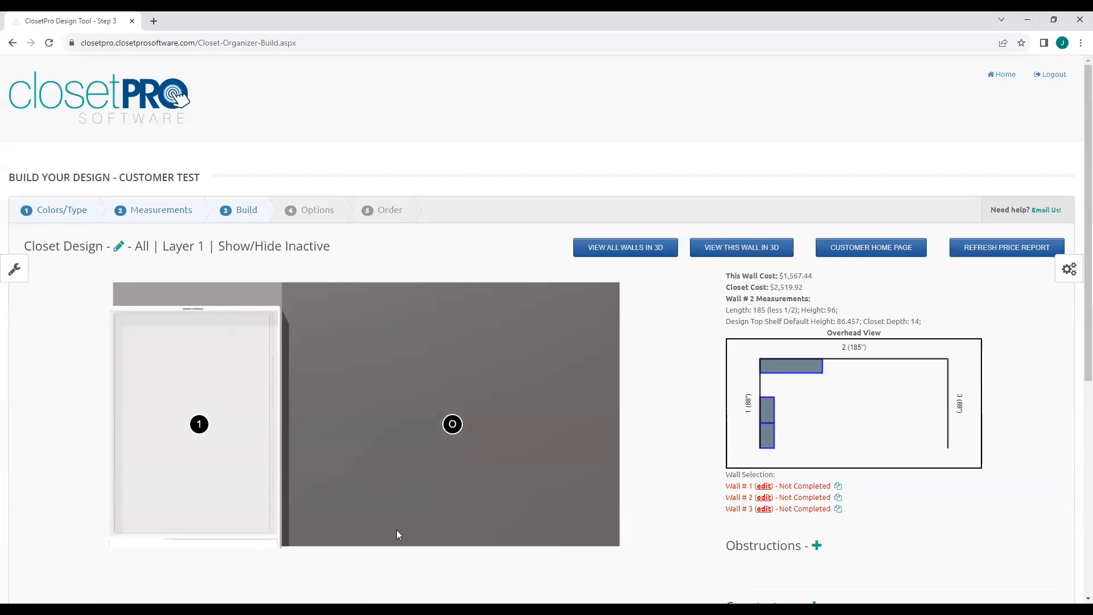
View all walls in 3D, examine the wall bed on wall 2 up close, and return to the build tool.
click(622, 245)
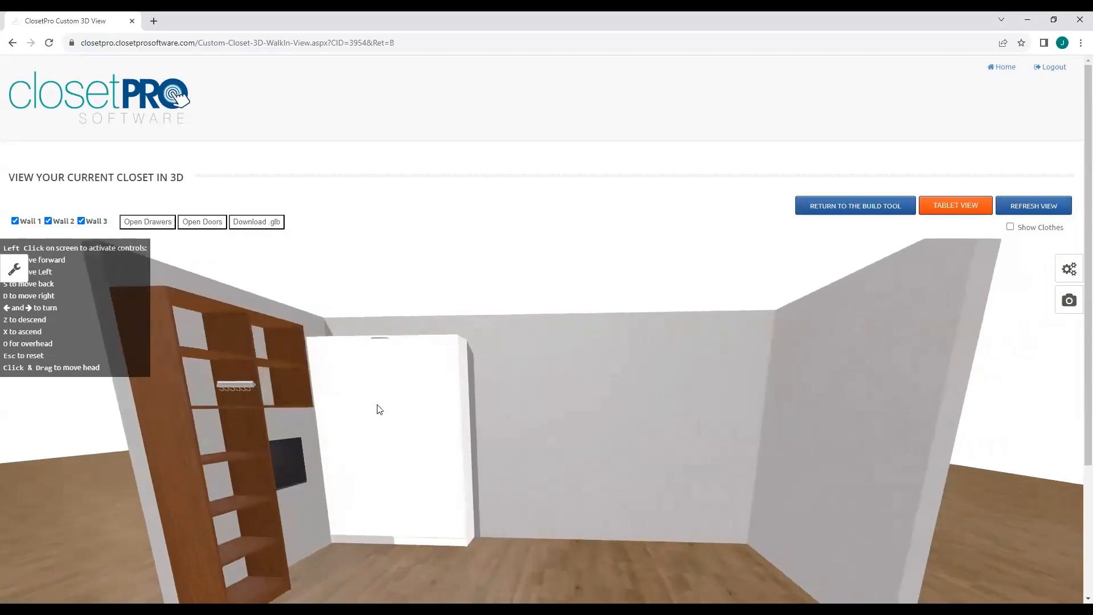
drag(394, 420, 412, 400)
key(w)
key(w)
drag(366, 452, 462, 457)
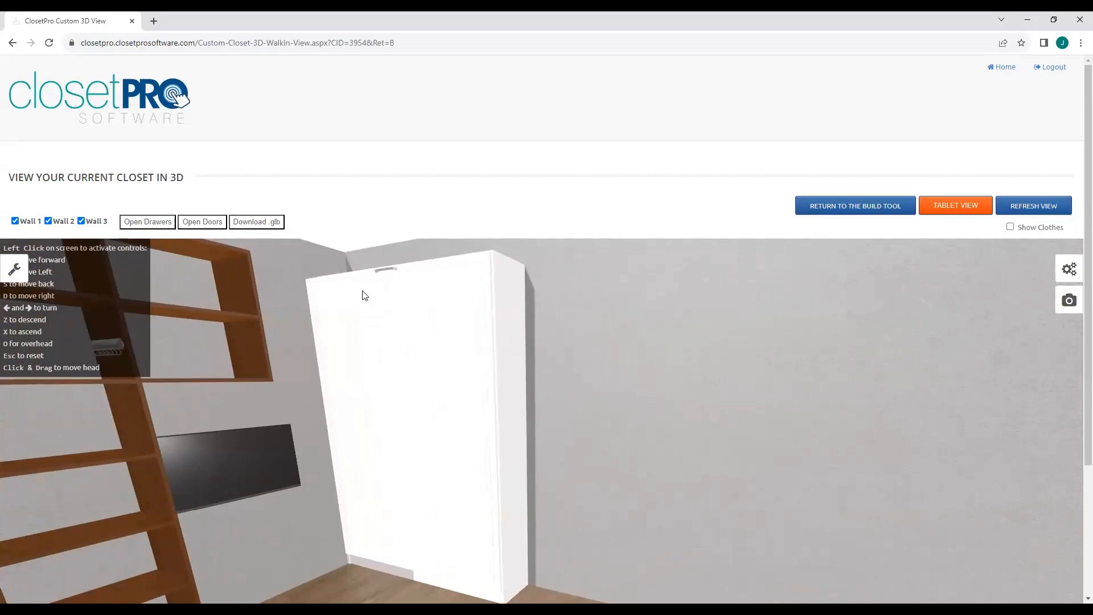
click(854, 207)
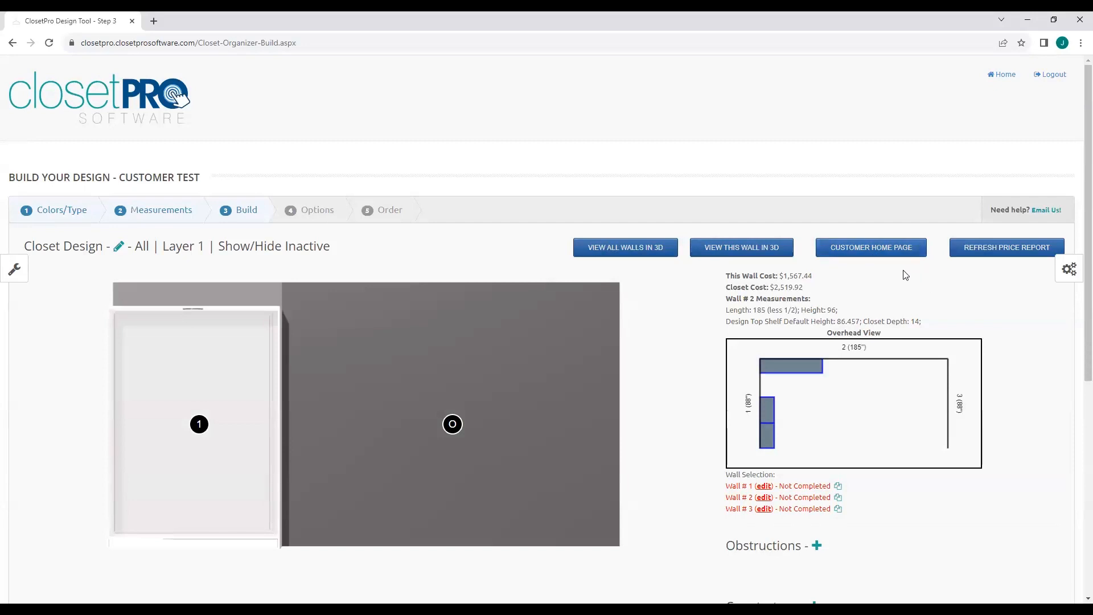
Go to the customer home page and start a new design from the Closet catalog.
click(881, 250)
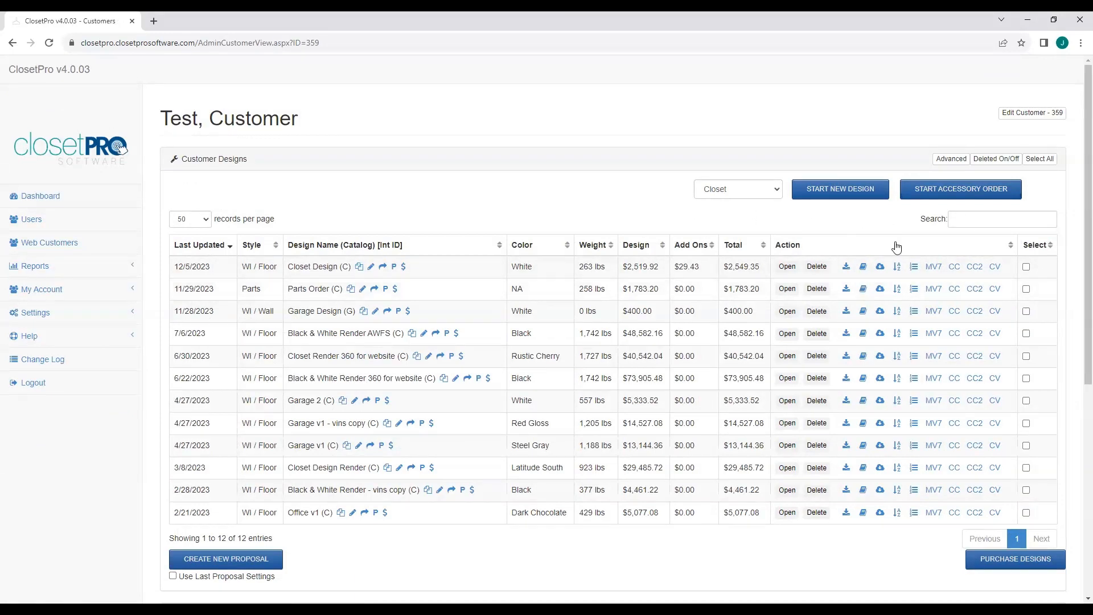
click(776, 194)
click(730, 225)
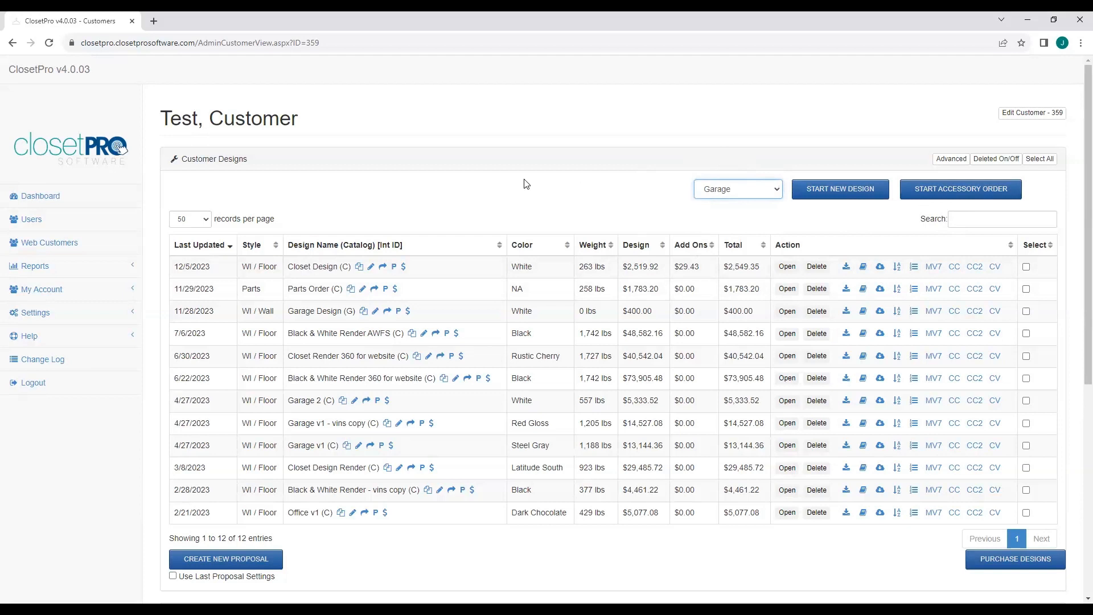
click(765, 192)
click(729, 204)
click(814, 193)
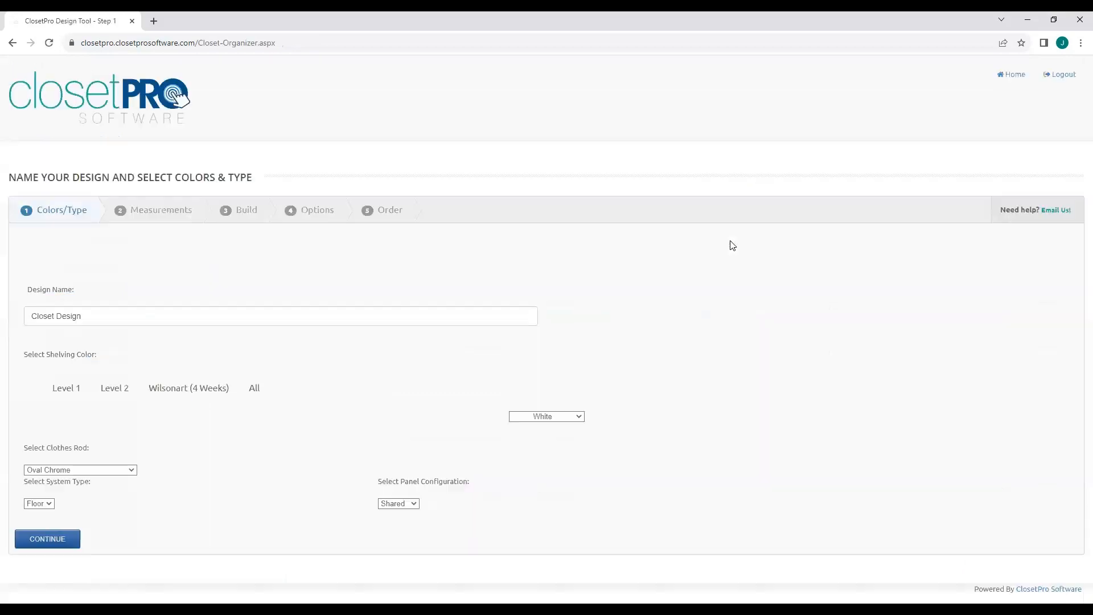
Show all shelving colors, review the clothes rod, system type and panel configuration choices, and return to the customer's designs.
scroll(688, 294, down, 4)
click(259, 161)
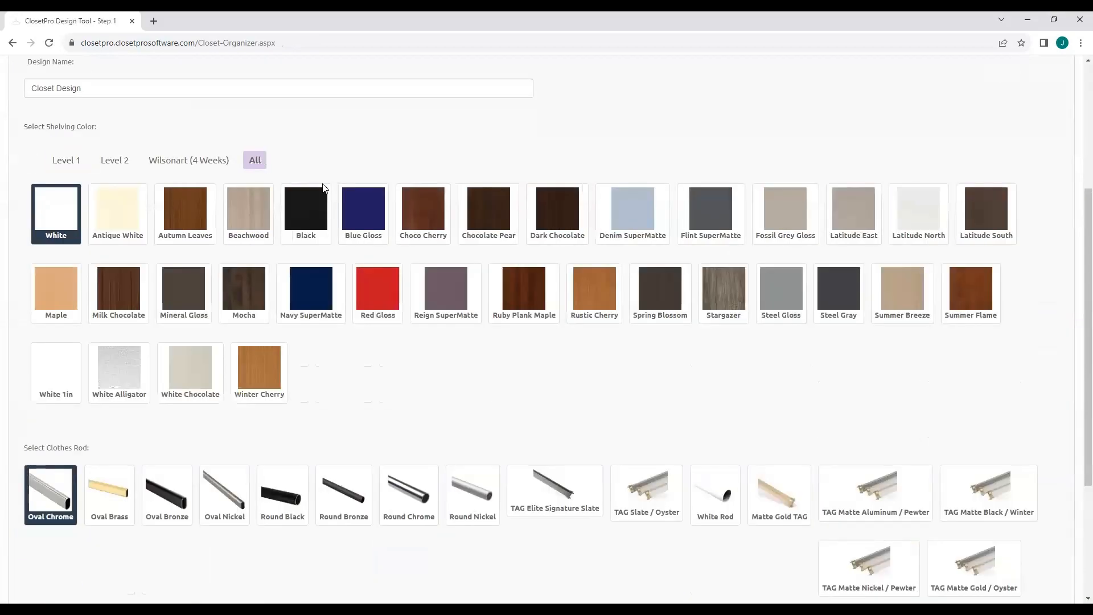
scroll(870, 270, down, 3)
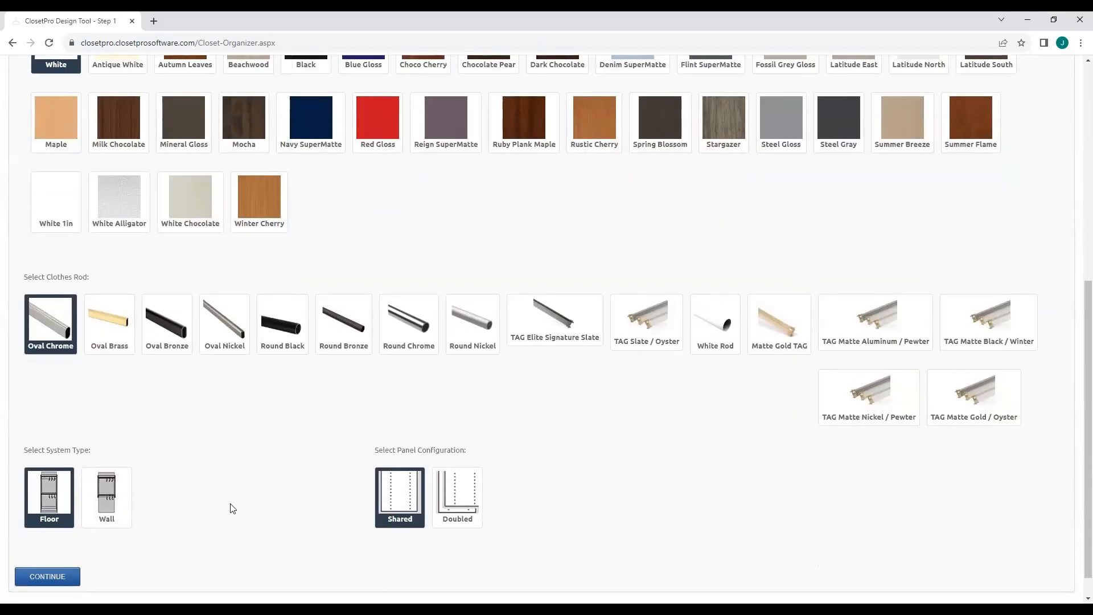
scroll(330, 486, up, 5)
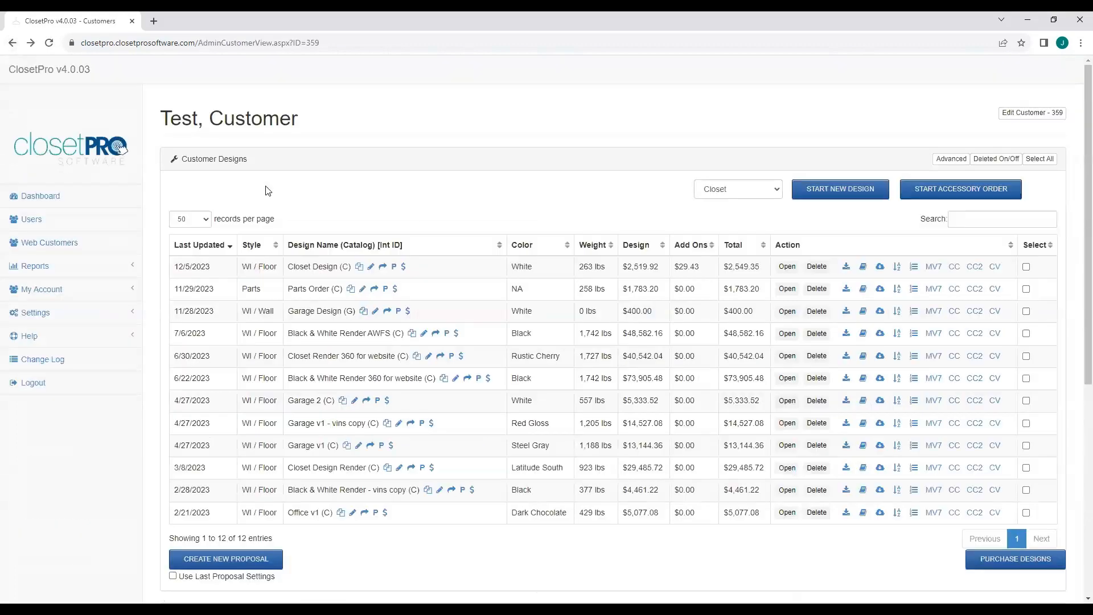
Start a new design for the customer from the Garage catalog.
click(766, 194)
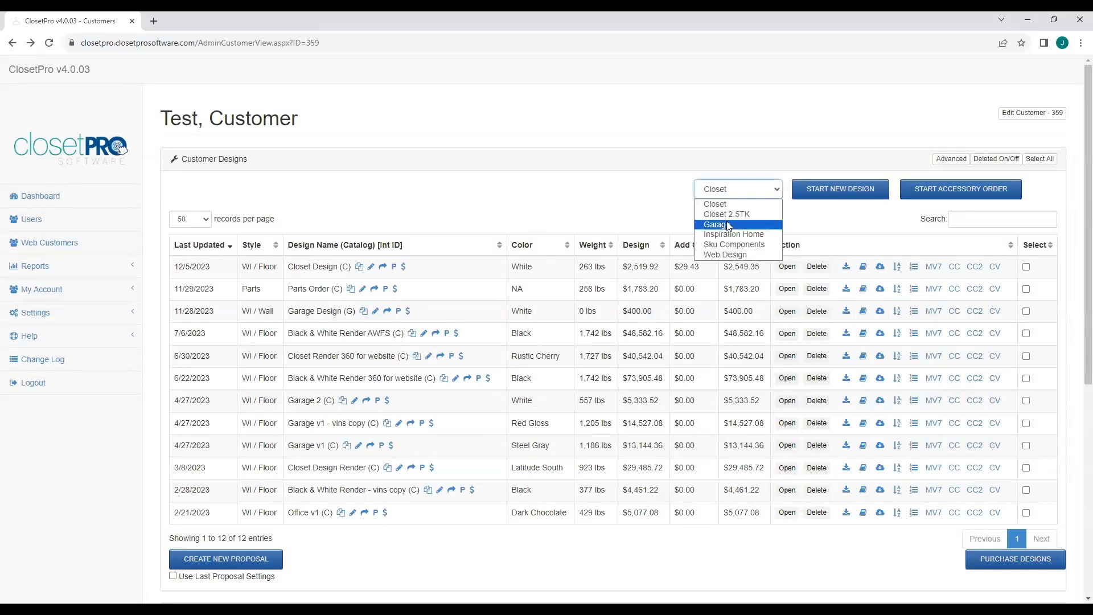
click(728, 226)
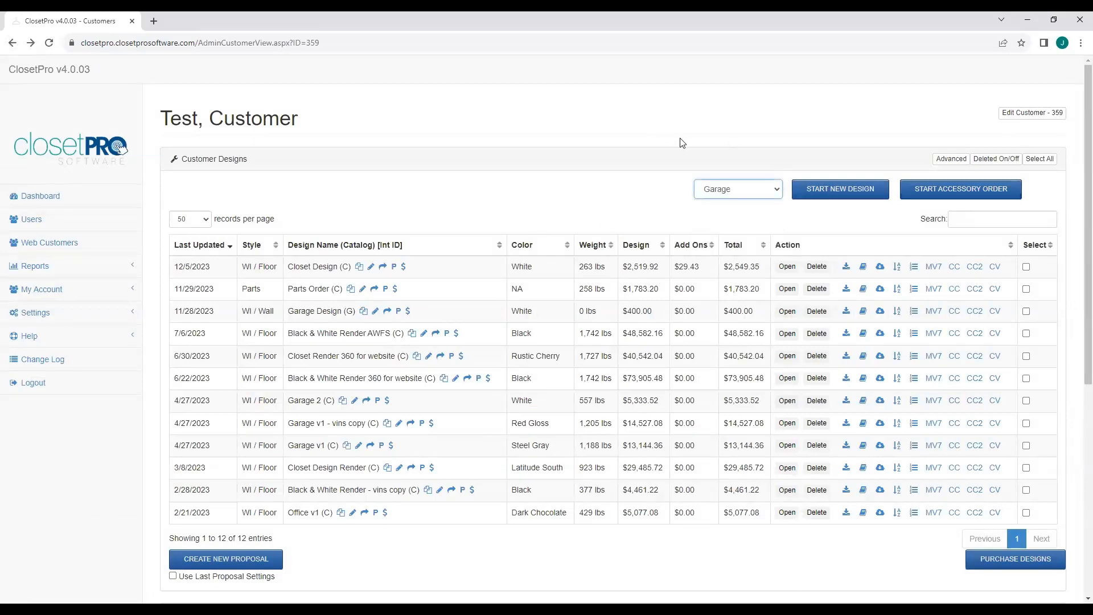
click(840, 192)
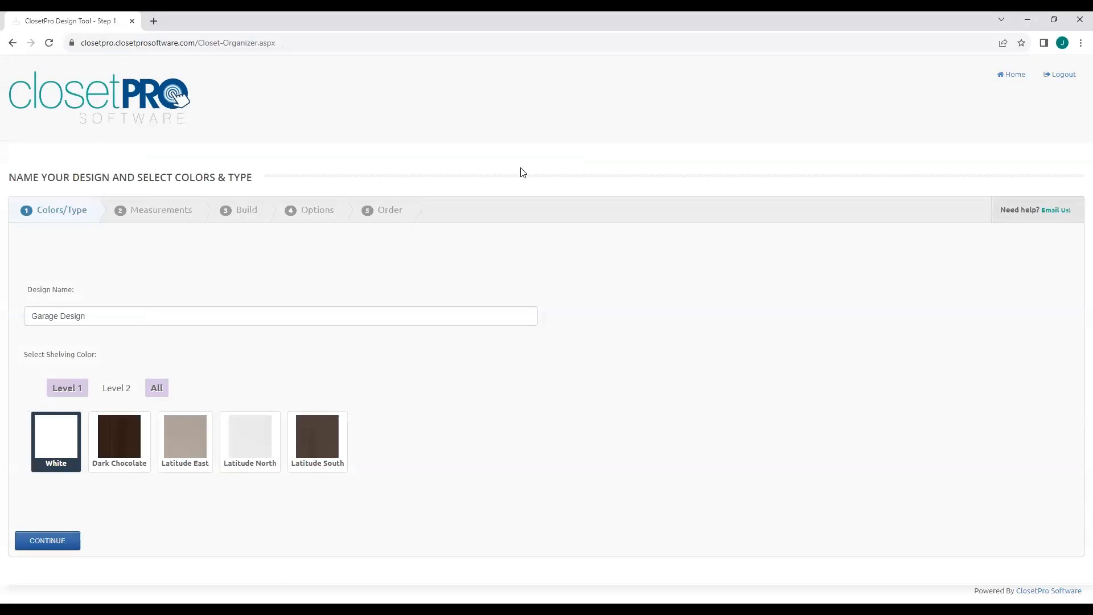
Show all garage shelving colors, continue with White, and accept the default components and measurements.
click(160, 387)
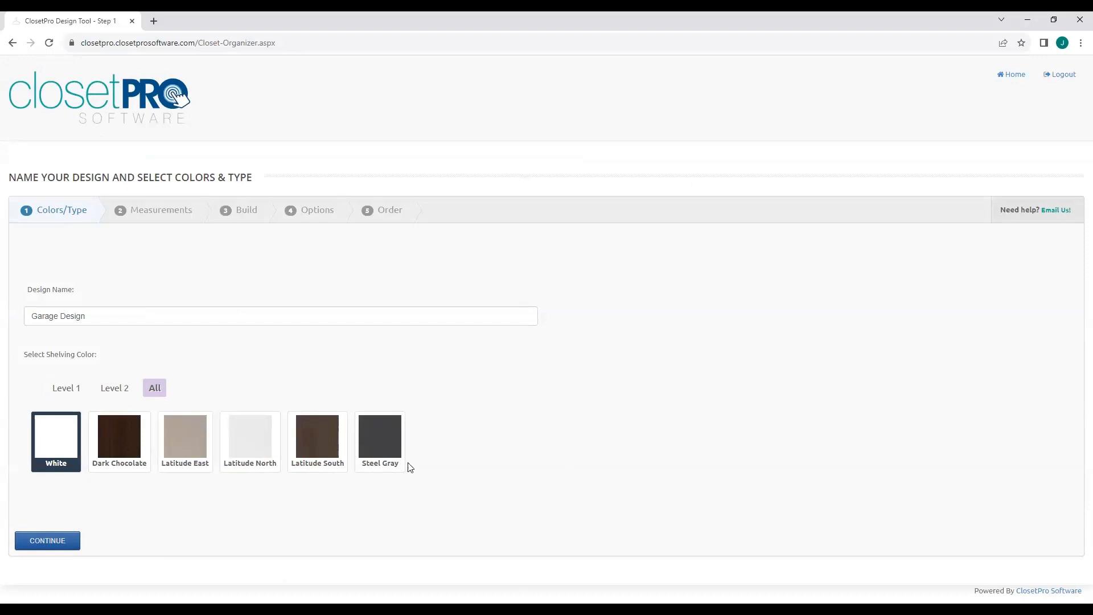
click(47, 540)
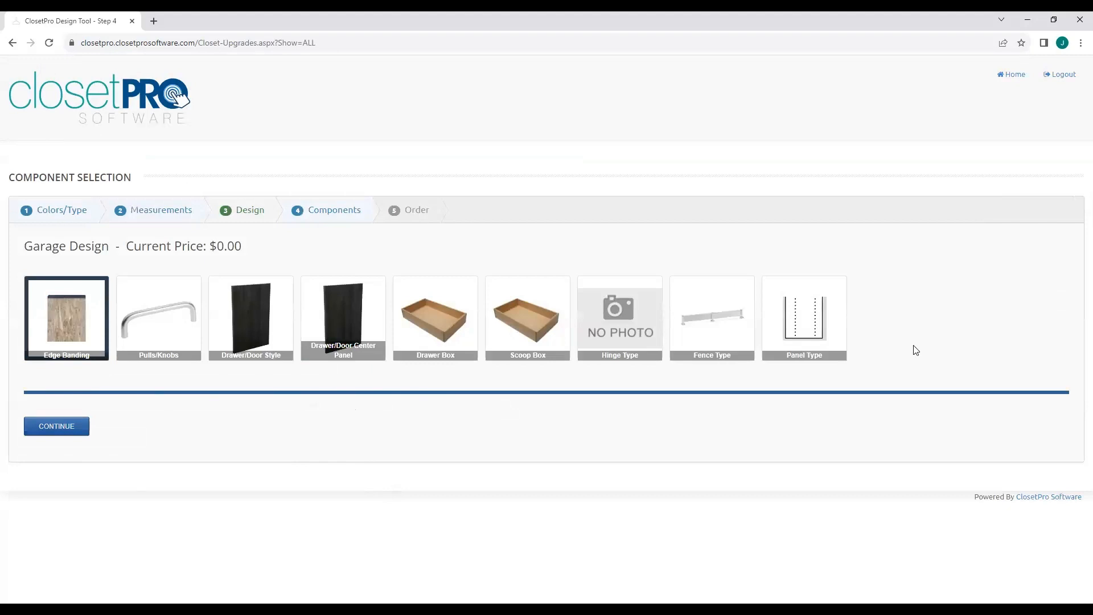
click(87, 427)
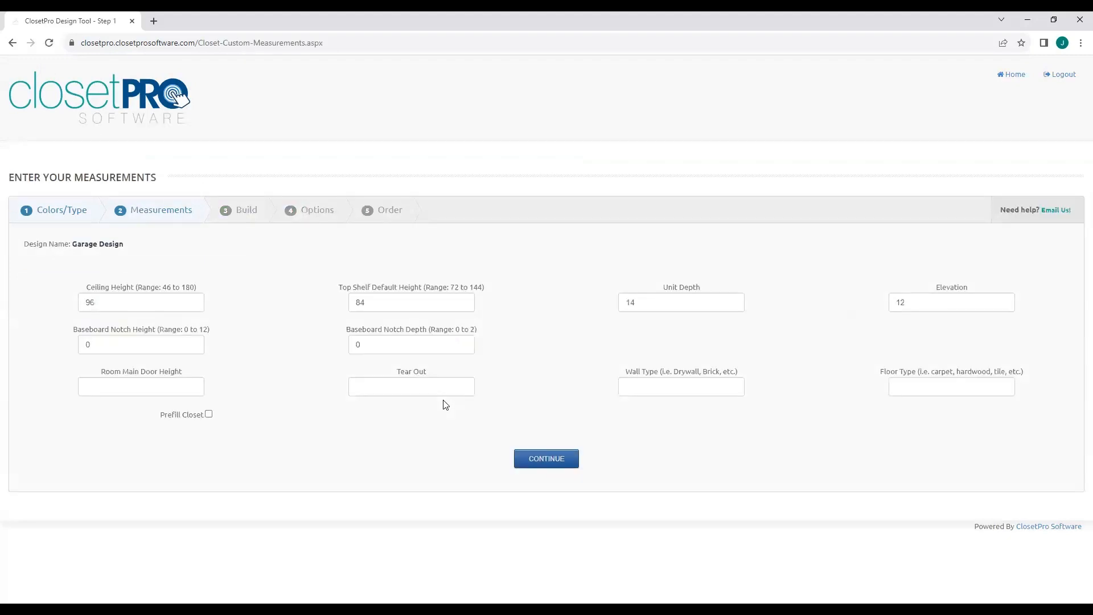
click(544, 466)
Draw a single horizontal garage wall about 168 inches long and finish the layout drawing.
click(148, 369)
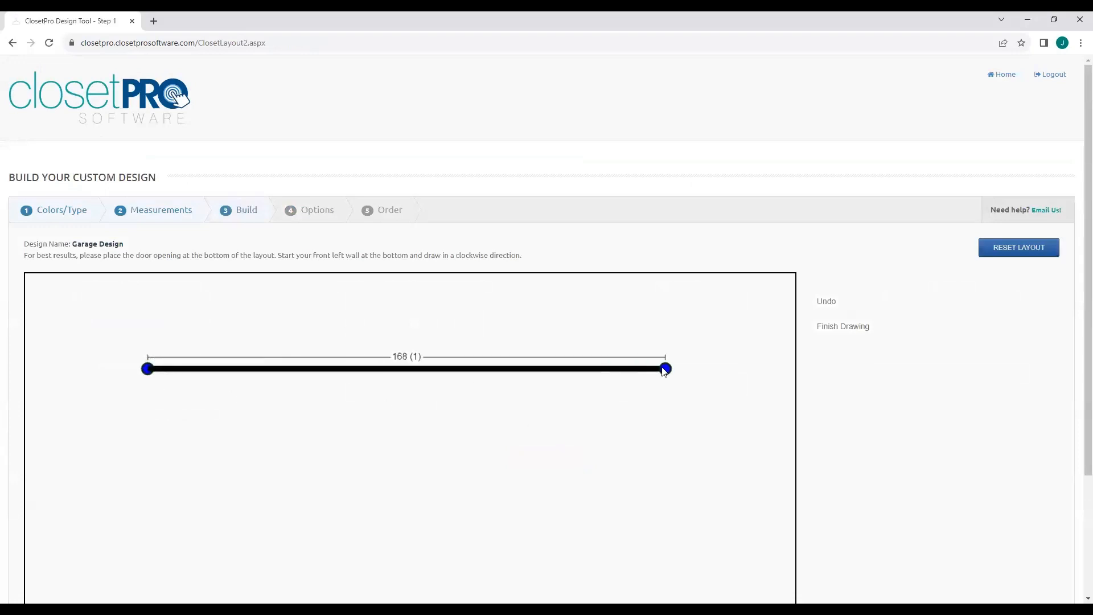
click(666, 369)
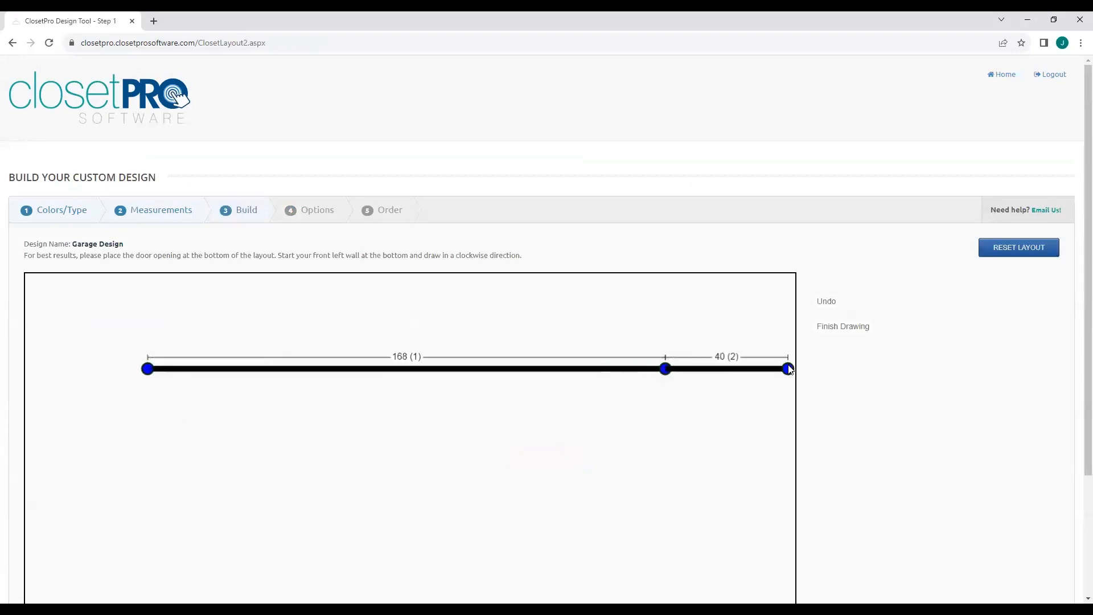
click(847, 330)
click(855, 471)
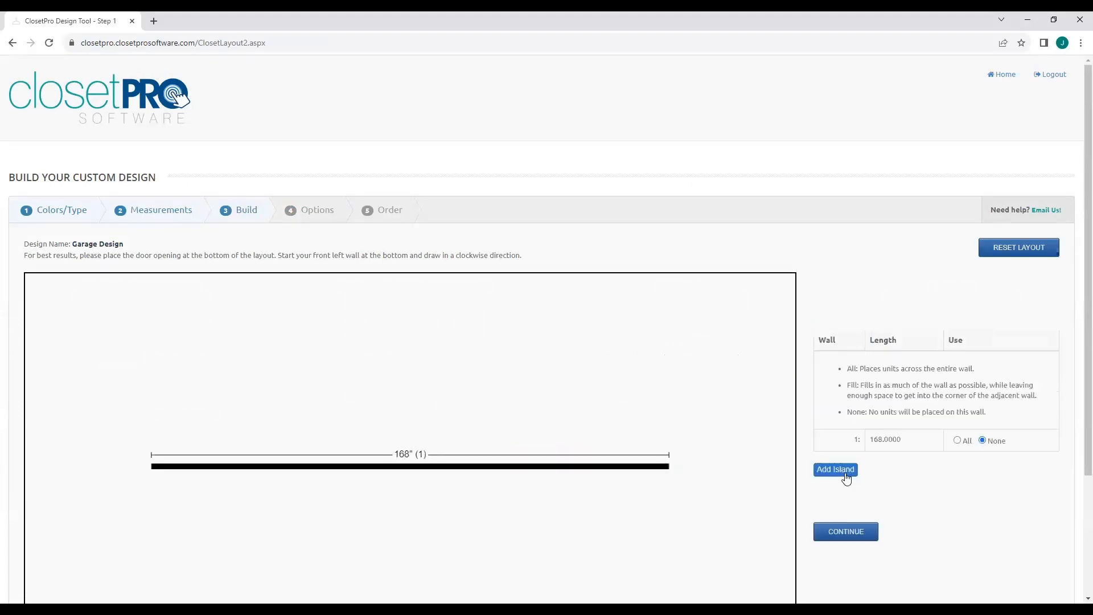
Set wall 1 to use All, start the design, and open wall 1 for editing.
click(958, 441)
click(853, 534)
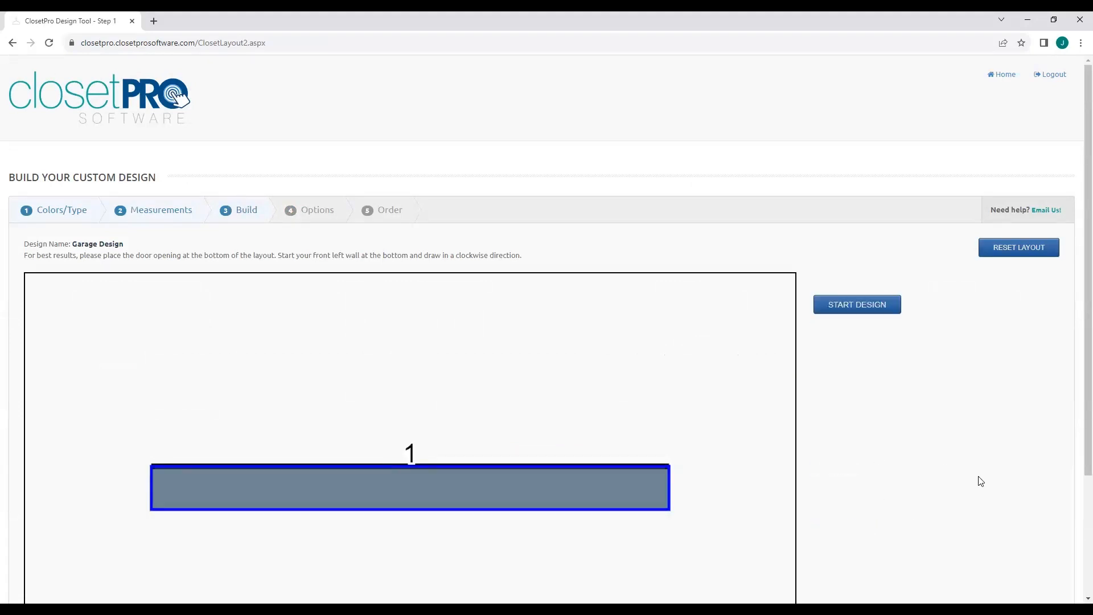
click(849, 305)
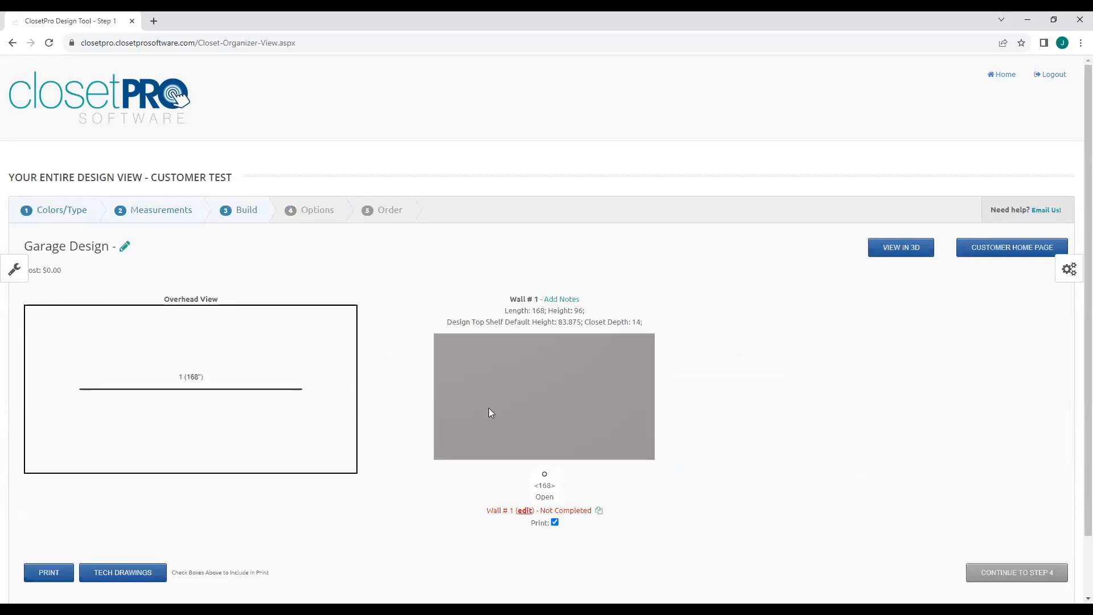
click(545, 515)
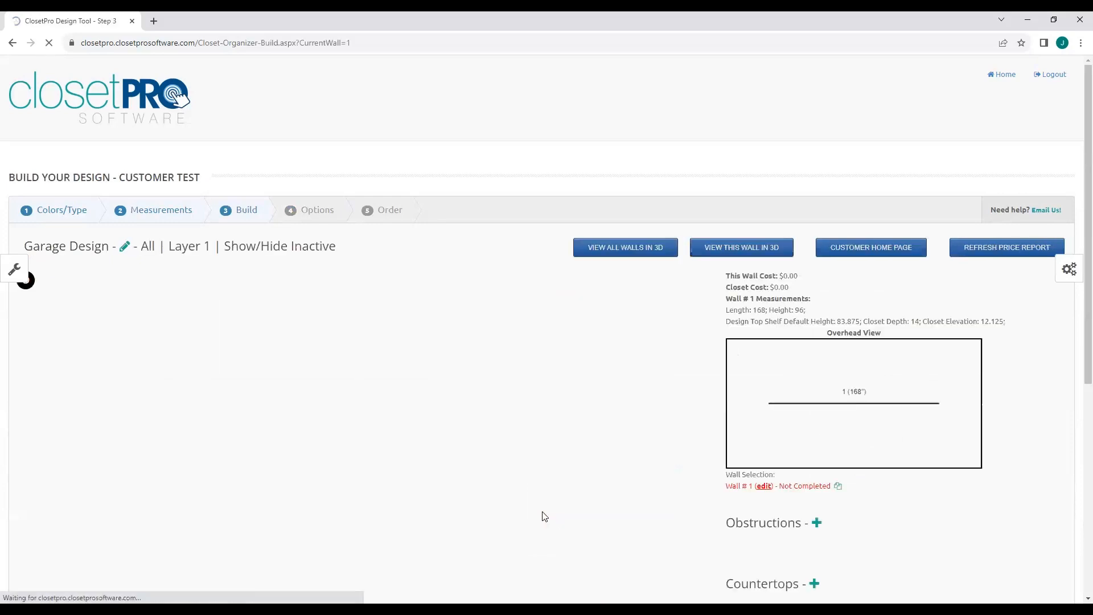
Compare the tall, wall and base cabinet sections, and add Tall Cabinet with shelves to wall 1.
scroll(569, 397, down, 1)
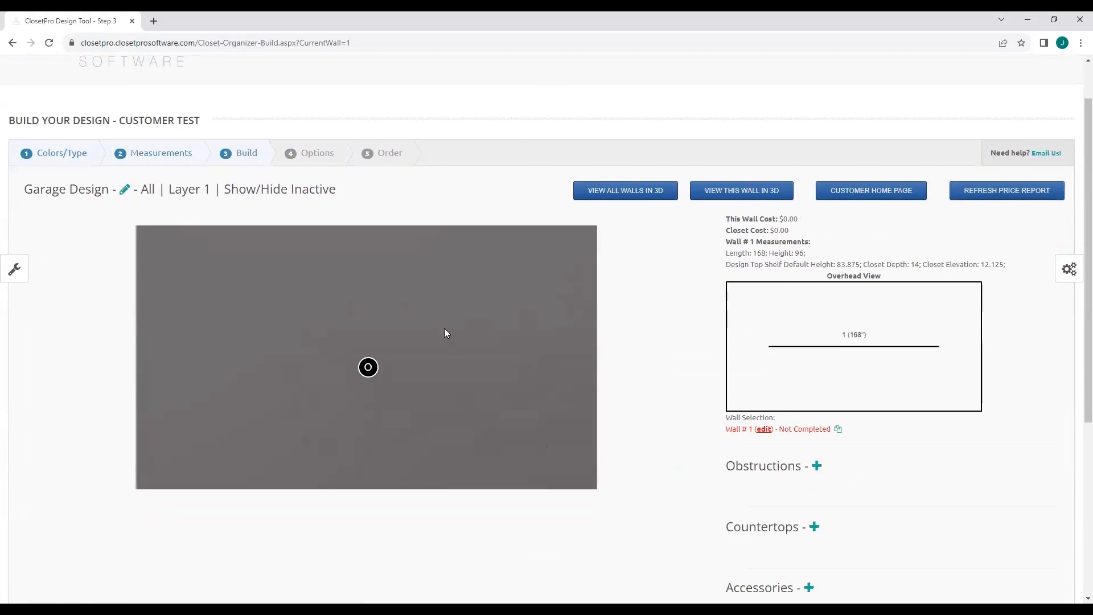
click(369, 376)
click(348, 323)
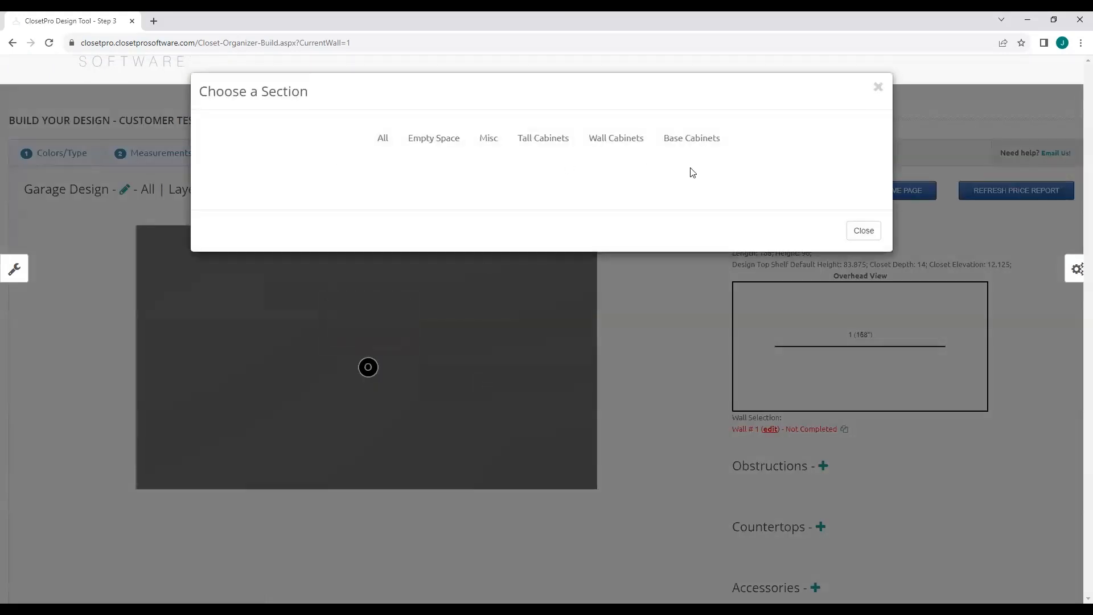
click(548, 142)
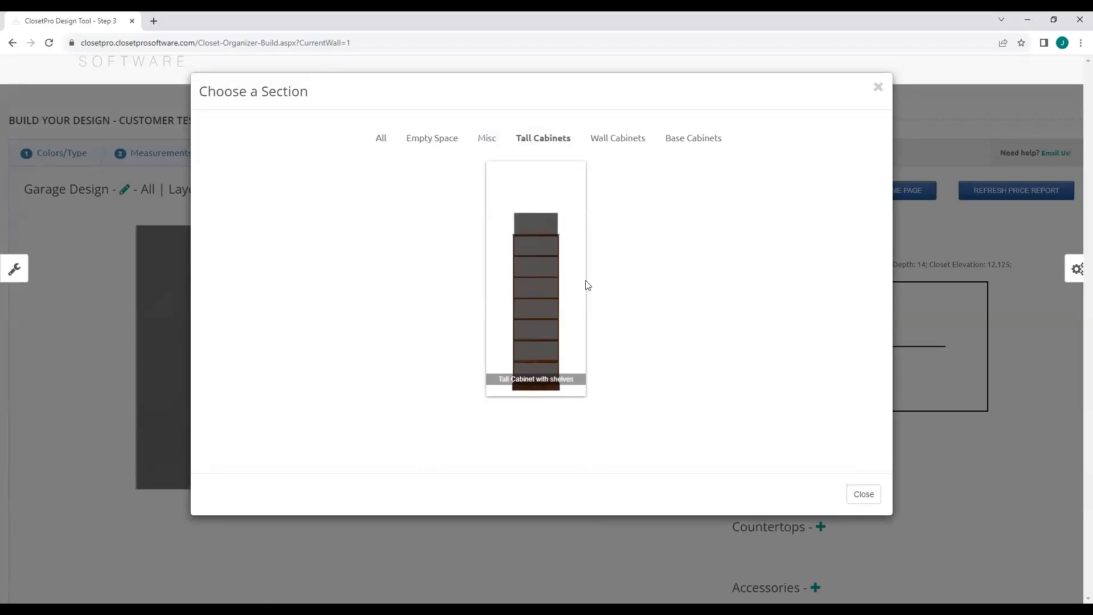
click(616, 140)
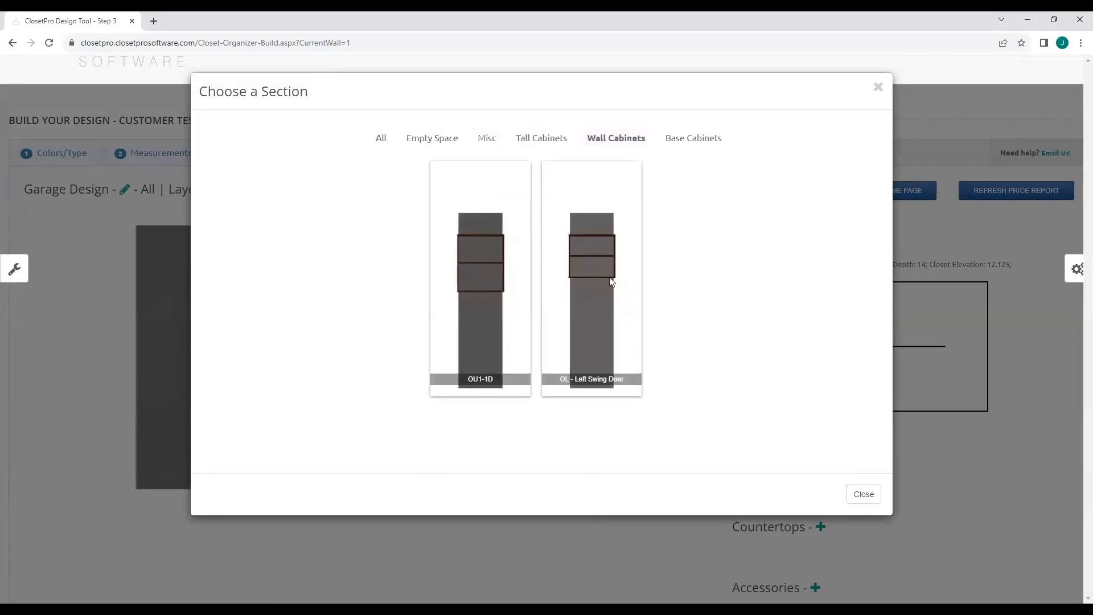
click(692, 139)
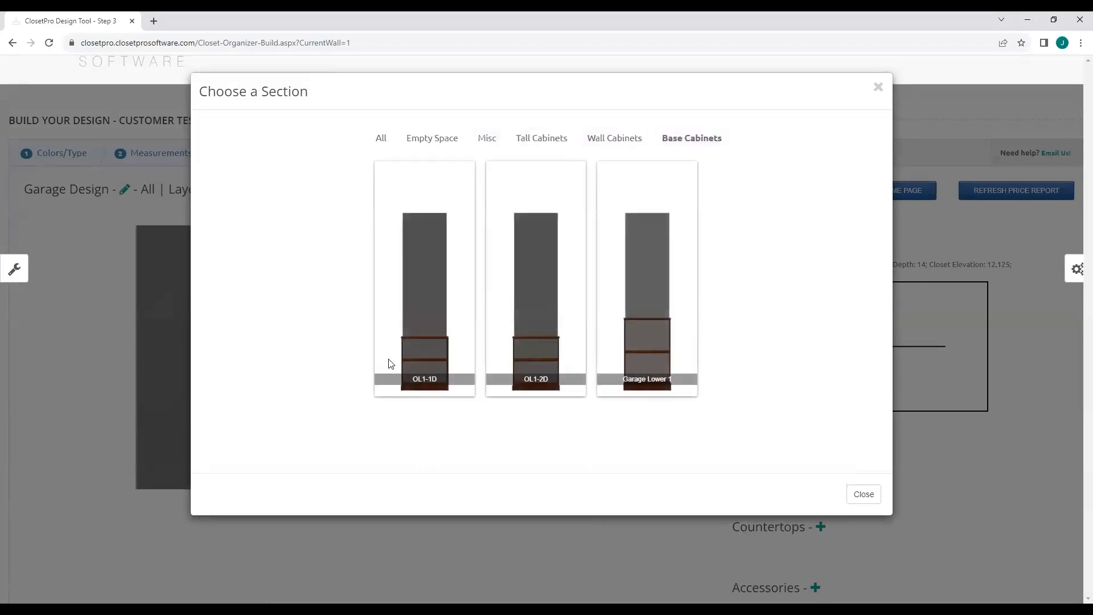
click(548, 142)
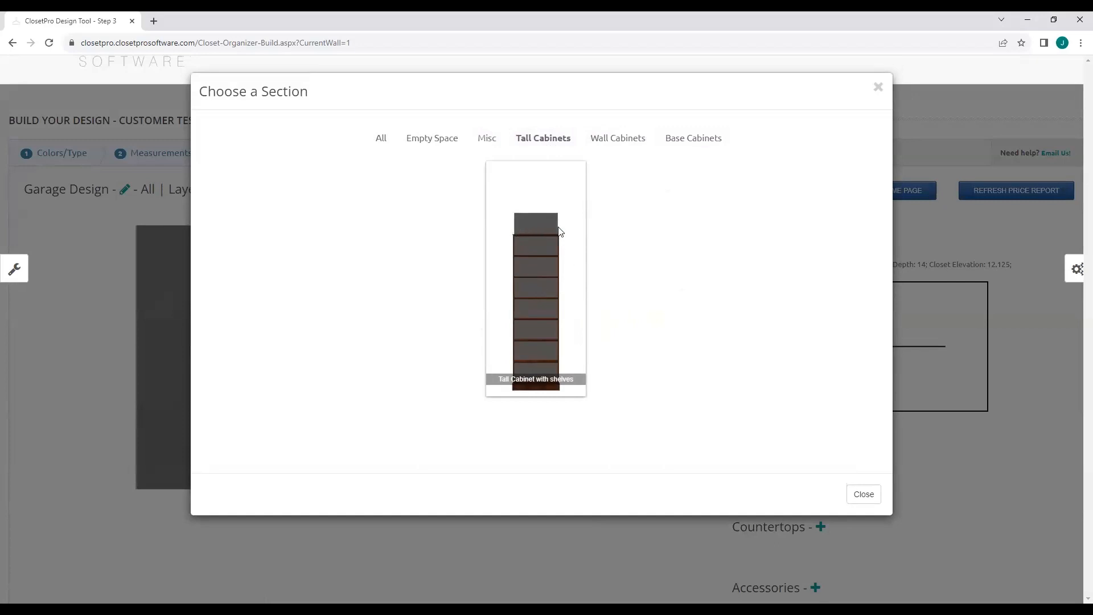
click(532, 294)
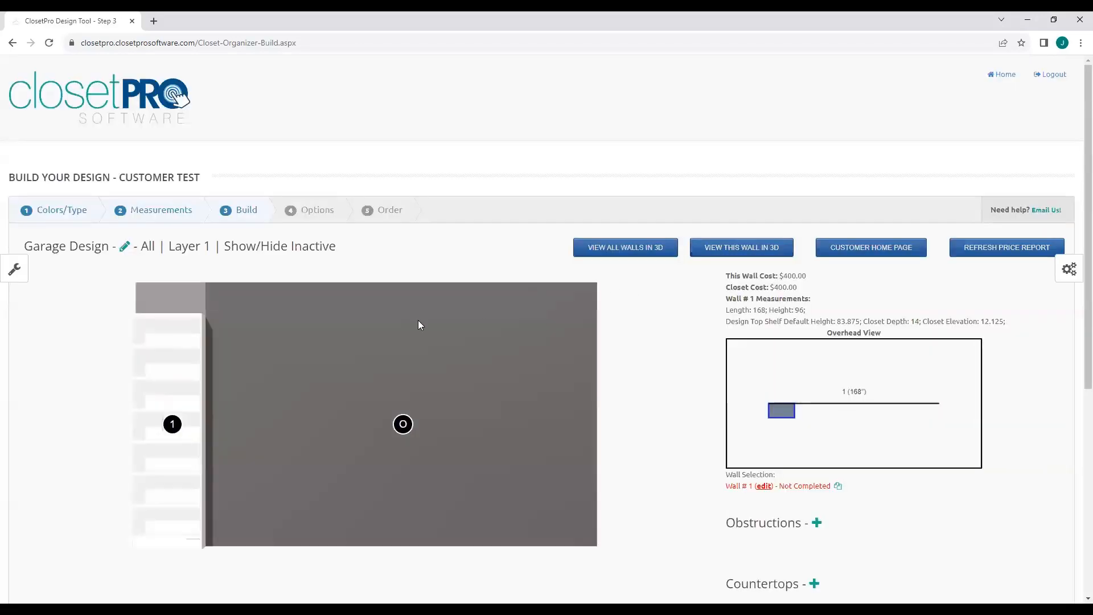
View the garage design in 3D, examine the tall cabinet, and return to the build tool.
click(620, 249)
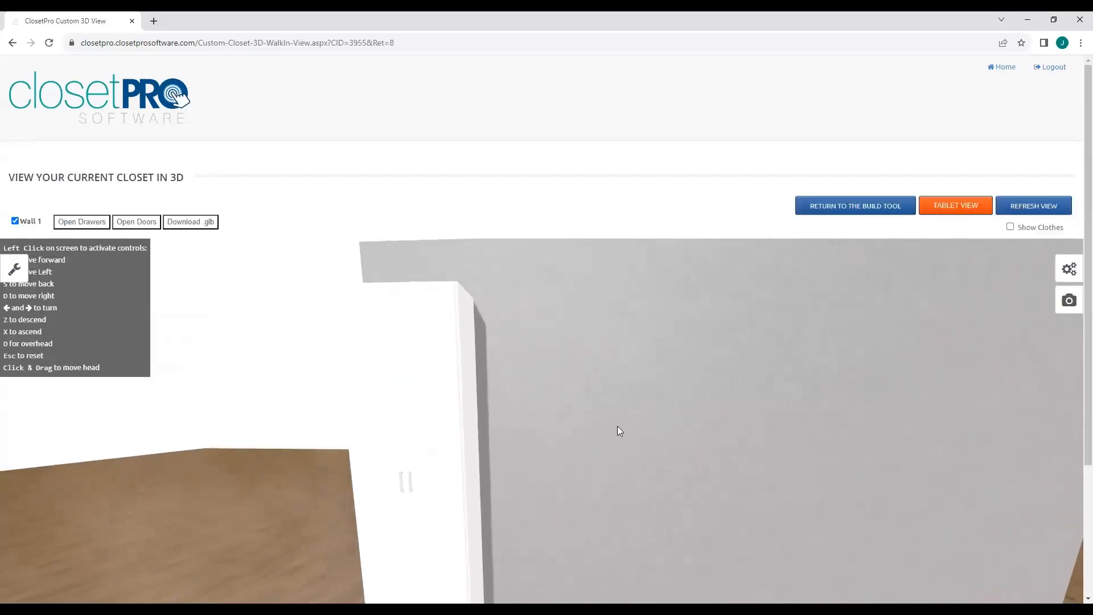
drag(617, 426, 512, 399)
click(825, 206)
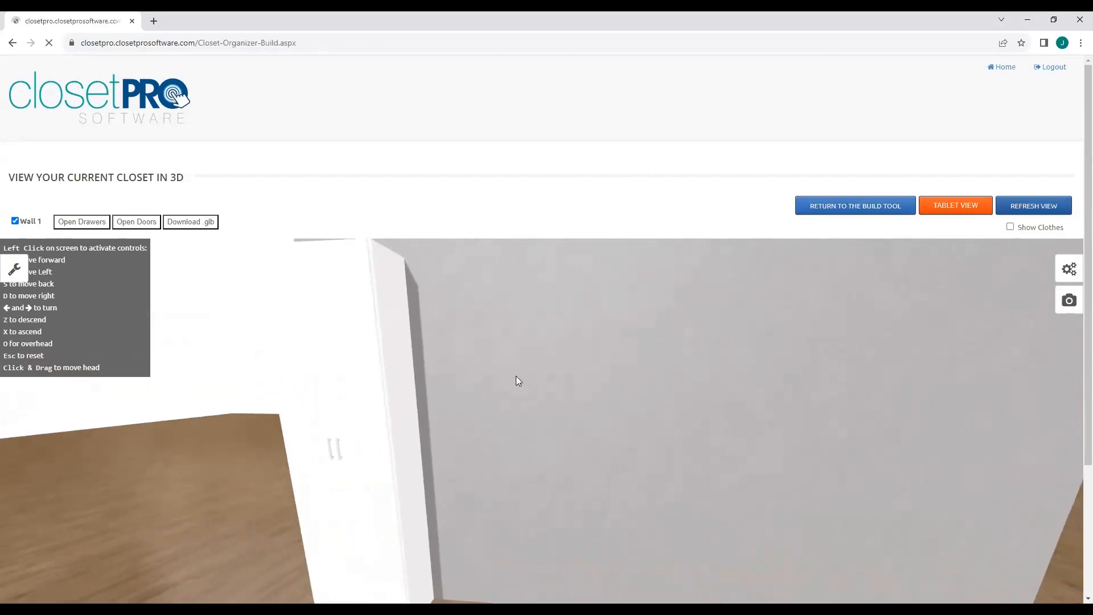
Add a wall cabinet section to the open space beside the tall cabinet on wall 1.
mouse_move(402, 412)
click(360, 379)
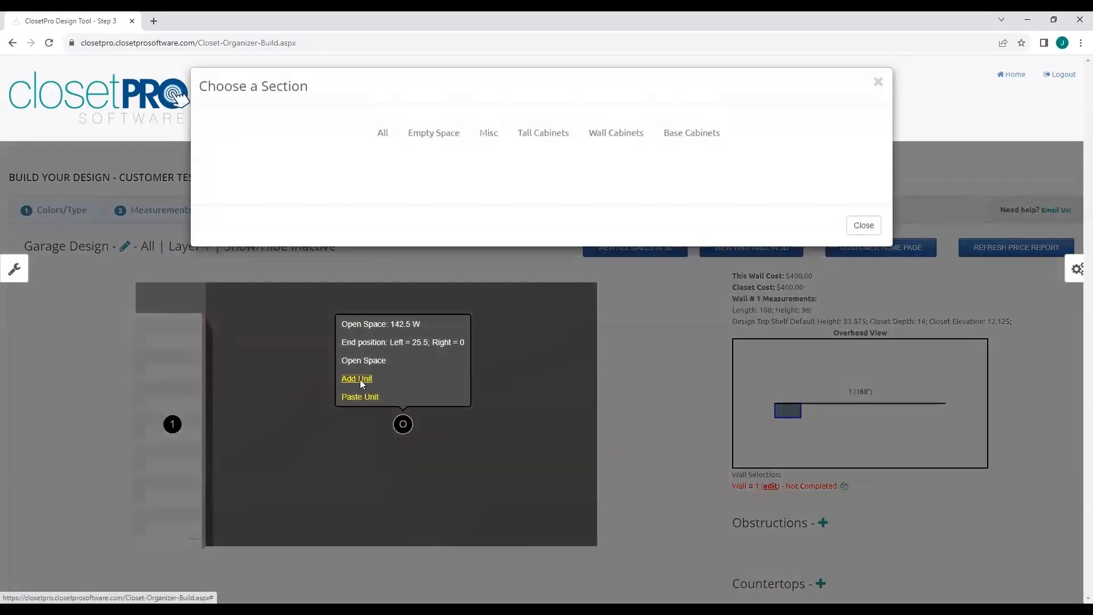
click(606, 138)
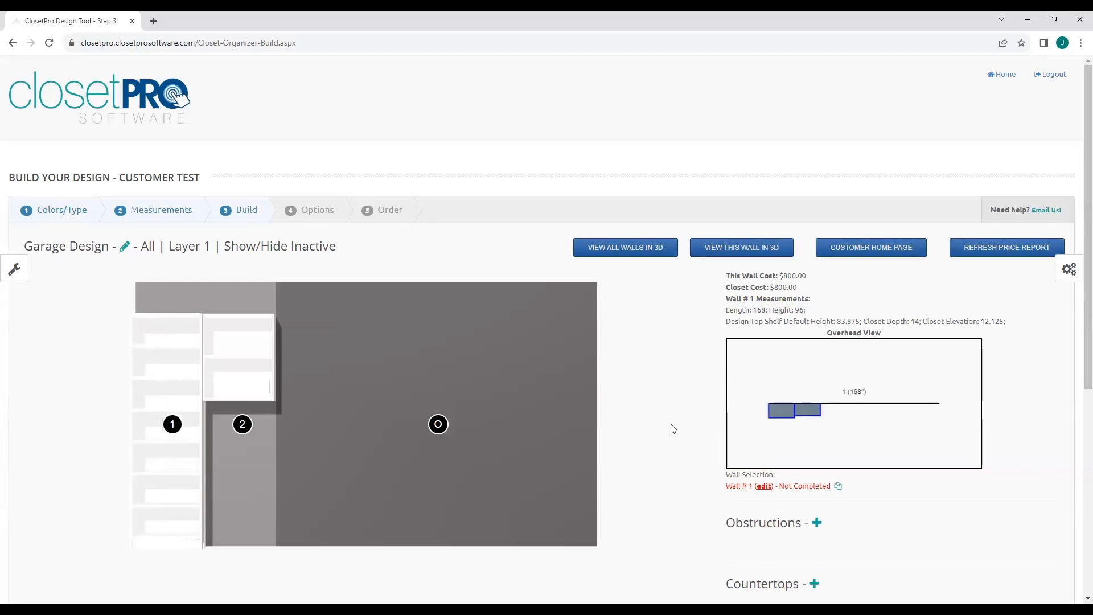
Return to the customer home page and switch to the closing slide in PowerPoint.
click(871, 251)
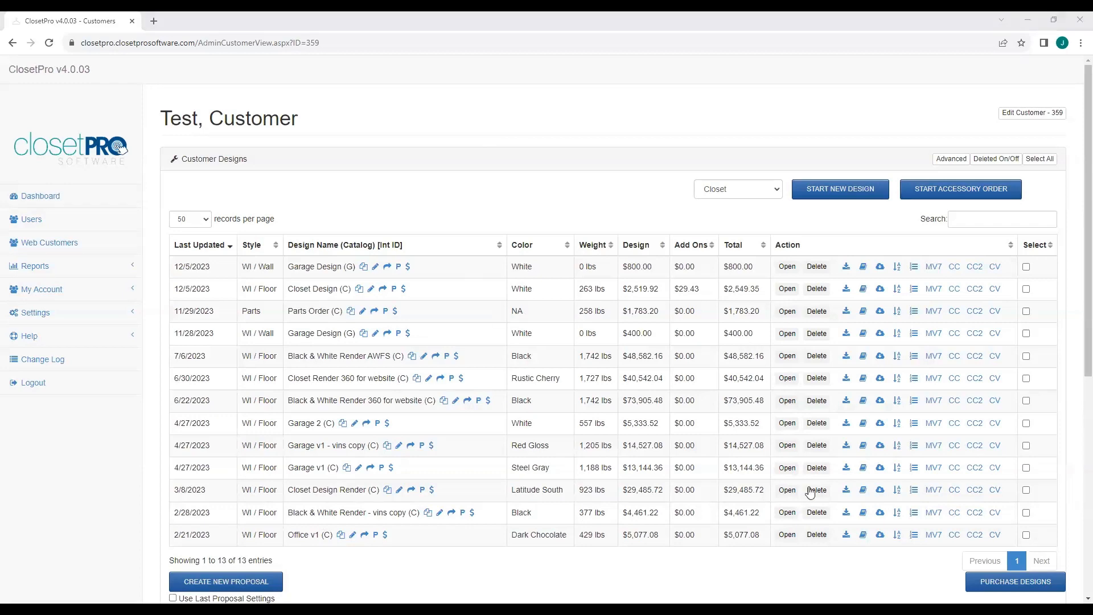
key(alt+Tab)
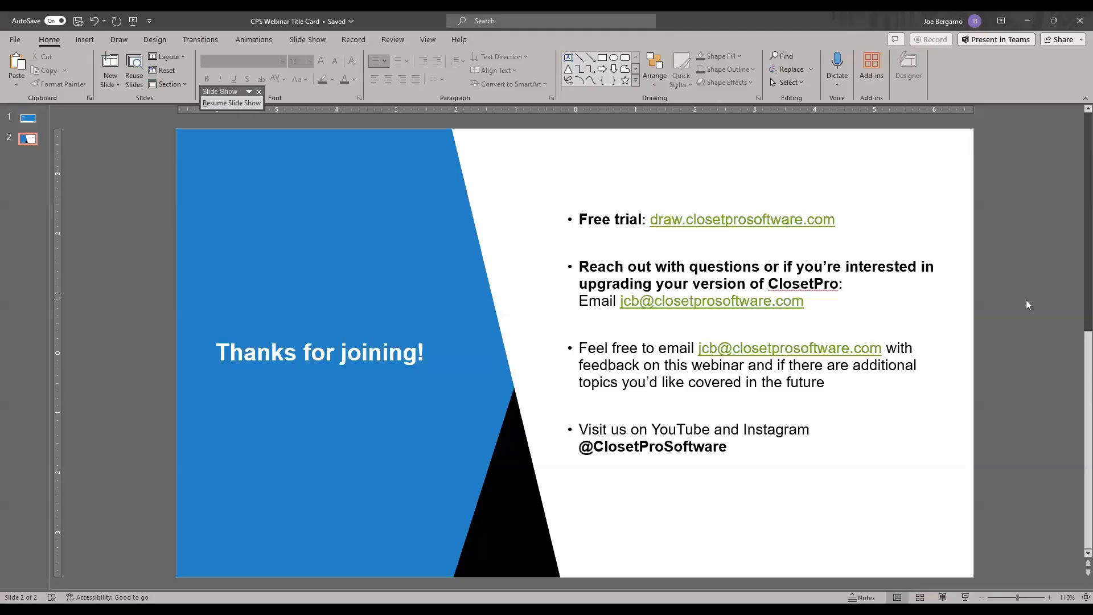